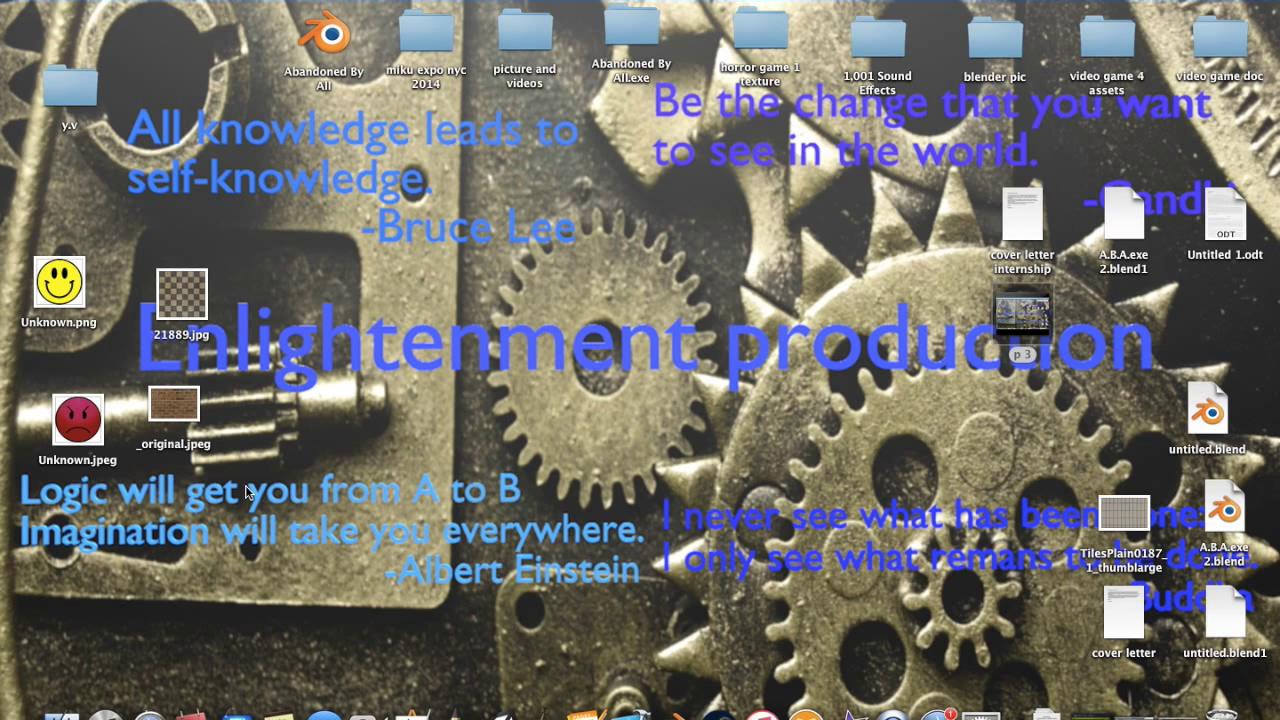
Step: Switch to the Blender window with the walled game level and view it from another angle
left_click(1176, 712)
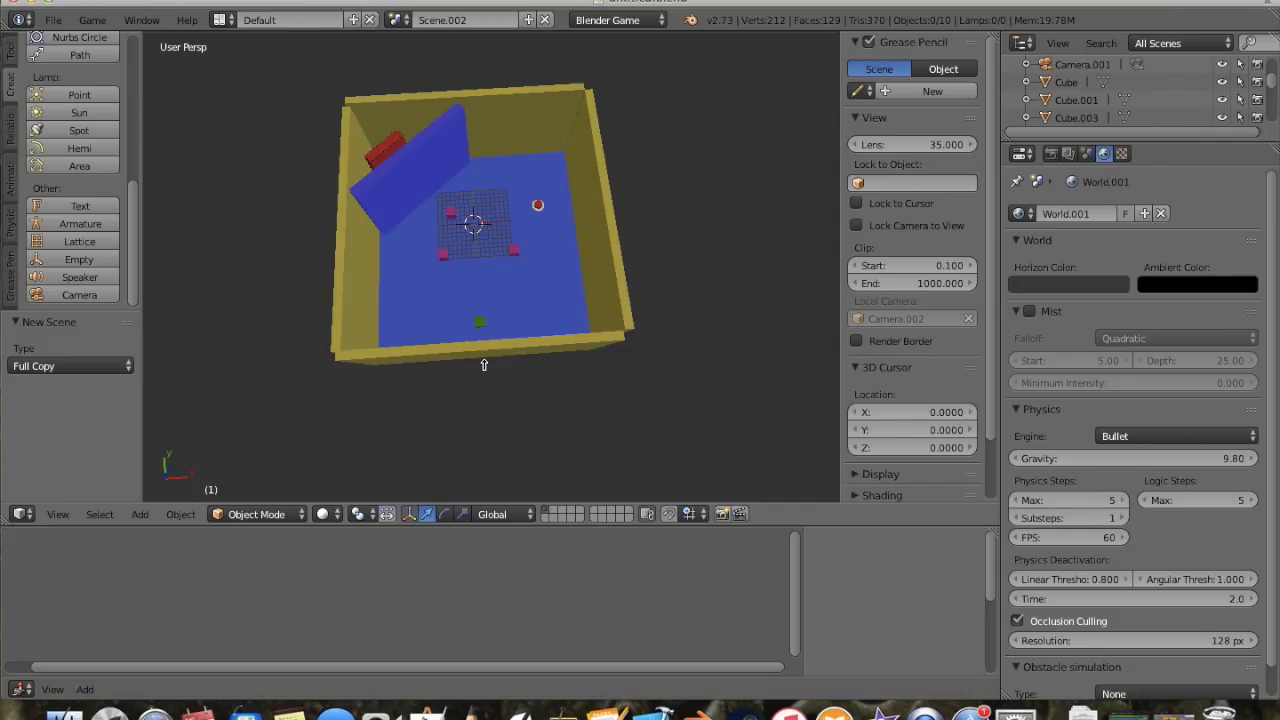
middle_click_drag(400, 366, 478, 344)
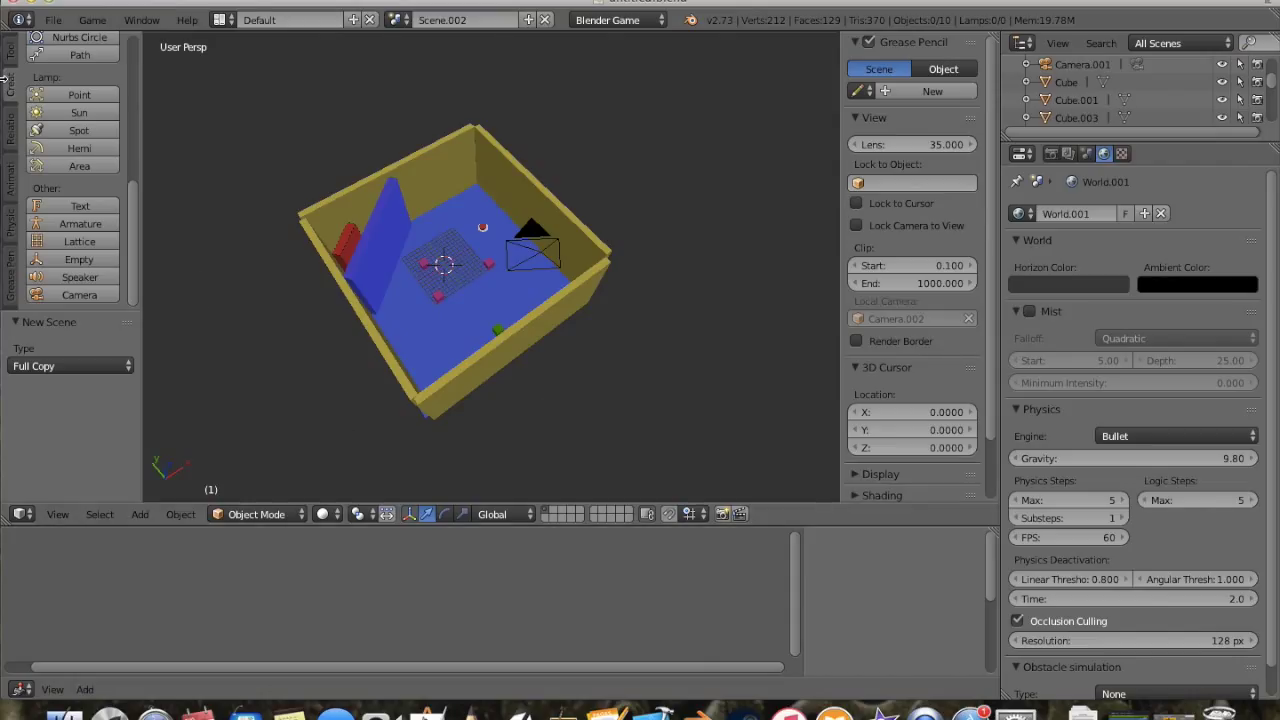
Step: Add a camera, raise it about 49.7 units along Z and move it about -22.1 units along Y
left_click(80, 295)
middle_click_drag(317, 346, 447, 262)
left_click_drag(420, 248, 372, 160)
middle_click_drag(385, 243, 288, 255)
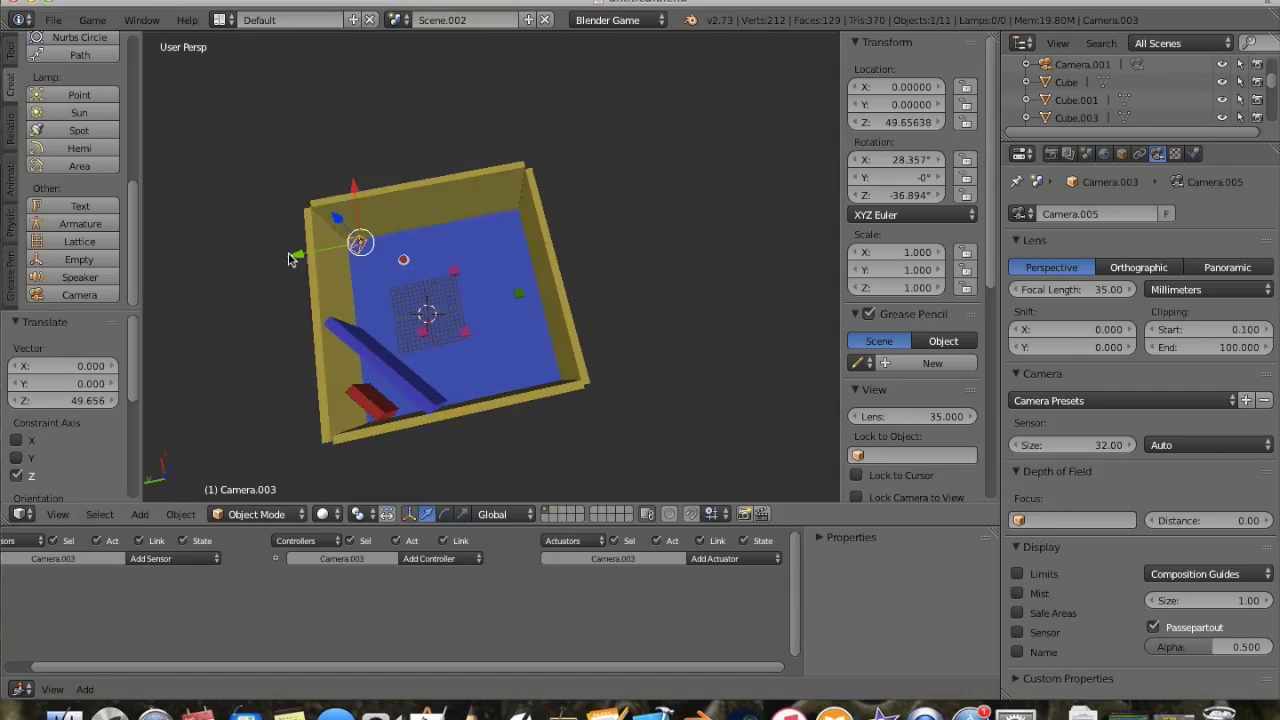
key("g")
key("y")
left_click(510, 288)
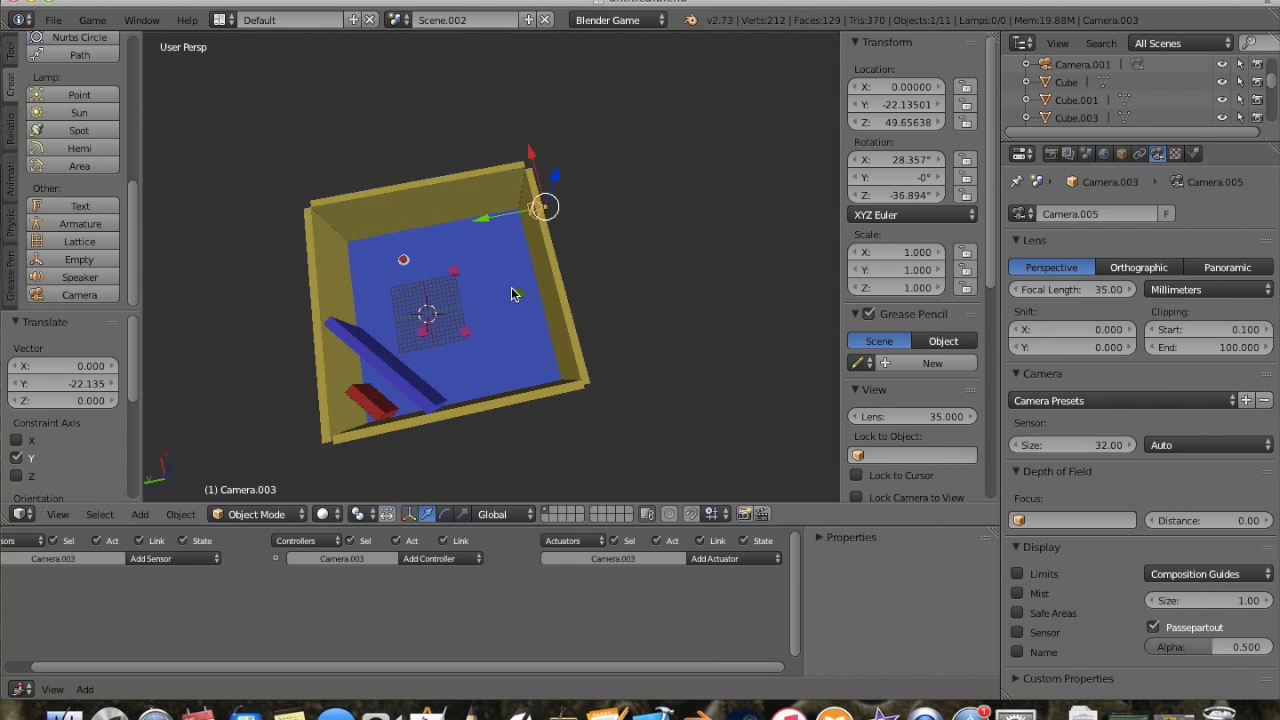
Step: Delete the newly added camera from Scene.002
middle_click_drag(623, 289, 337, 304)
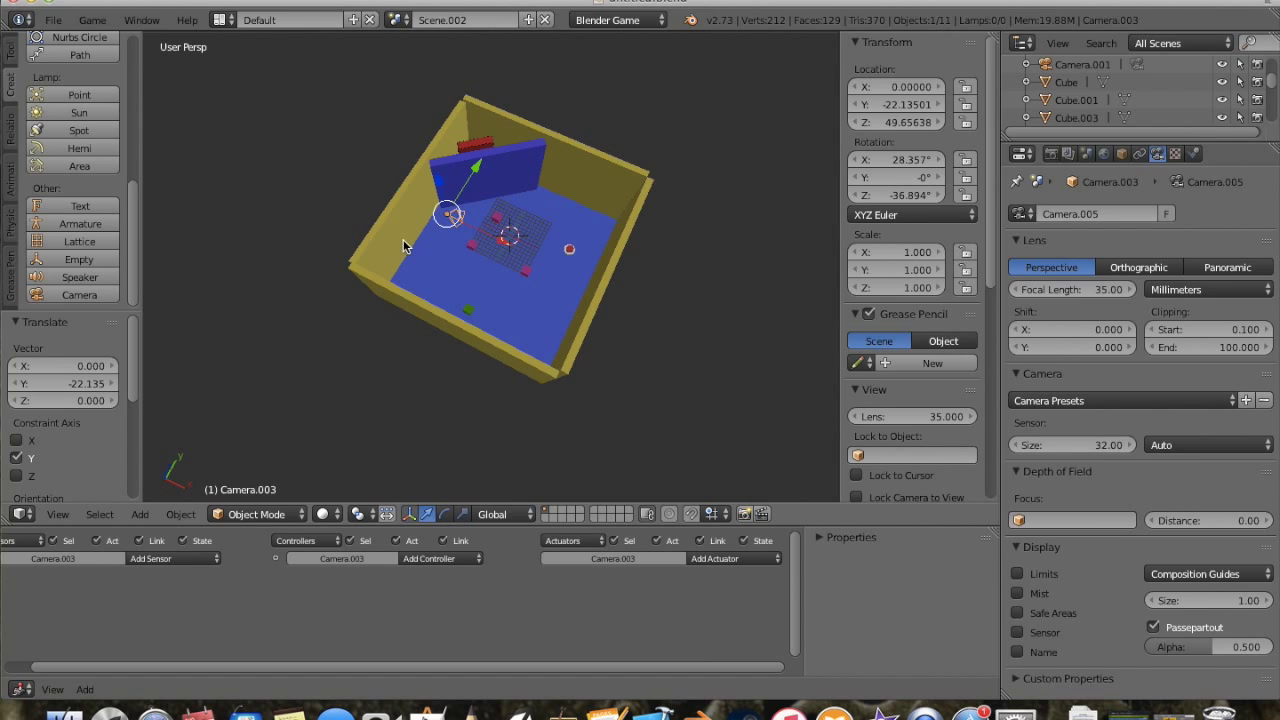
middle_click_drag(433, 255, 530, 256)
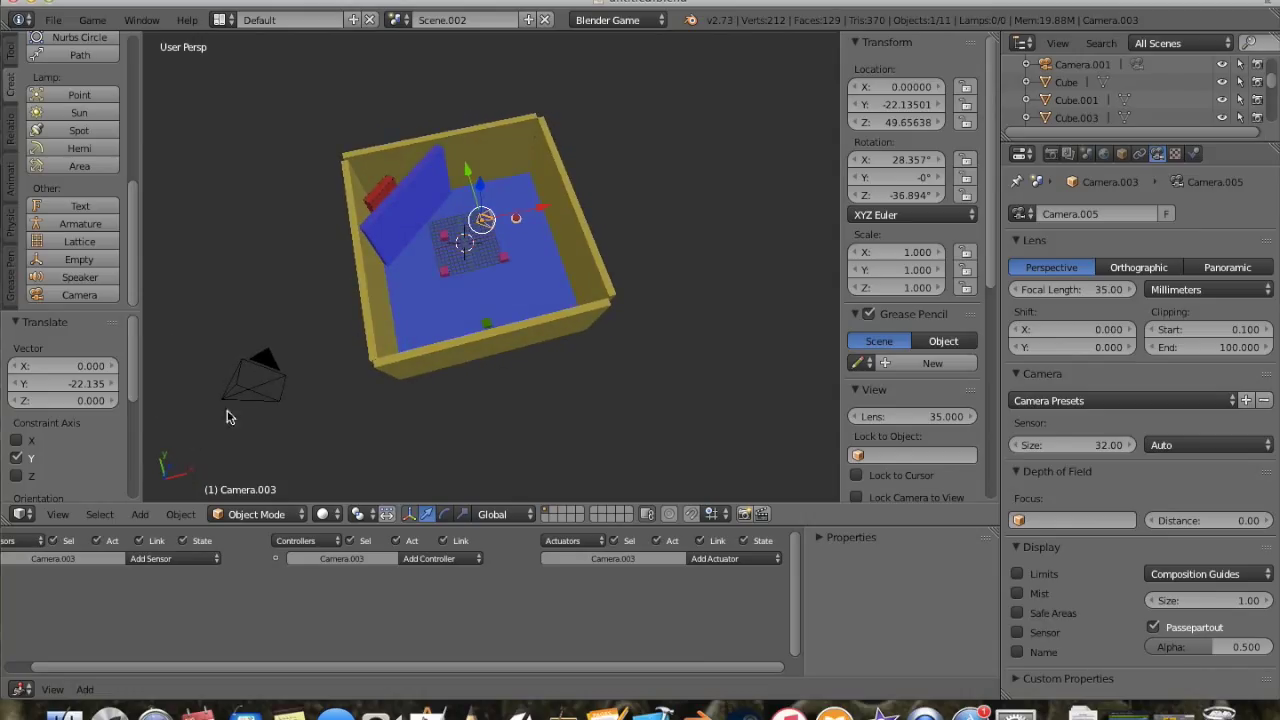
key("x")
left_click(443, 336)
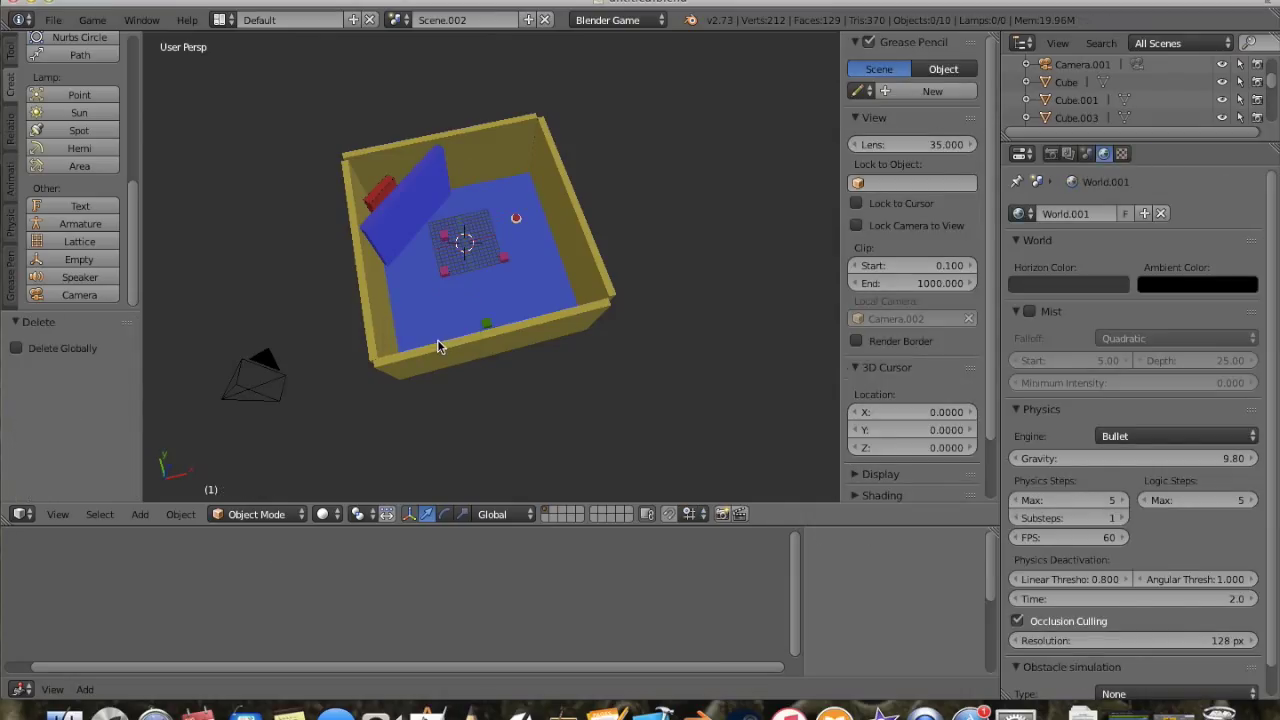
Step: Open Scene.001 to view its level, and return to the first level in Scene
left_click(396, 22)
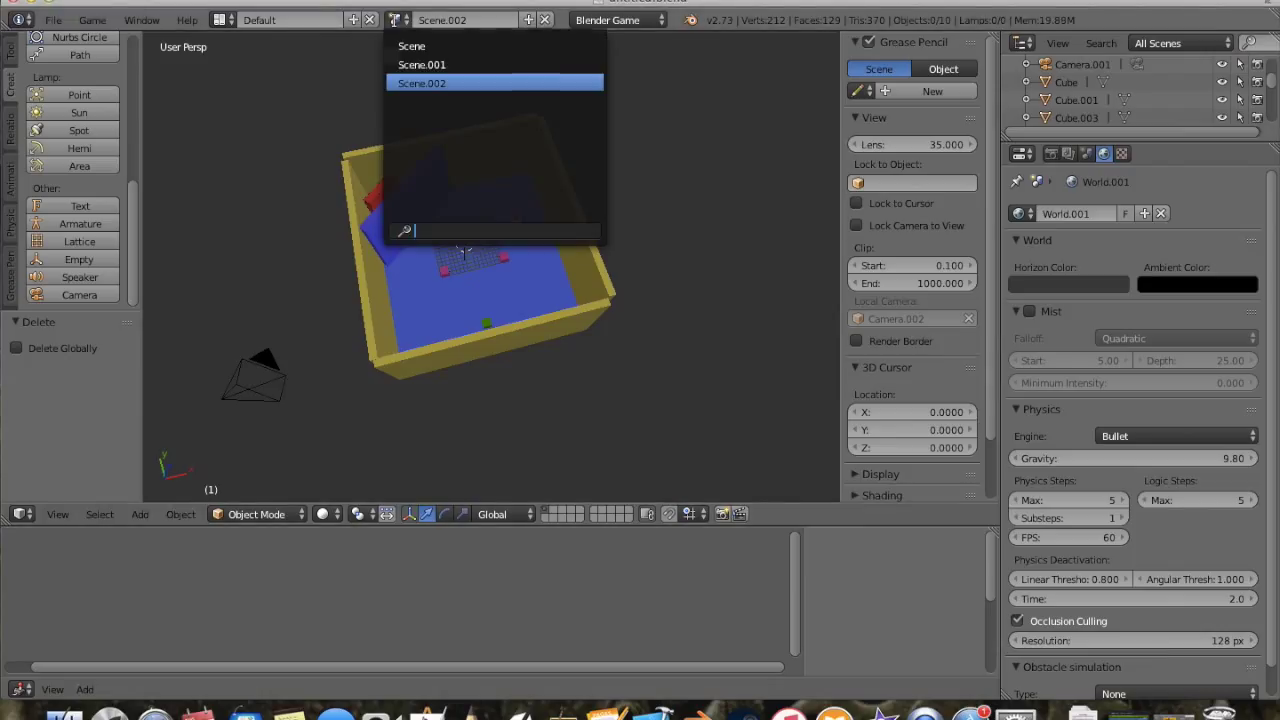
left_click(424, 63)
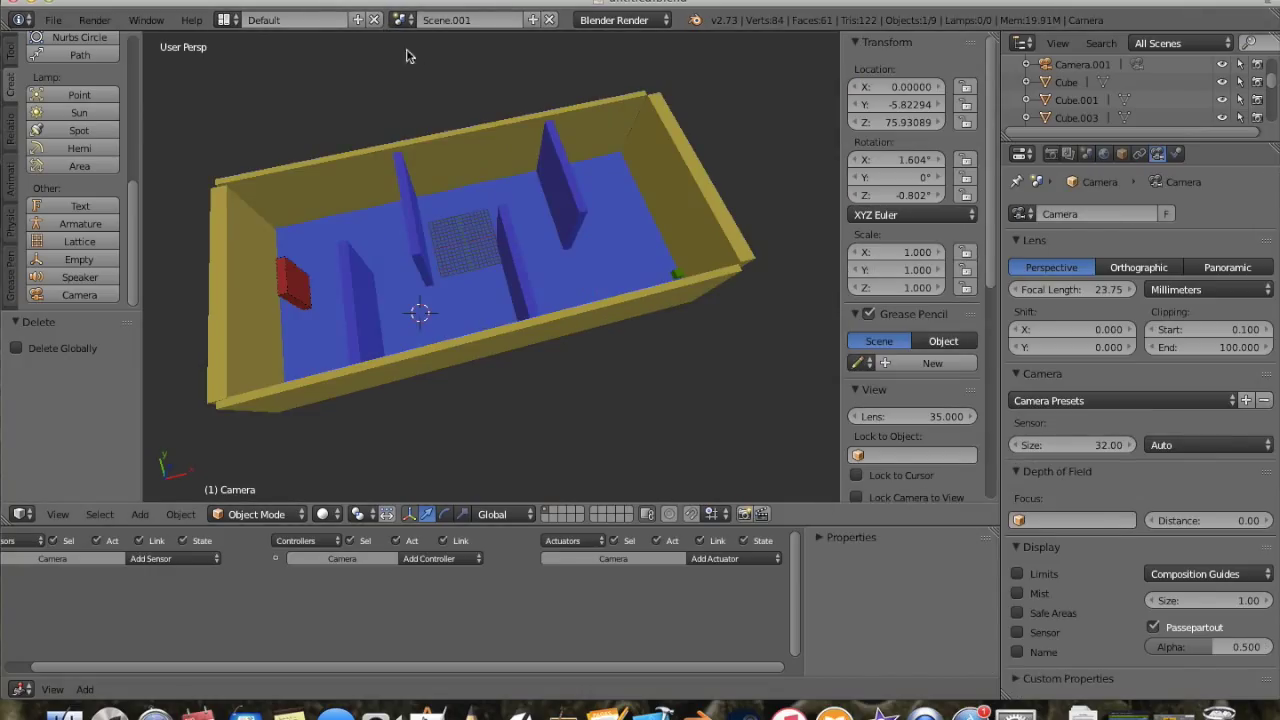
left_click(400, 19)
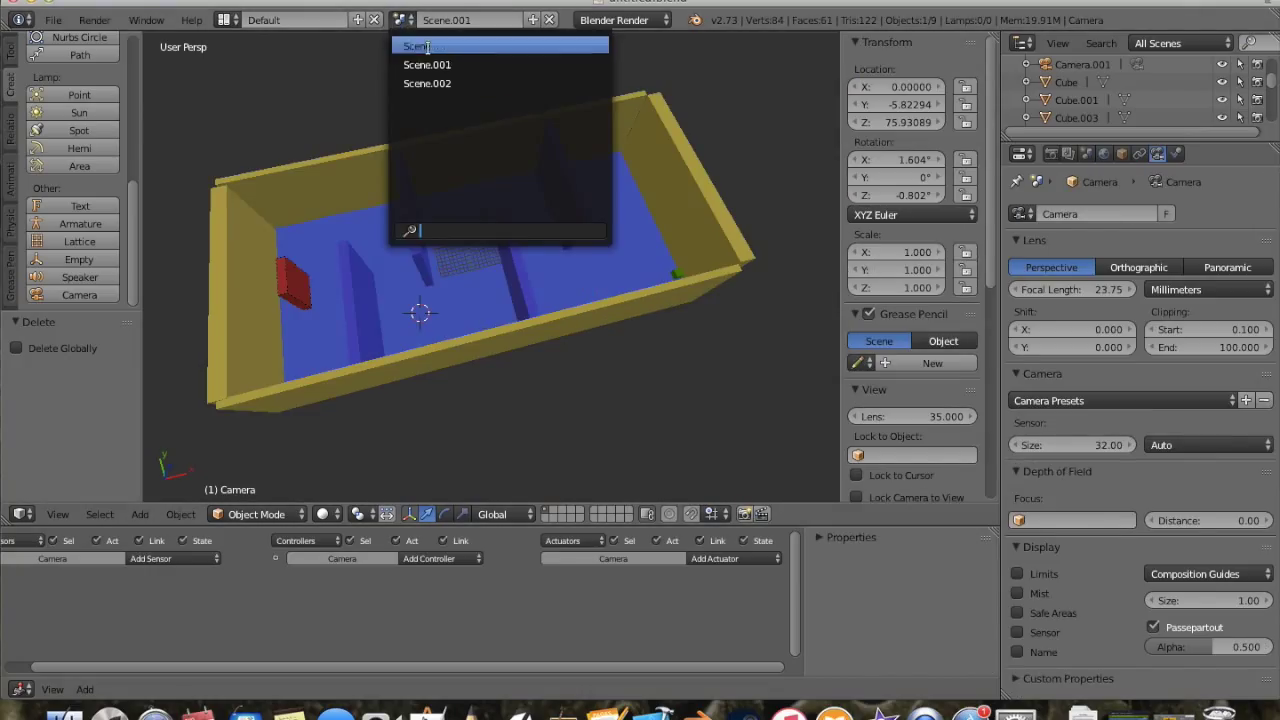
left_click(425, 46)
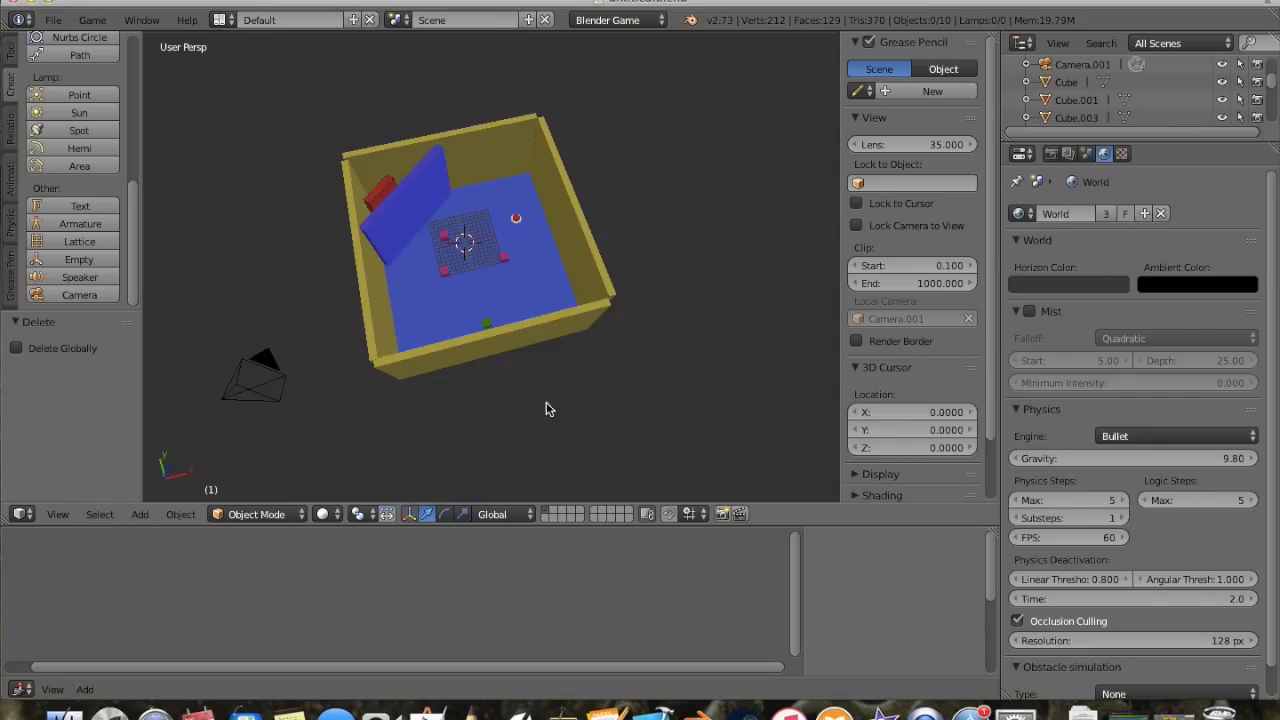
scroll(542, 406, "up", 2)
scroll(542, 406, "down", 3)
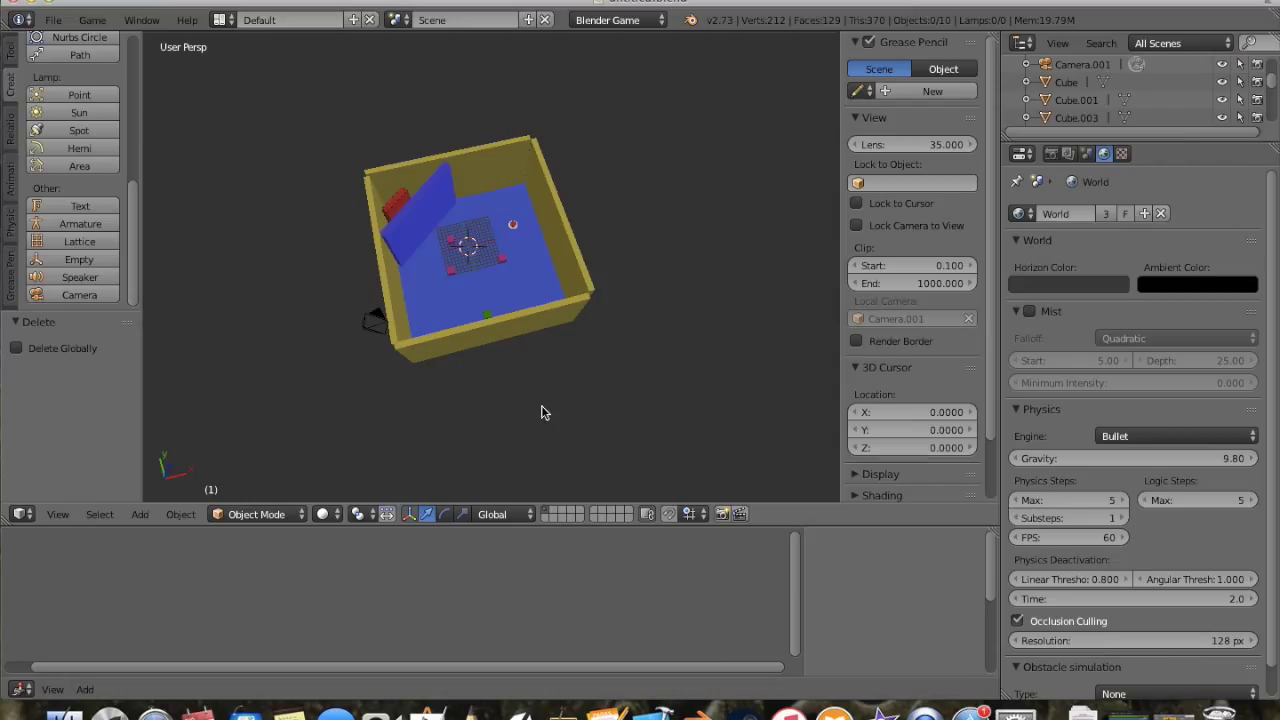
Step: Create a new scene as a full copy of the current one and delete that copy
left_click(530, 22)
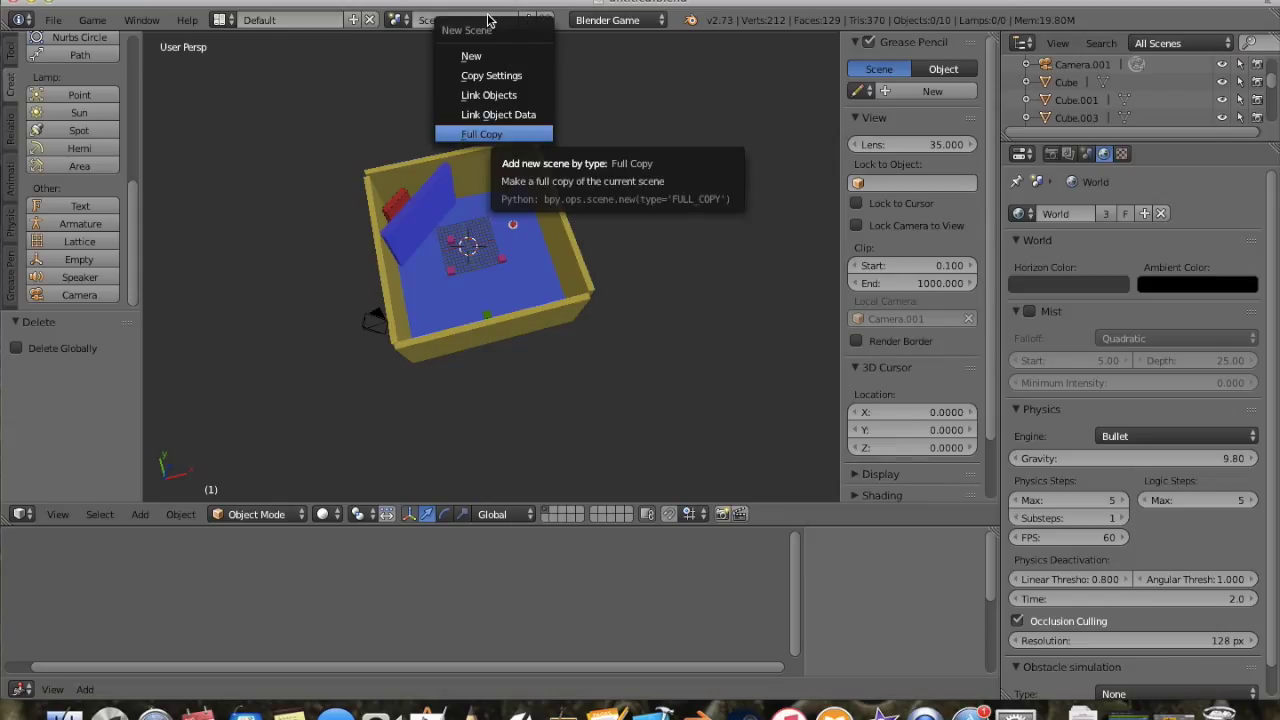
left_click(503, 135)
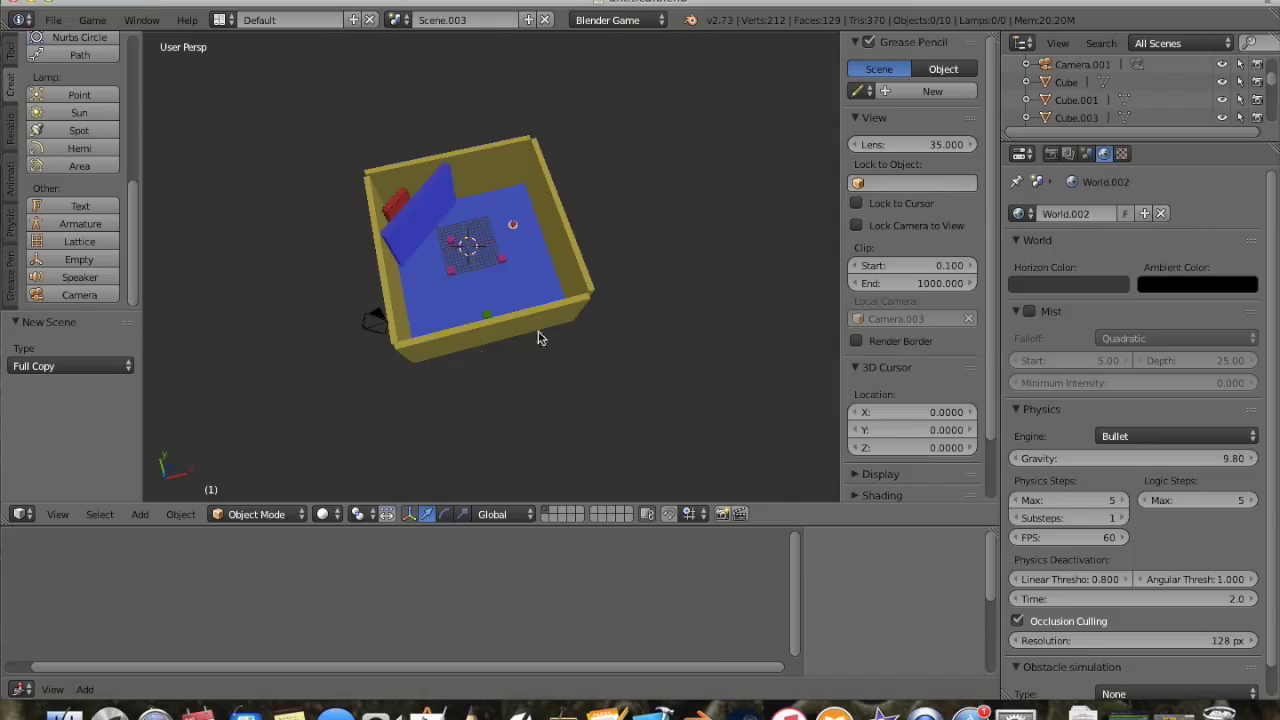
left_click(397, 20)
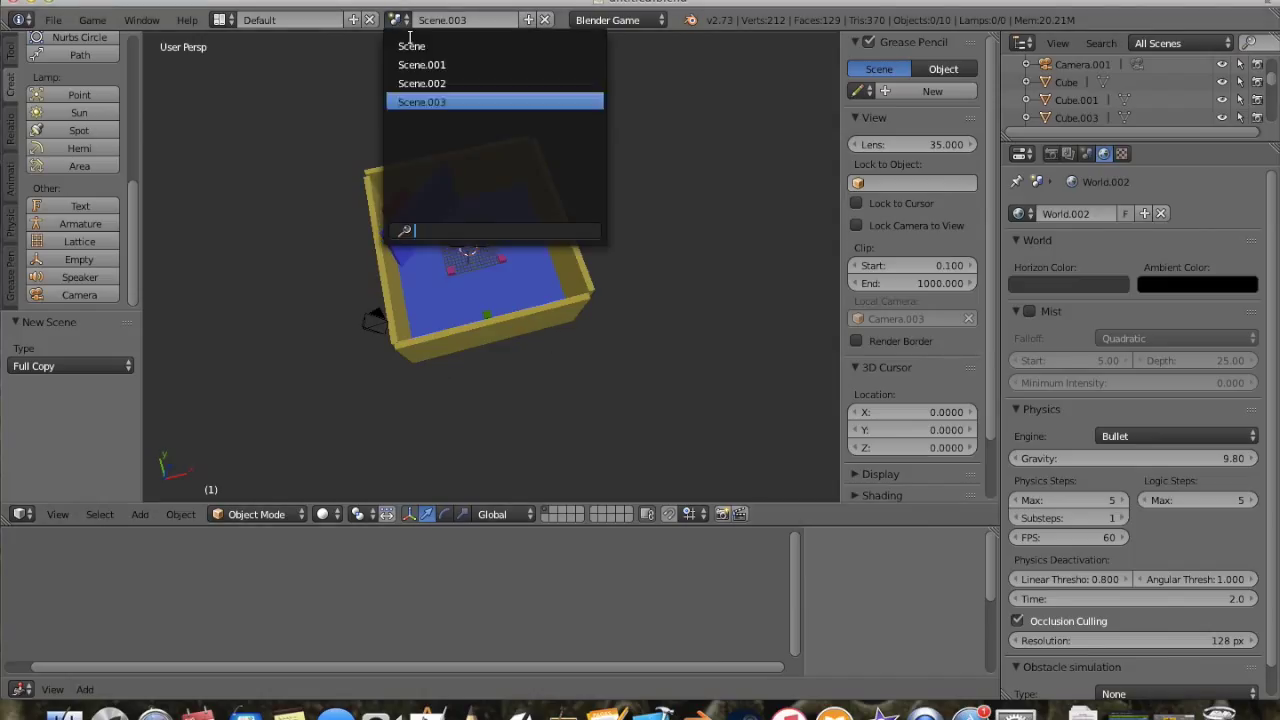
left_click(464, 101)
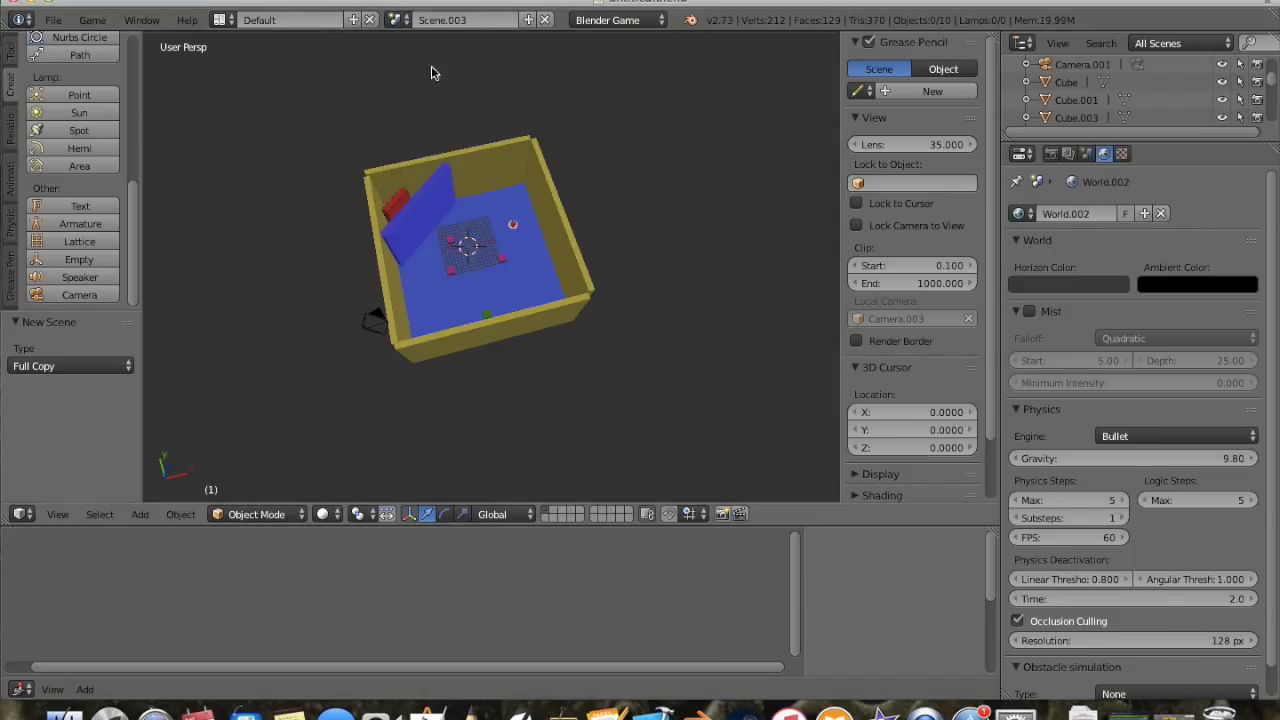
left_click(546, 21)
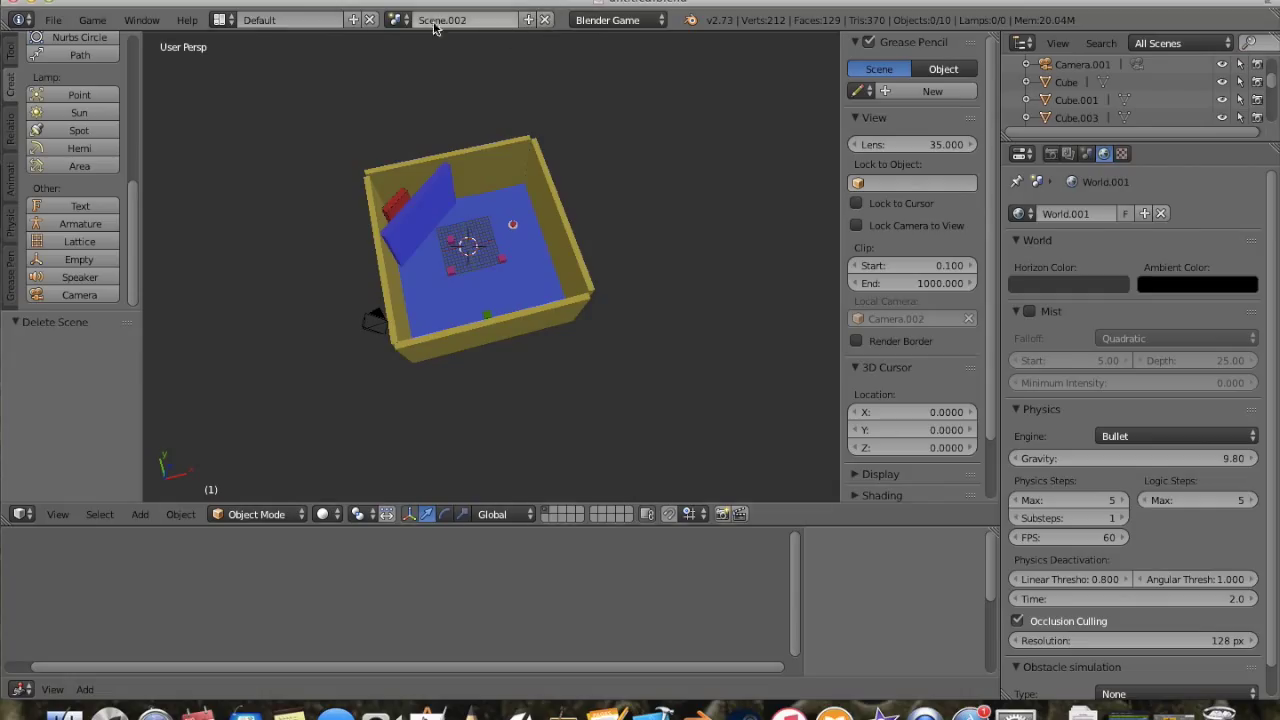
Step: Look at Scene.001, switch to Scene.002 and delete Scene.002
left_click(397, 20)
left_click(442, 63)
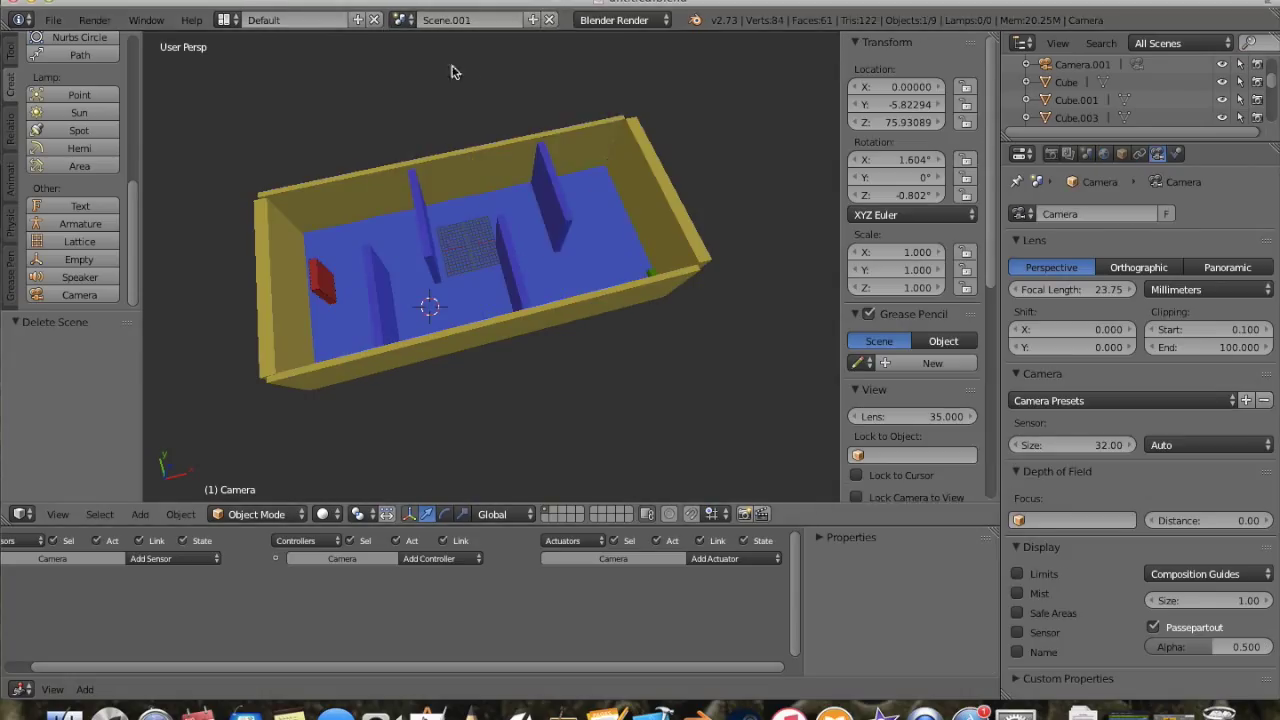
left_click(403, 20)
left_click(432, 82)
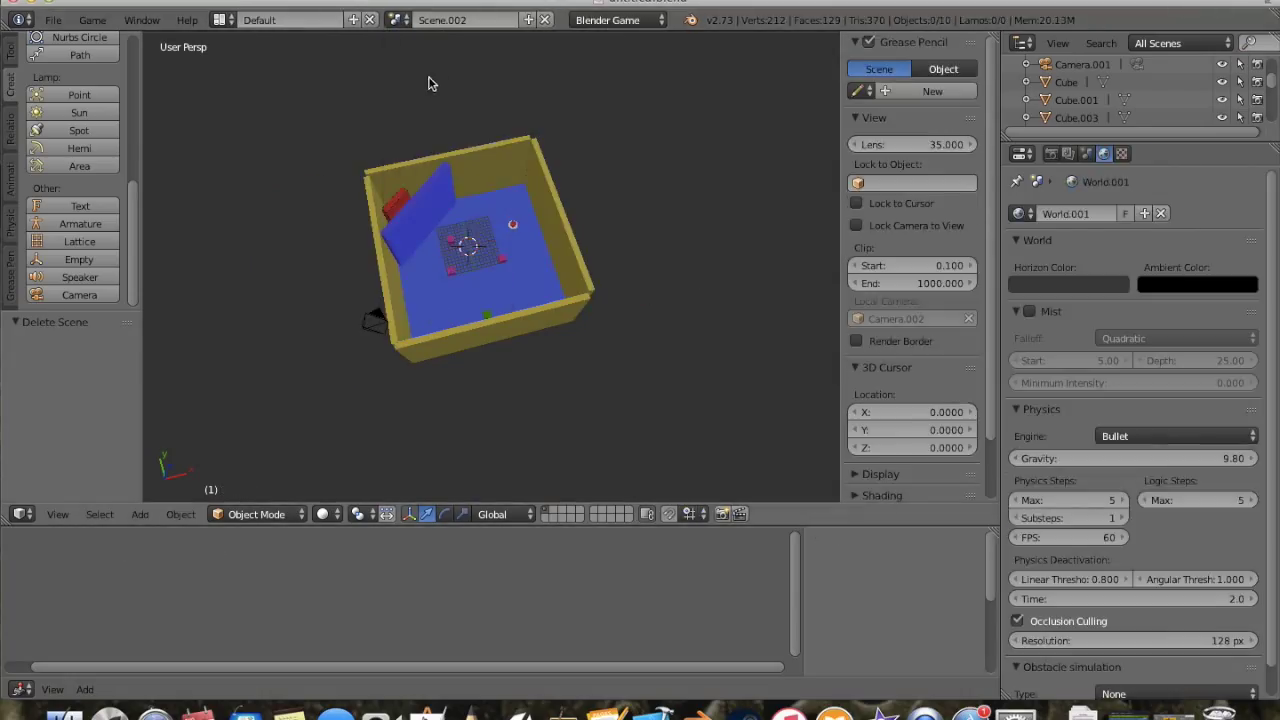
left_click(545, 20)
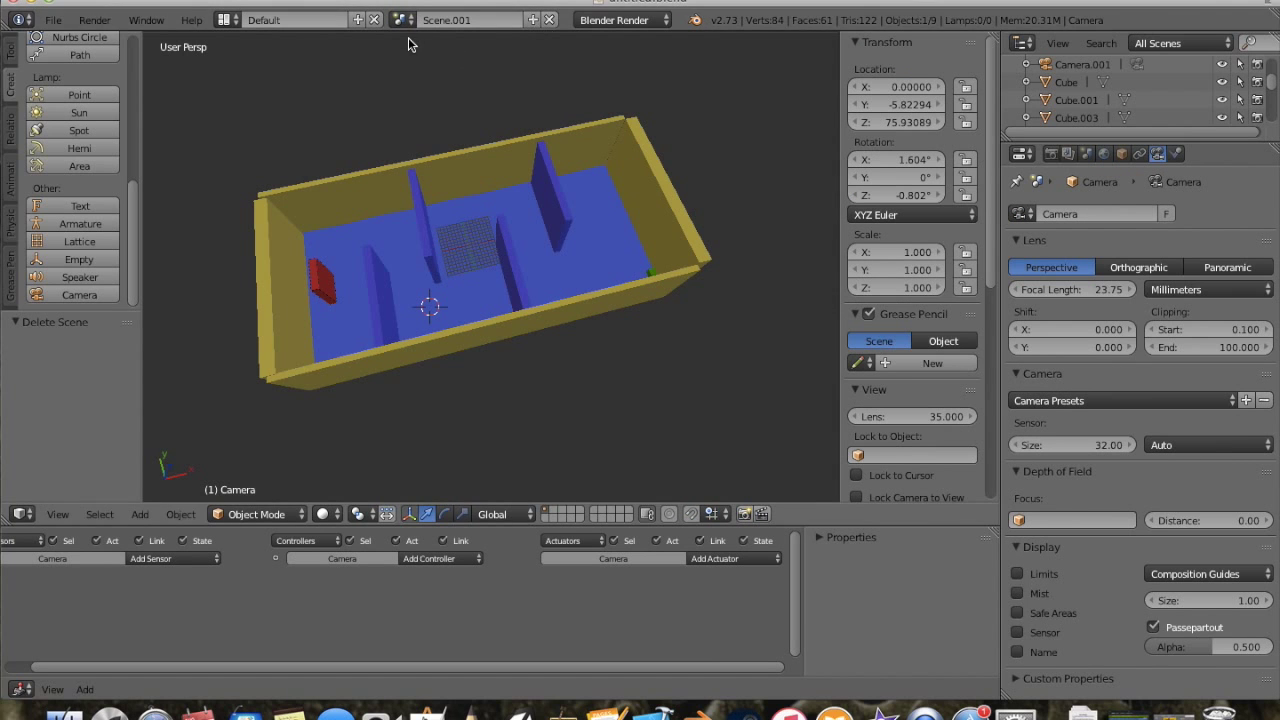
Step: Switch to the first level in Scene and select the red block behind the angled blue wall
middle_click_drag(548, 296, 487, 352)
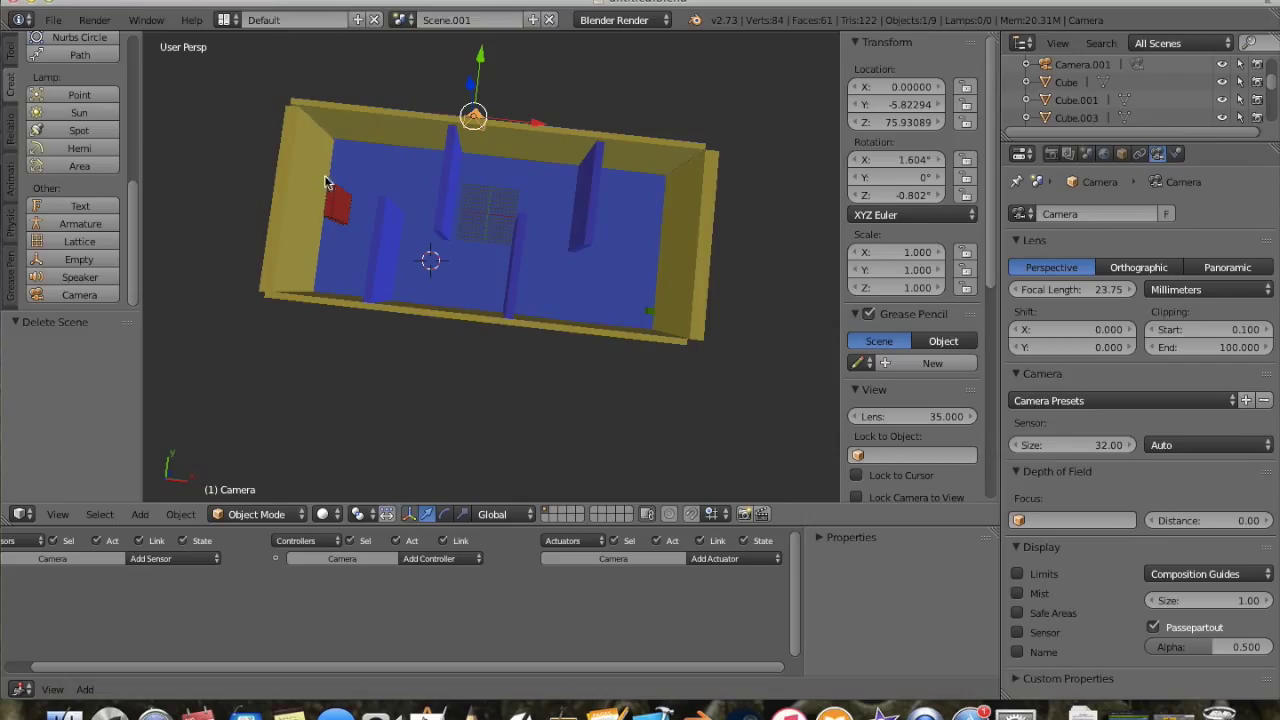
left_click(403, 20)
left_click(416, 46)
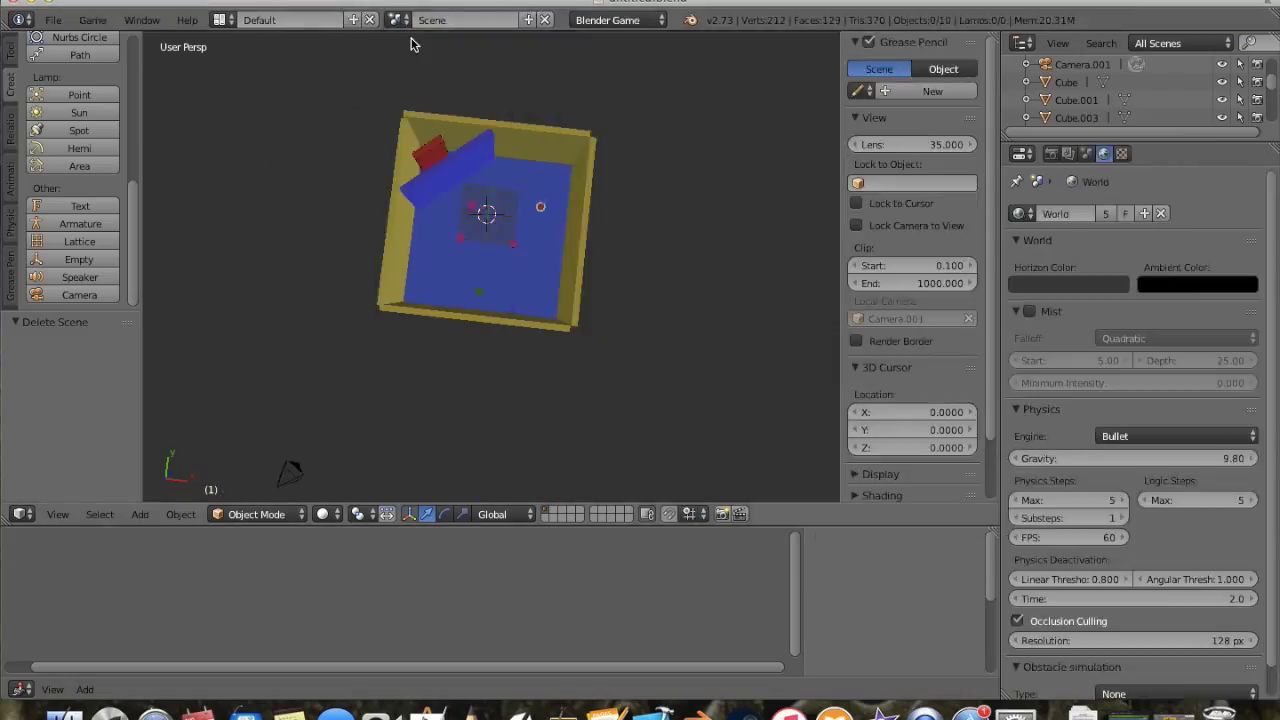
right_click(434, 152)
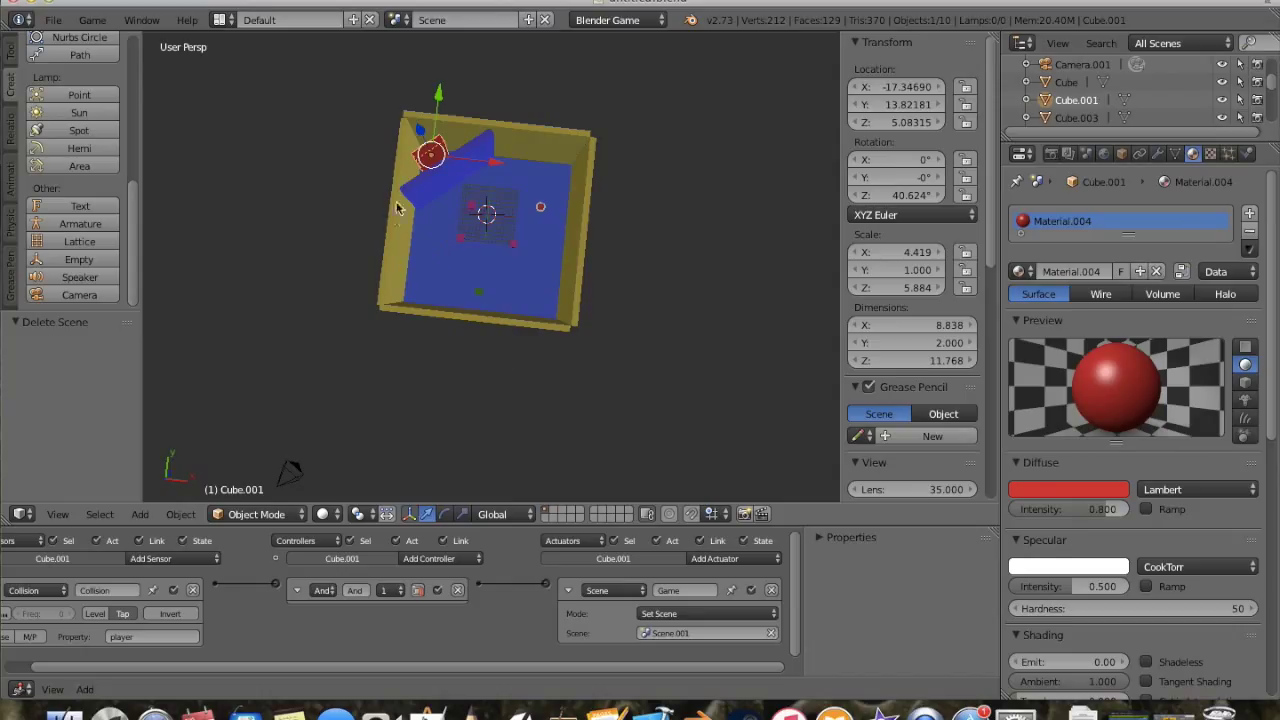
Step: Change the red block's actuator to the Game type with the Quit Game action
left_click(628, 594)
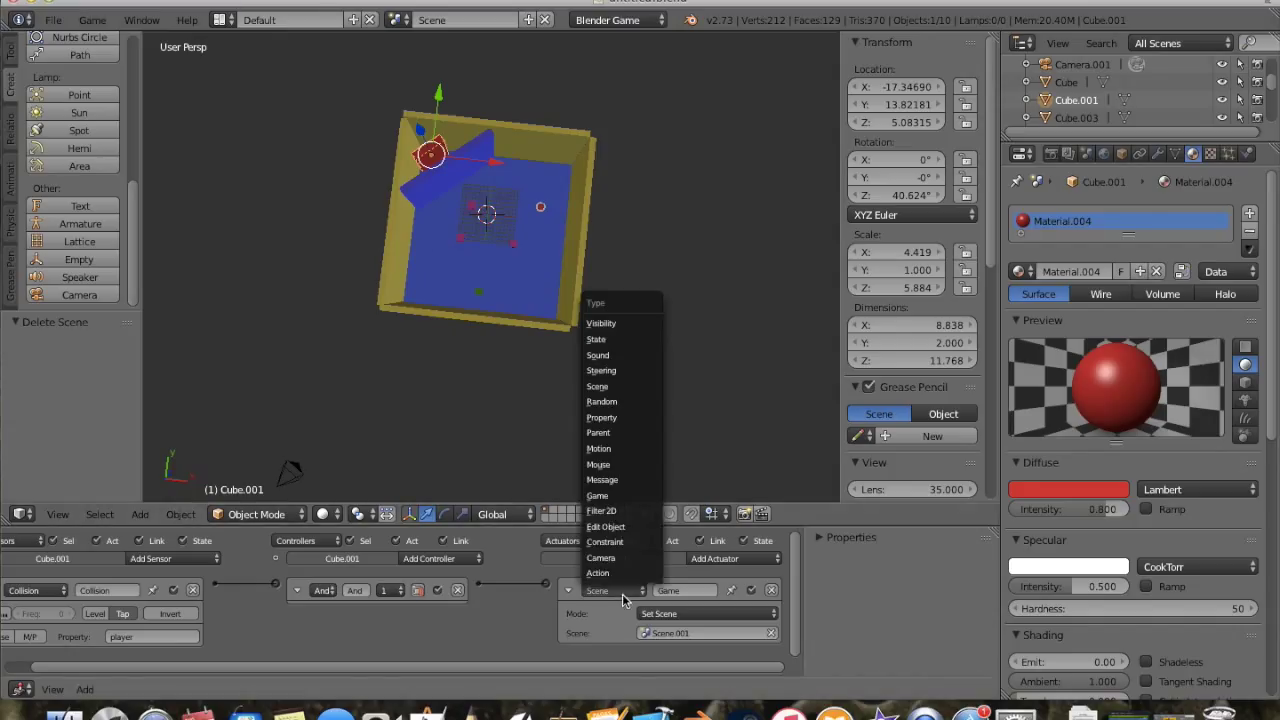
left_click(638, 495)
left_click(690, 613)
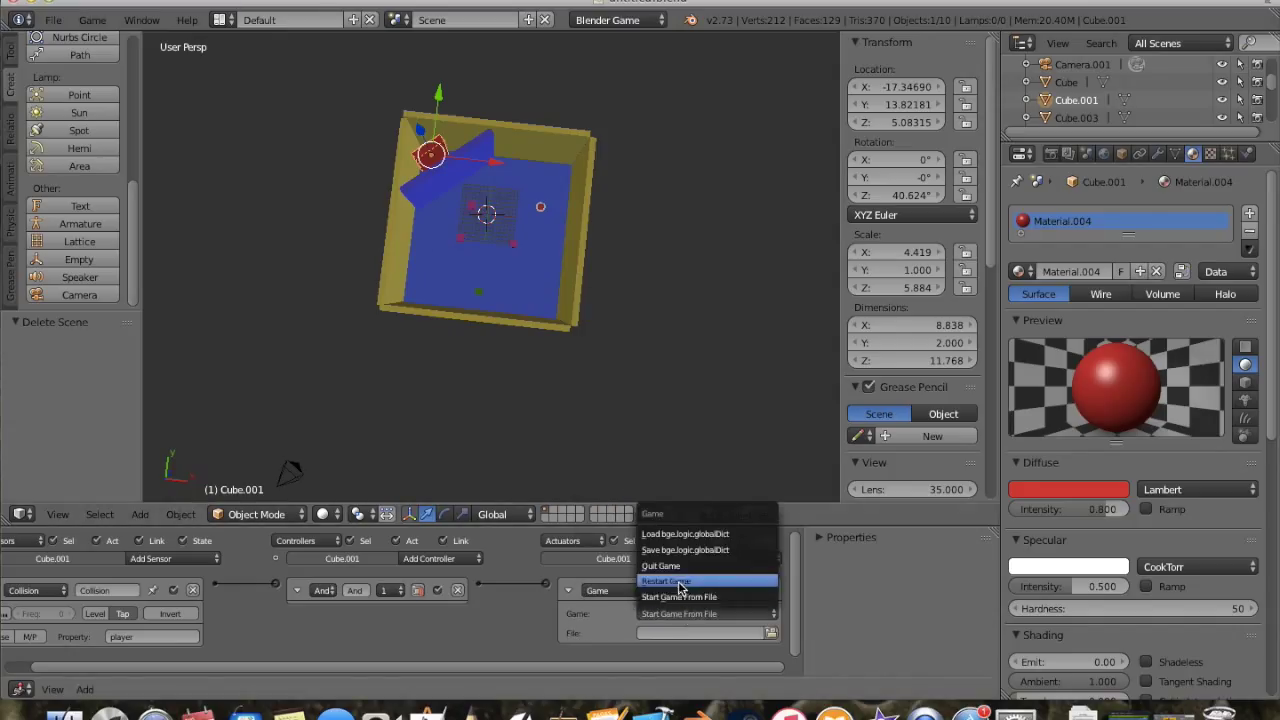
left_click(668, 566)
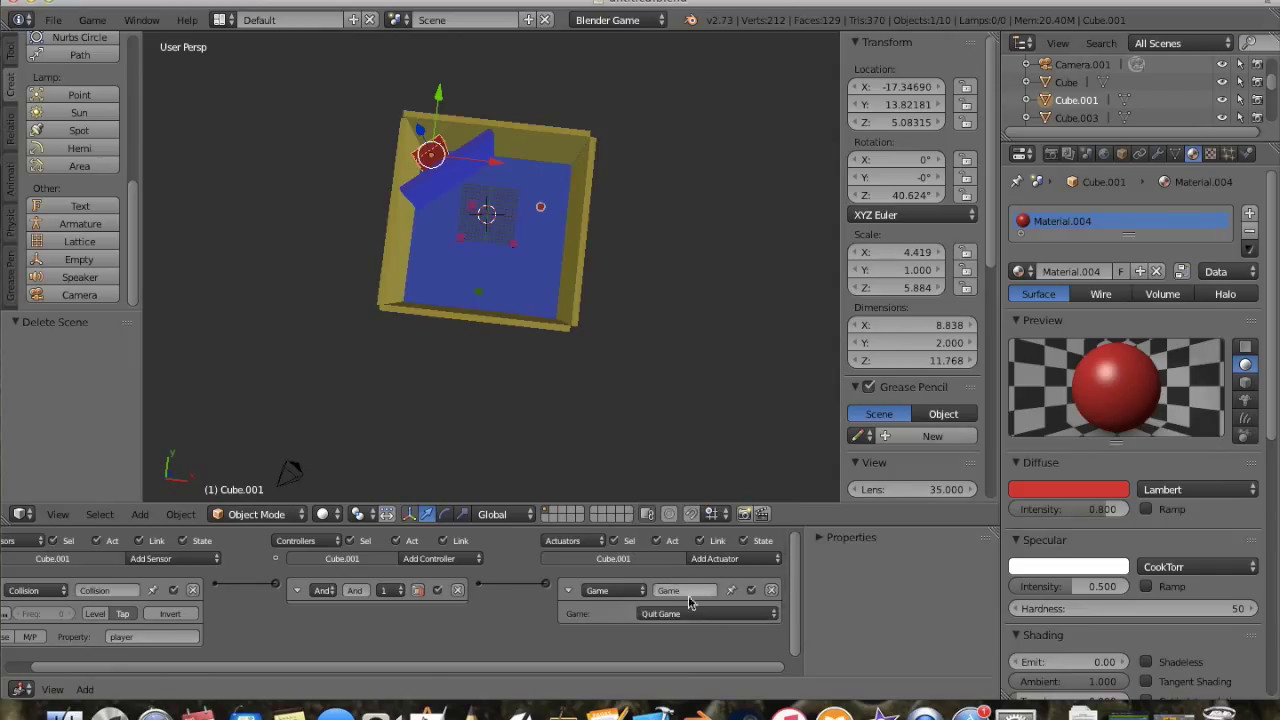
Step: Change the red block's actuator to the Scene type in Set Scene mode, with Scene.001 as the target scene
left_click(627, 593)
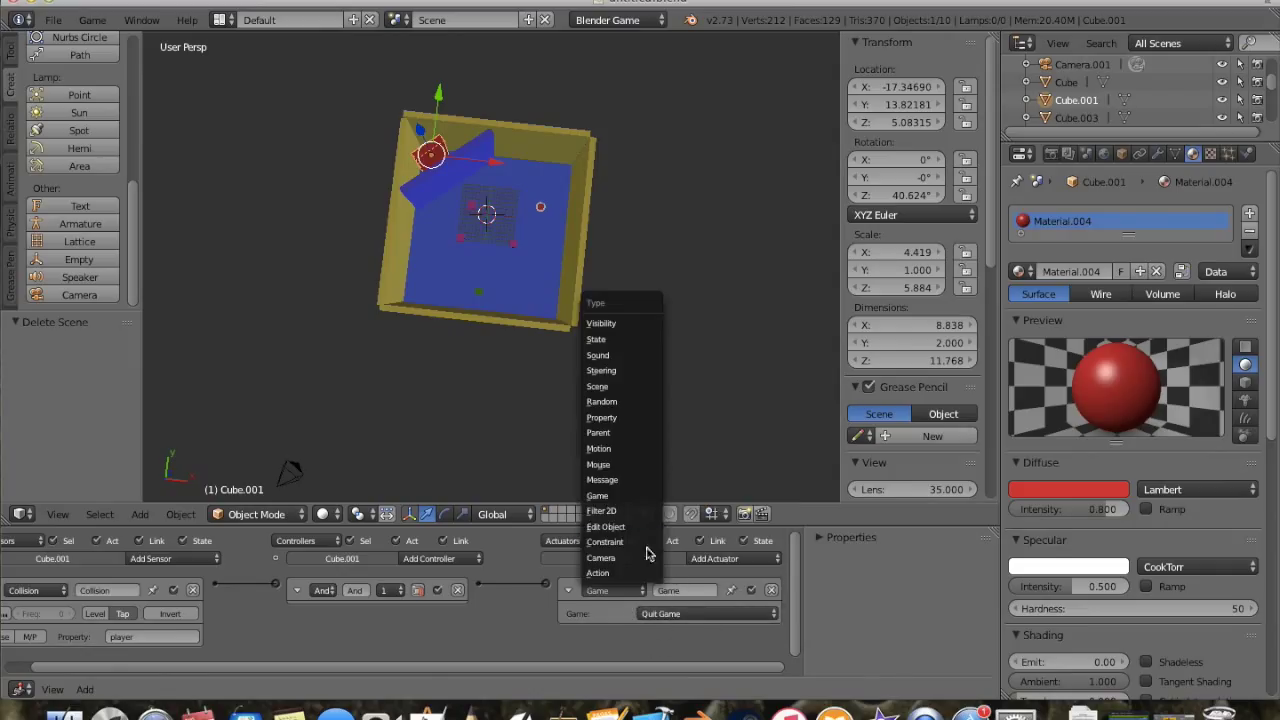
left_click(633, 387)
left_click(665, 613)
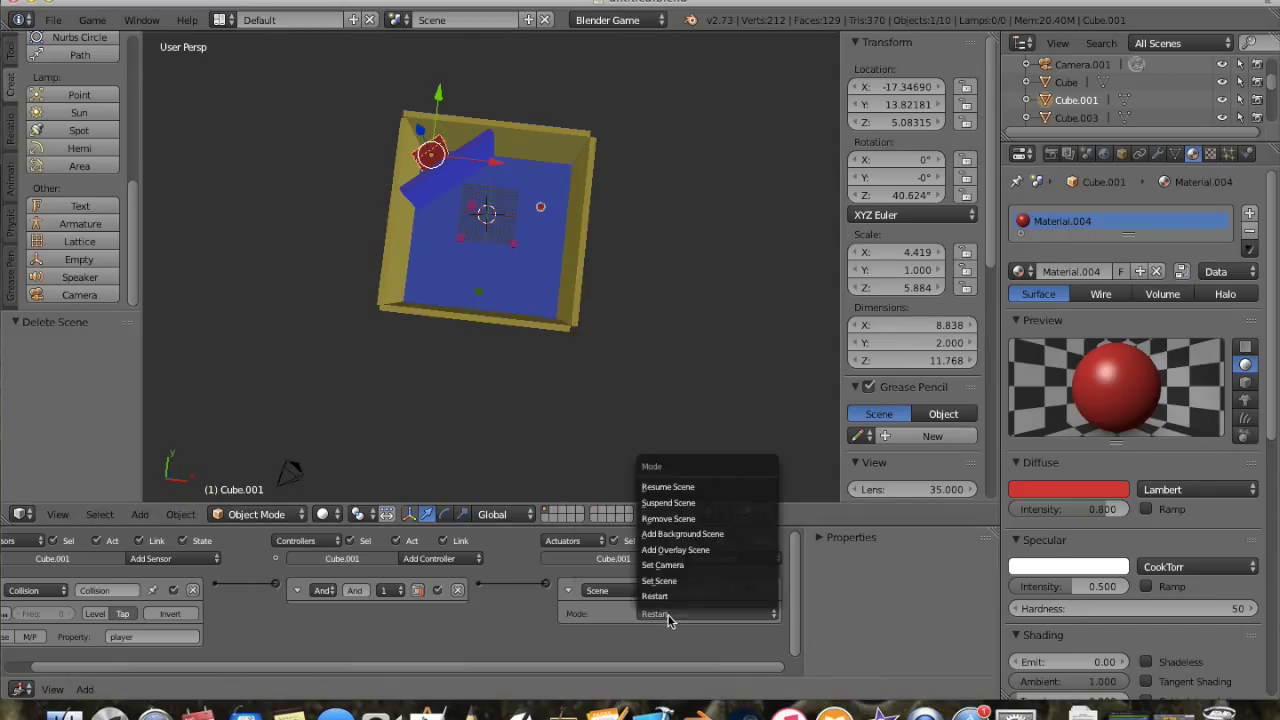
left_click(670, 582)
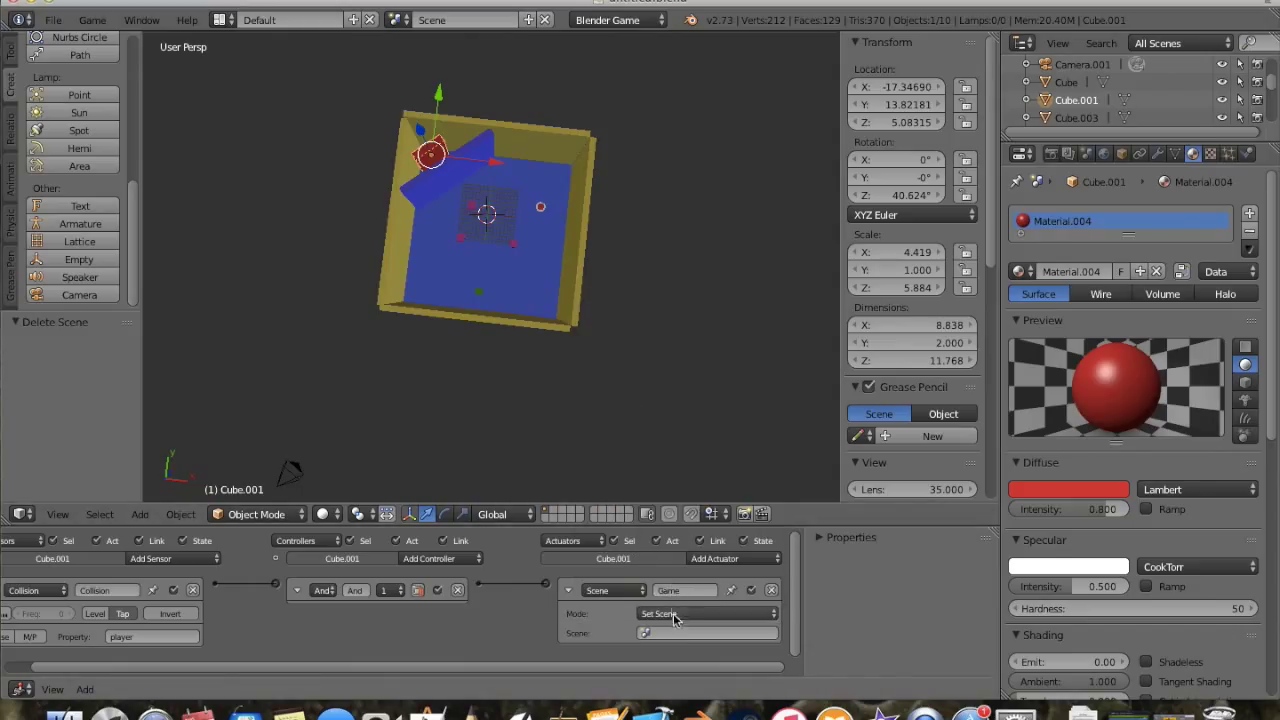
left_click(662, 634)
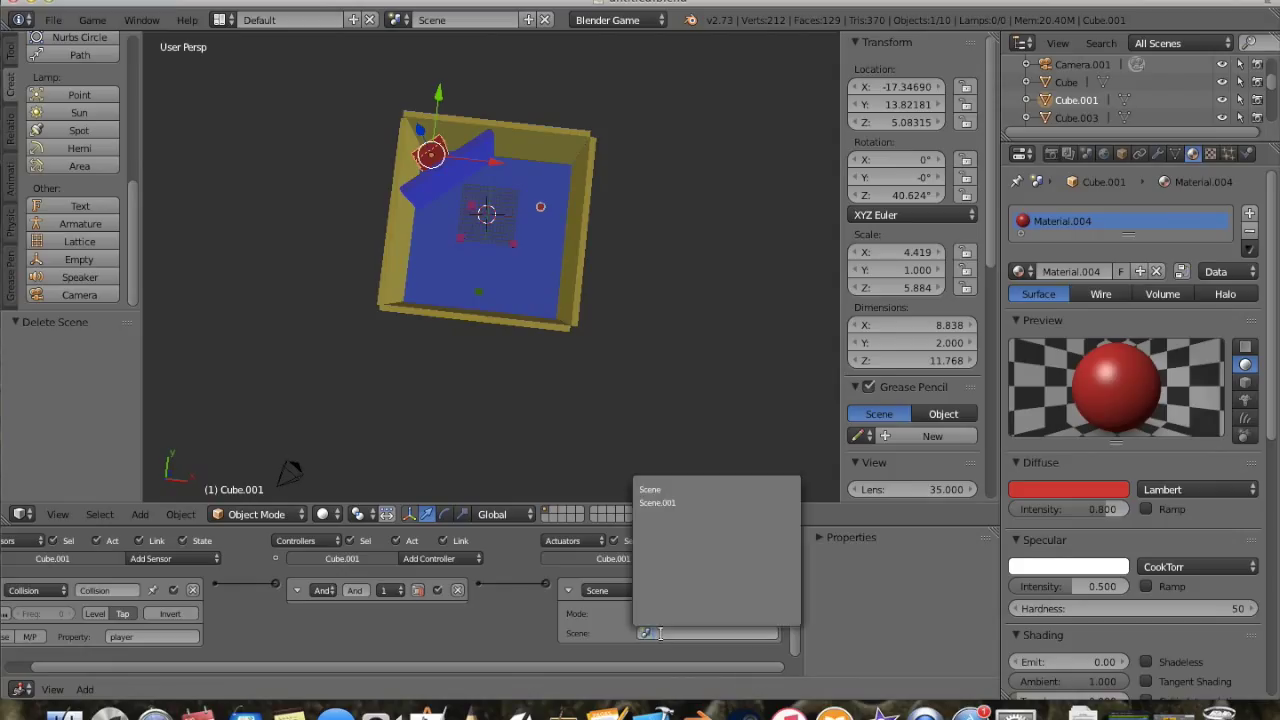
left_click(668, 515)
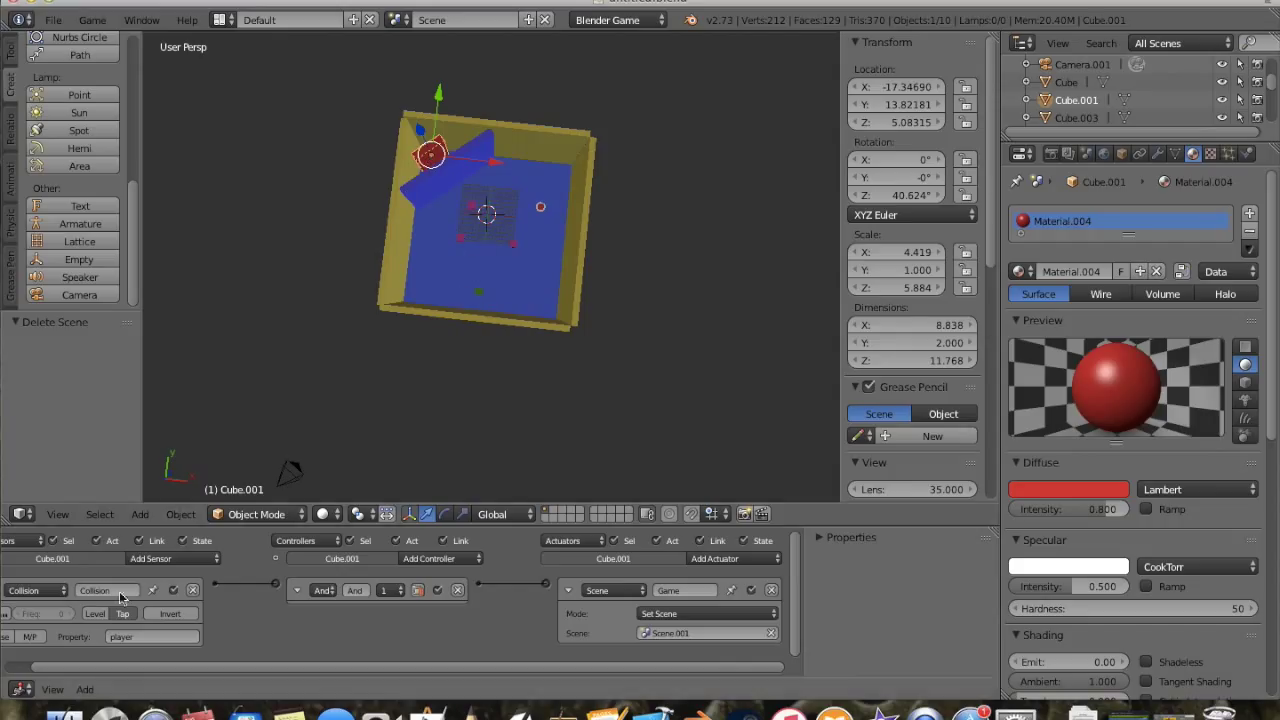
Step: Switch to the camera view, run the game to test the level change, and exit the game
left_click(57, 514)
left_click(80, 449)
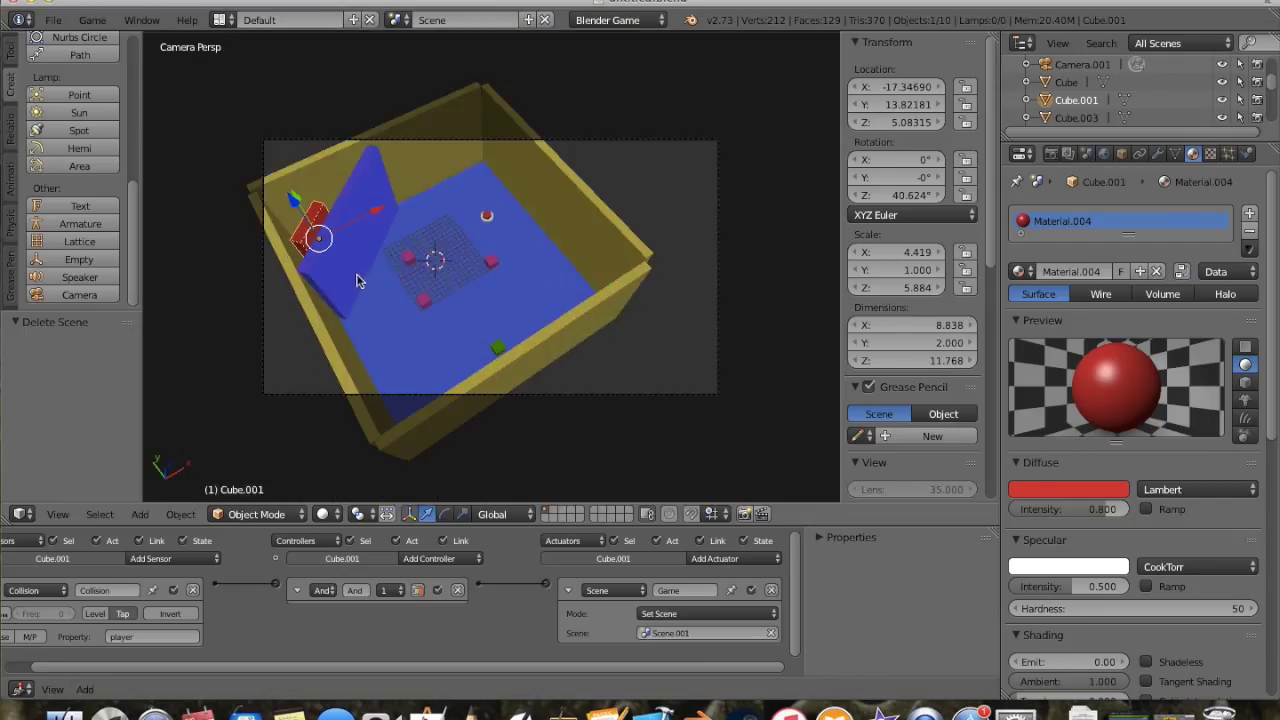
key("p")
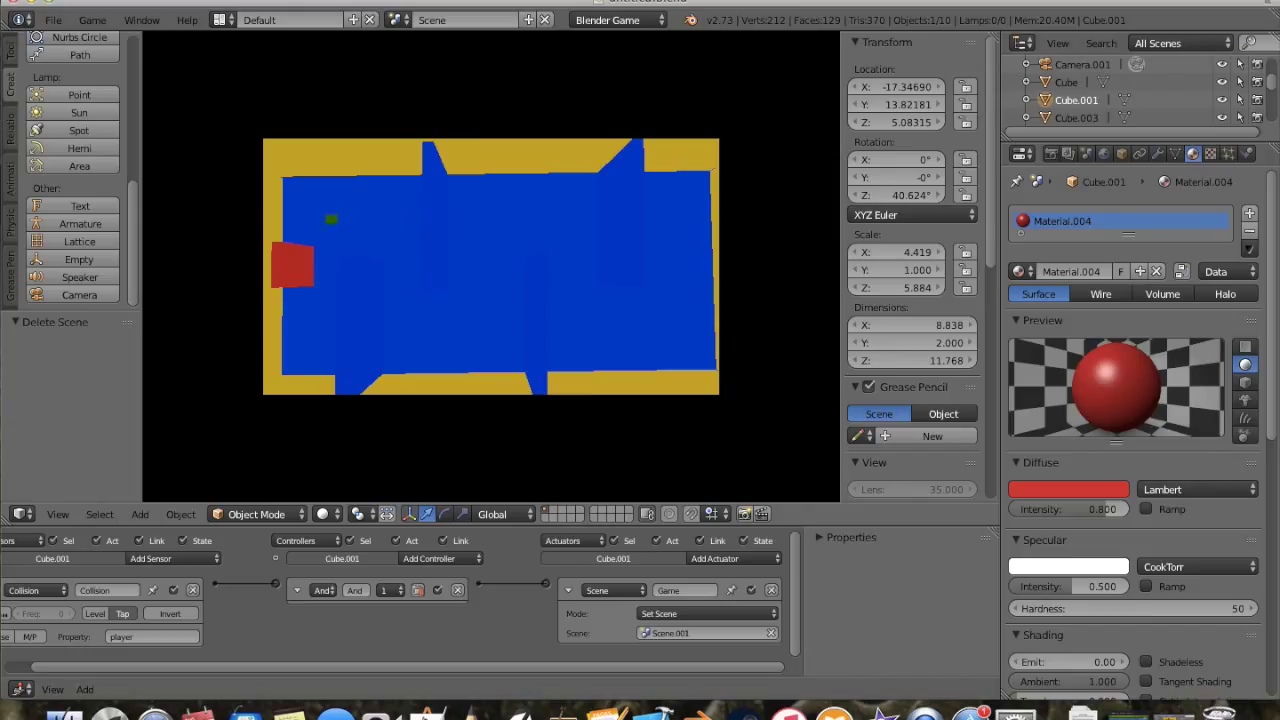
key("Escape")
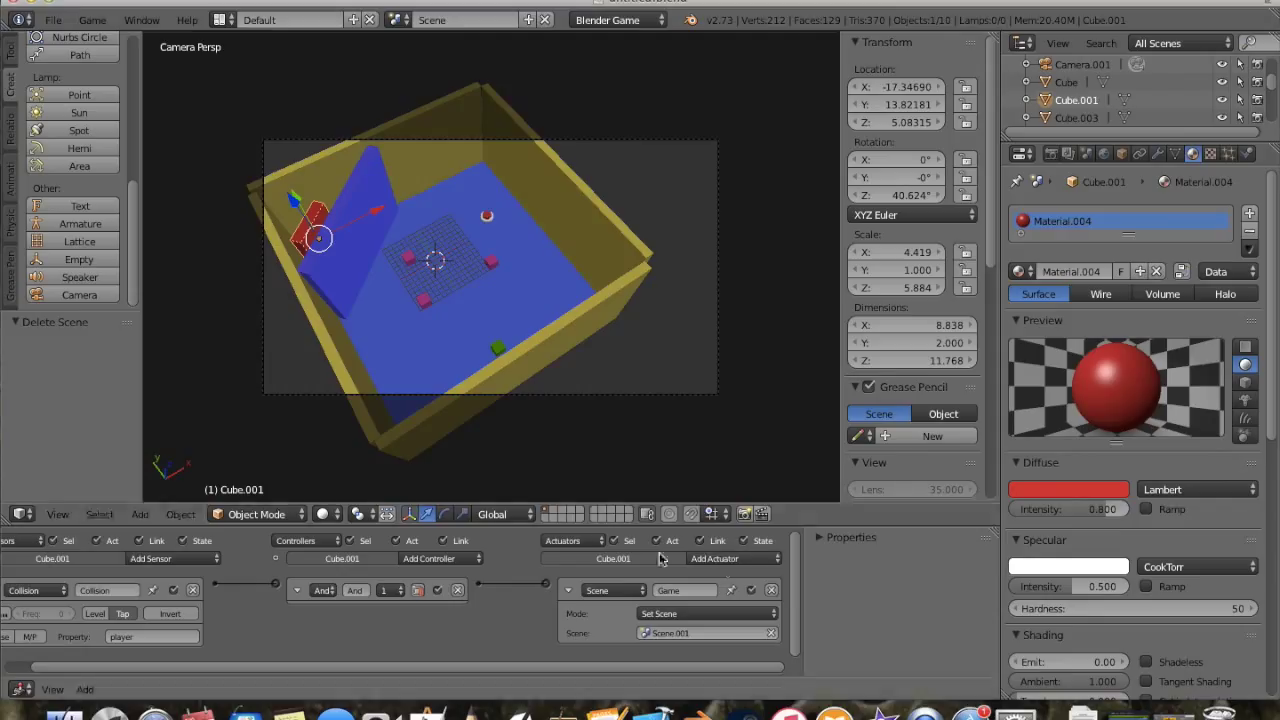
Step: Rename the current scene as level 1
left_click(496, 19)
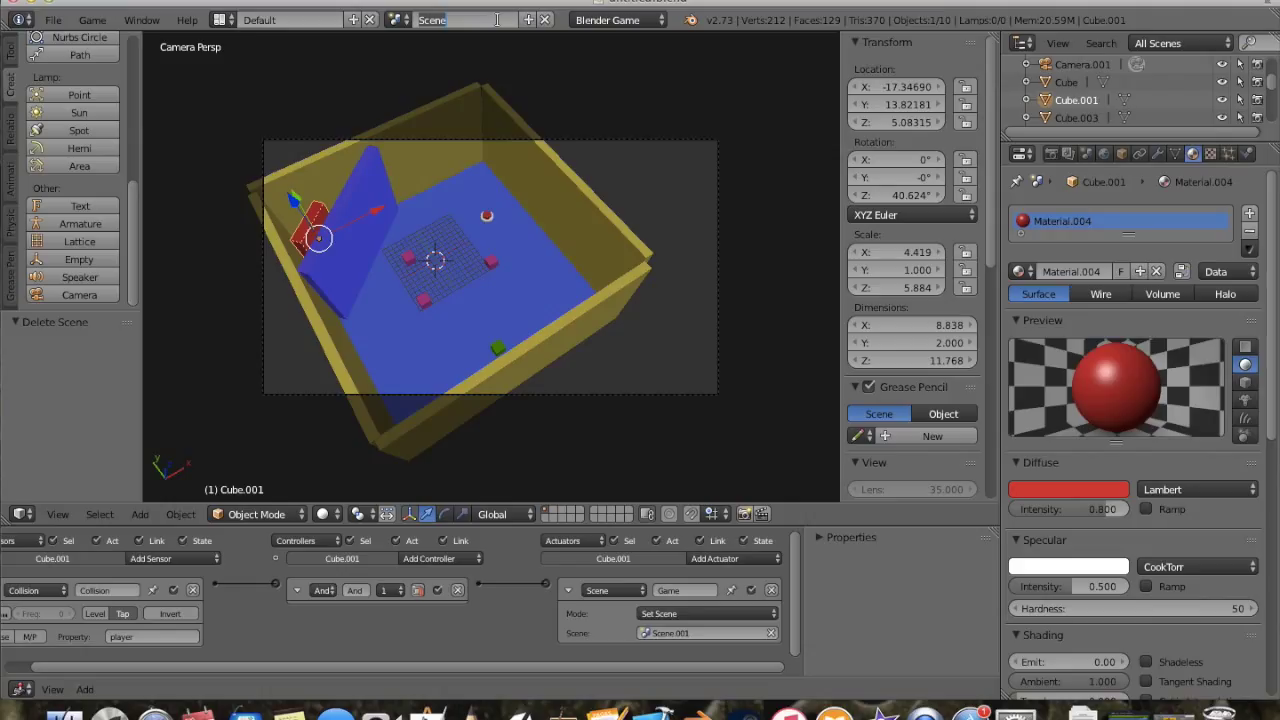
key("BackSpace")
type("level 1")
key("Return")
Step: Switch to Scene.001 and rename it as level 2
left_click(399, 19)
left_click(421, 64)
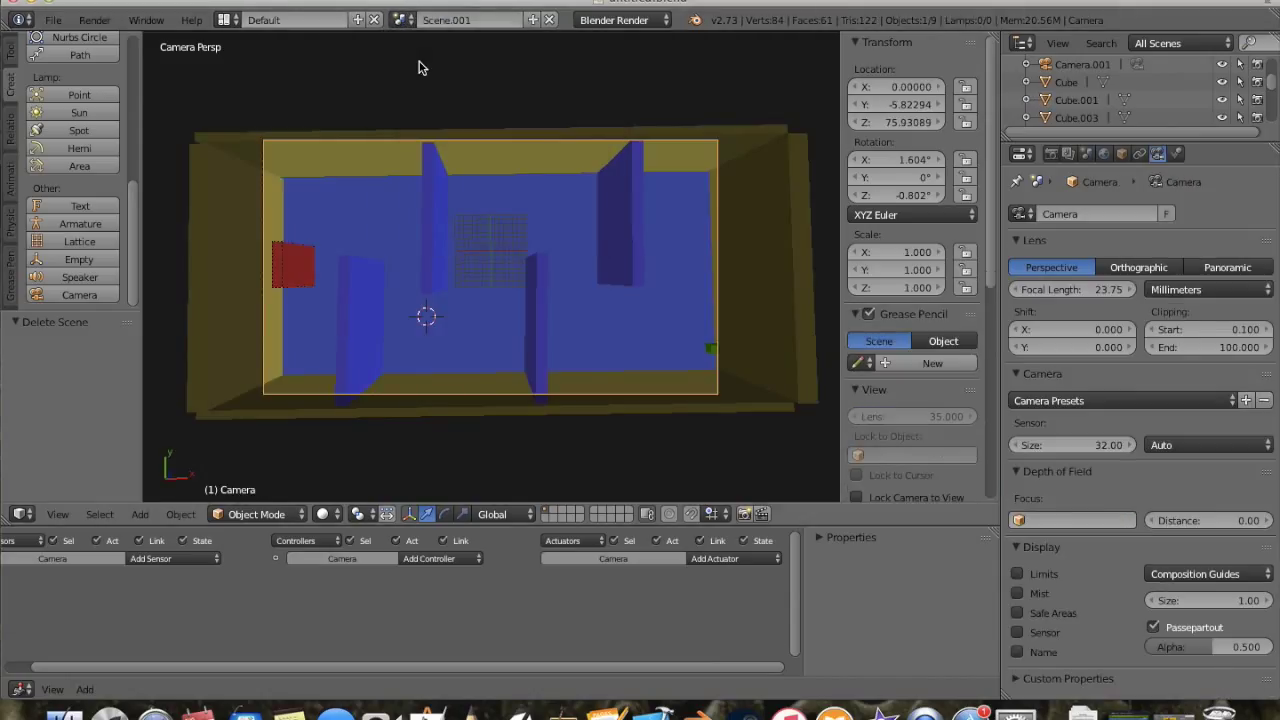
left_click(500, 16)
key("BackSpace")
type("level 2")
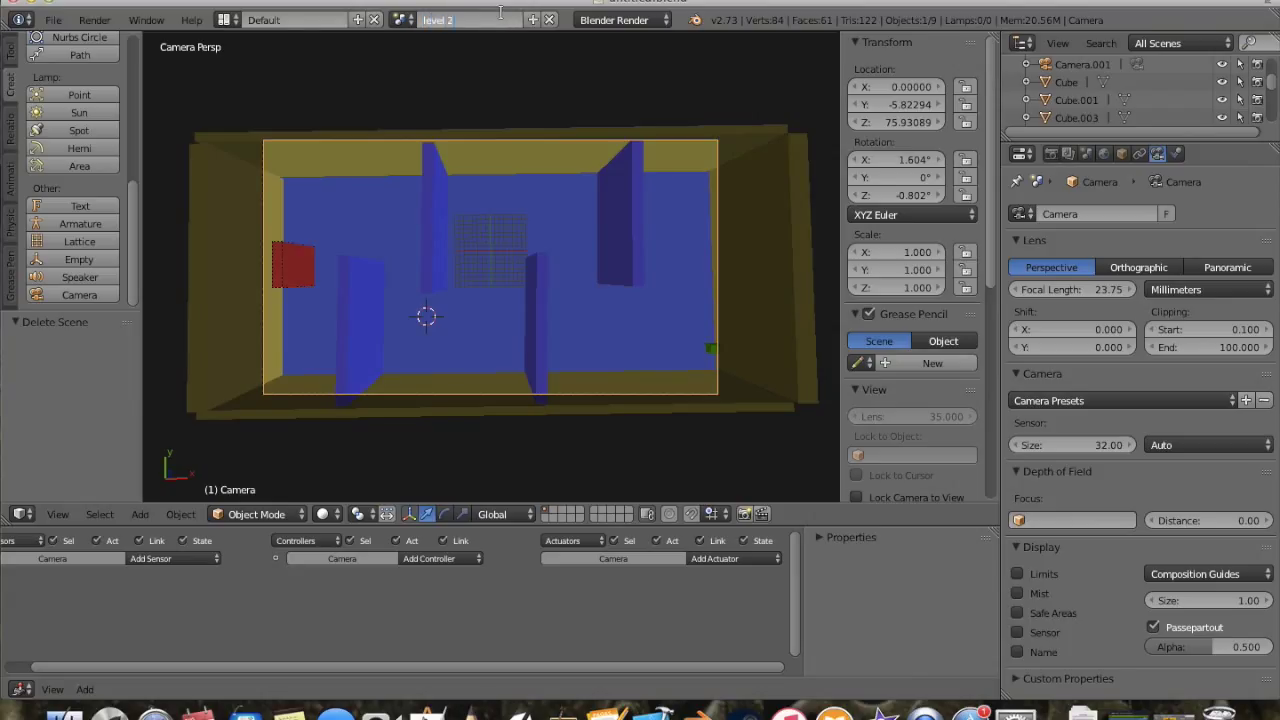
key("Return")
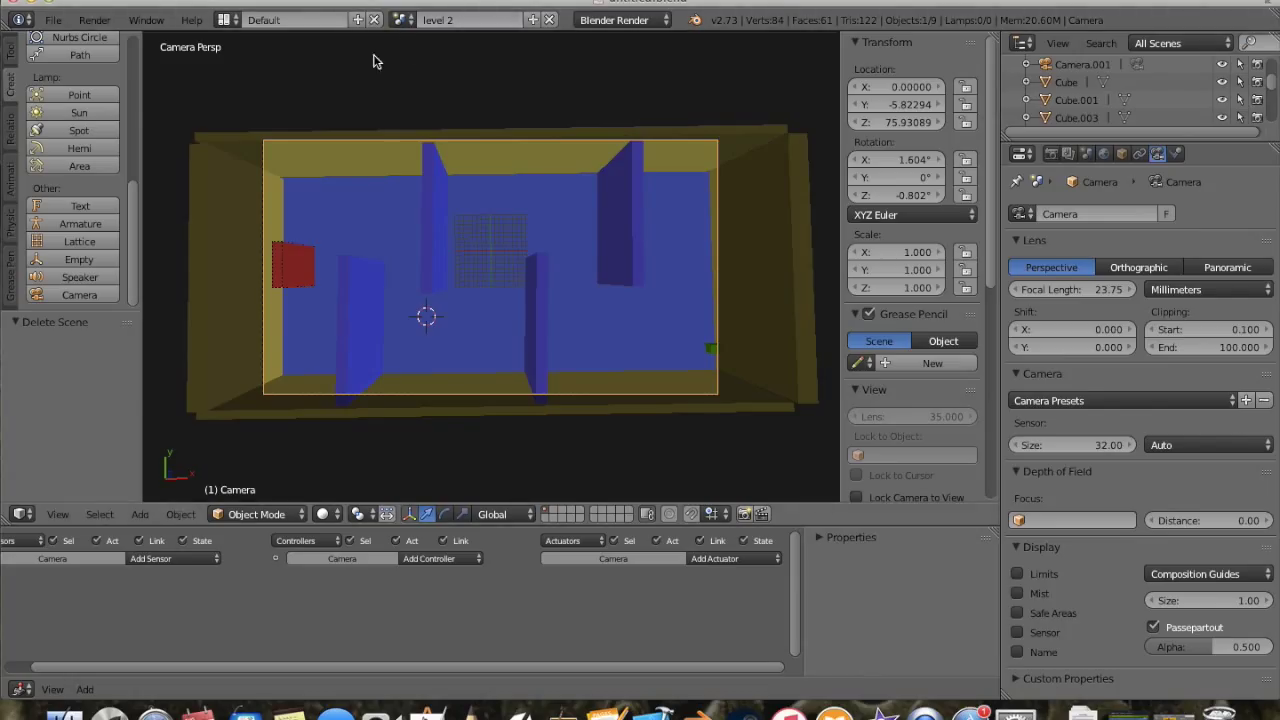
Step: Check the red block's logic setup in level 1 and in level 2
left_click(398, 20)
left_click(418, 46)
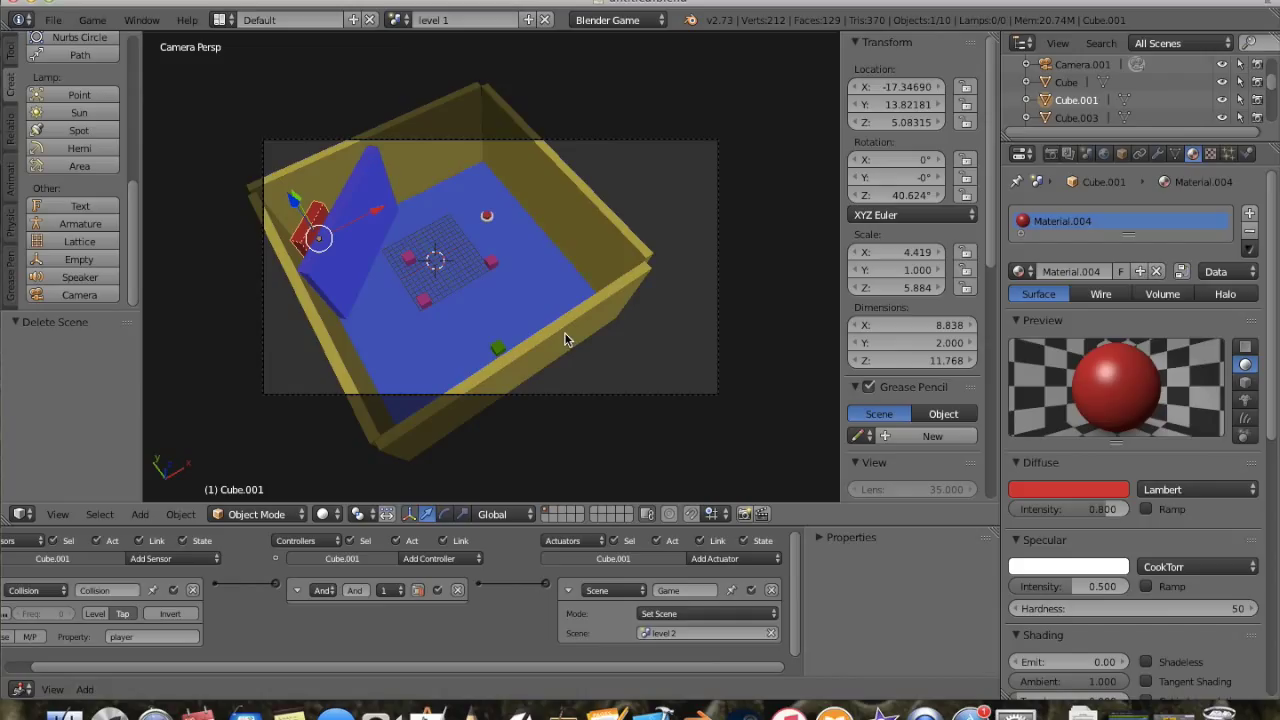
left_click(393, 22)
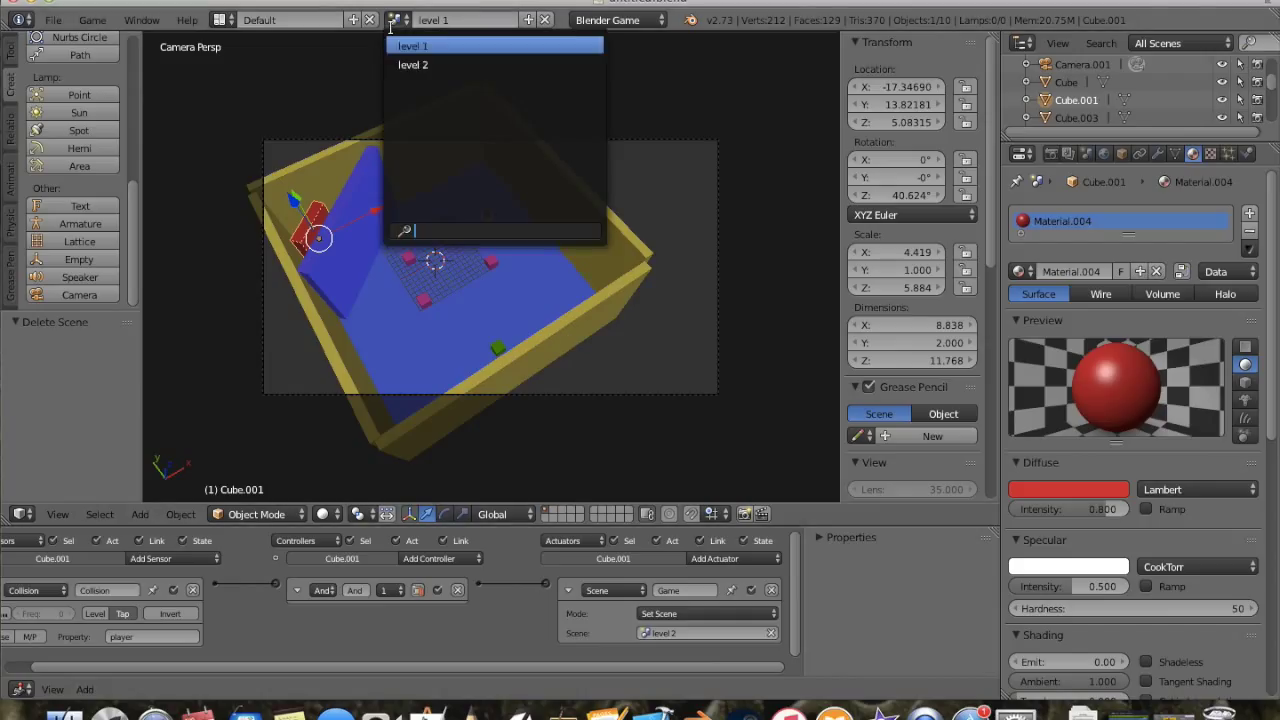
left_click(473, 65)
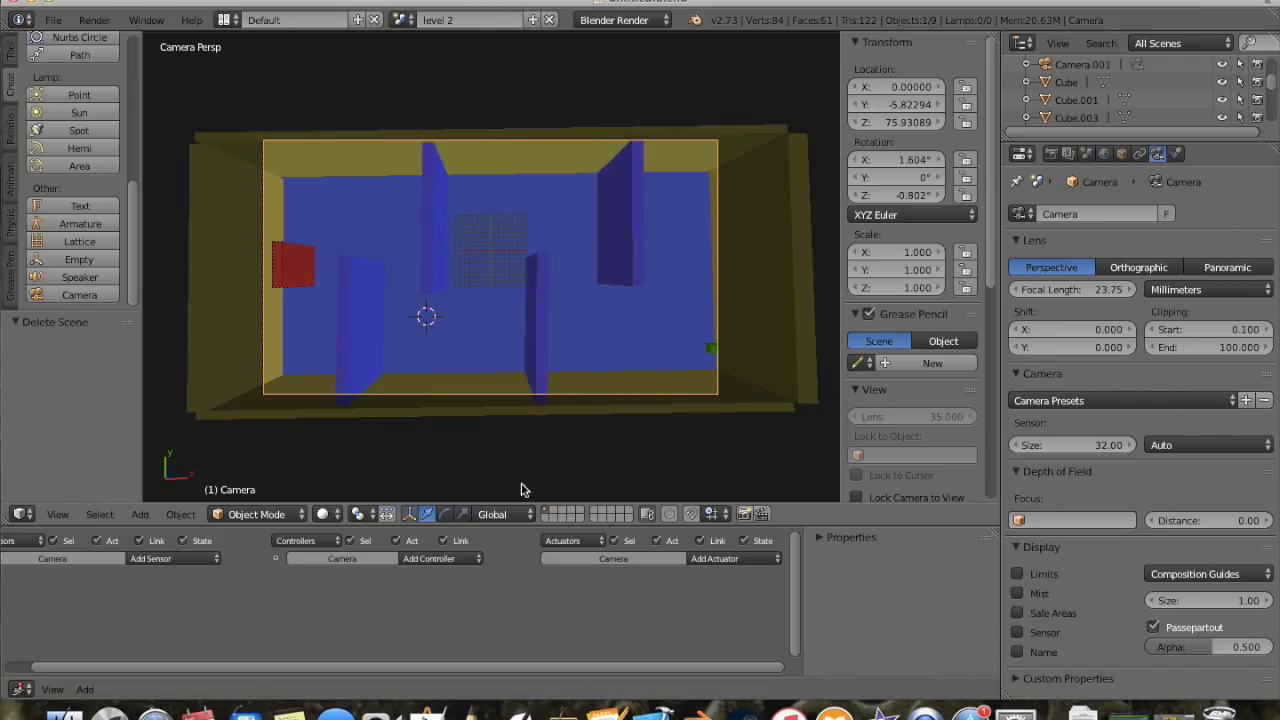
right_click(296, 268)
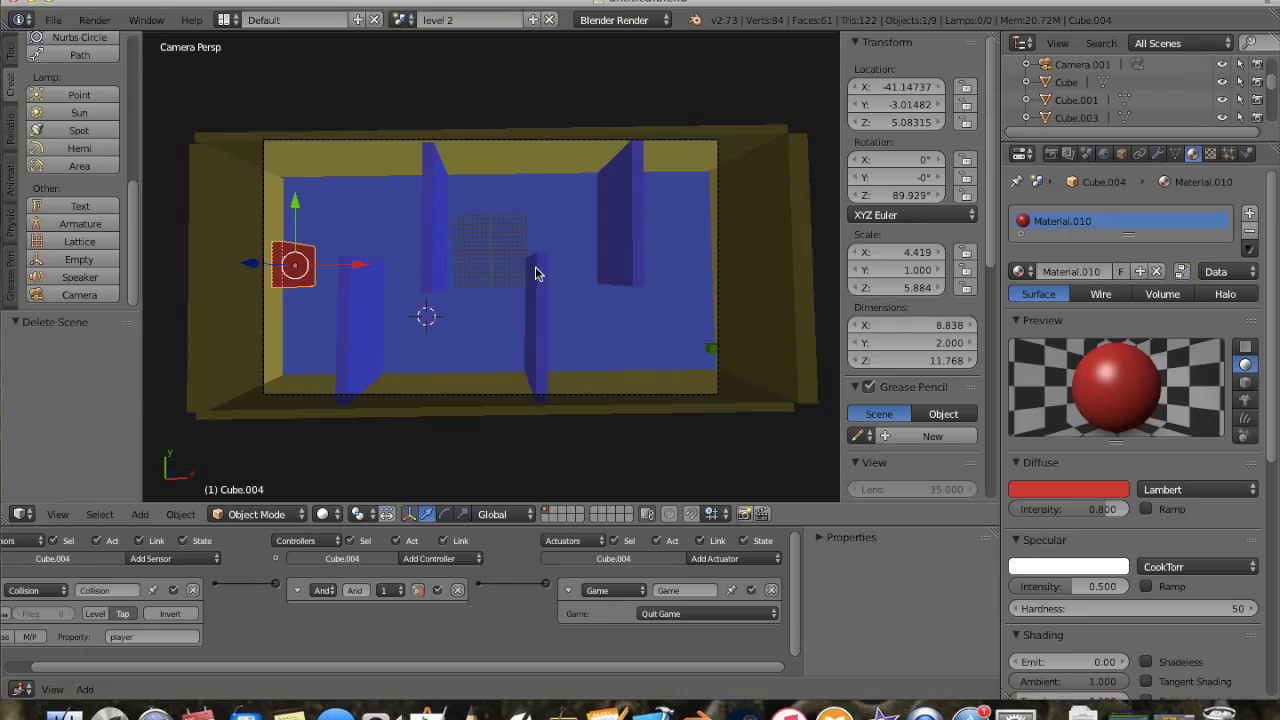
Step: Return to the level 1 scene and split the 3D view into two side-by-side views
left_click(401, 19)
left_click(419, 45)
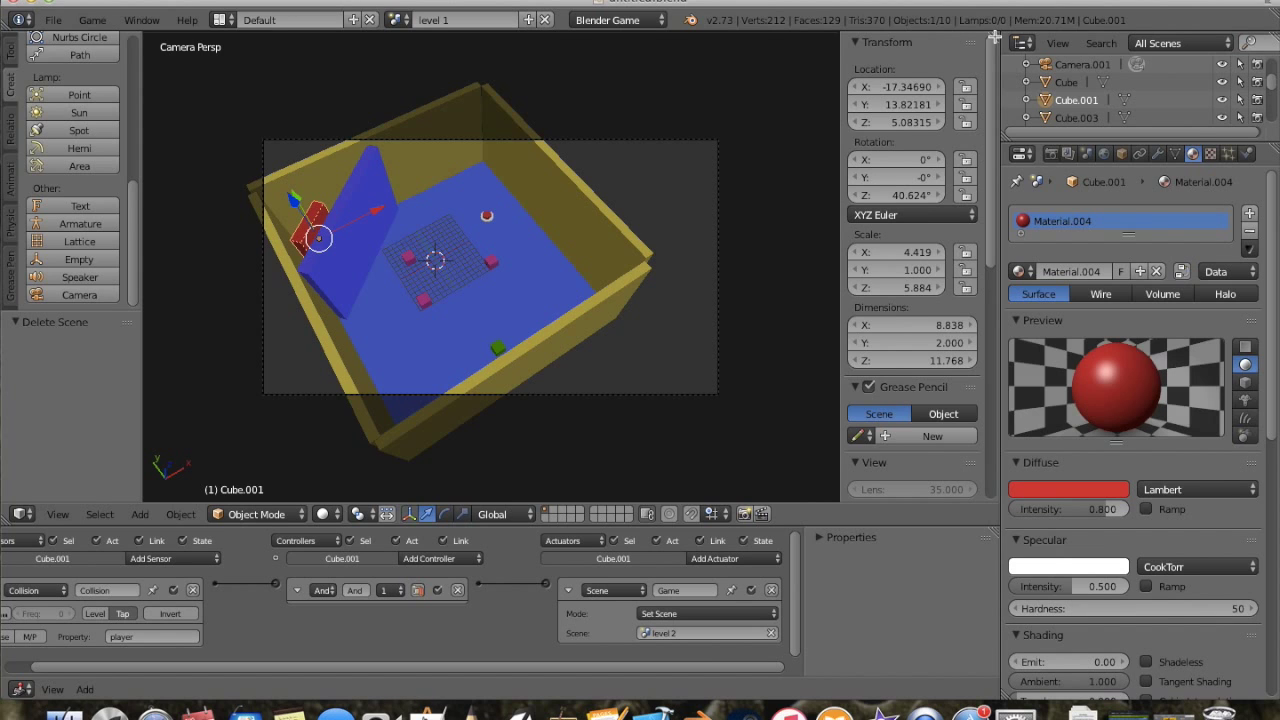
mouse_move(995, 37)
left_mouse_down()
mouse_move(993, 52)
mouse_move(991, 39)
left_mouse_up()
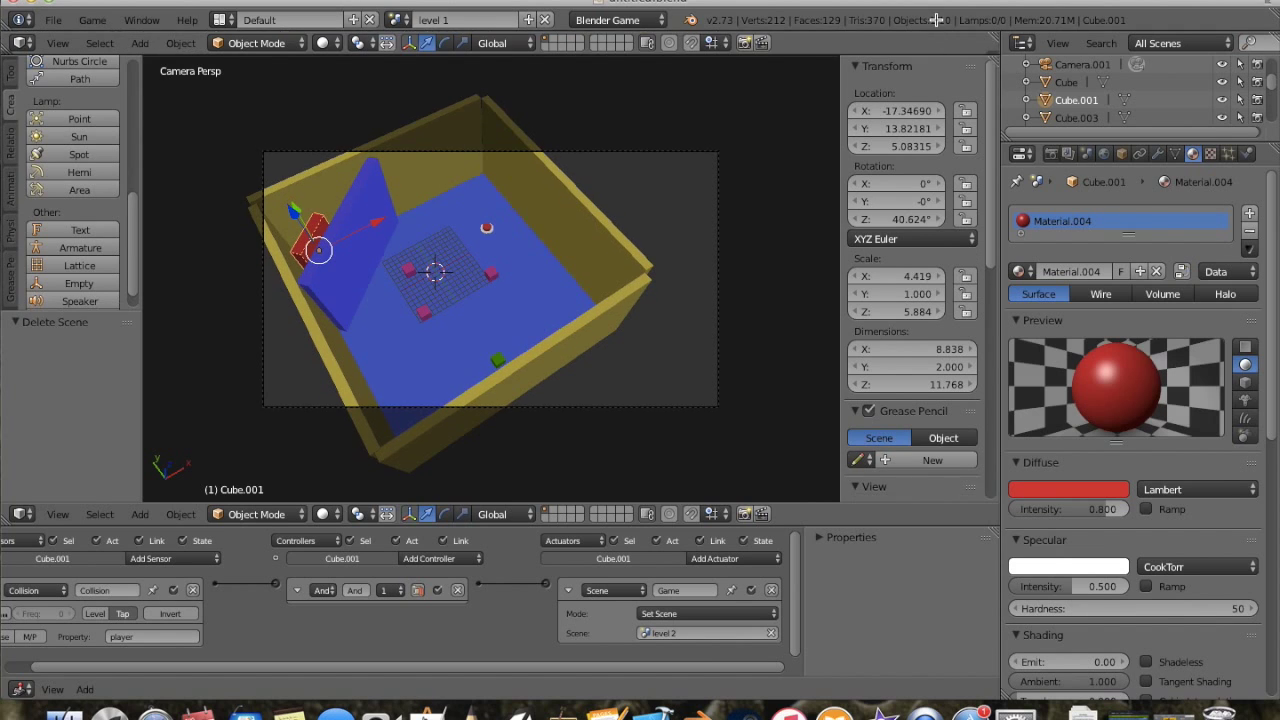
right_click(994, 45)
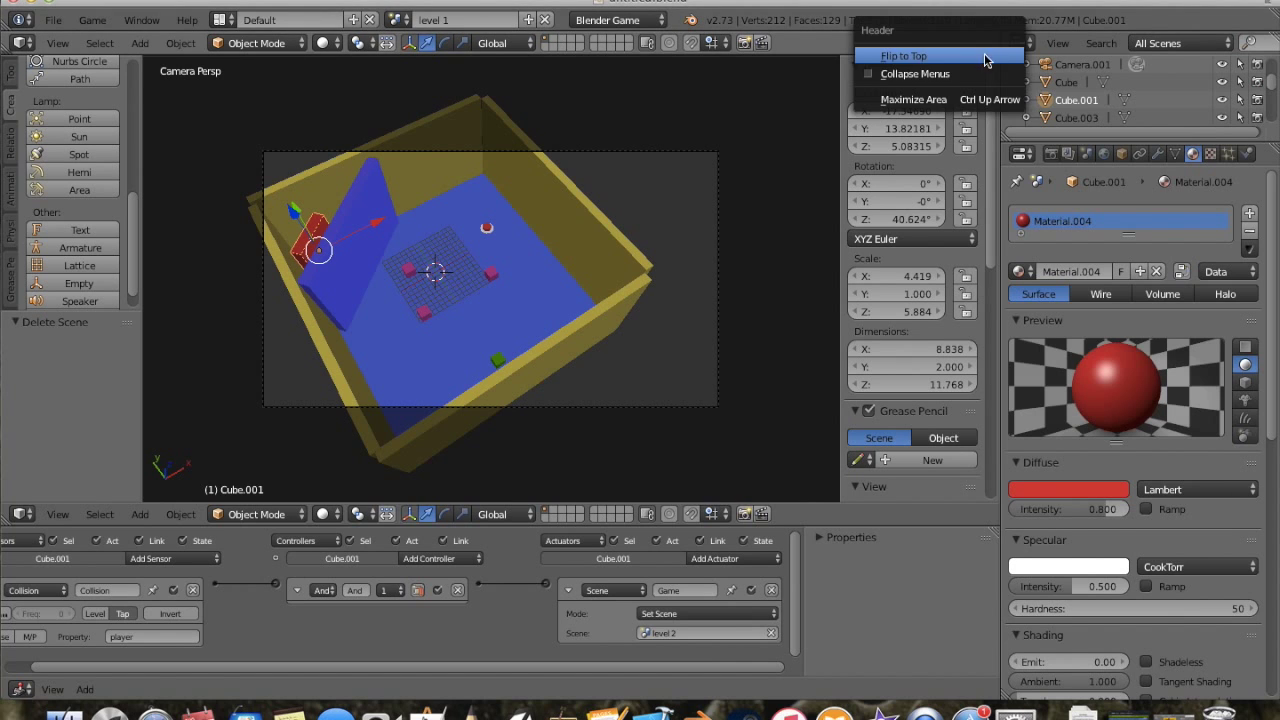
key("Escape")
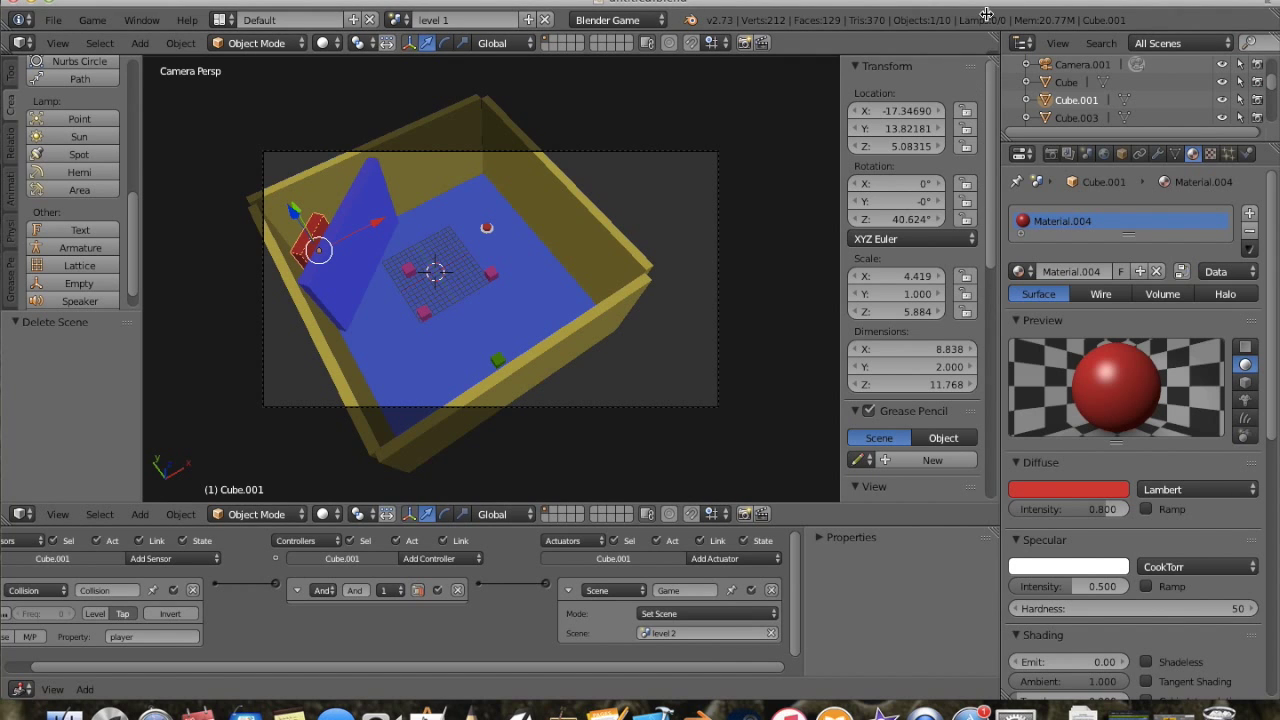
left_click_drag(994, 40, 665, 130)
Step: Hide the tool shelf and properties sidebar in the new 3D view, and adjust the area widths to give both views more room
key("t")
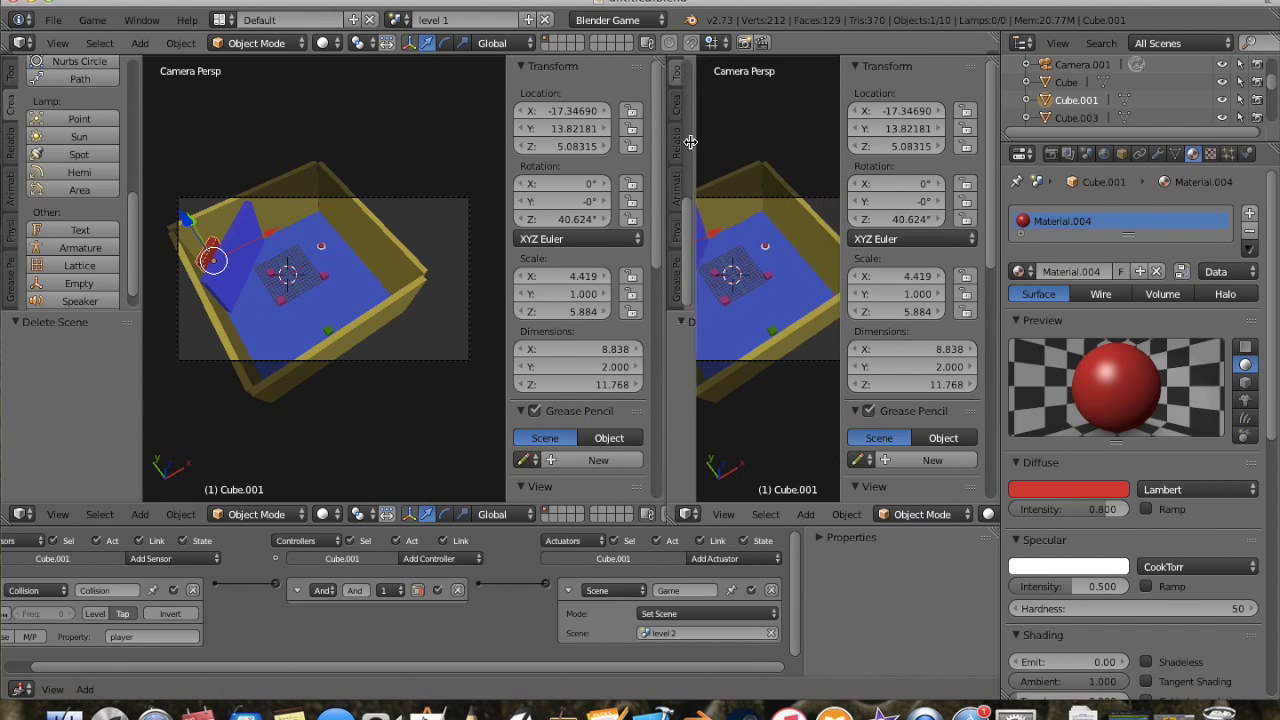
left_click_drag(845, 122, 980, 114)
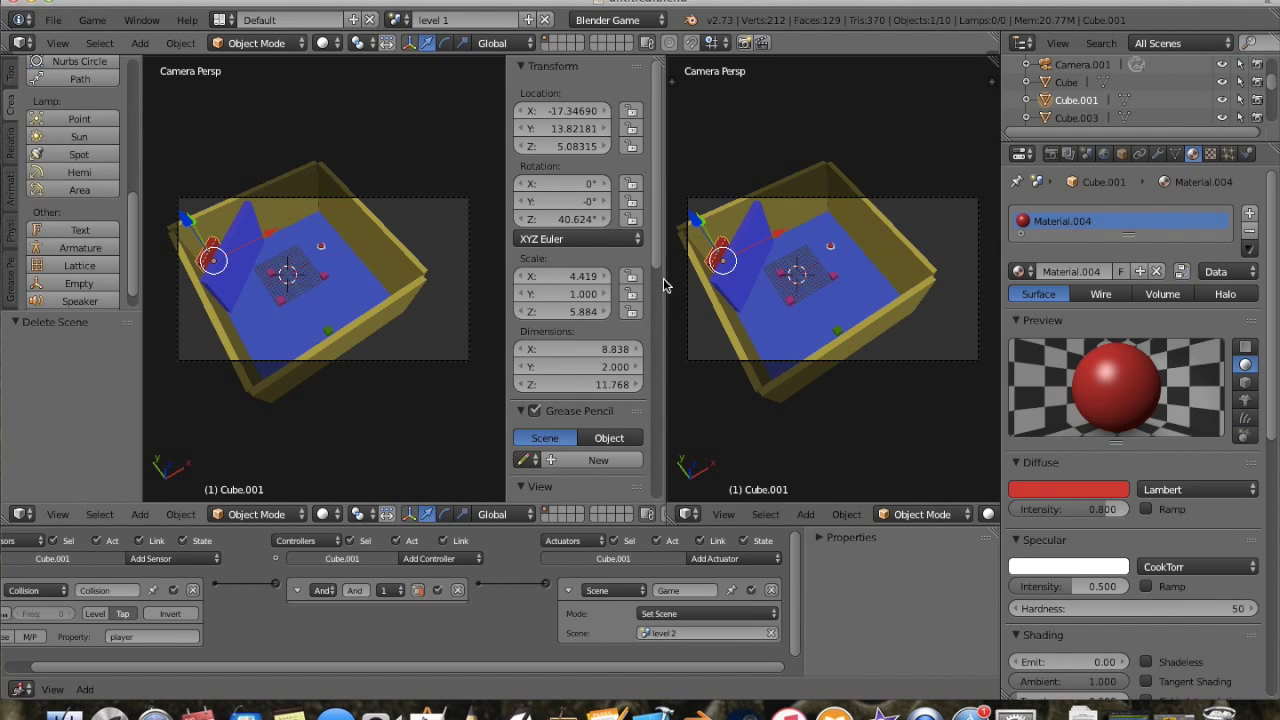
left_click_drag(664, 286, 628, 284)
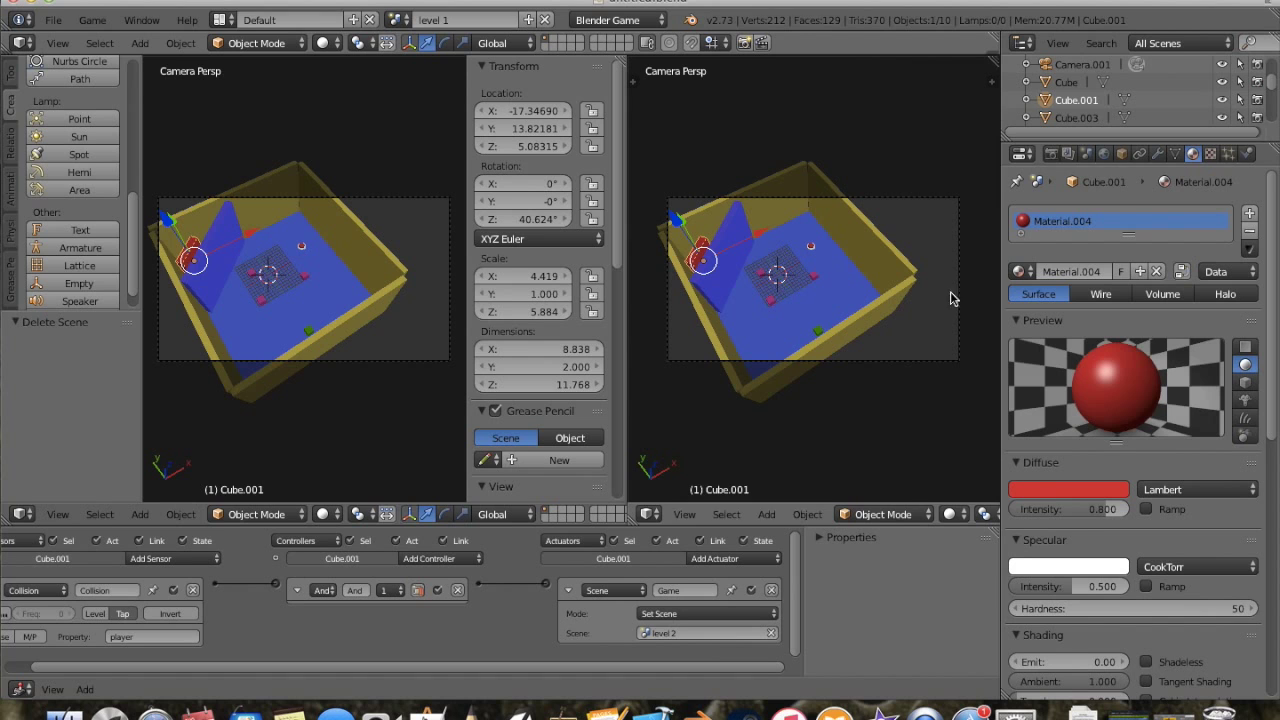
left_click_drag(1003, 254, 1069, 256)
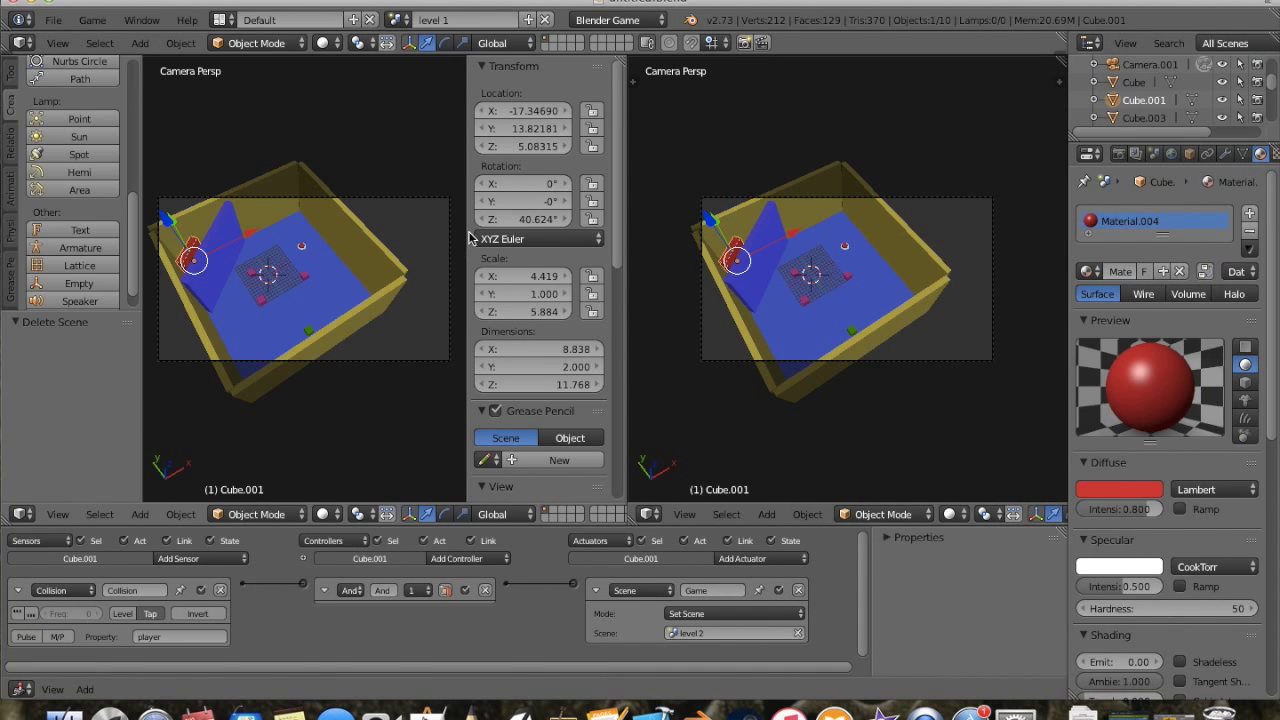
left_click_drag(468, 223, 513, 225)
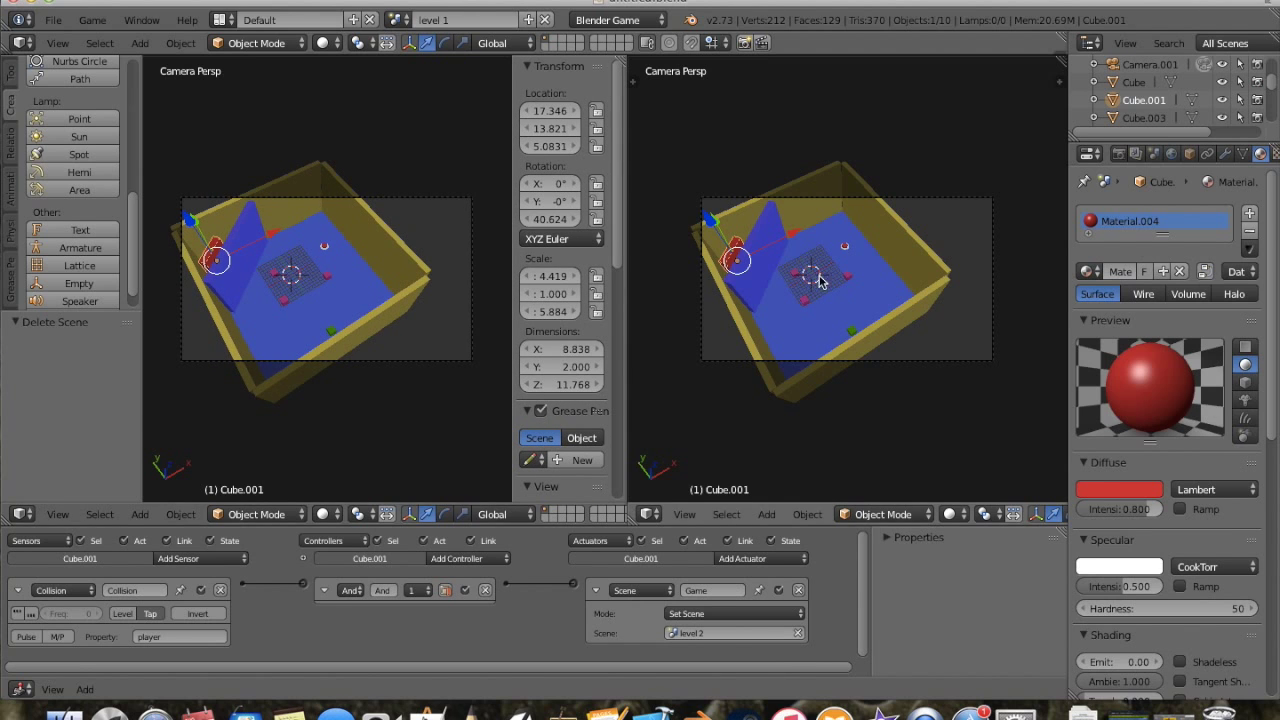
Step: Move level 1's camera along the global X axis by about -3.68 units, followed by a fine adjustment of about 0.44 units
middle_click_drag(420, 314, 378, 316)
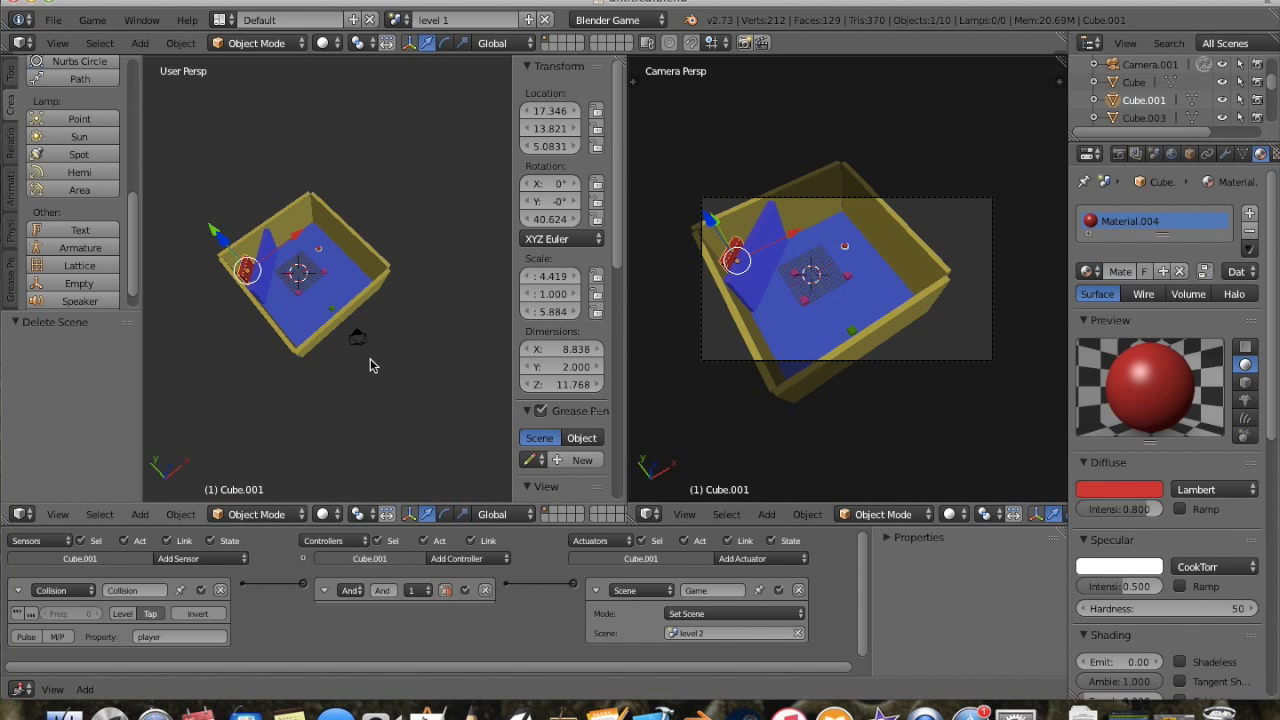
right_click(359, 340)
key("g")
key("x")
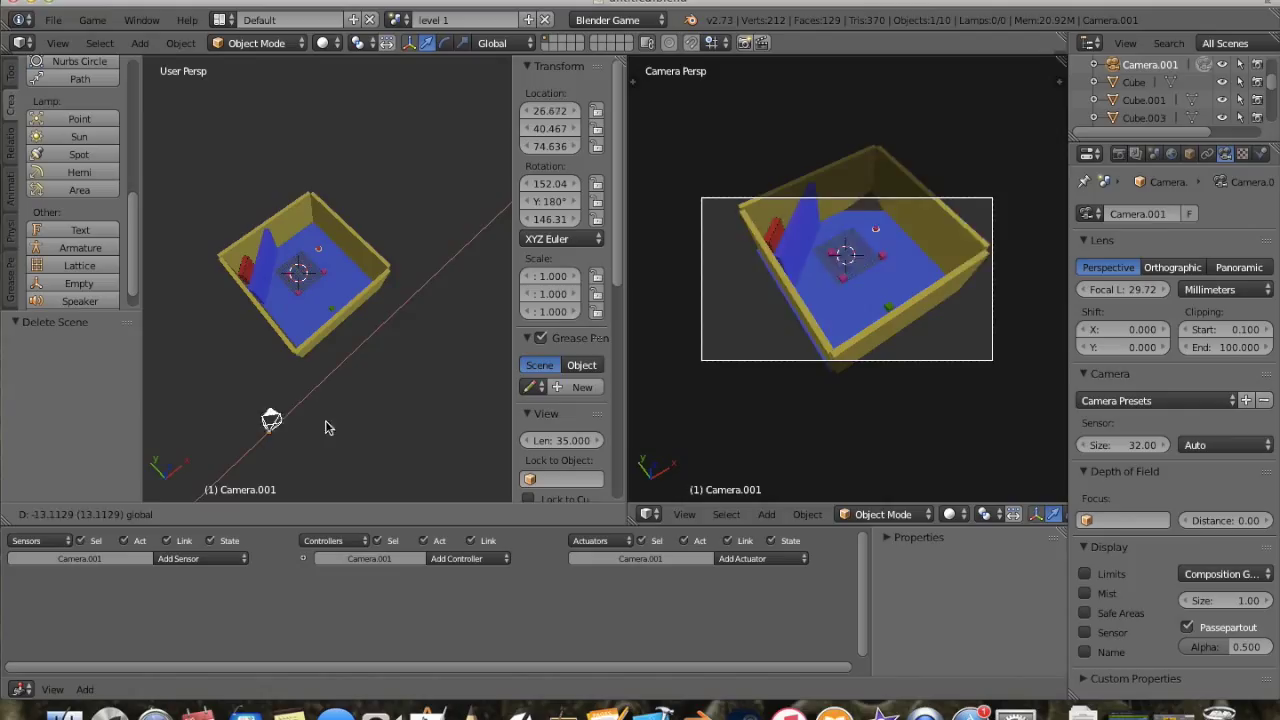
left_click(389, 360)
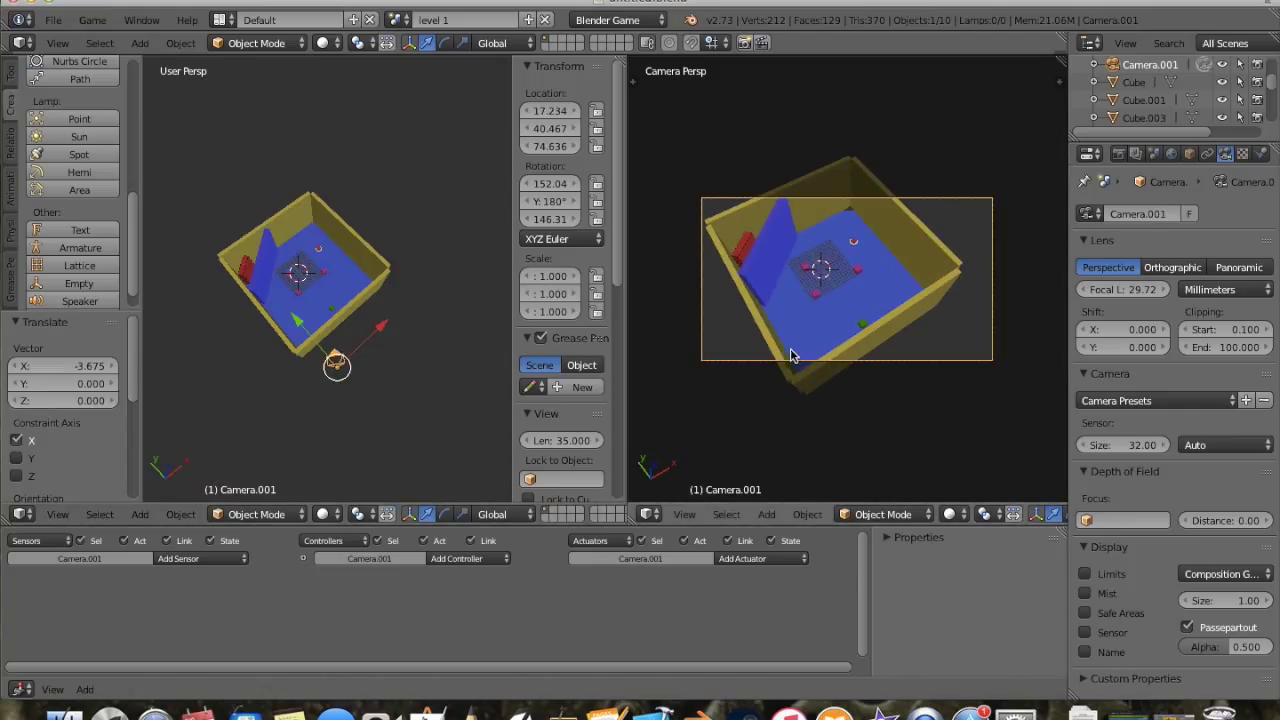
key("g")
key("x")
left_click(368, 348)
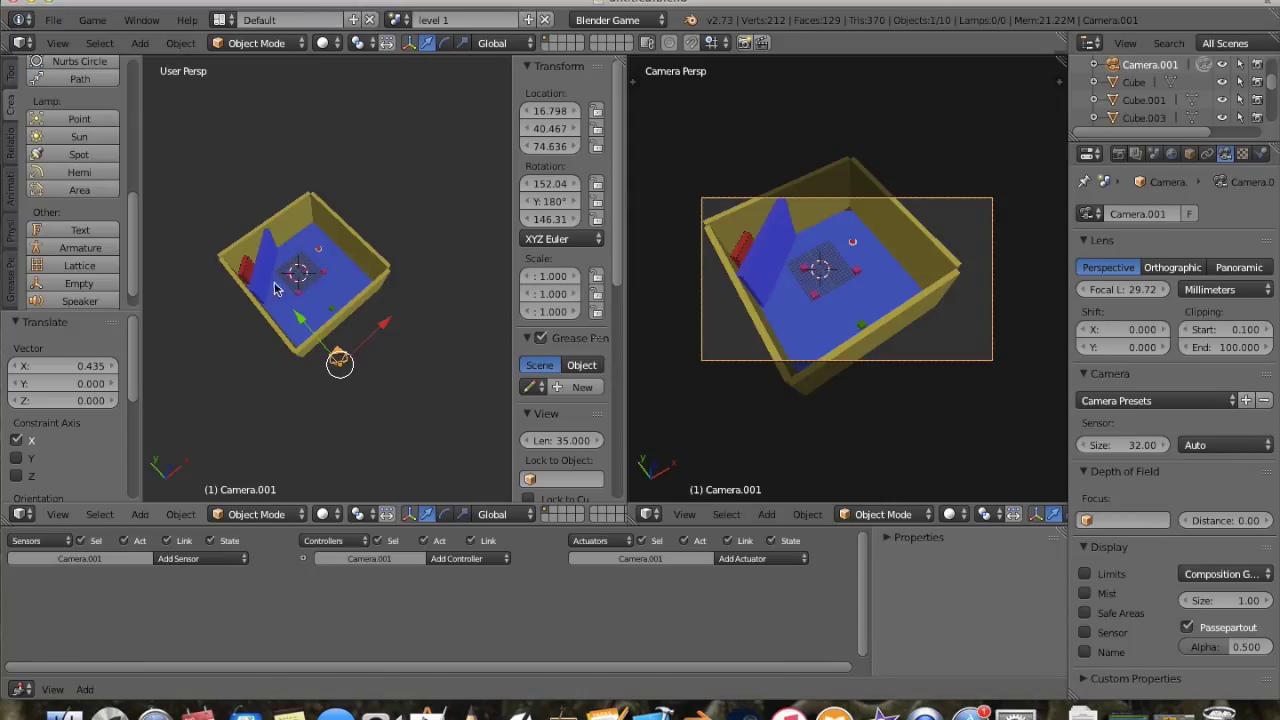
Step: Move the green player cube to the second layer and show only that layer
scroll(330, 277, "up", 5)
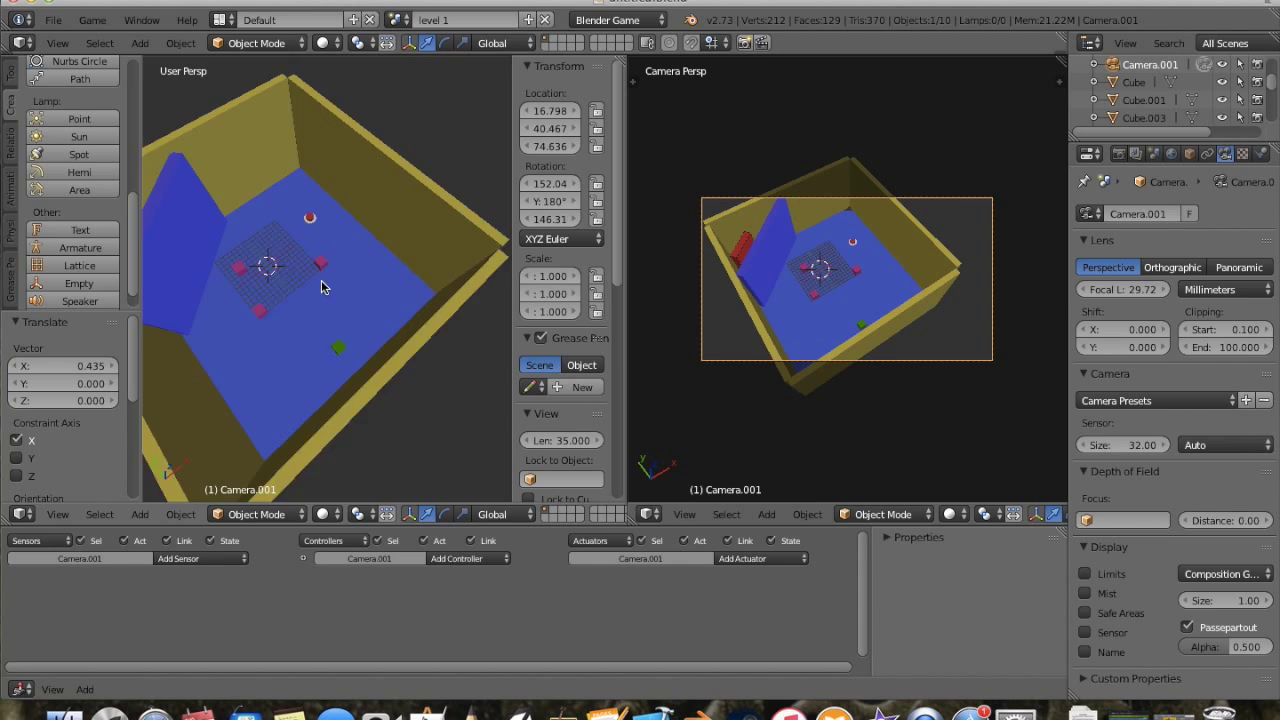
middle_click_drag(322, 282, 367, 390)
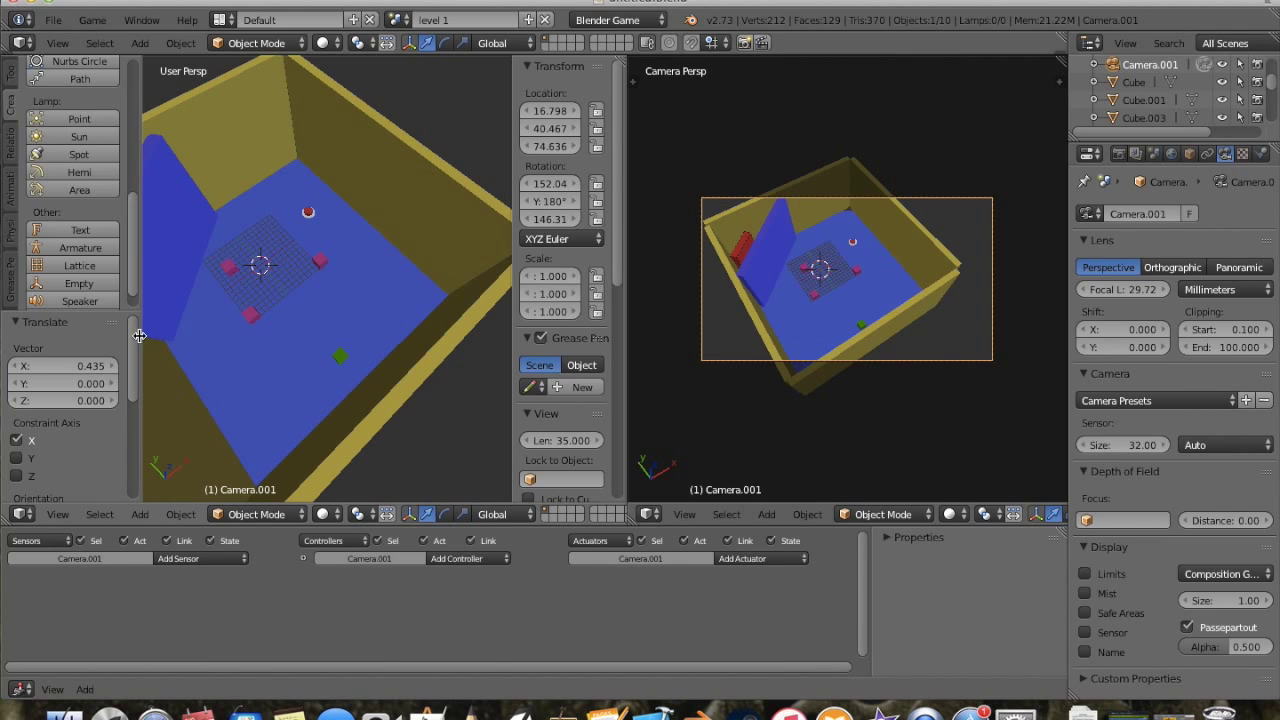
right_click(341, 360)
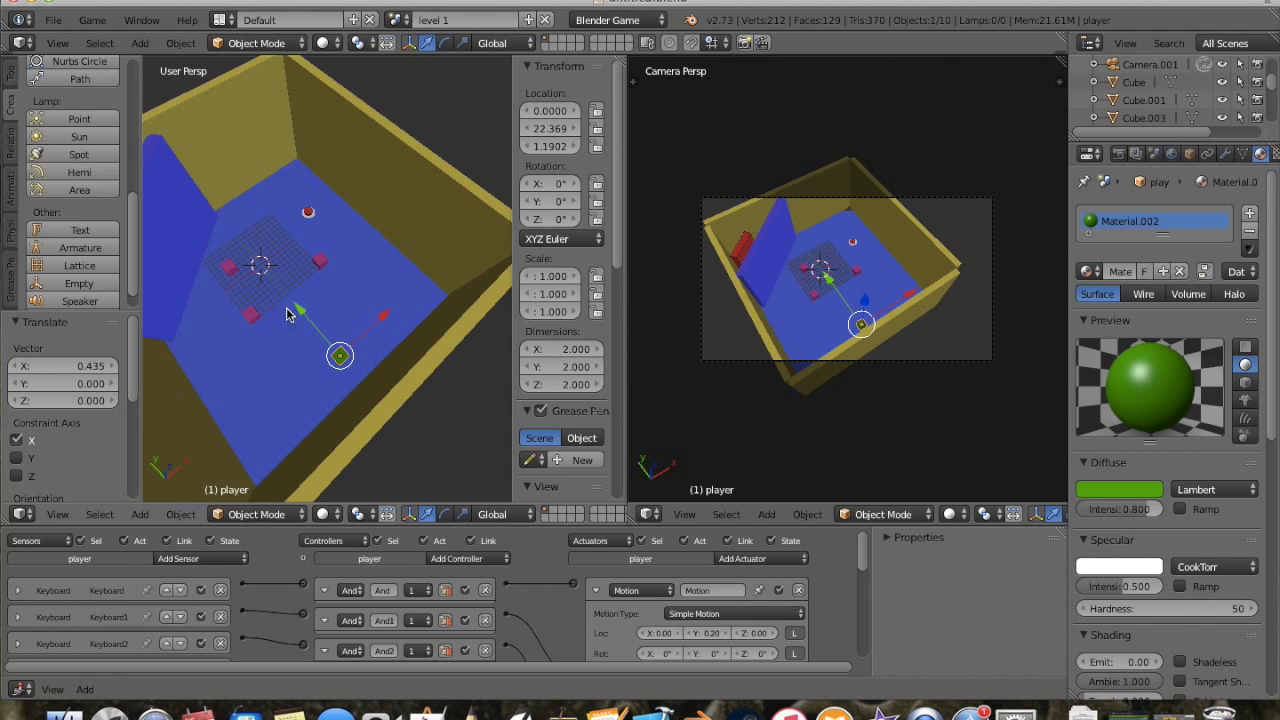
left_click(547, 512)
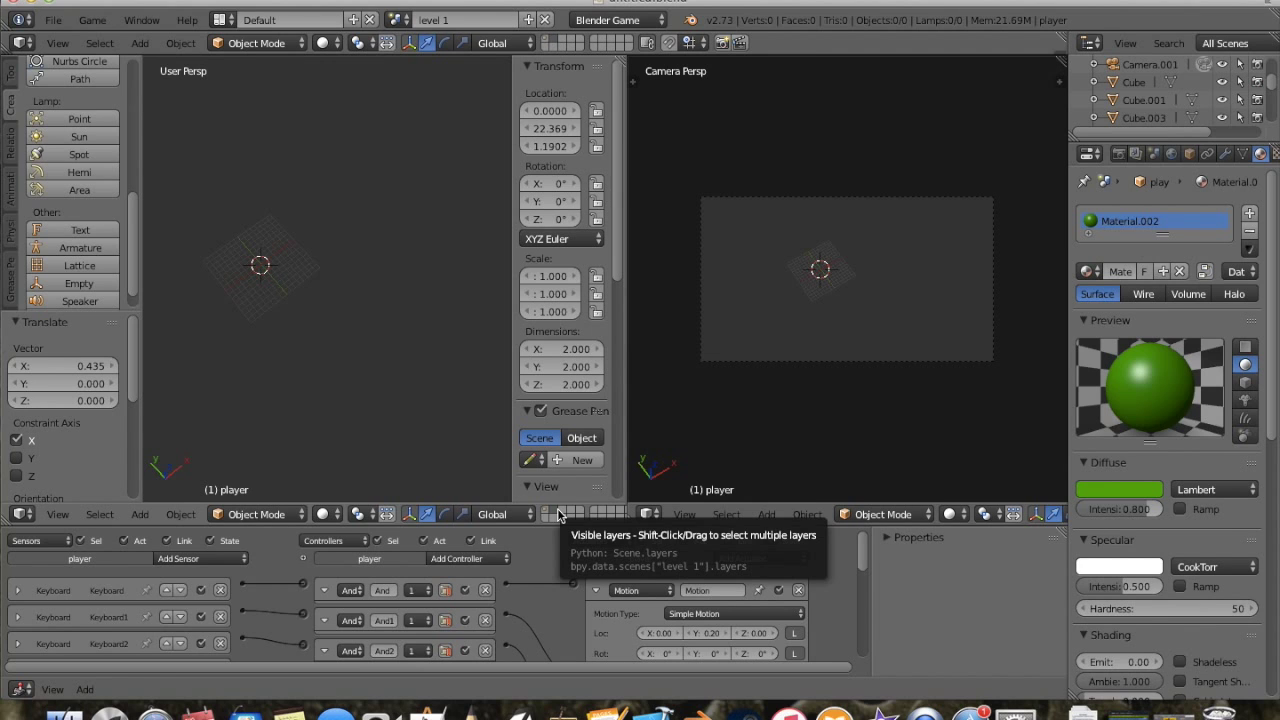
left_click(551, 514)
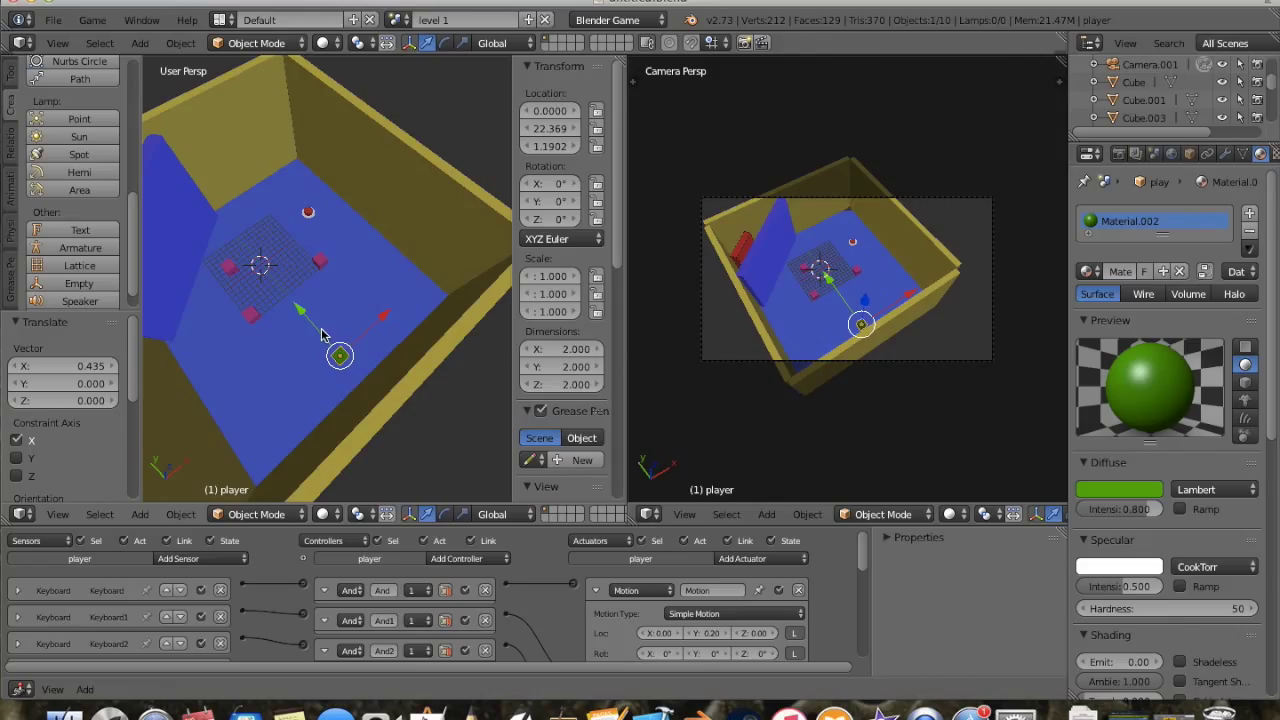
key("m")
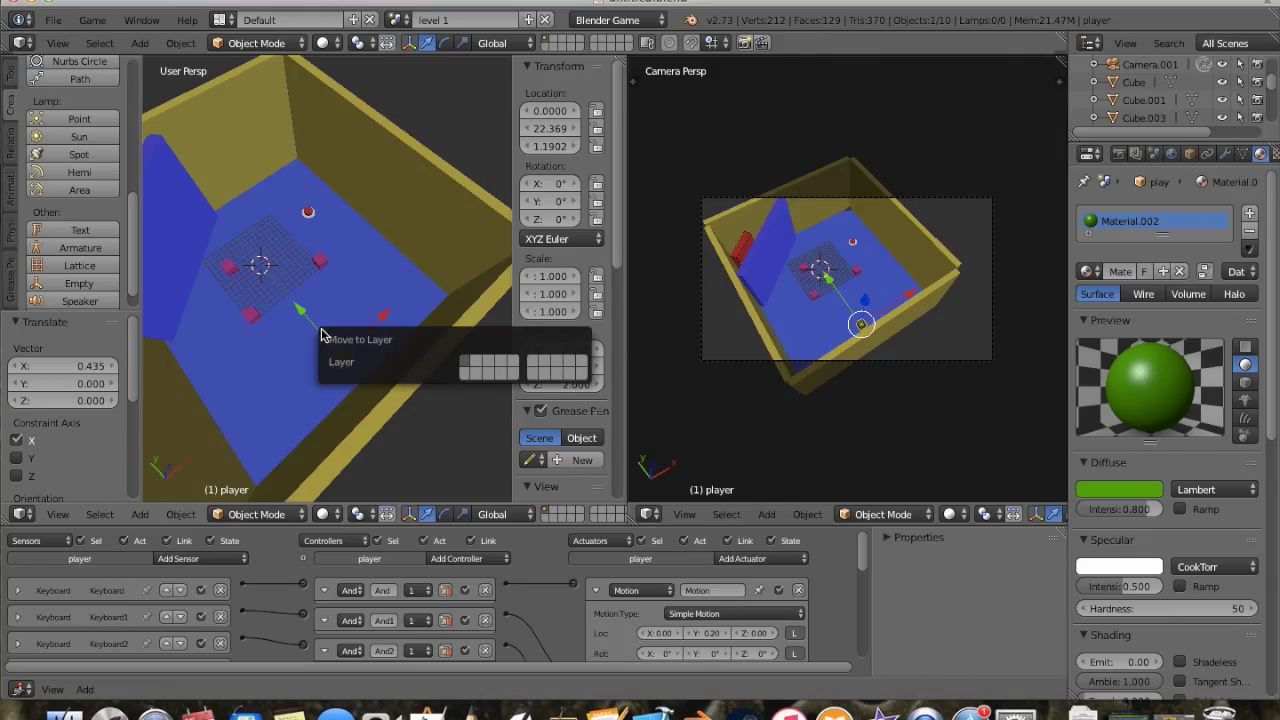
left_click(476, 369)
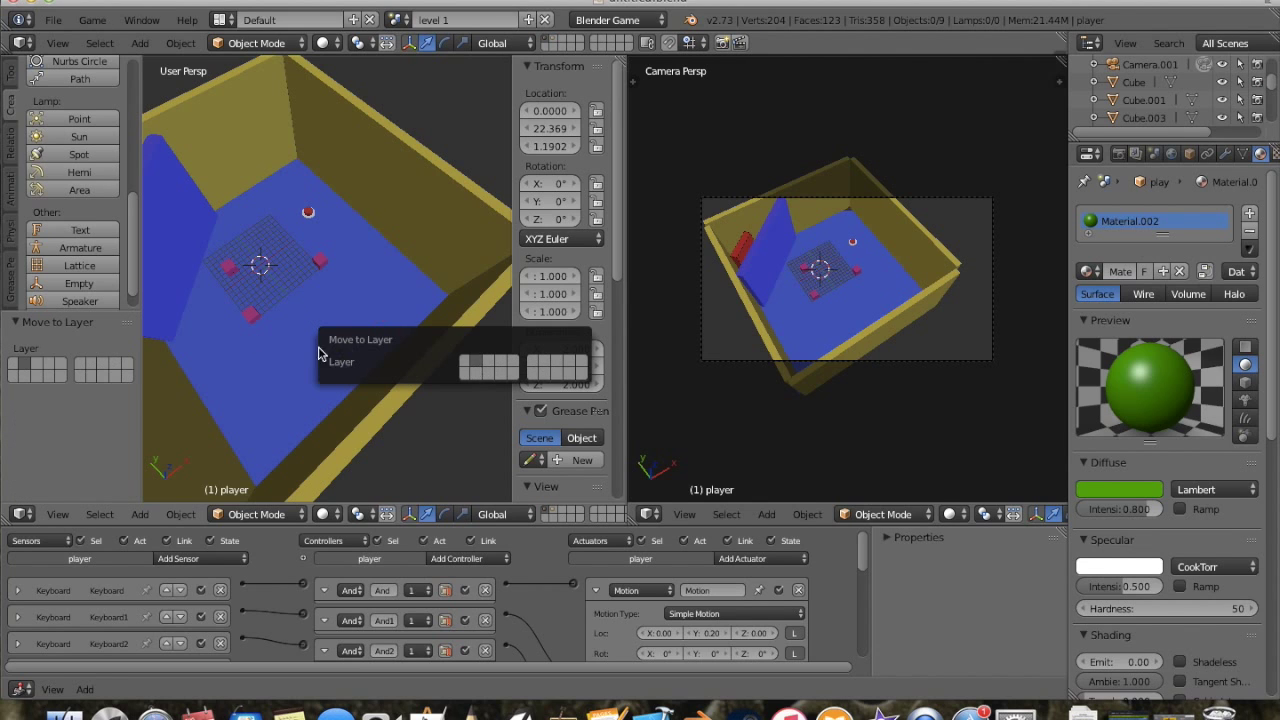
left_click(555, 514)
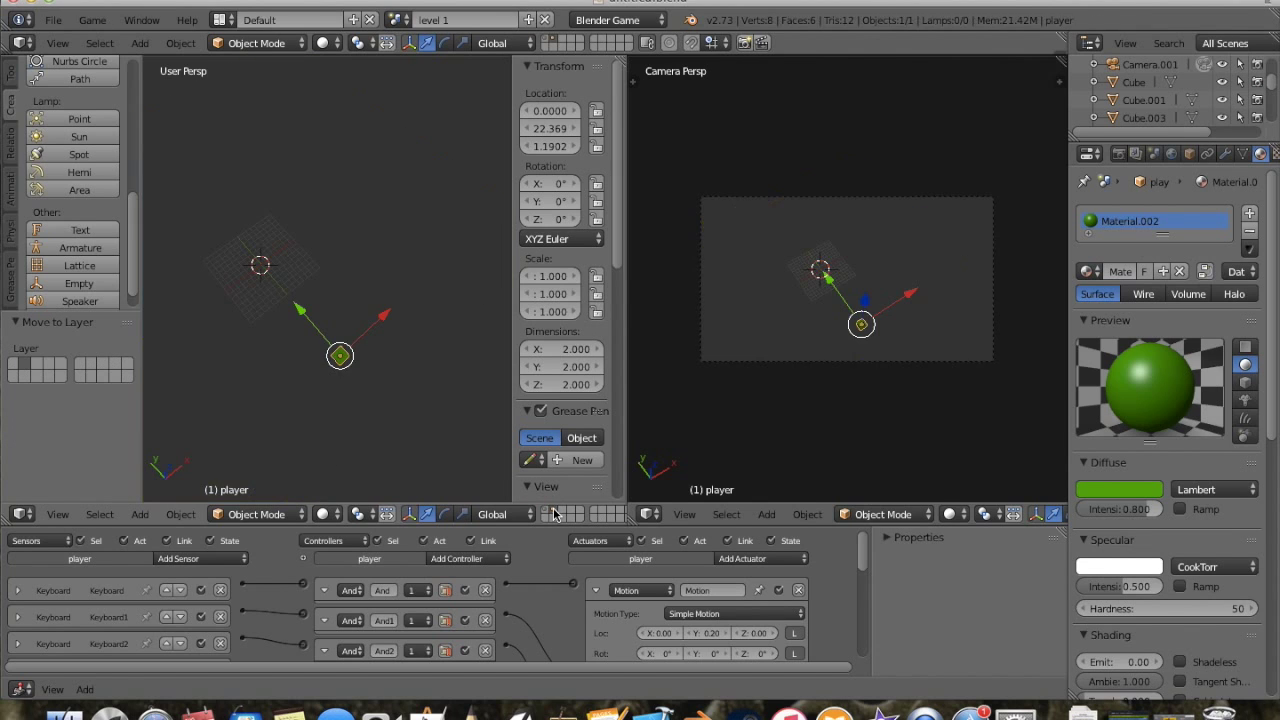
Step: Put the player cube in edit mode and mark all its edges as UV seams
middle_click_drag(417, 434, 160, 386)
middle_click_drag(371, 375, 262, 290)
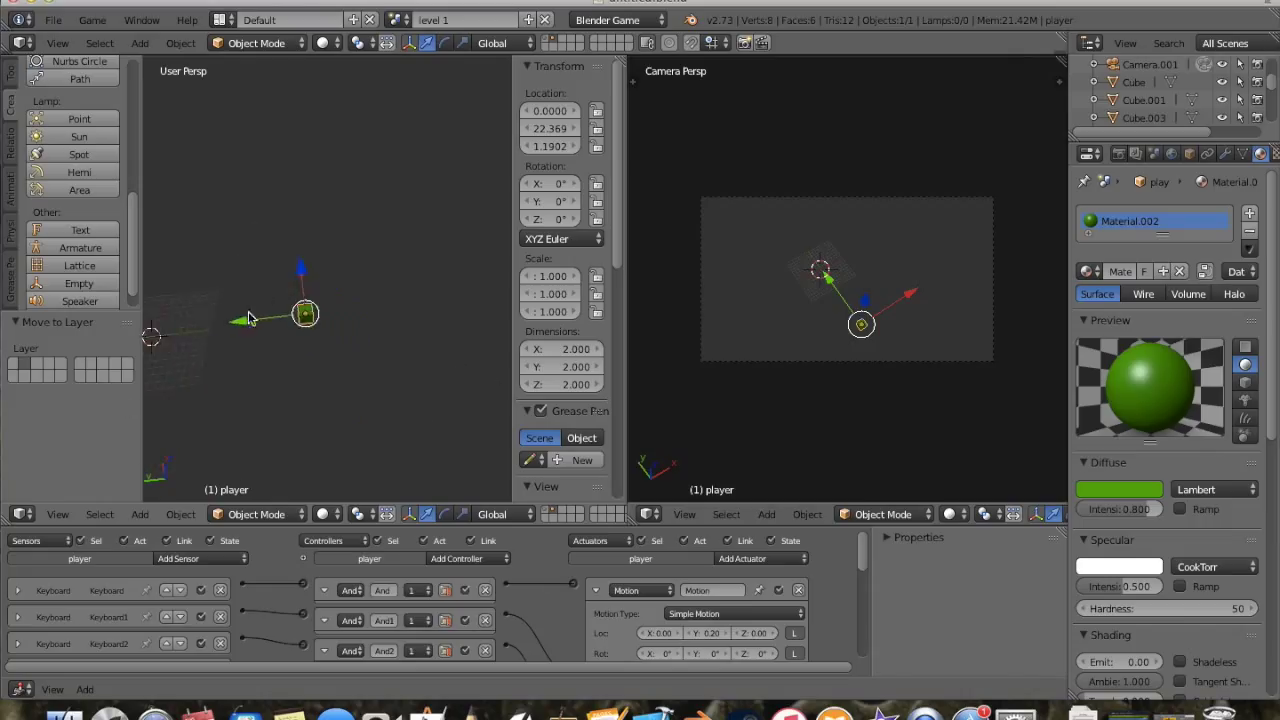
scroll(243, 315, "up", 4)
middle_click_drag(240, 345, 363, 306)
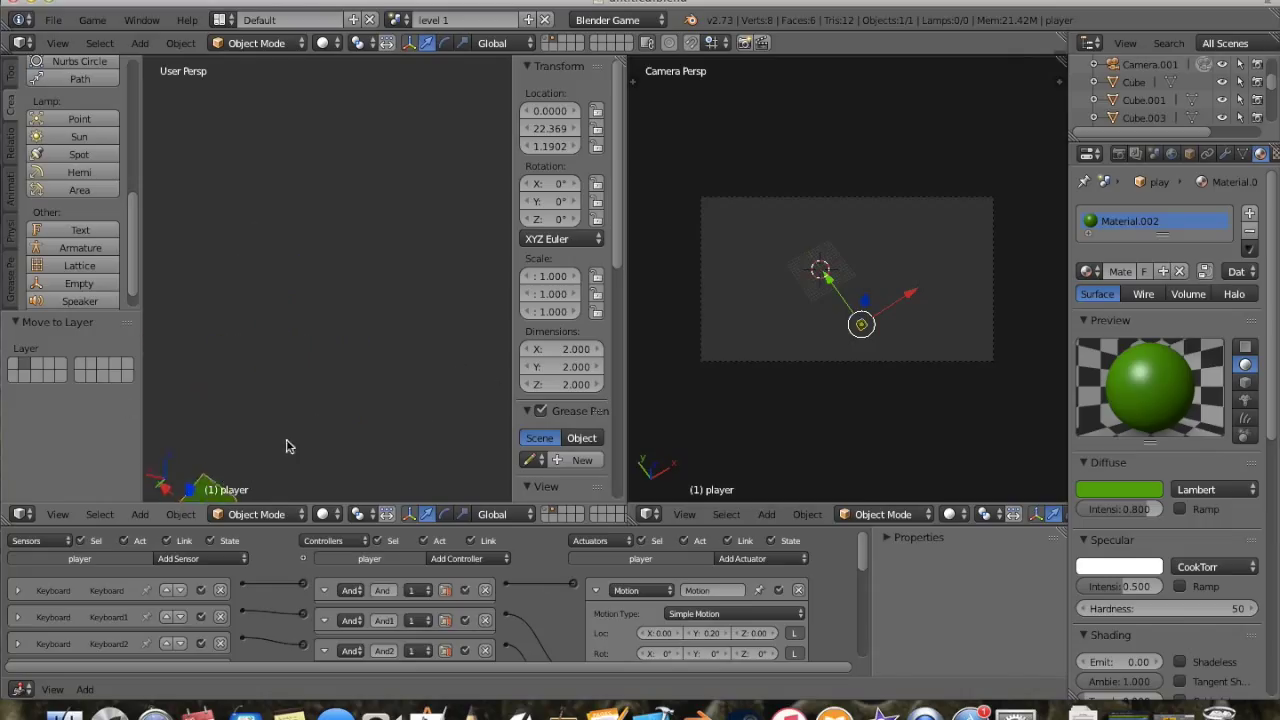
middle_click_drag(366, 443, 403, 229)
middle_click_drag(297, 420, 409, 260)
scroll(377, 326, "up", 3)
mouse_move(312, 327)
middle_mouse_down()
mouse_move(263, 314)
mouse_move(294, 329)
mouse_move(306, 320)
middle_mouse_up()
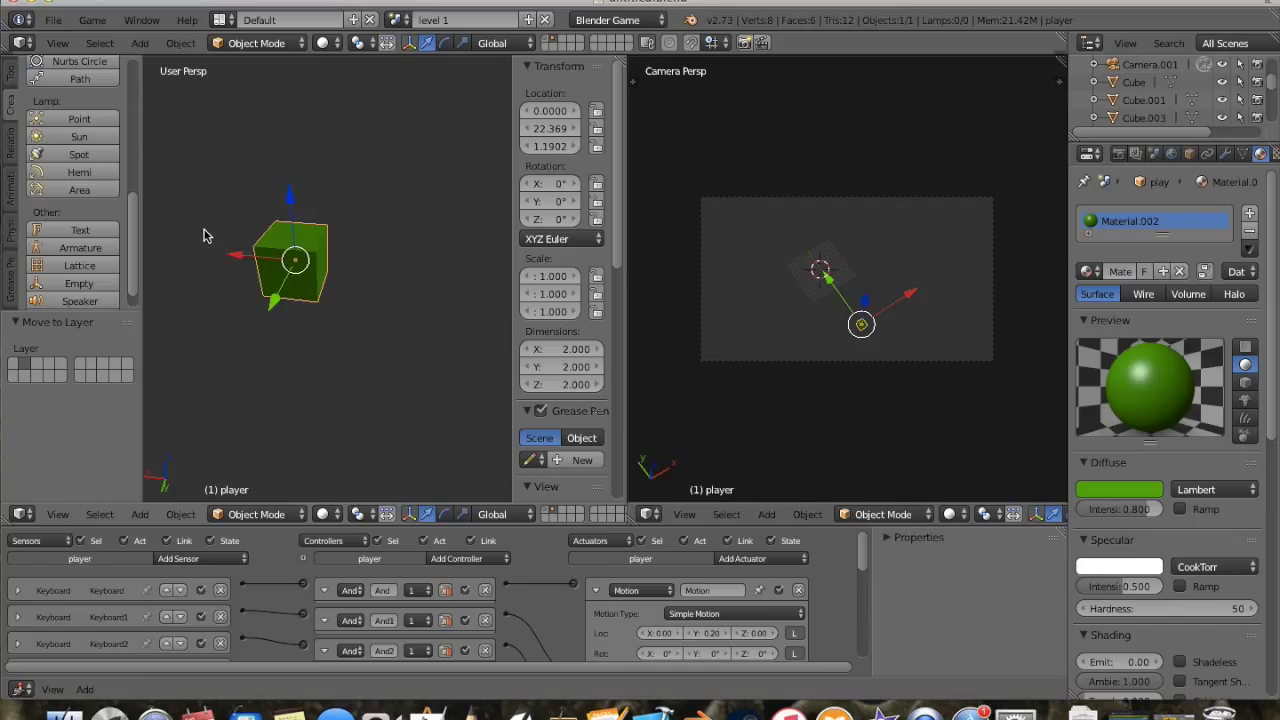
key("Tab")
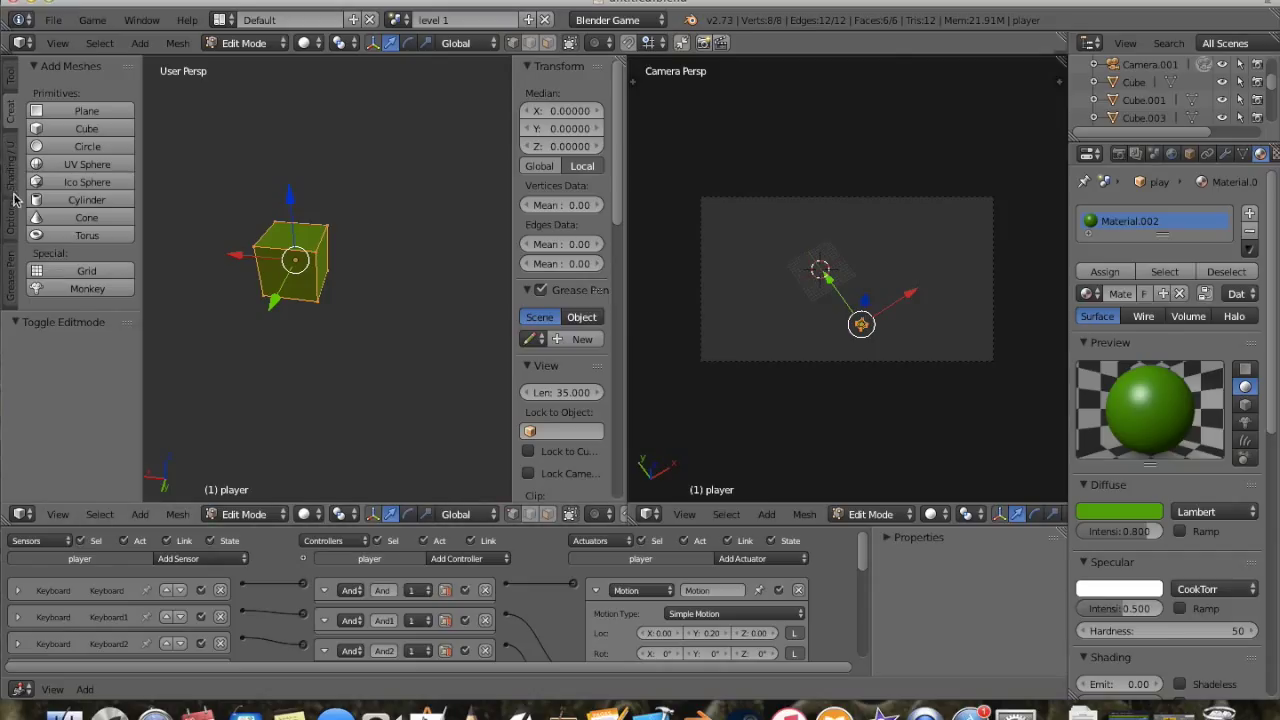
left_click(13, 192)
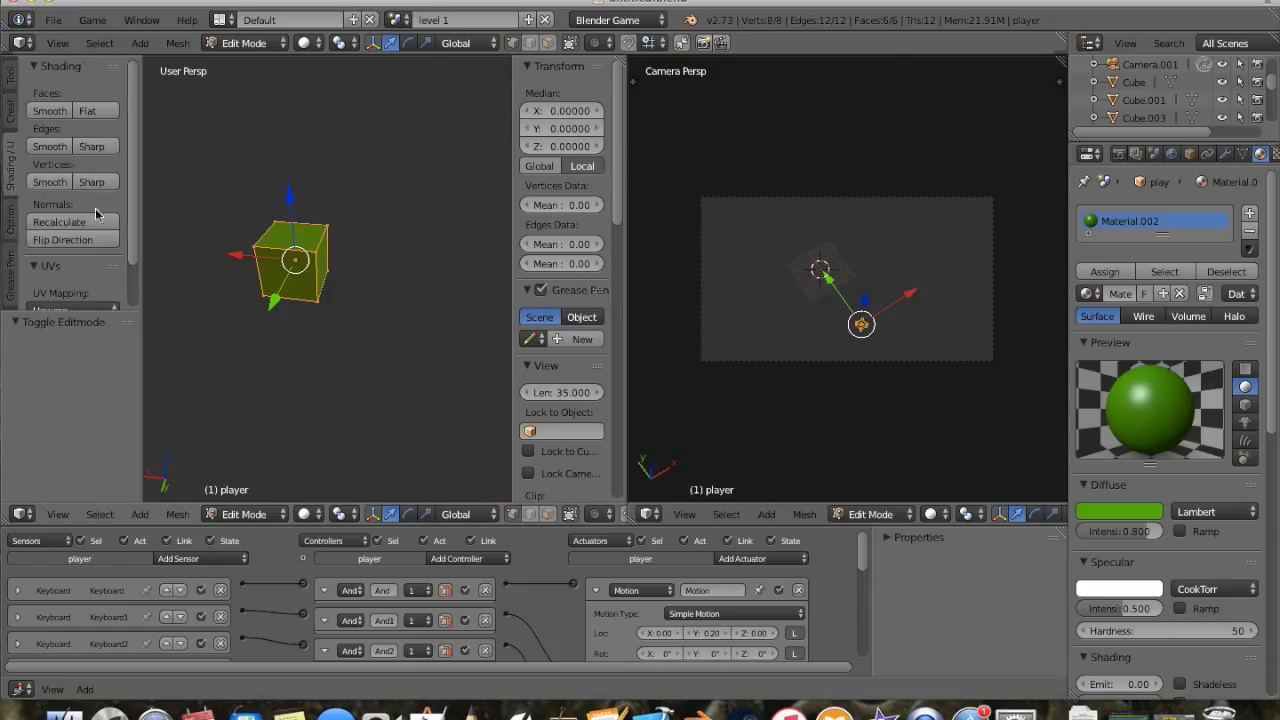
scroll(100, 234, "down", 2)
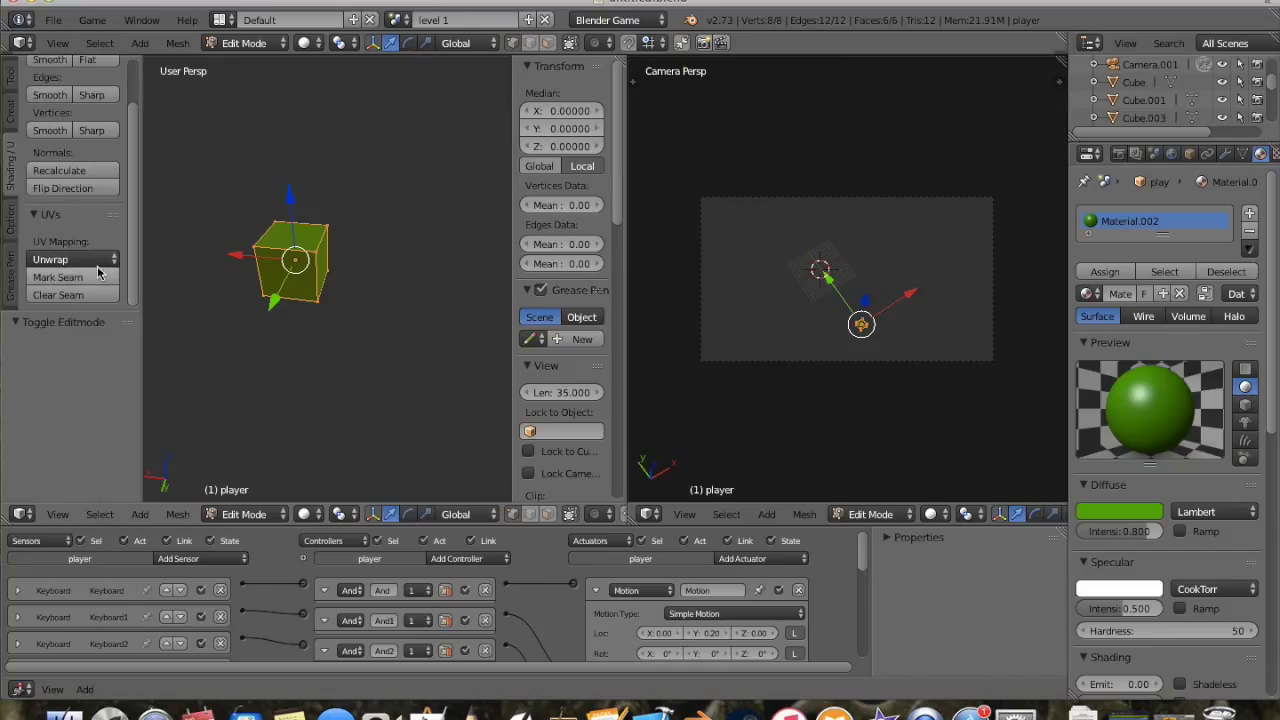
left_click(106, 276)
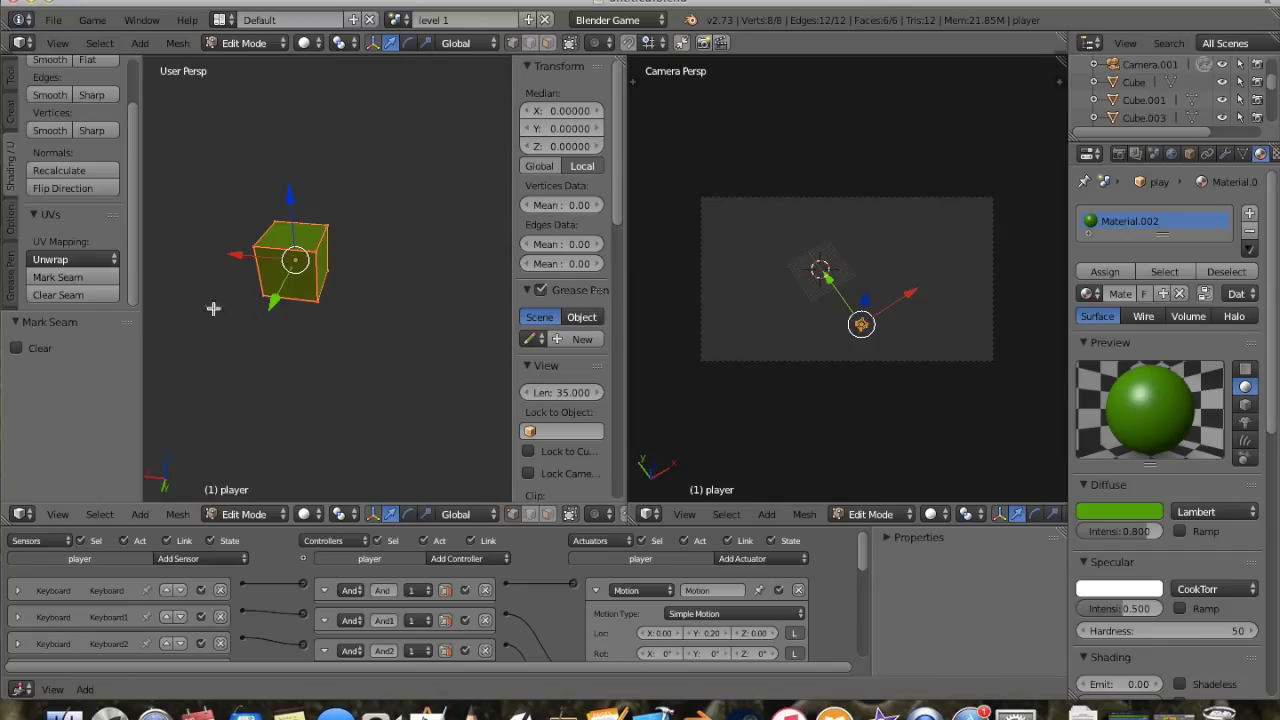
Step: Unwrap the player cube and change the camera view area to the UV/Image Editor
left_click(116, 263)
left_click(121, 280)
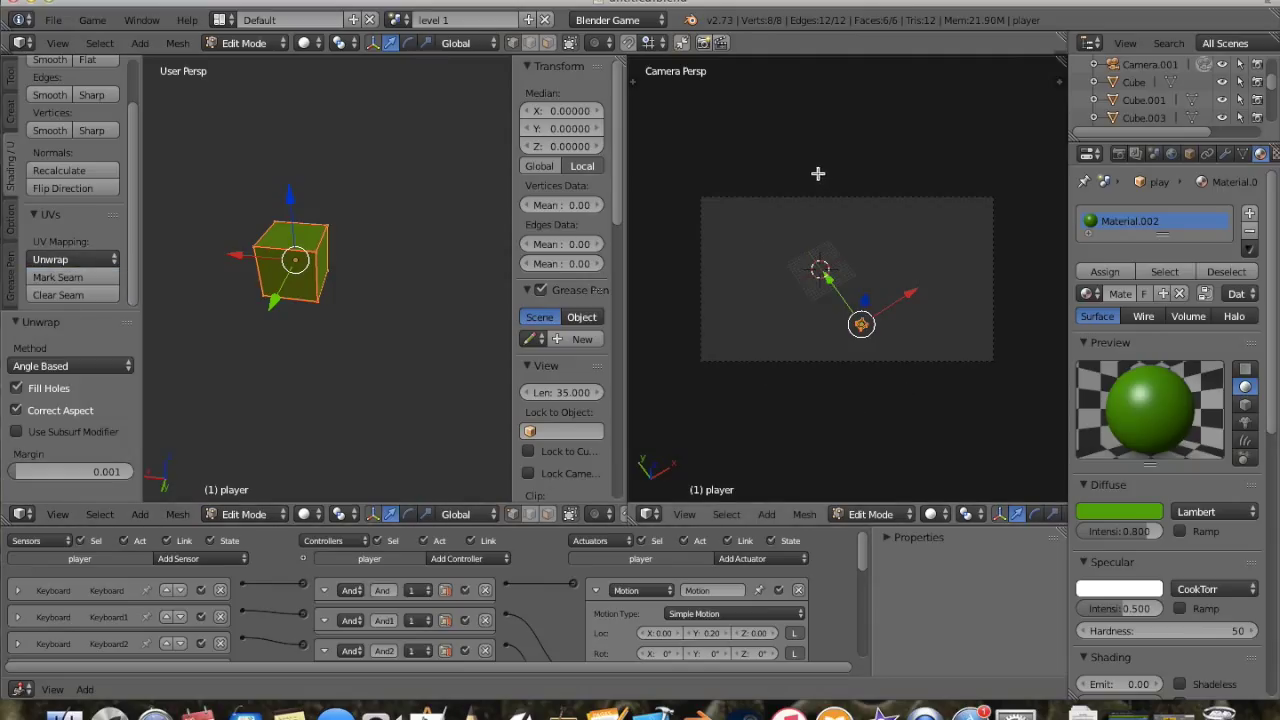
left_click(648, 514)
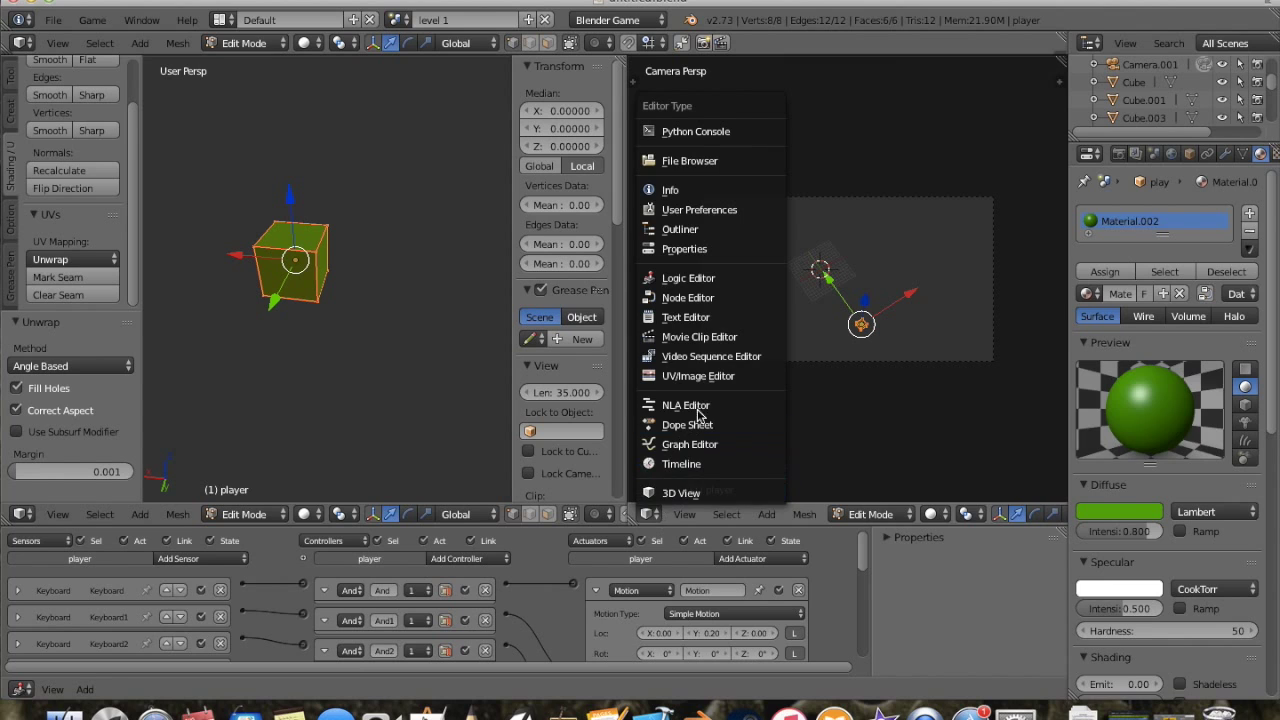
left_click(709, 376)
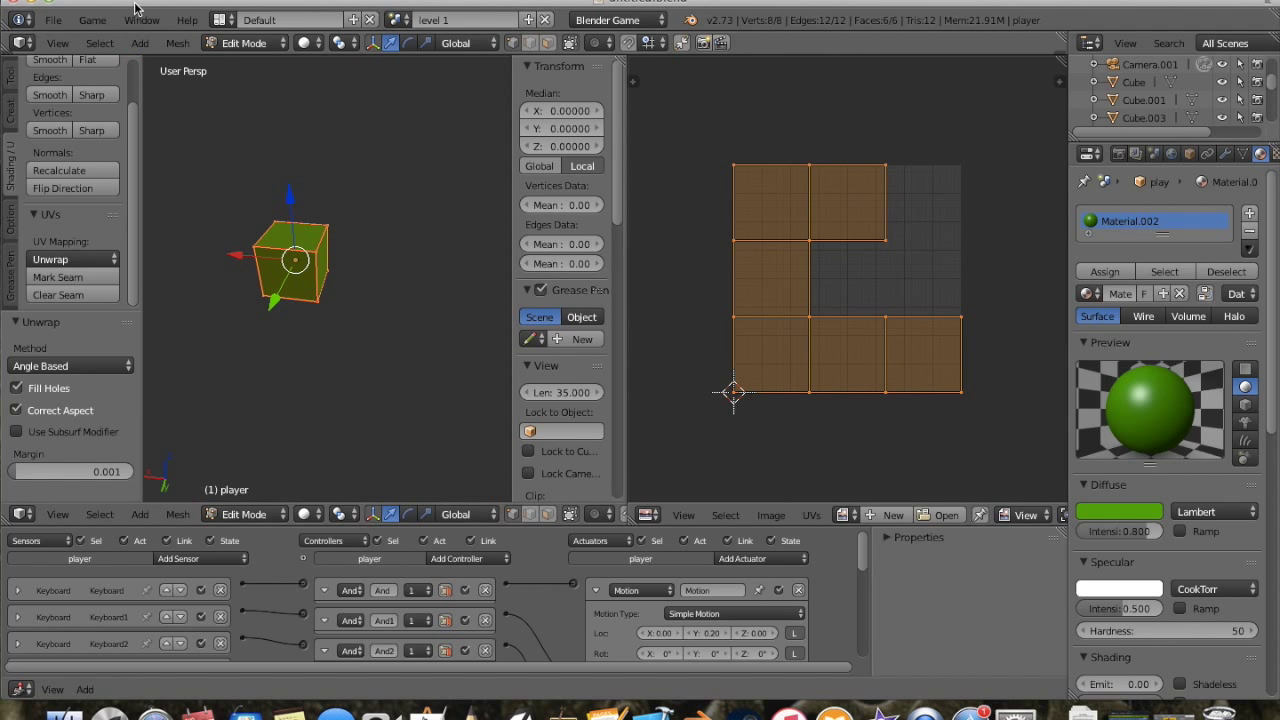
Step: Check the image files on the desktop and open Unknown.png in the UV/Image Editor
key("alt+F11")
left_click_drag(430, 258, 437, 269)
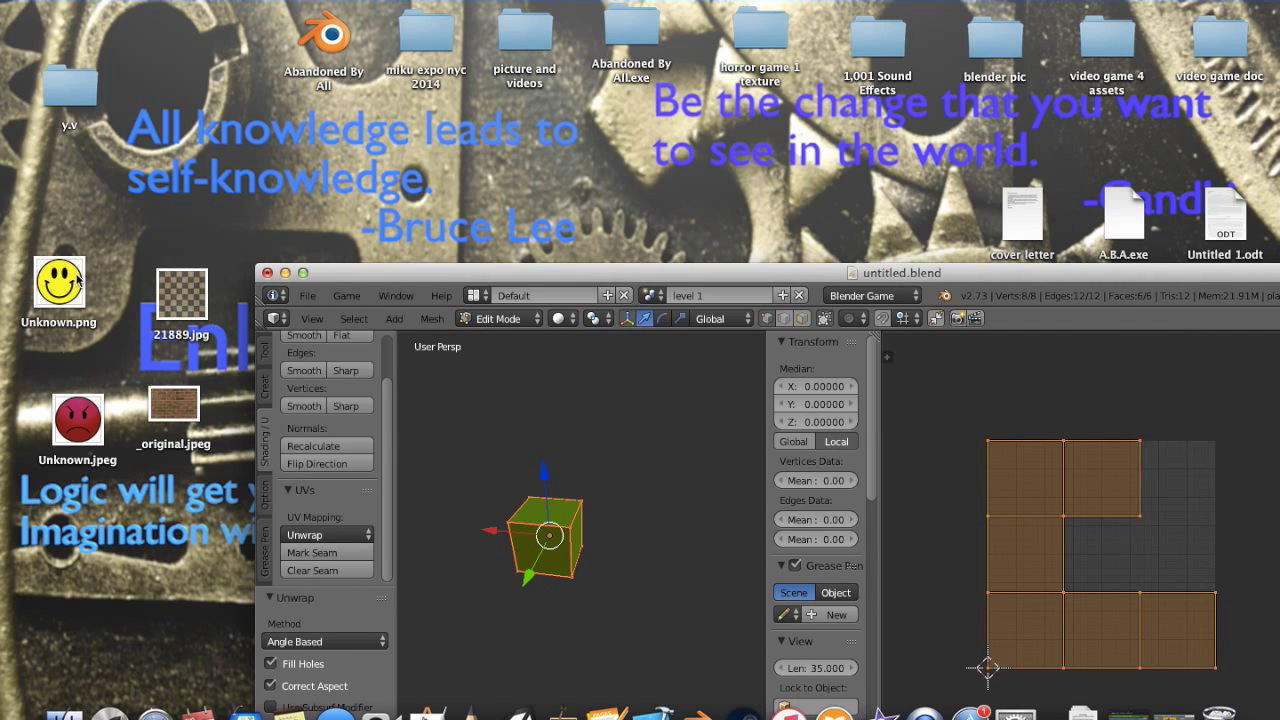
key("alt+F11")
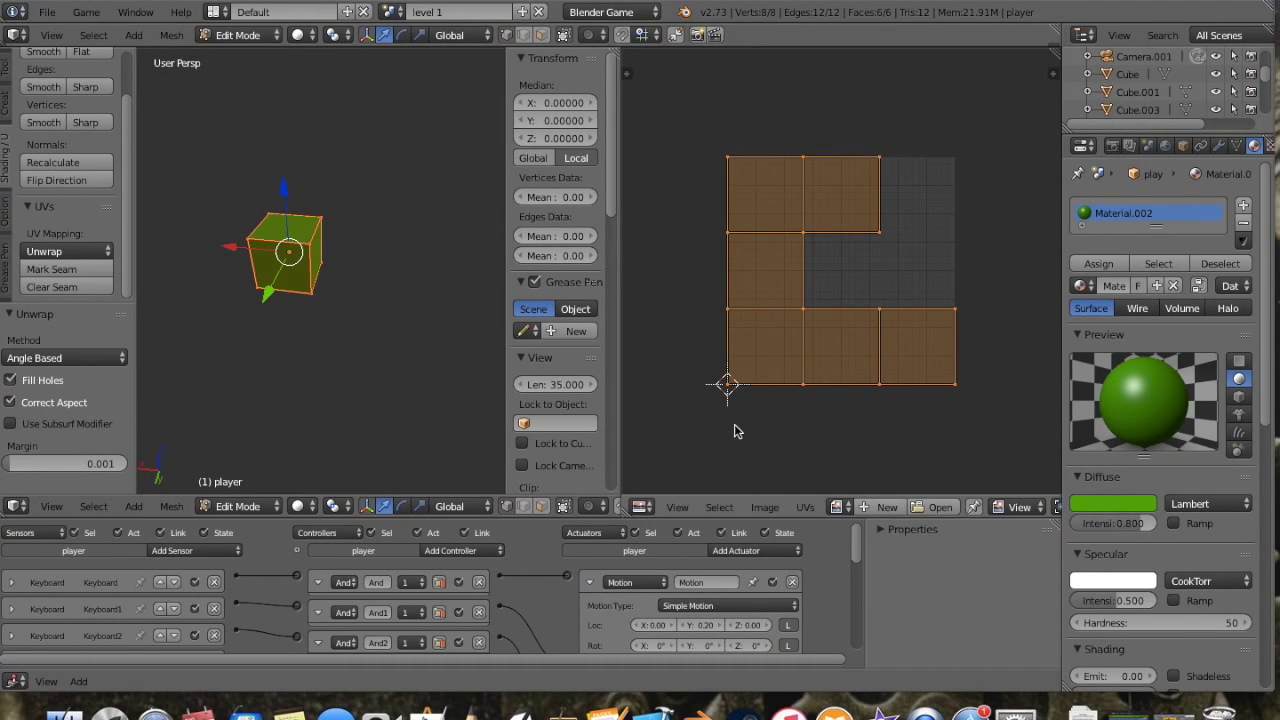
left_click(919, 508)
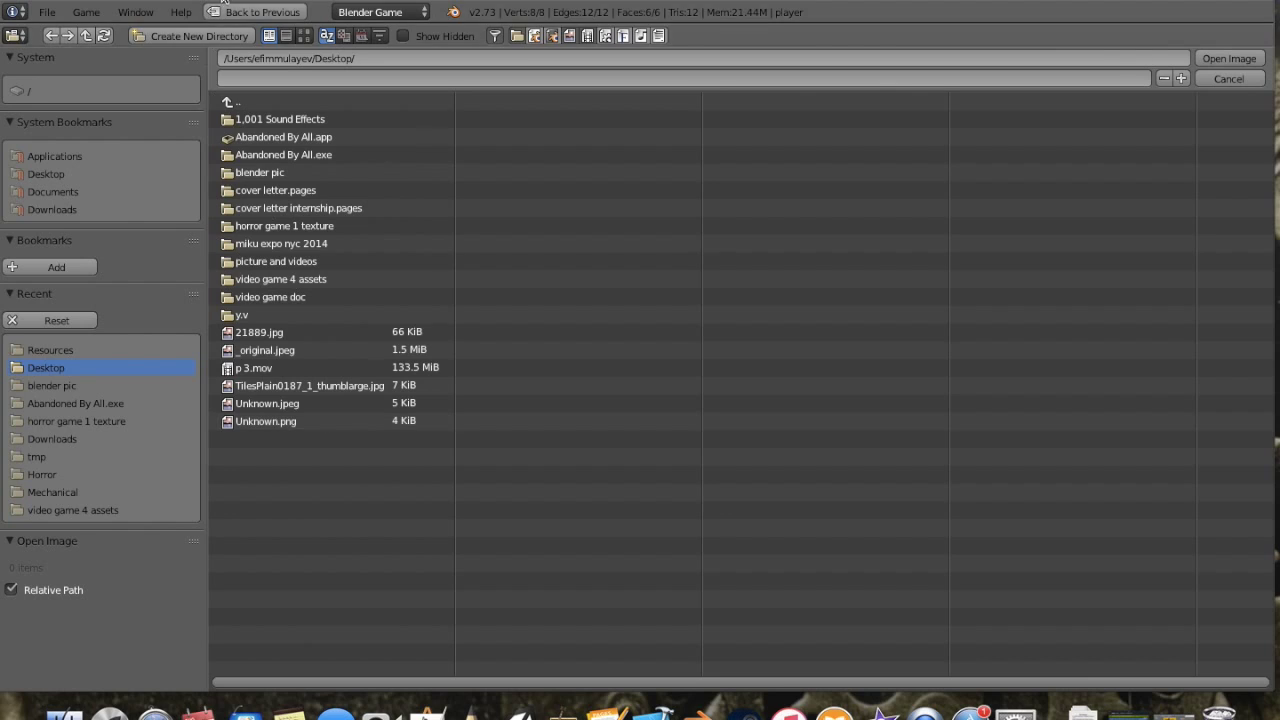
key("alt+F11")
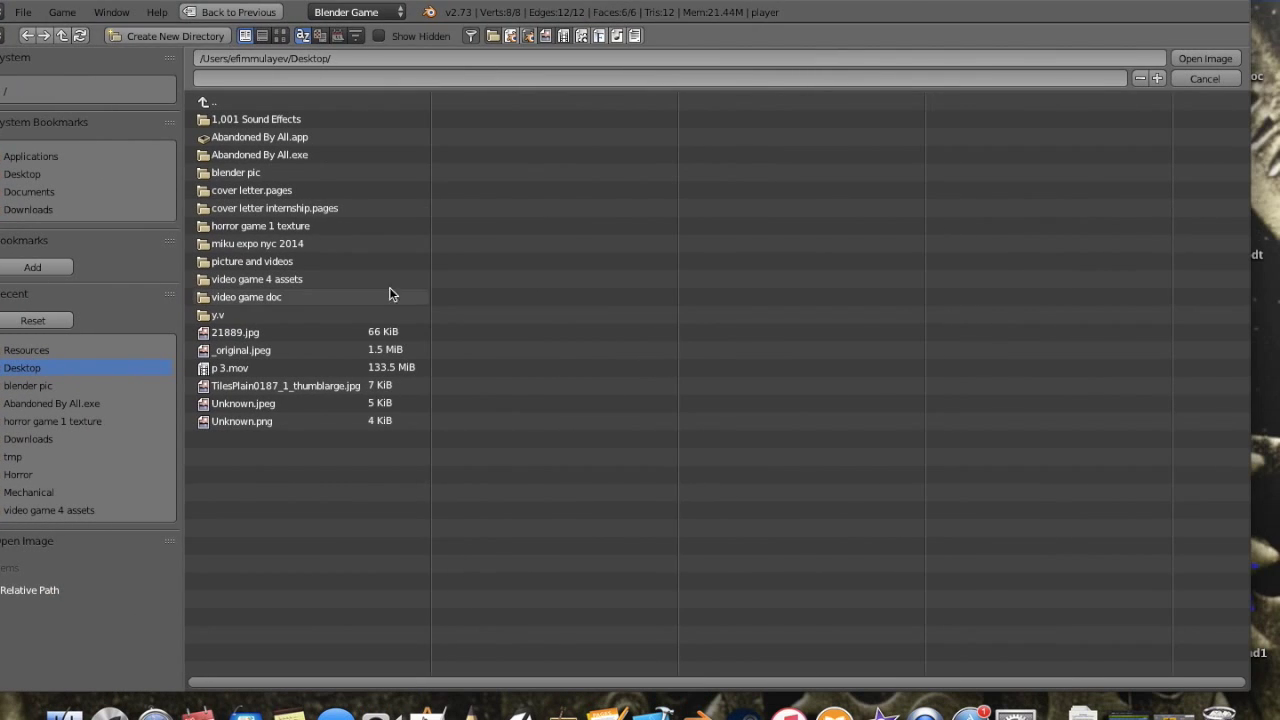
left_click(333, 424)
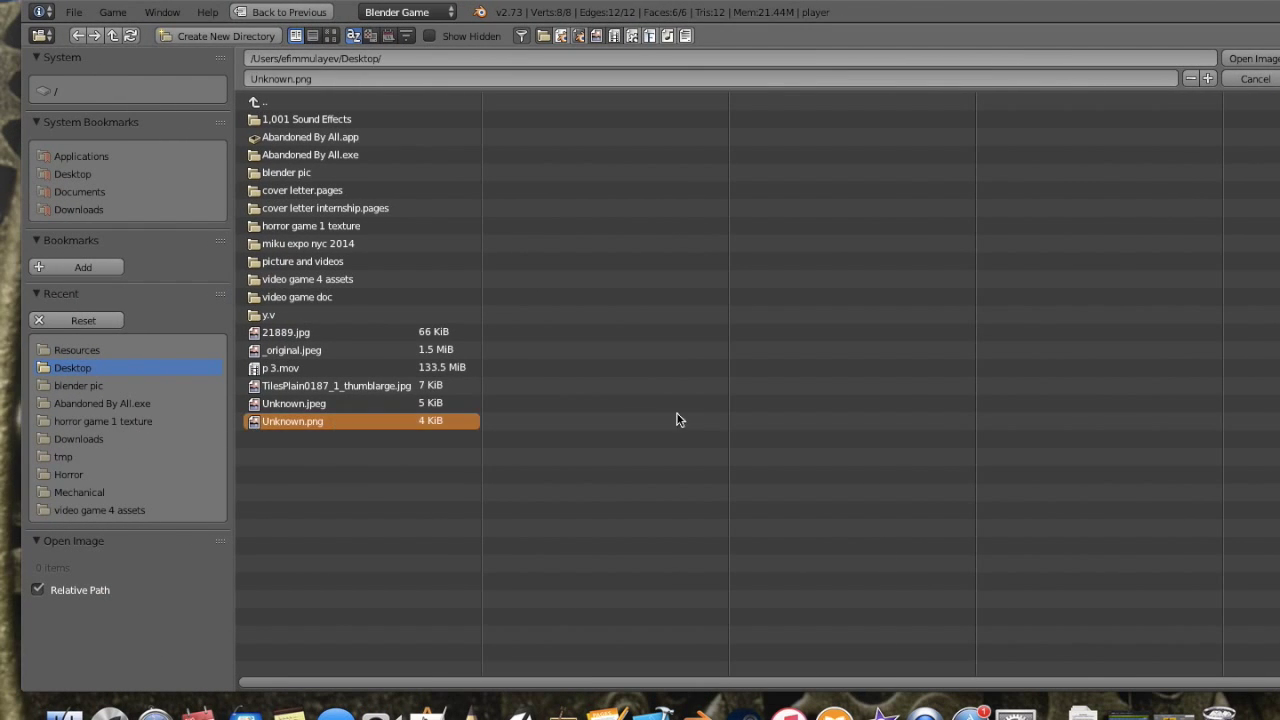
left_click(1250, 58)
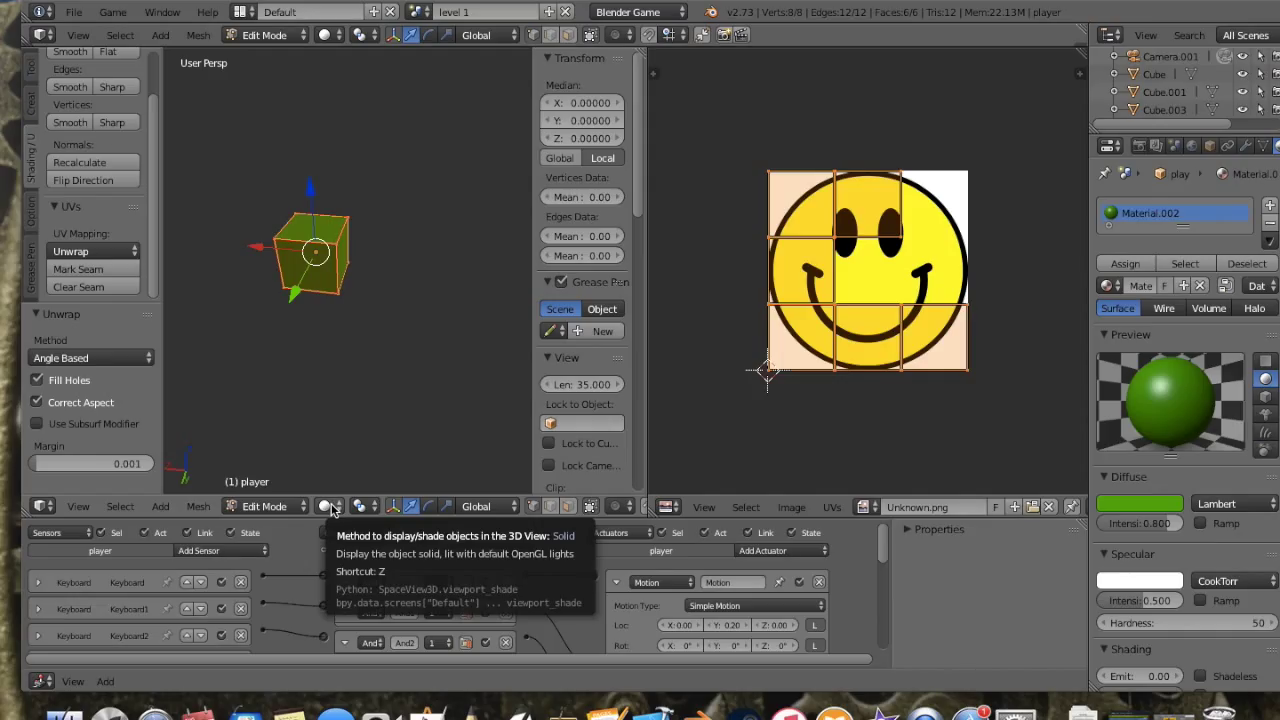
Step: Set the viewport shading to Texture, inspect the cube's faces and place the 2D cursor at an inner corner of the UV layout
left_click(330, 506)
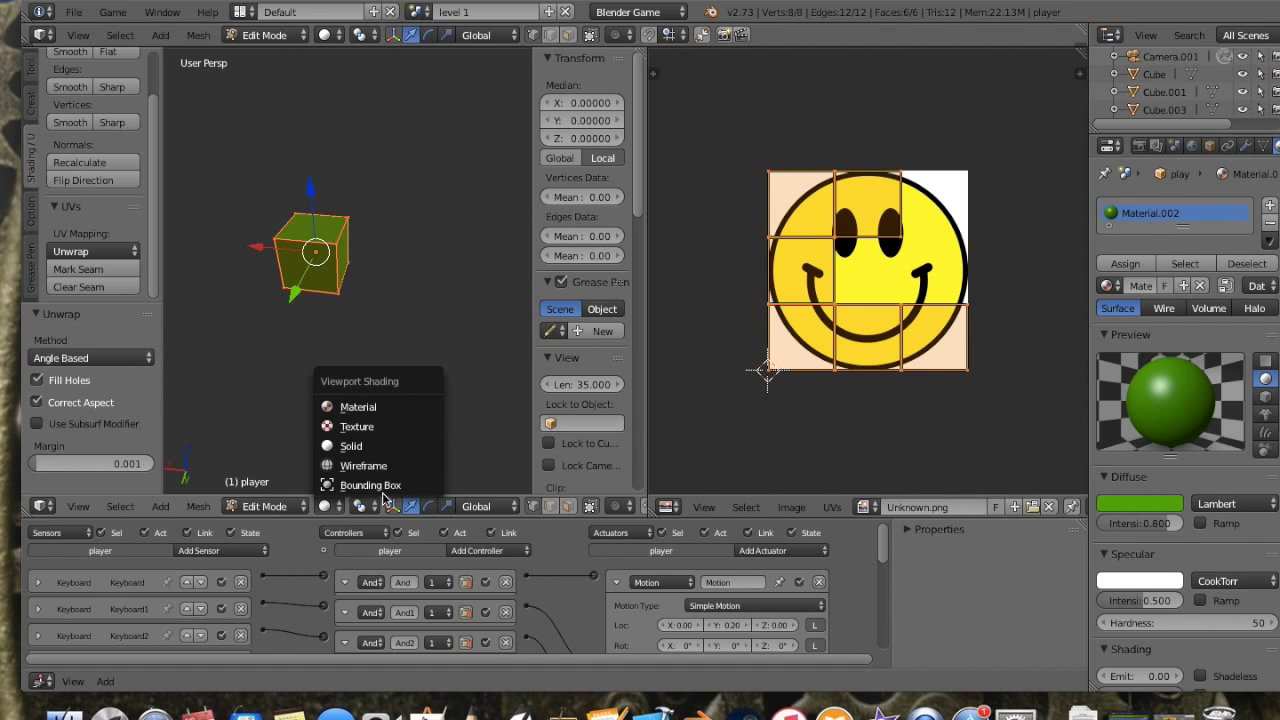
left_click(406, 432)
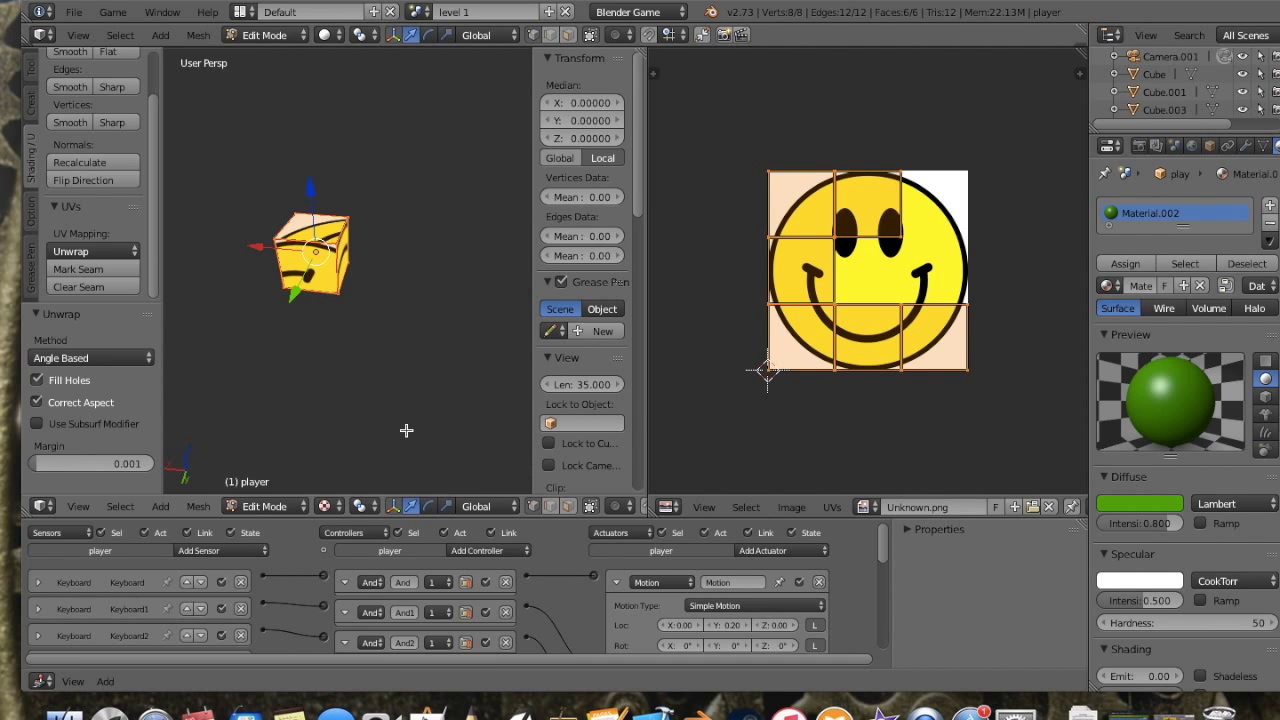
middle_click_drag(296, 335, 327, 354)
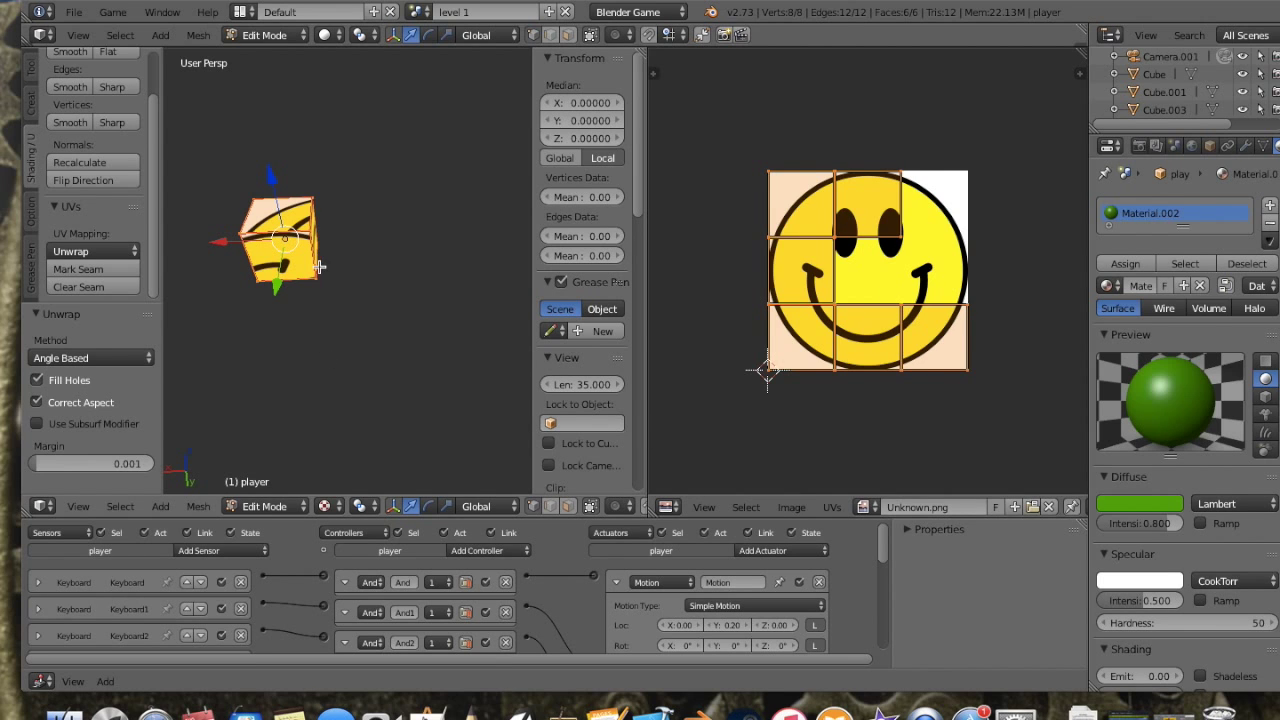
middle_click_drag(321, 276, 357, 277)
middle_click_drag(264, 296, 229, 286)
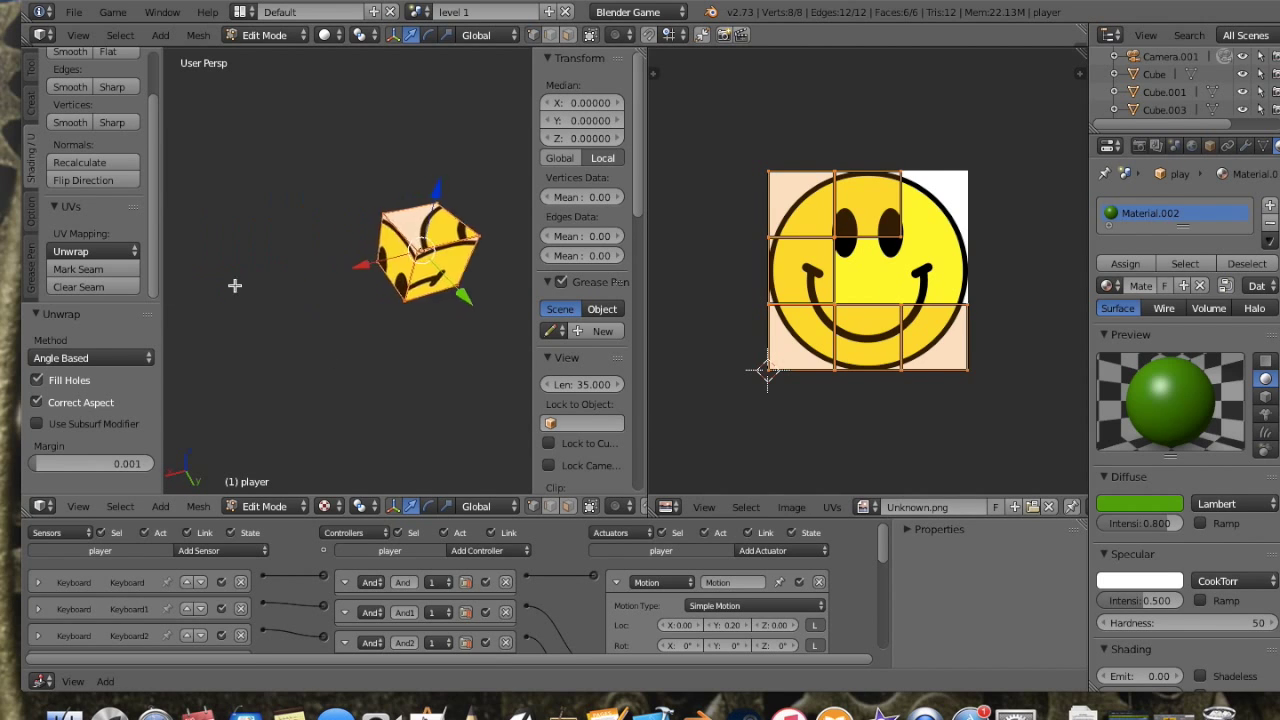
left_click(836, 310)
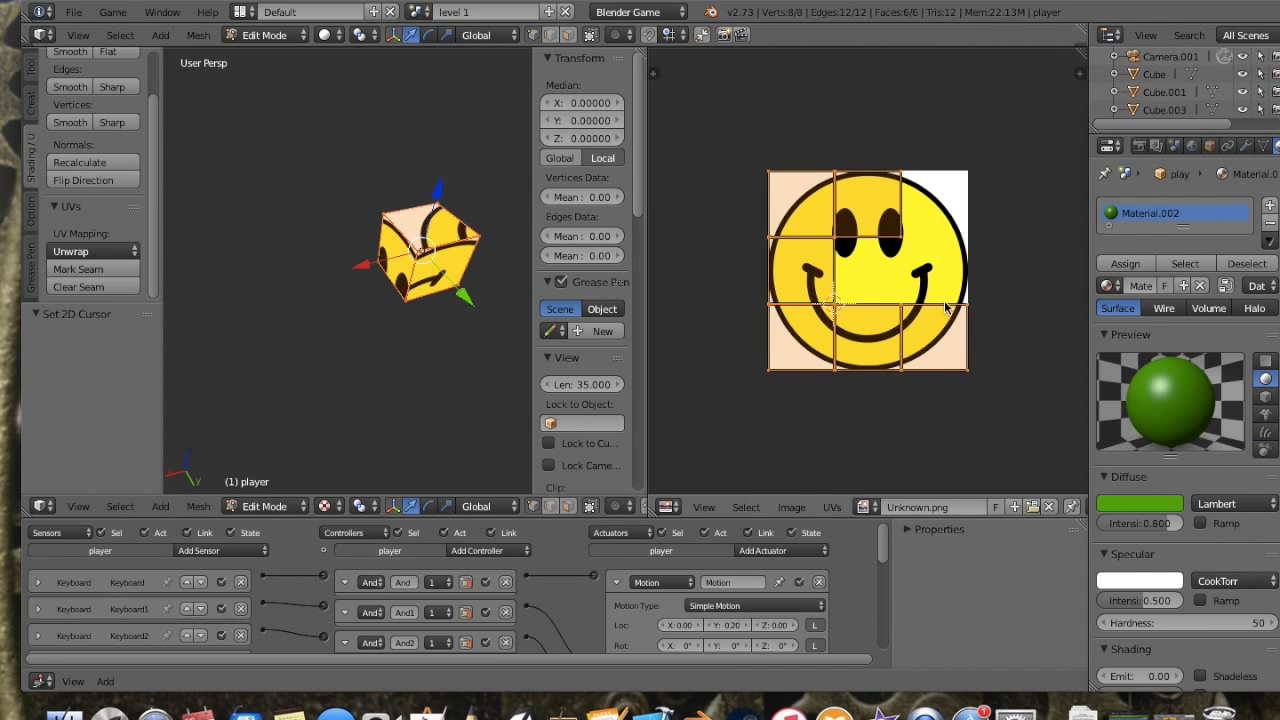
left_click(898, 306)
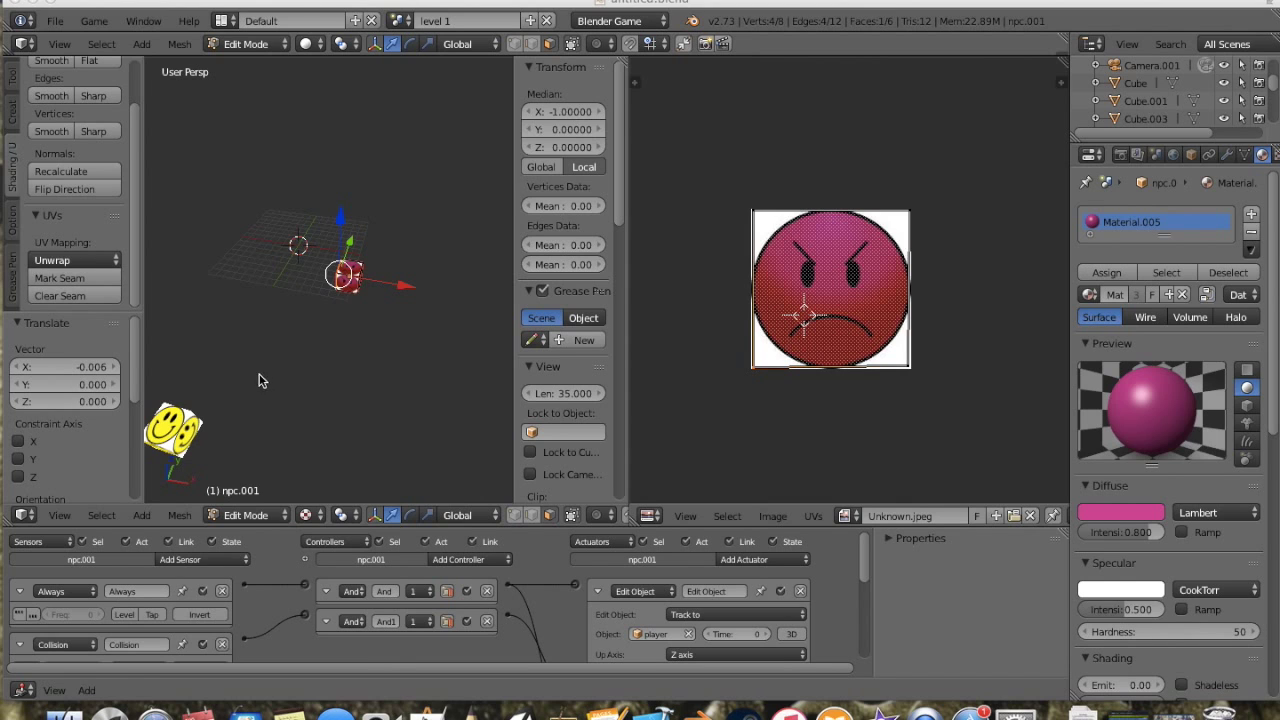
Step: Select the top face of the npc.001 cube, leave edit mode and select the player cube
right_click(348, 276)
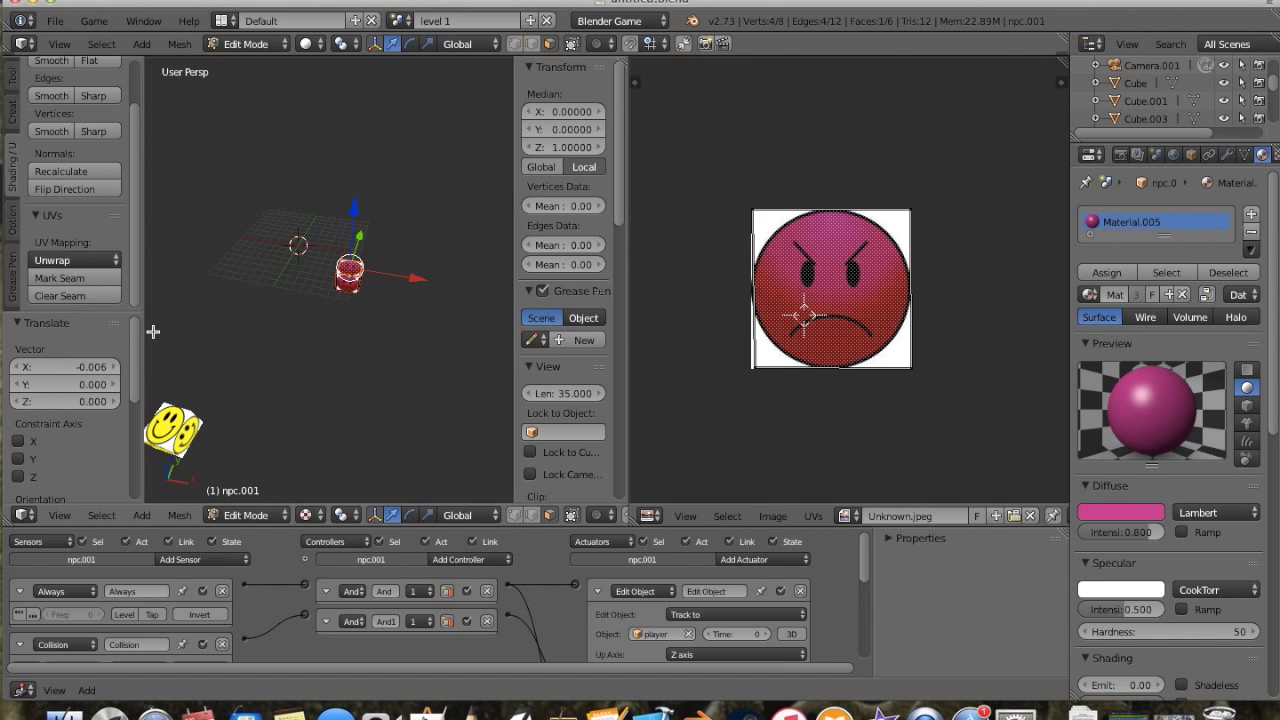
key("Tab")
middle_click_drag(299, 415, 361, 357, "shift")
right_click(272, 363)
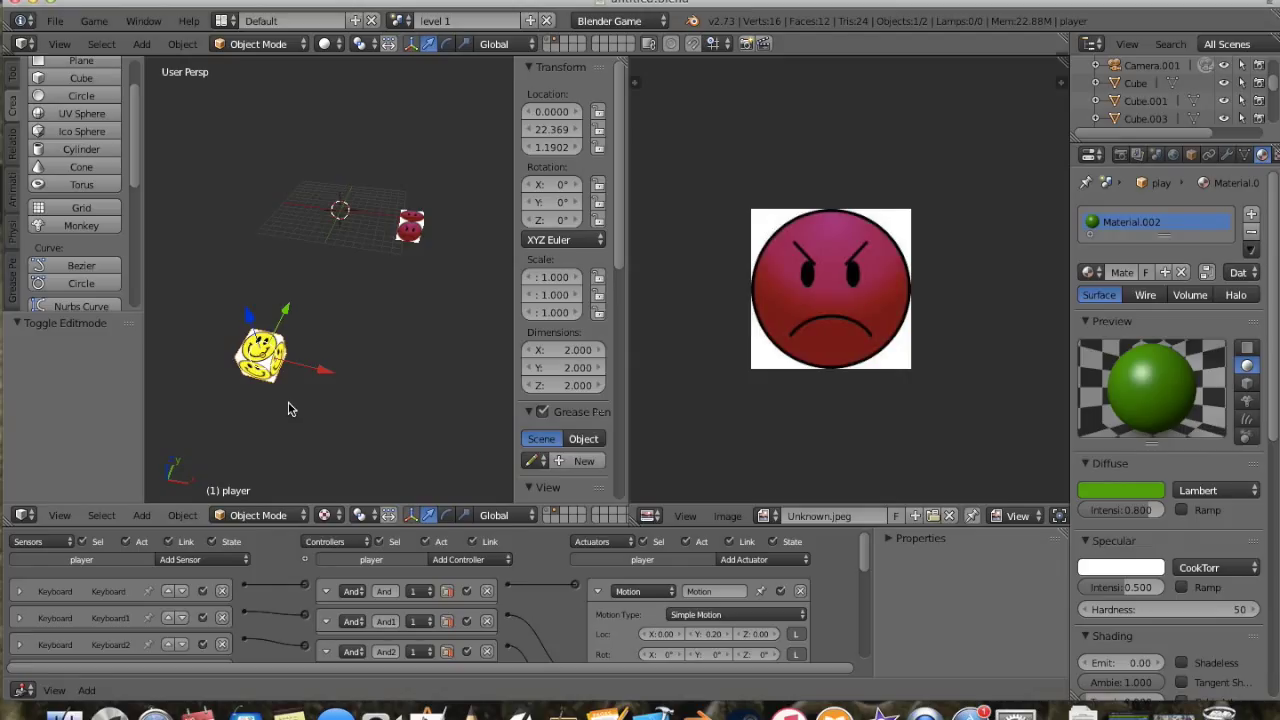
Step: Select the npc.001 cube and put it in edit mode
middle_click_drag(327, 378, 398, 243)
right_click(398, 243)
key("Tab")
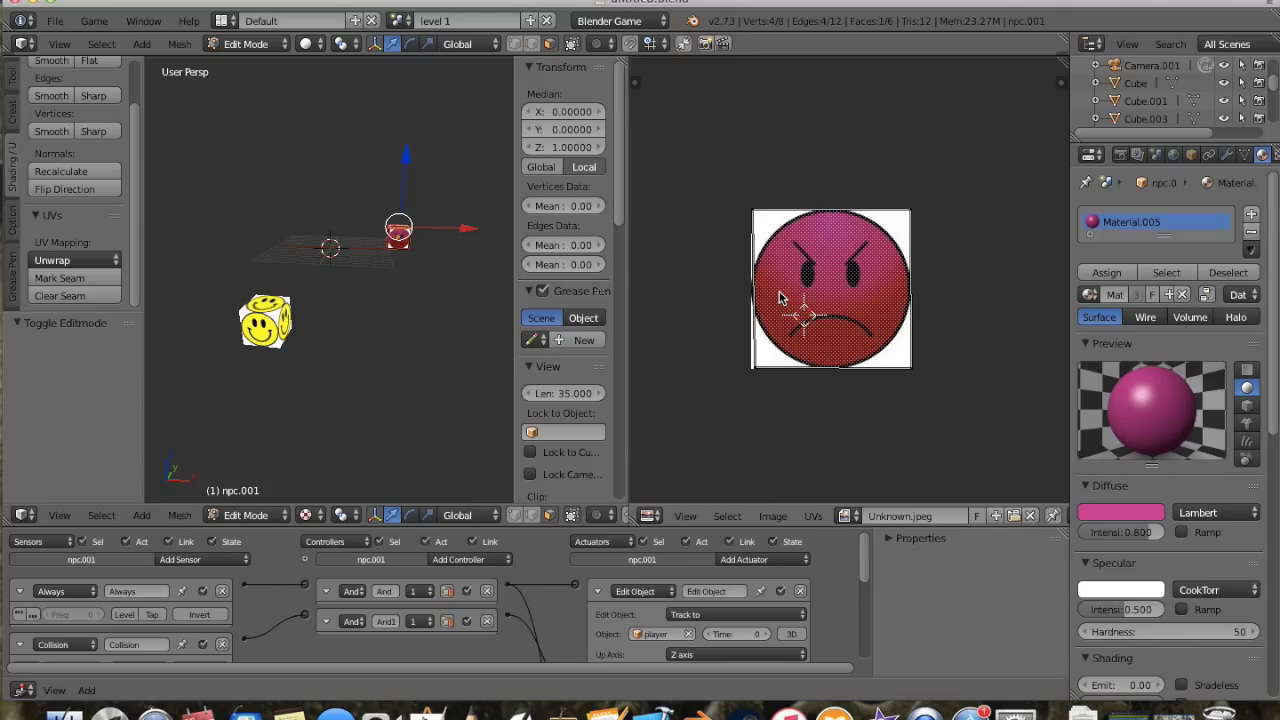
Step: Move the top face's upper-right UV vertex by about -0.372 in X and -0.378 in Y, and inspect the texture on the cube
right_click(909, 211)
key("g")
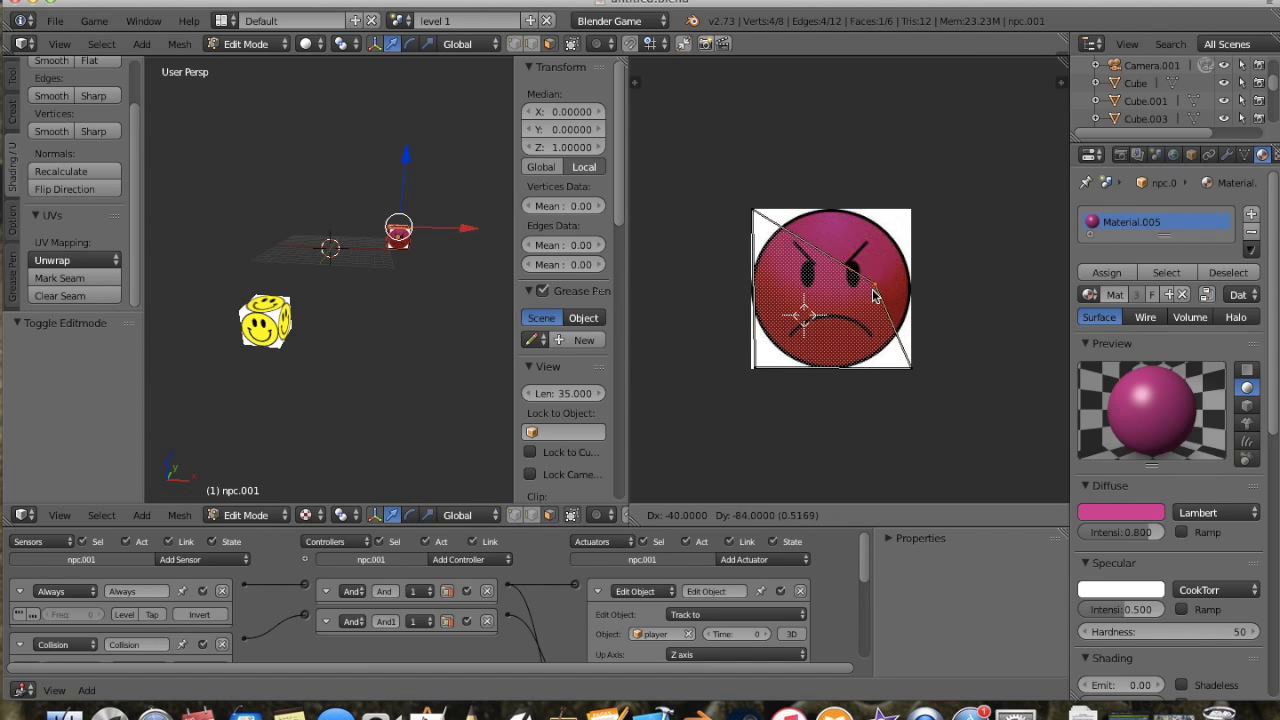
left_click(851, 274)
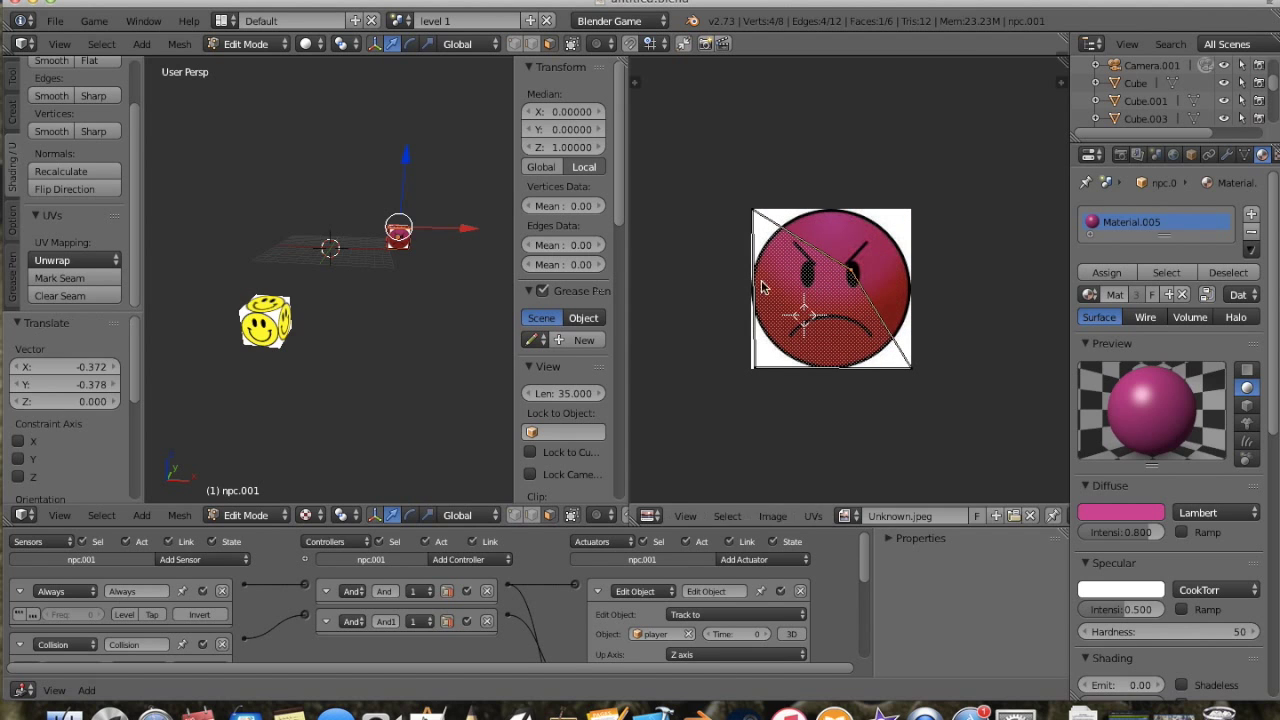
middle_click_drag(451, 249, 331, 283)
scroll(331, 283, "up", 5)
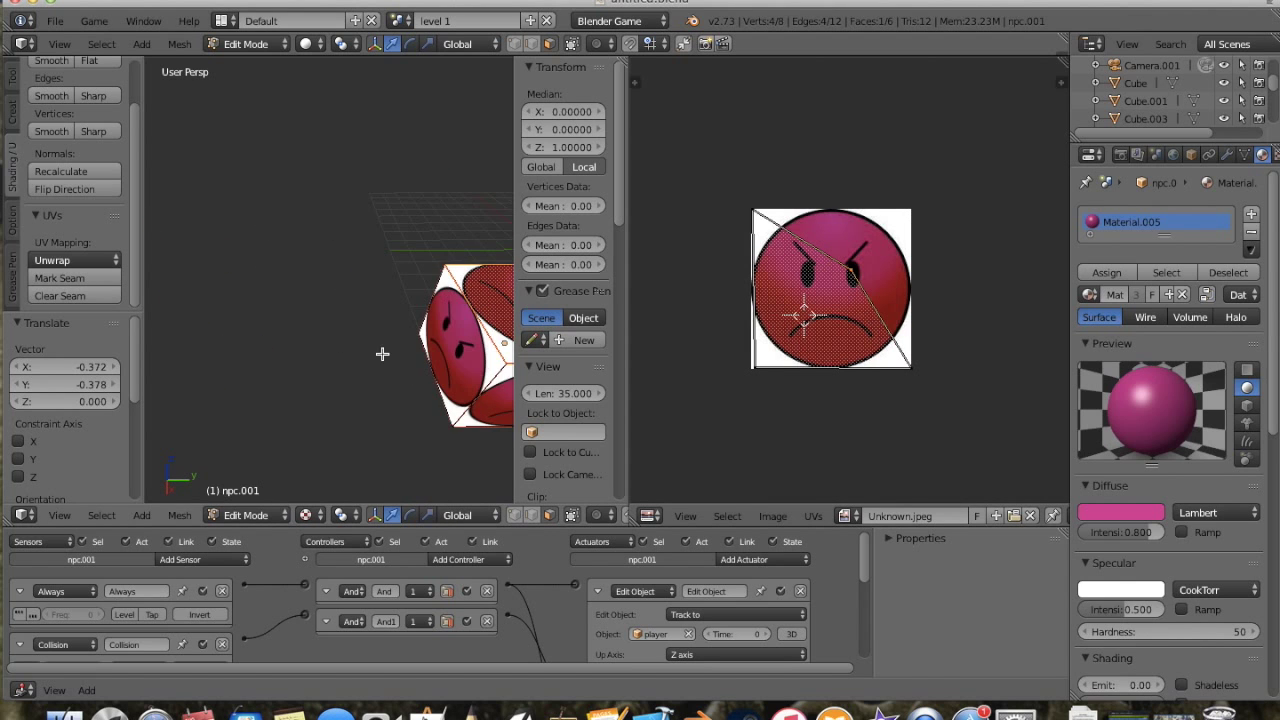
middle_click_drag(382, 353, 324, 345)
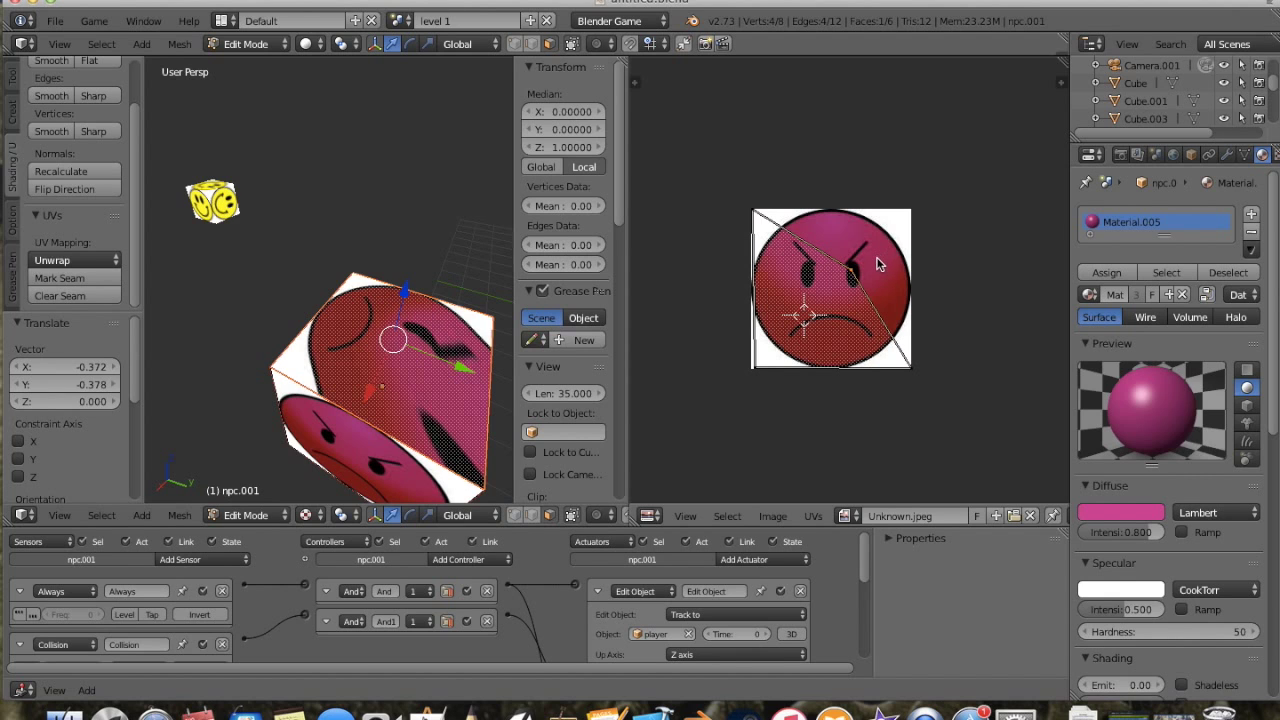
Step: Move the UV vertex about 0.378 in X and 0.372 in Y to the image corner, and place the 2D cursor near the image centre
right_click_drag(849, 275, 908, 221)
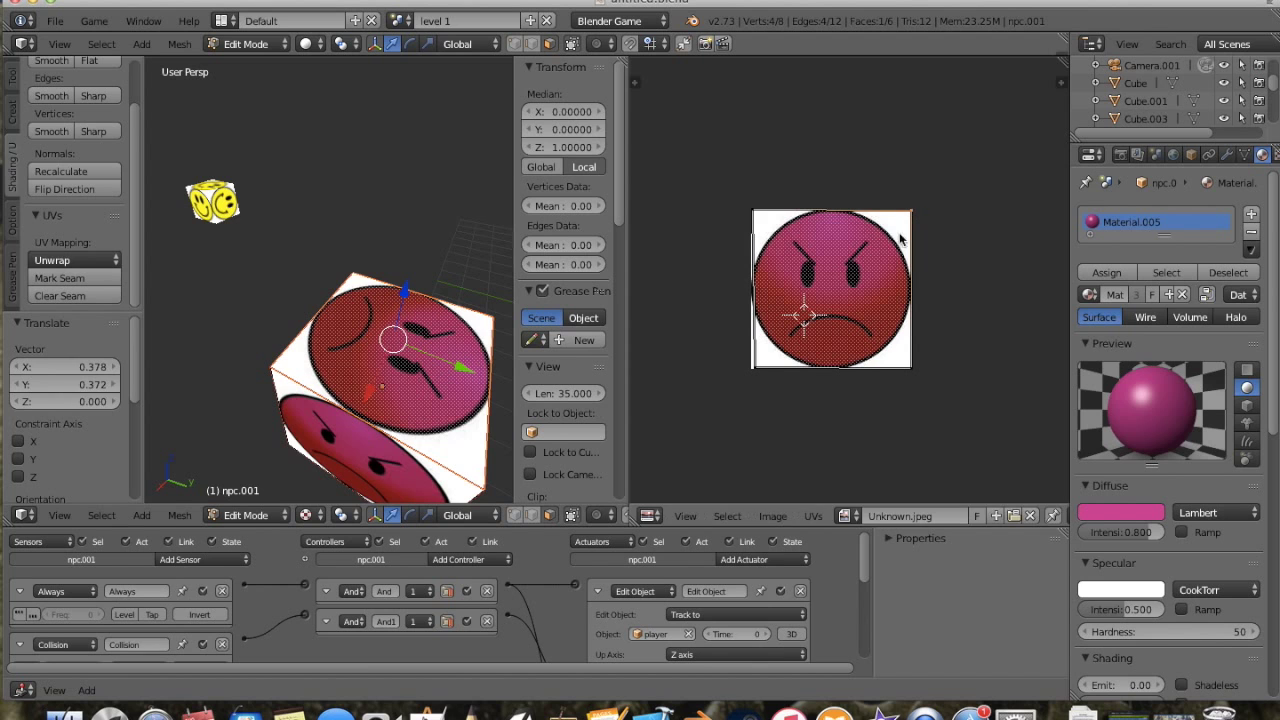
left_click(836, 290)
mouse_move(840, 330)
middle_mouse_down()
mouse_move(738, 333)
mouse_move(879, 296)
mouse_move(786, 338)
mouse_move(832, 341)
mouse_move(827, 260)
mouse_move(834, 338)
middle_mouse_up()
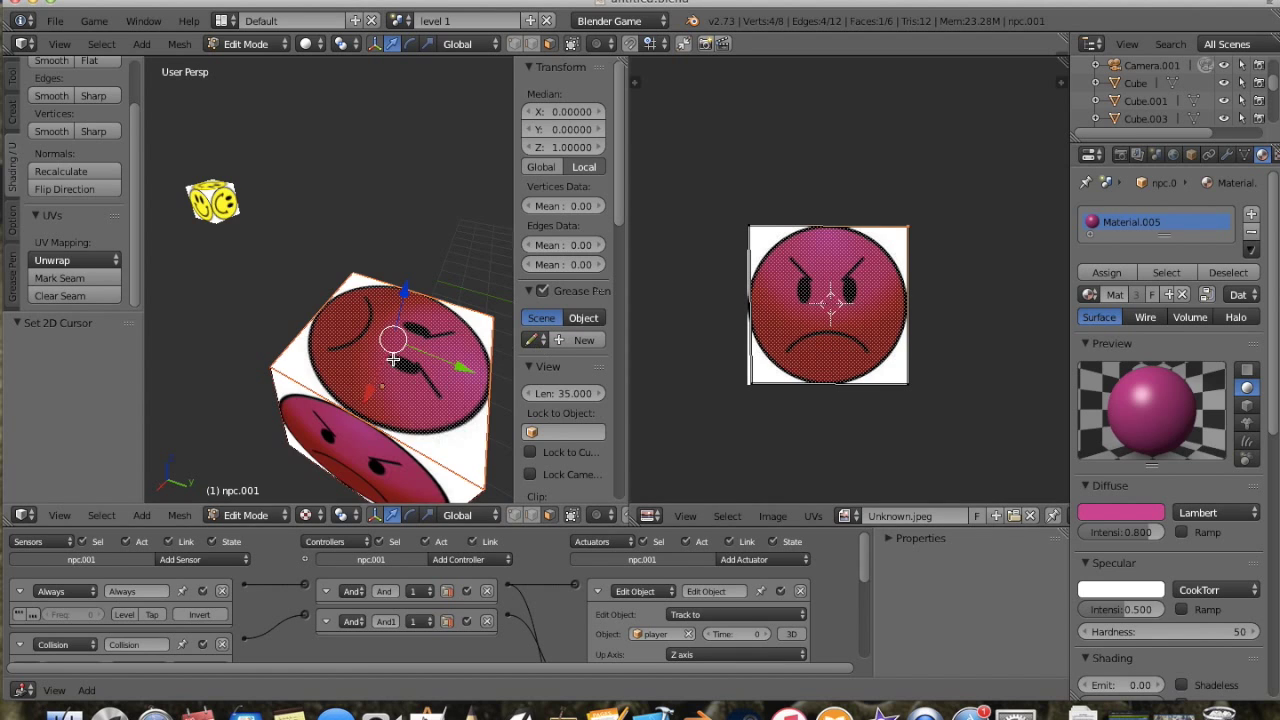
Step: Switch the mesh selection to vertices and back to faces, and select individual faces of the npc.001 cube
middle_click_drag(393, 360, 373, 346)
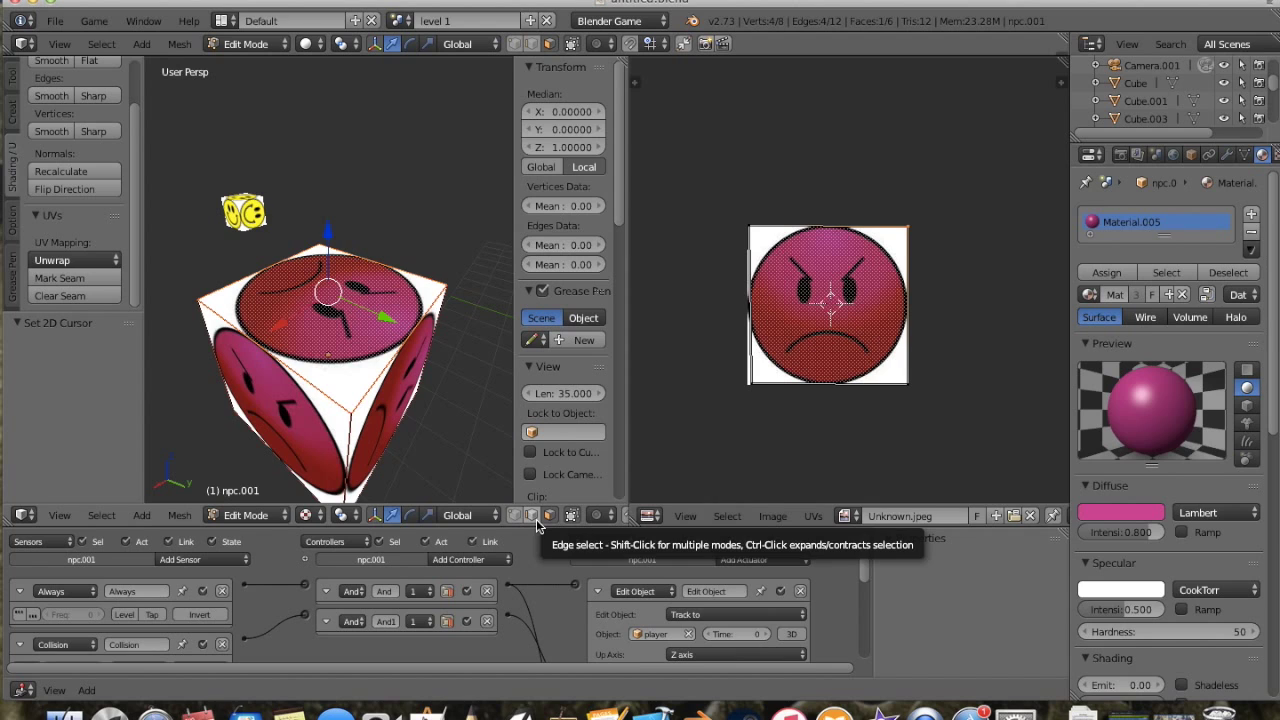
left_click(511, 516)
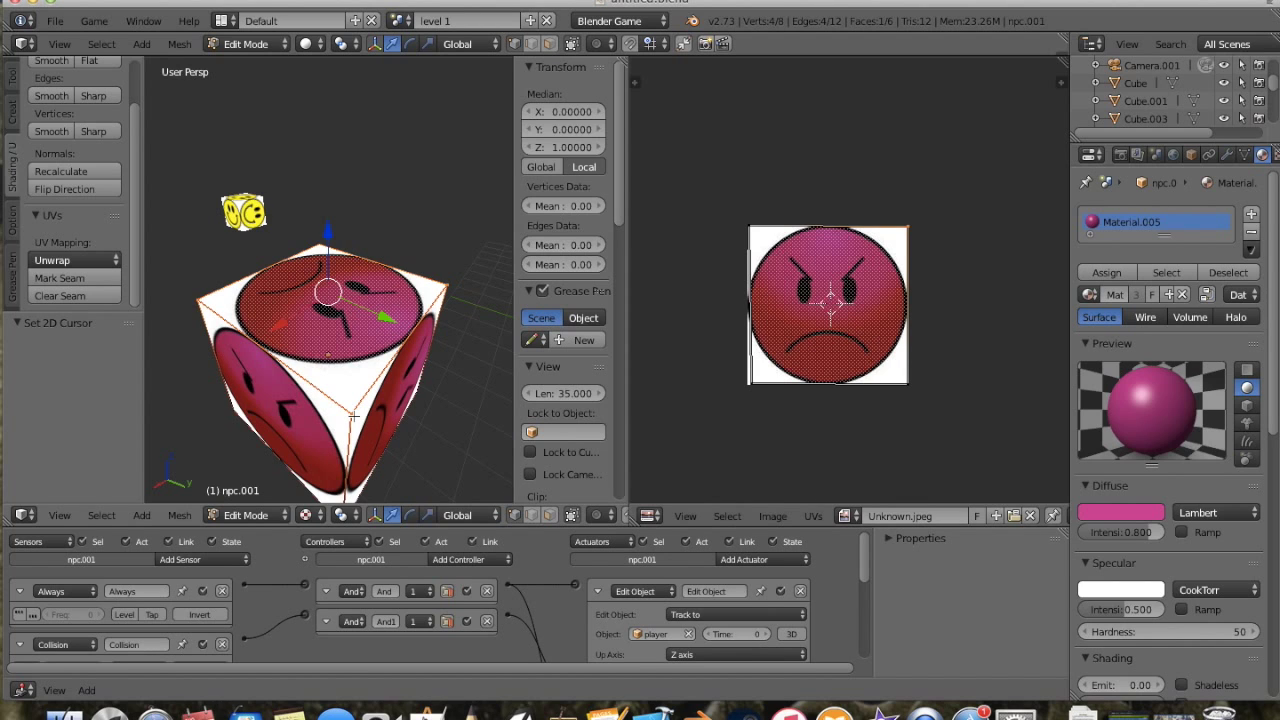
left_click(547, 516)
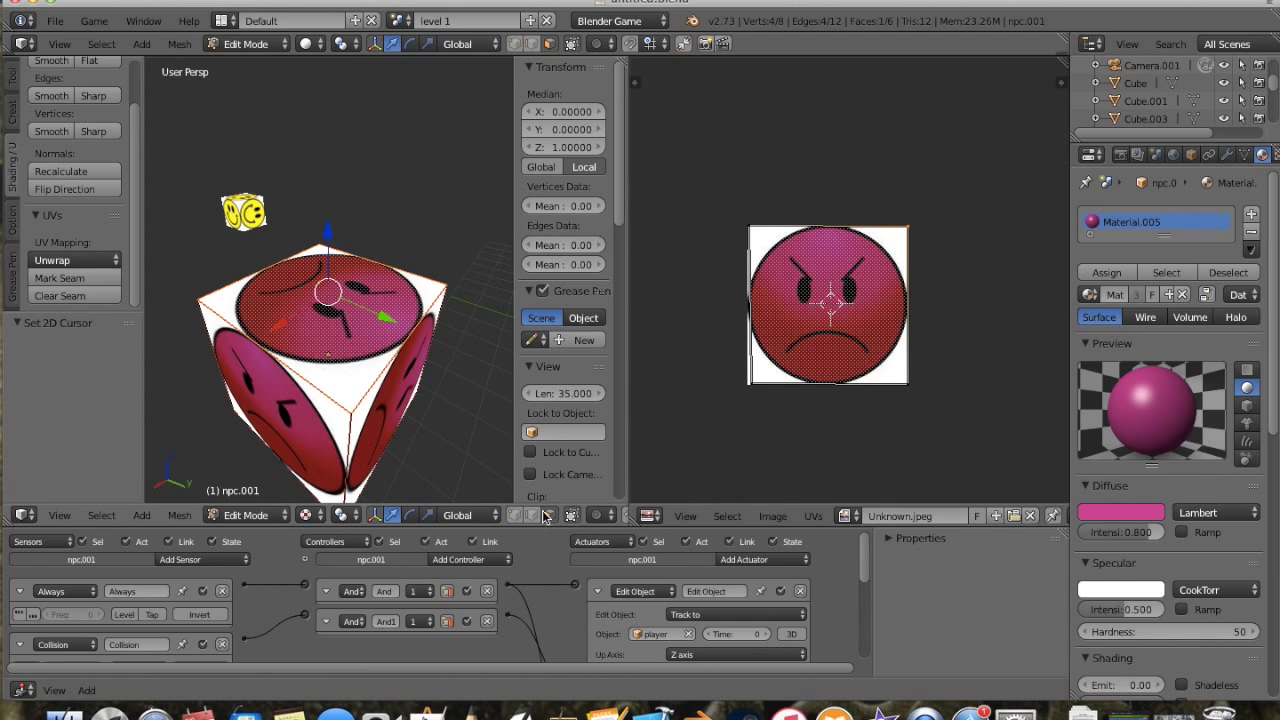
right_click(300, 453)
right_click(375, 413)
right_click(320, 363)
middle_click_drag(320, 363, 433, 316)
right_click(409, 182)
right_click(448, 288)
middle_click_drag(449, 401, 361, 400)
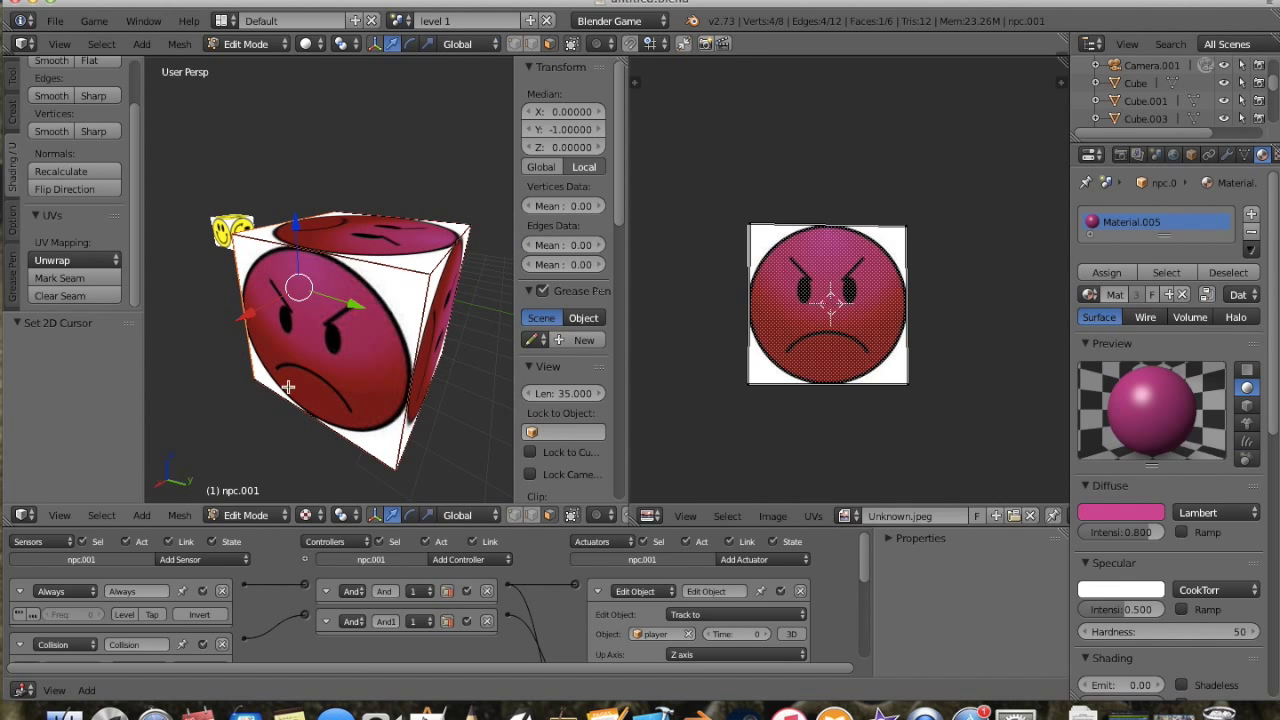
Step: Examine the angry-face texture on the top, side and bottom faces of the npc.001 cube, selecting them one at a time
right_click(360, 248)
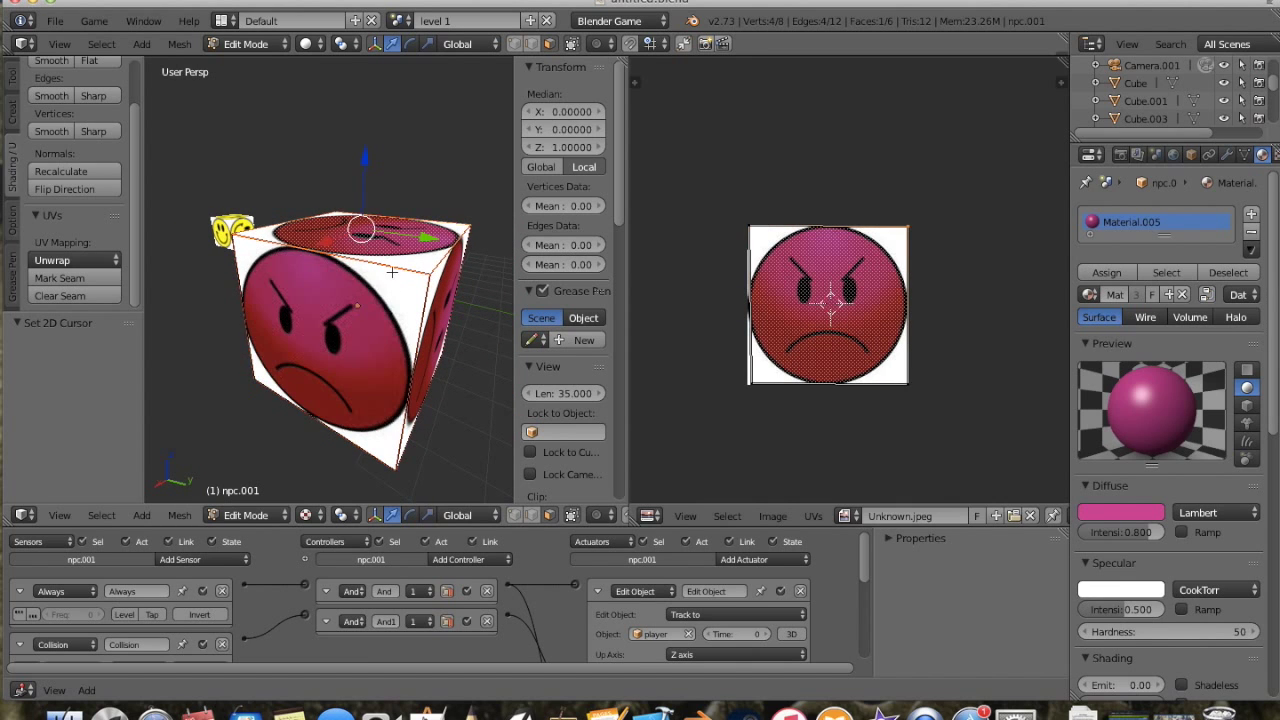
middle_click_drag(391, 301, 348, 317)
right_click(328, 334)
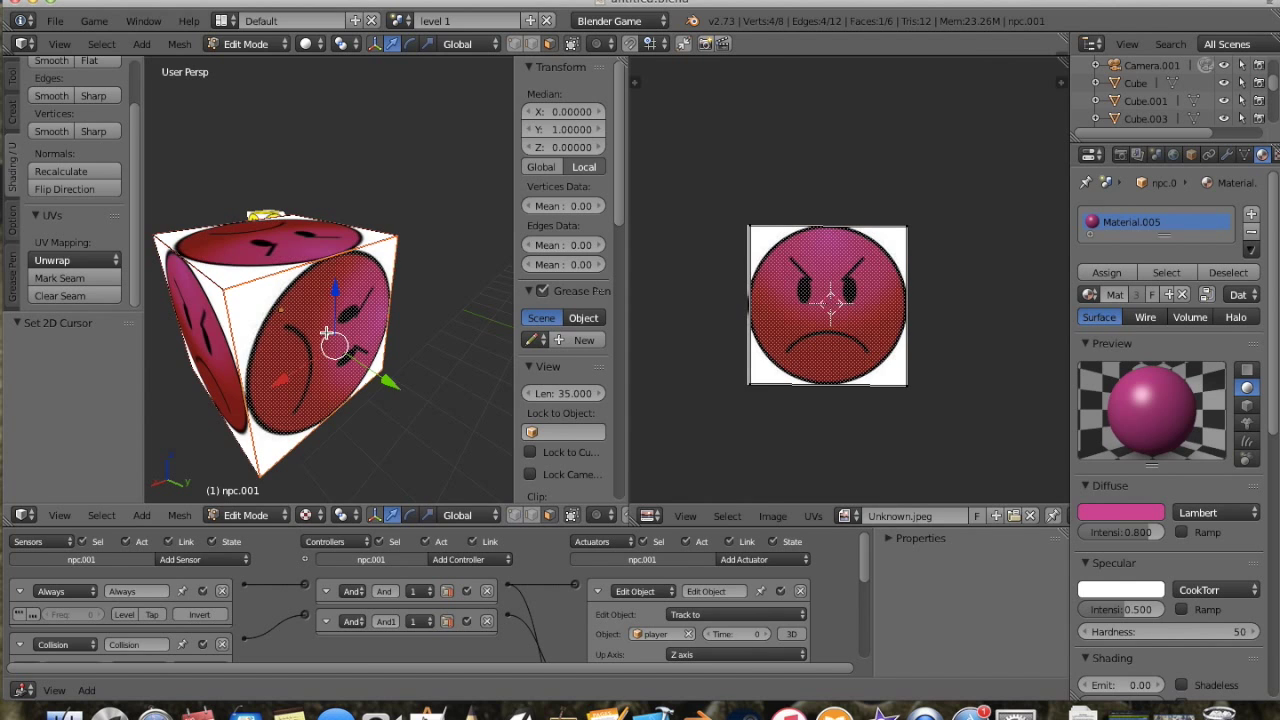
middle_click_drag(309, 414, 346, 346)
right_click(384, 202)
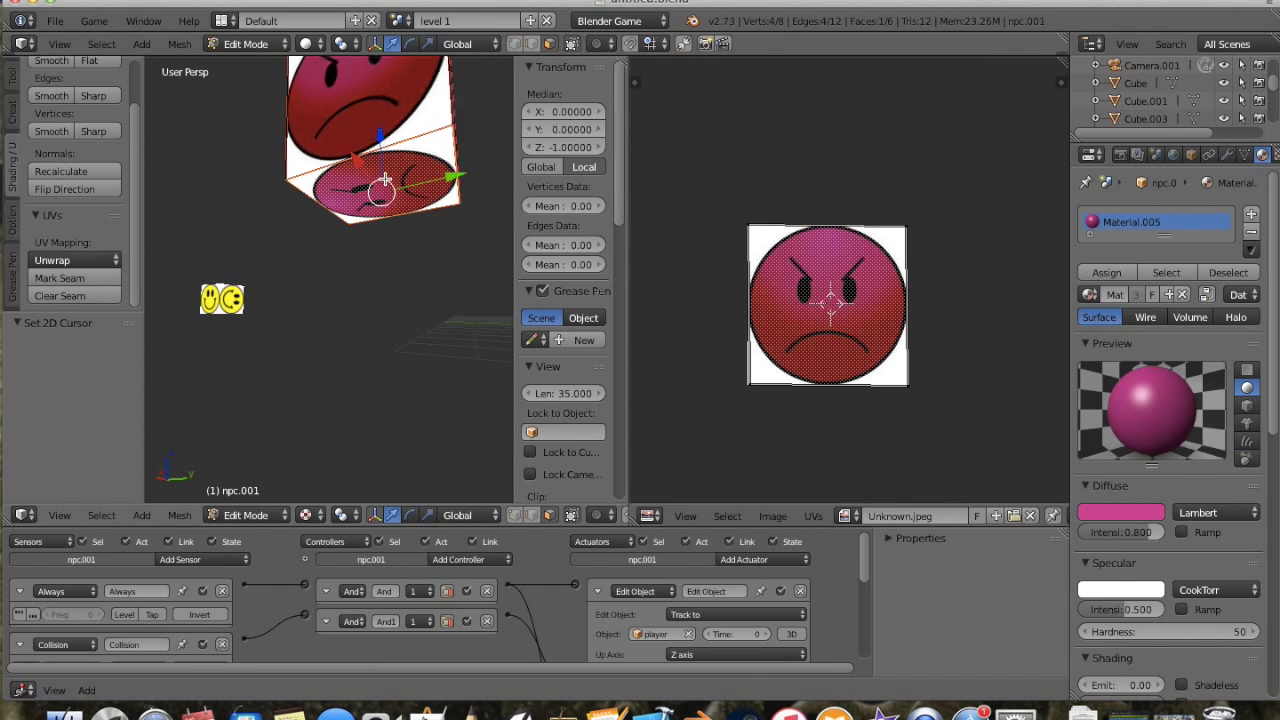
middle_click_drag(263, 283, 264, 389)
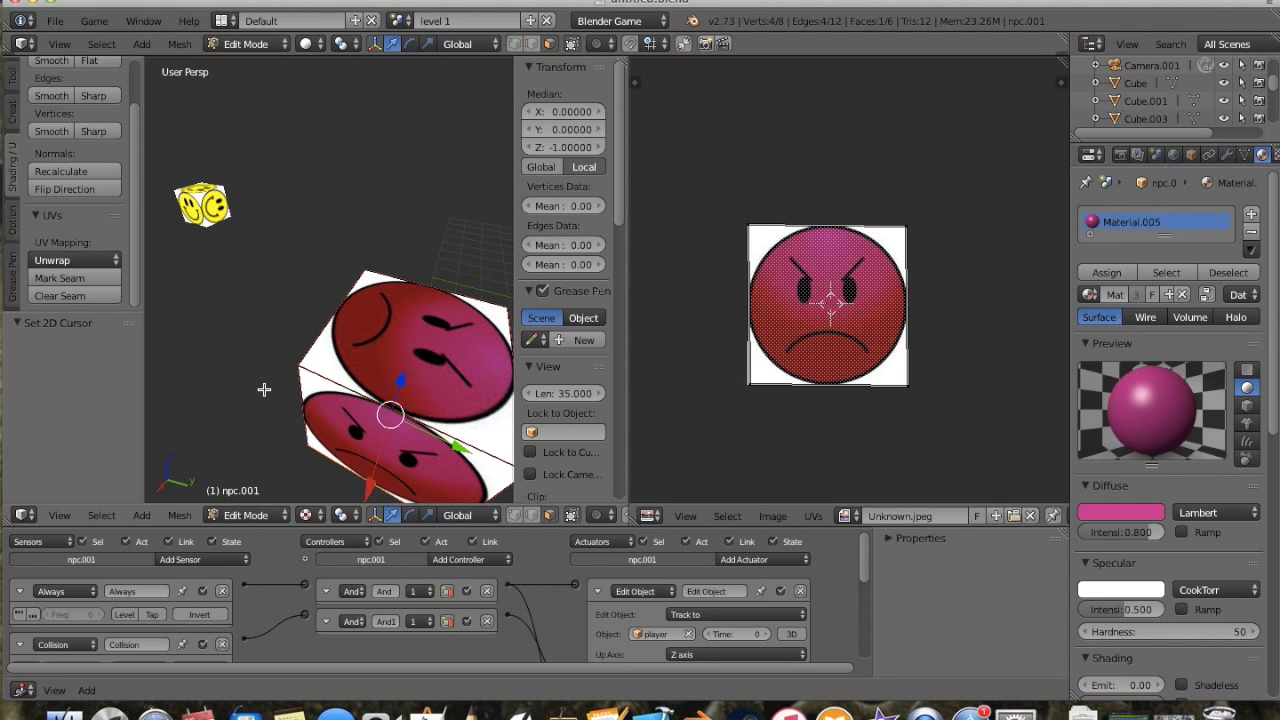
right_click(398, 359)
middle_click_drag(298, 429, 346, 404)
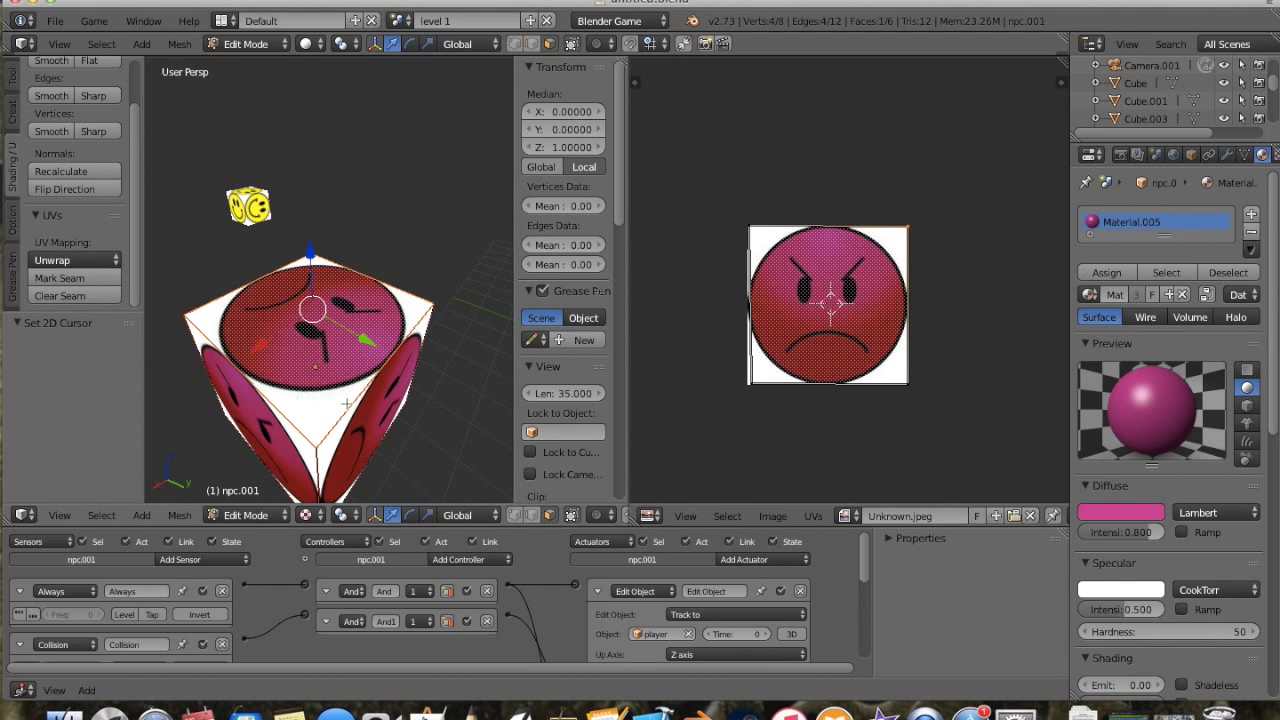
middle_click_drag(184, 407, 288, 410)
mouse_move(291, 354)
middle_mouse_down()
mouse_move(269, 362)
mouse_move(286, 369)
mouse_move(229, 340)
mouse_move(426, 351)
mouse_move(282, 351)
mouse_move(209, 323)
mouse_move(297, 371)
middle_mouse_up()
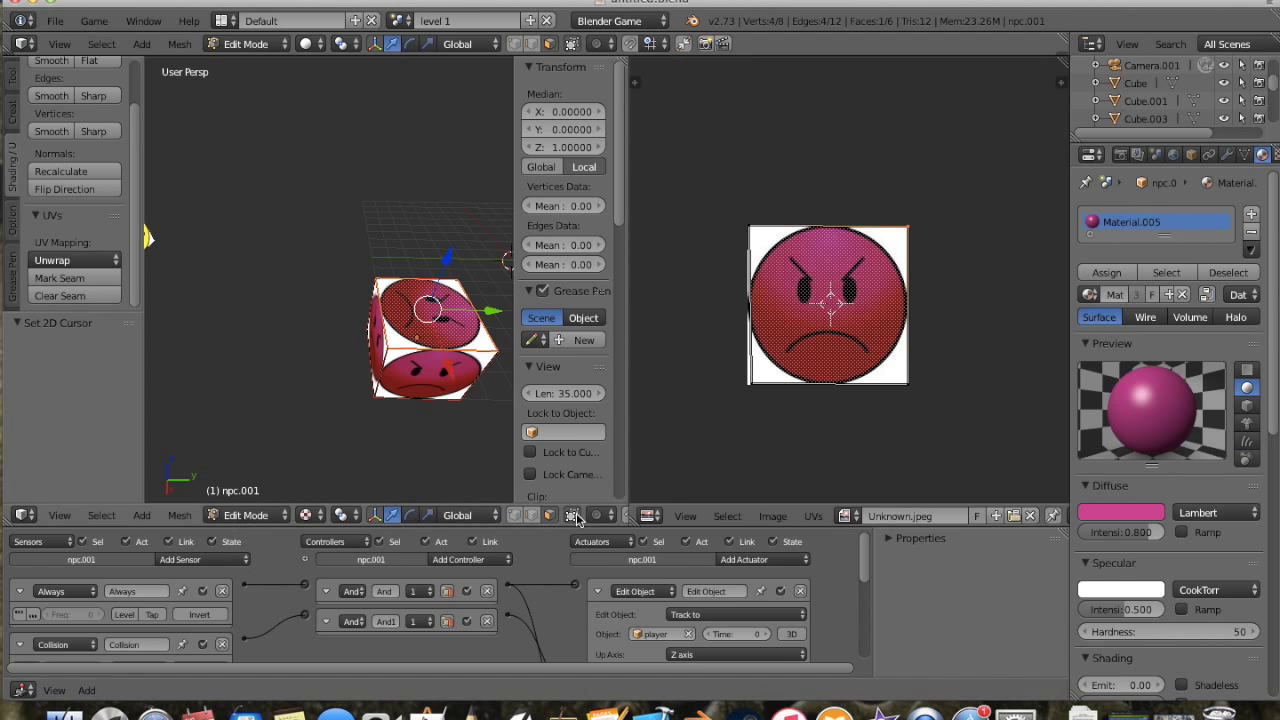
Step: Return npc.001 to object mode, show layer 1, and delete its two plain pink npc cubes
key("Tab")
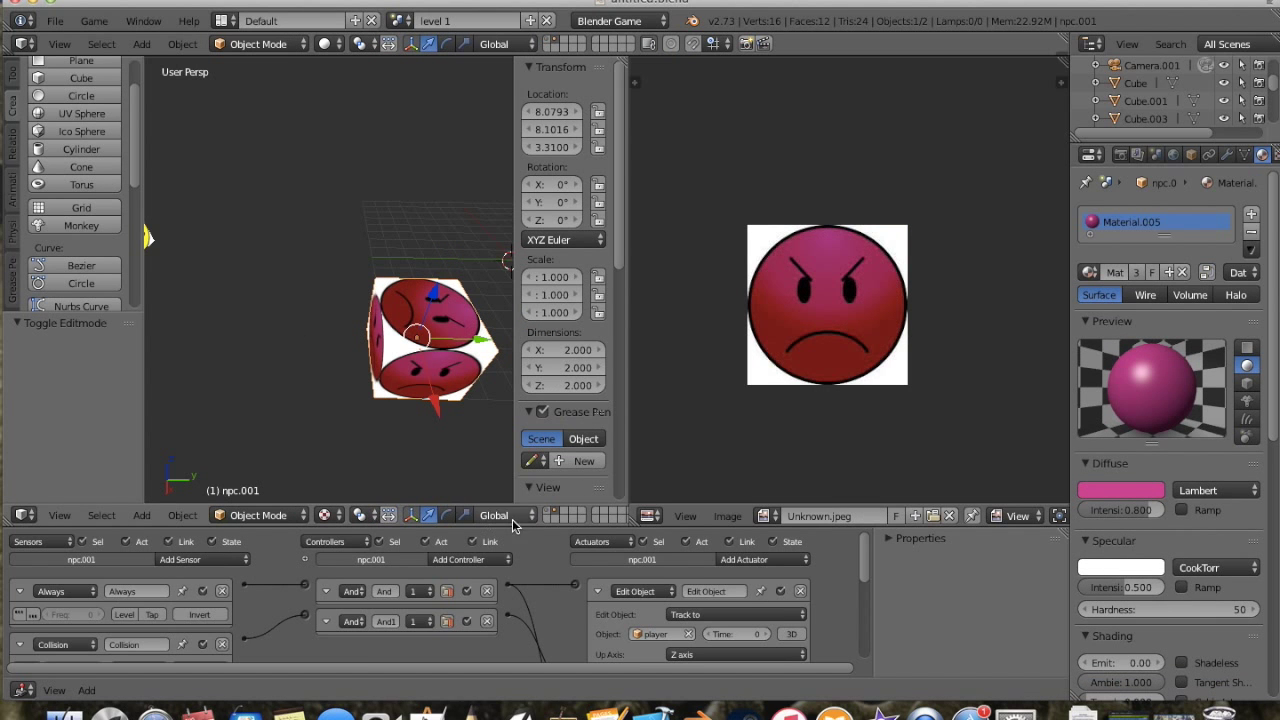
key("p")
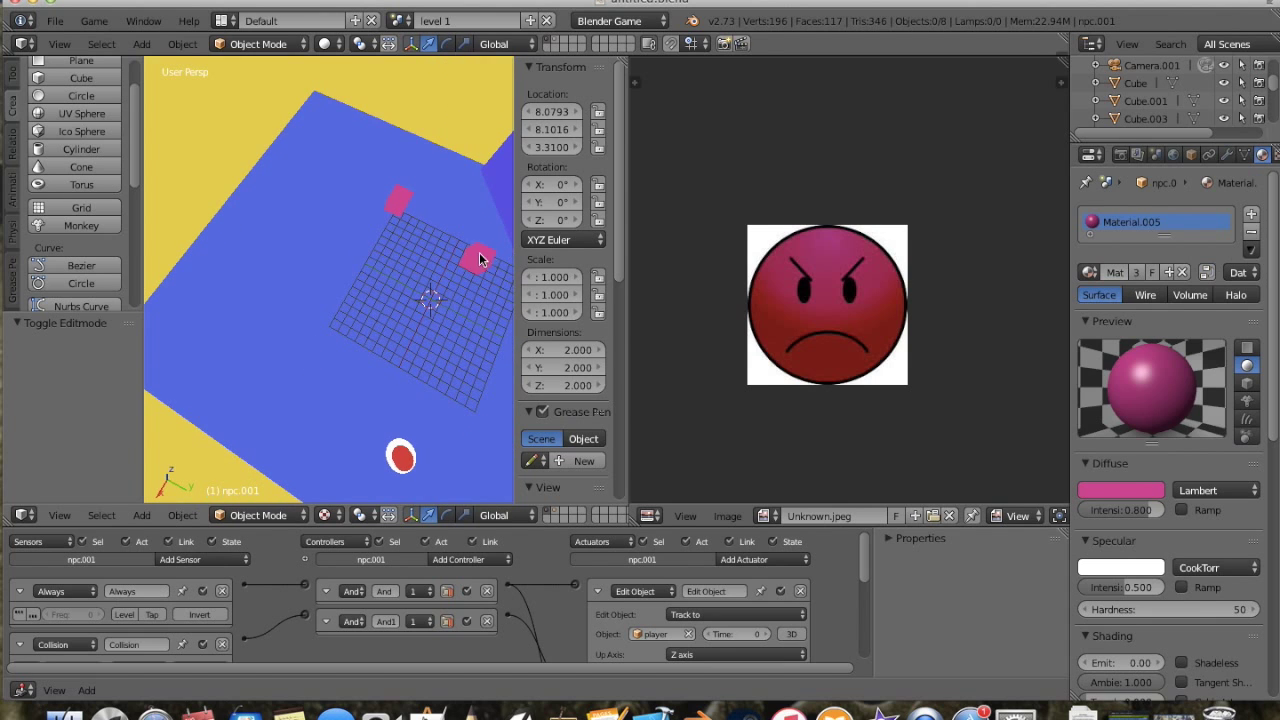
left_click(480, 258)
left_click(400, 200, "shift")
middle_click_drag(420, 280, 360, 255, "shift")
key("x")
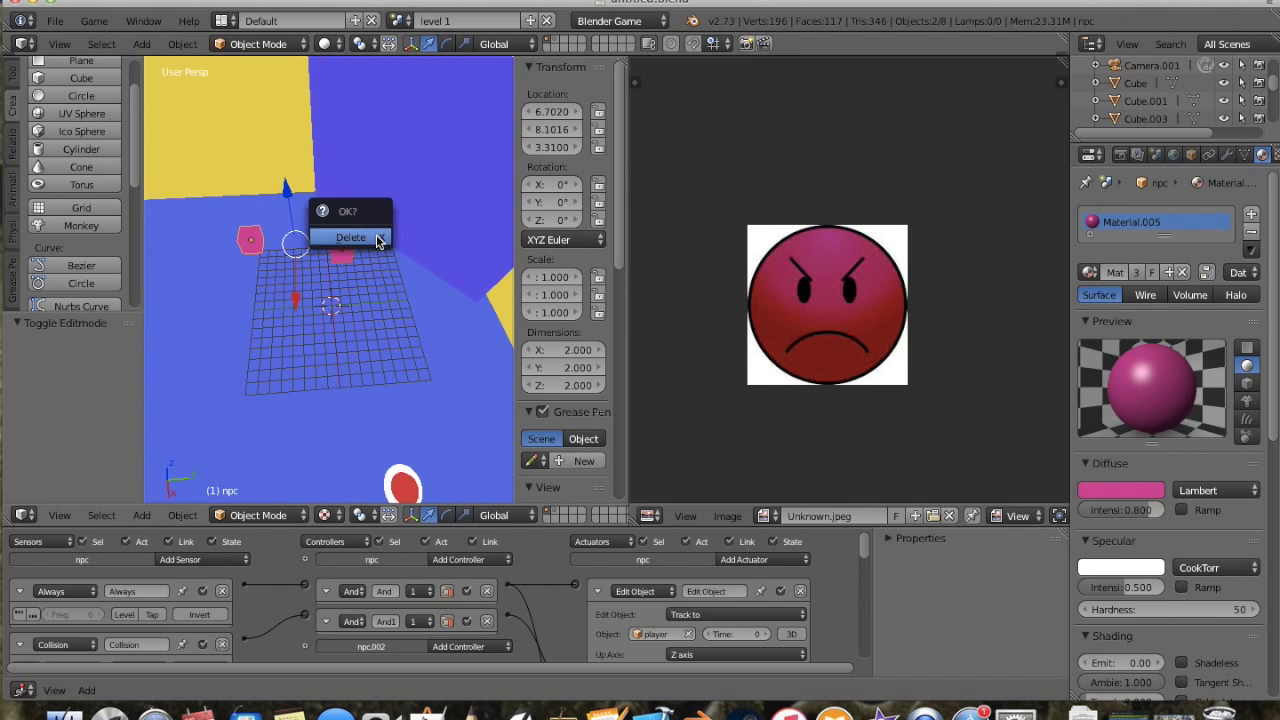
left_click(372, 240)
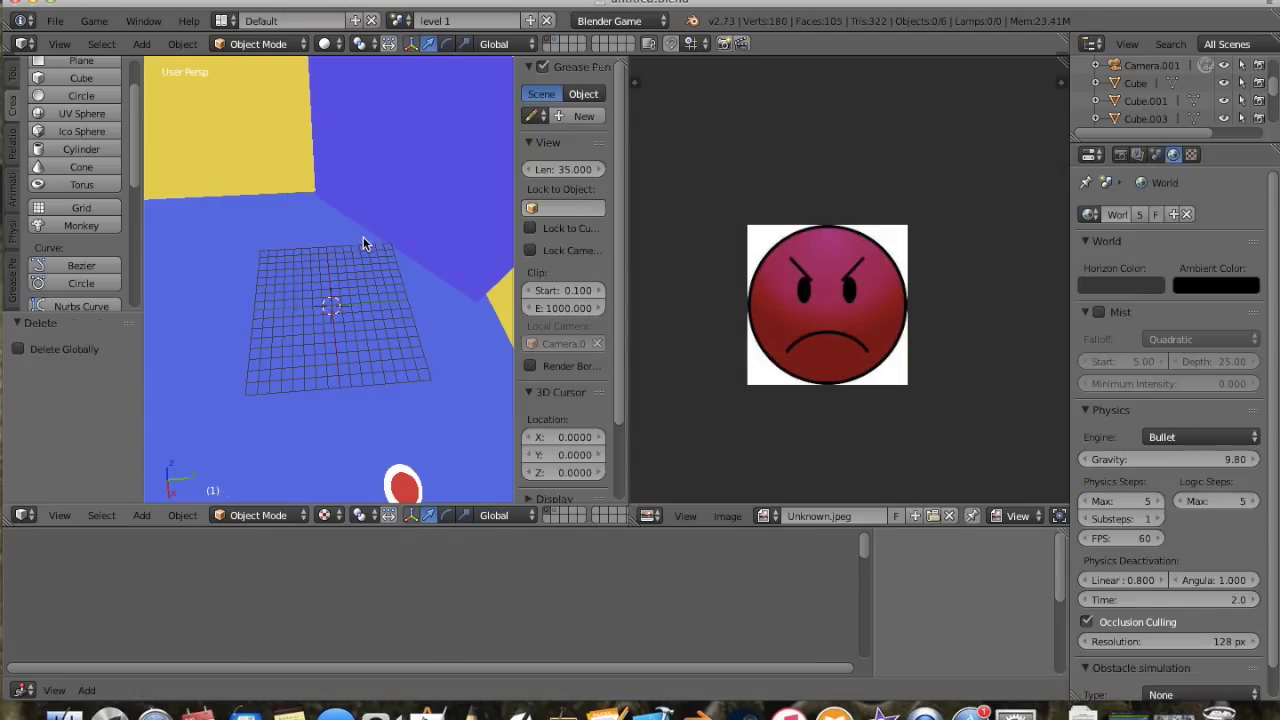
Step: Show layer 2, move the textured npc.001 and player cubes to layer 1, and display layer 1
left_click(563, 513)
scroll(305, 279, "down", 2)
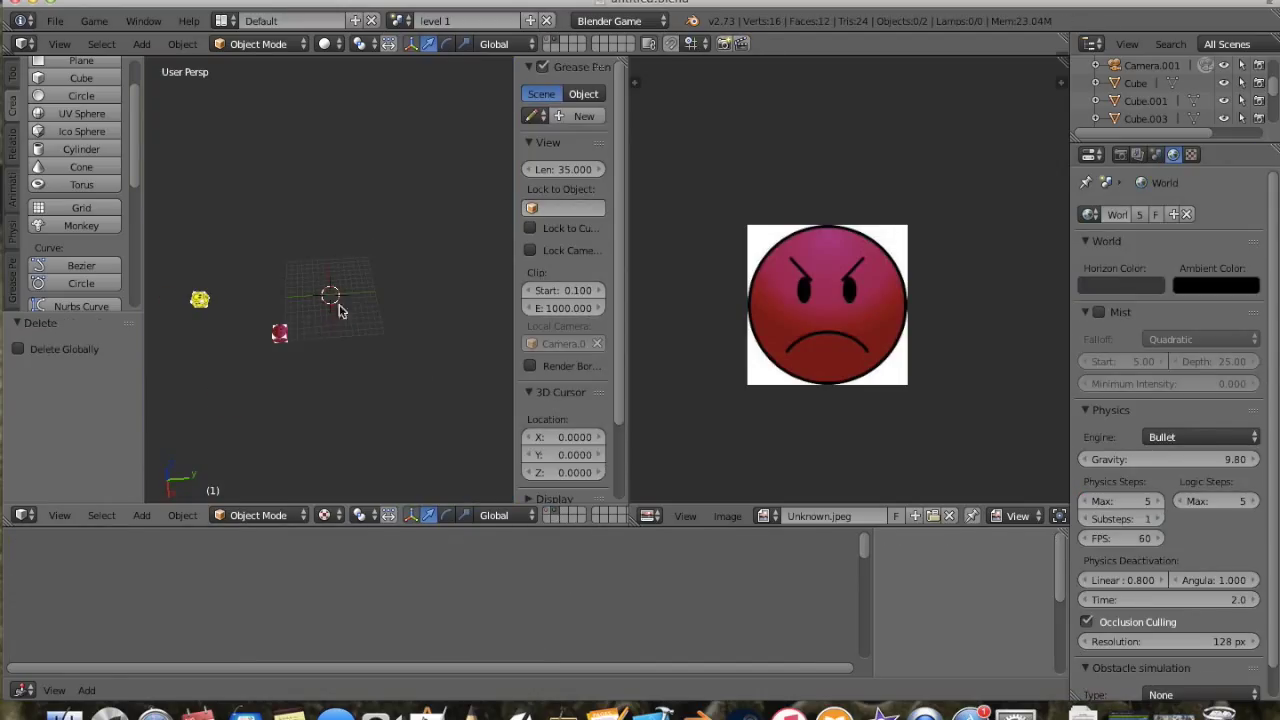
right_click(281, 333)
right_click(200, 300, "shift")
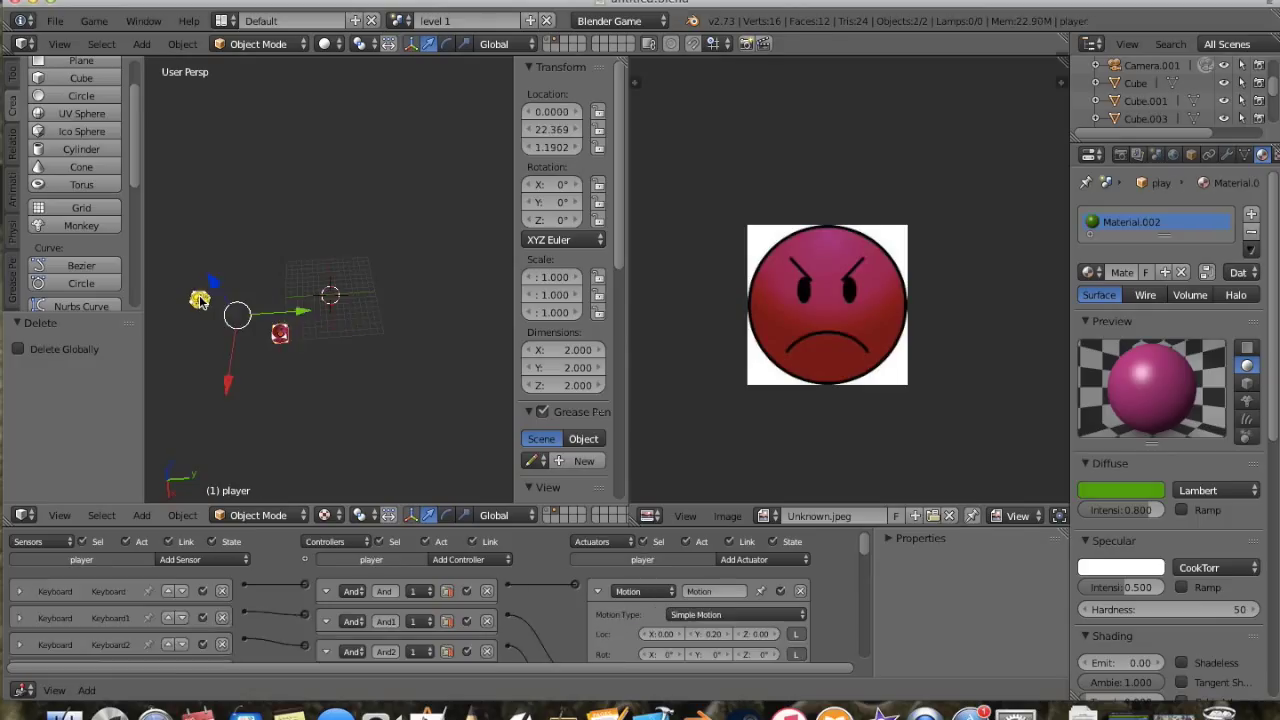
middle_click_drag(200, 300, 370, 303, "shift")
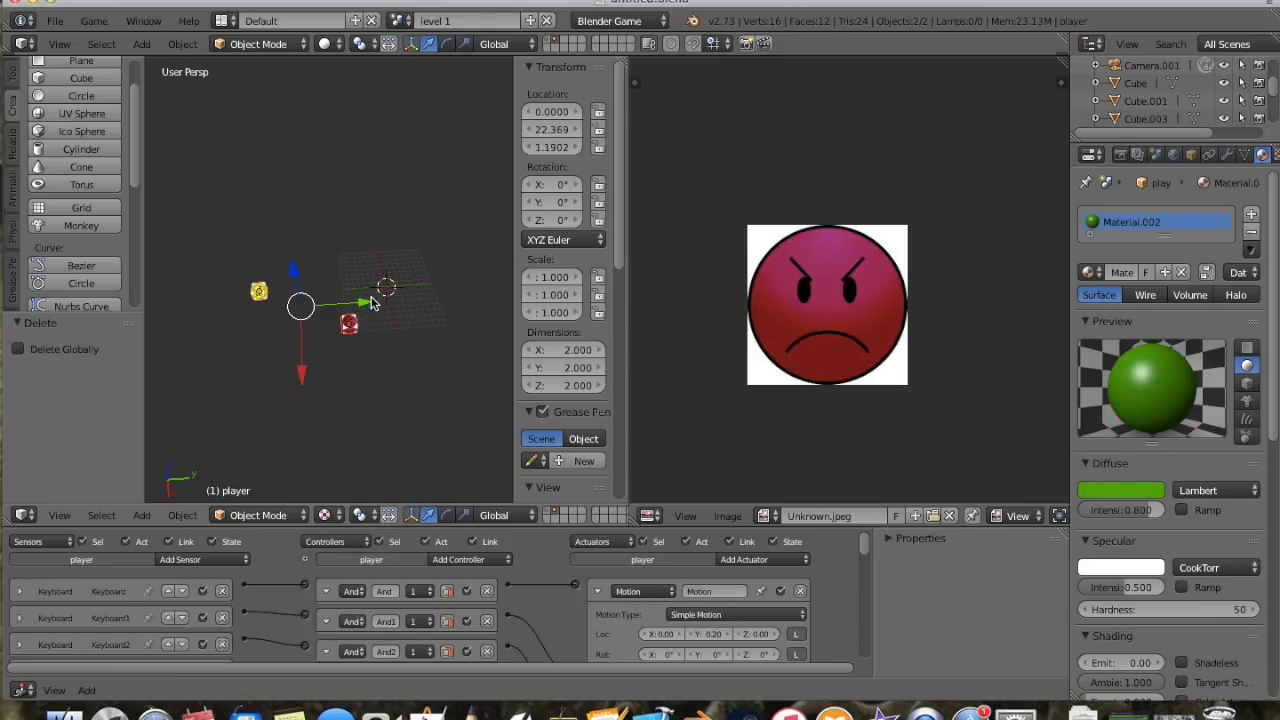
key("m")
left_click(516, 334)
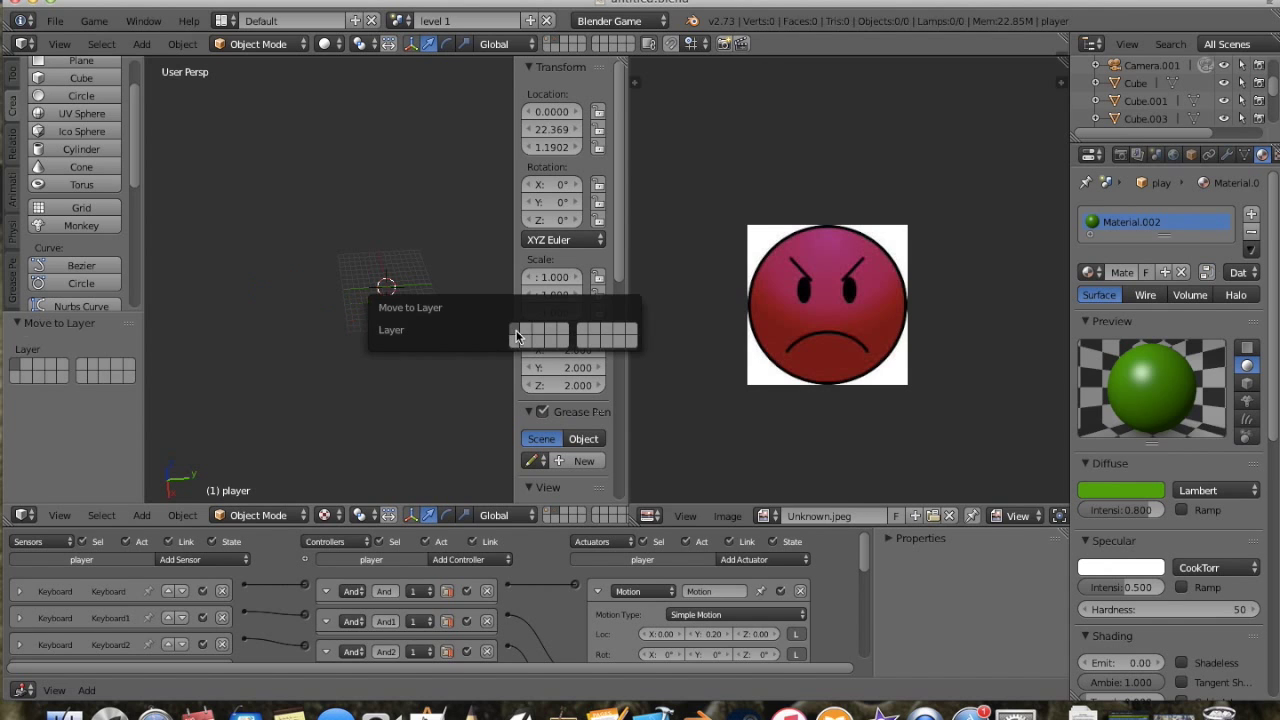
key("1")
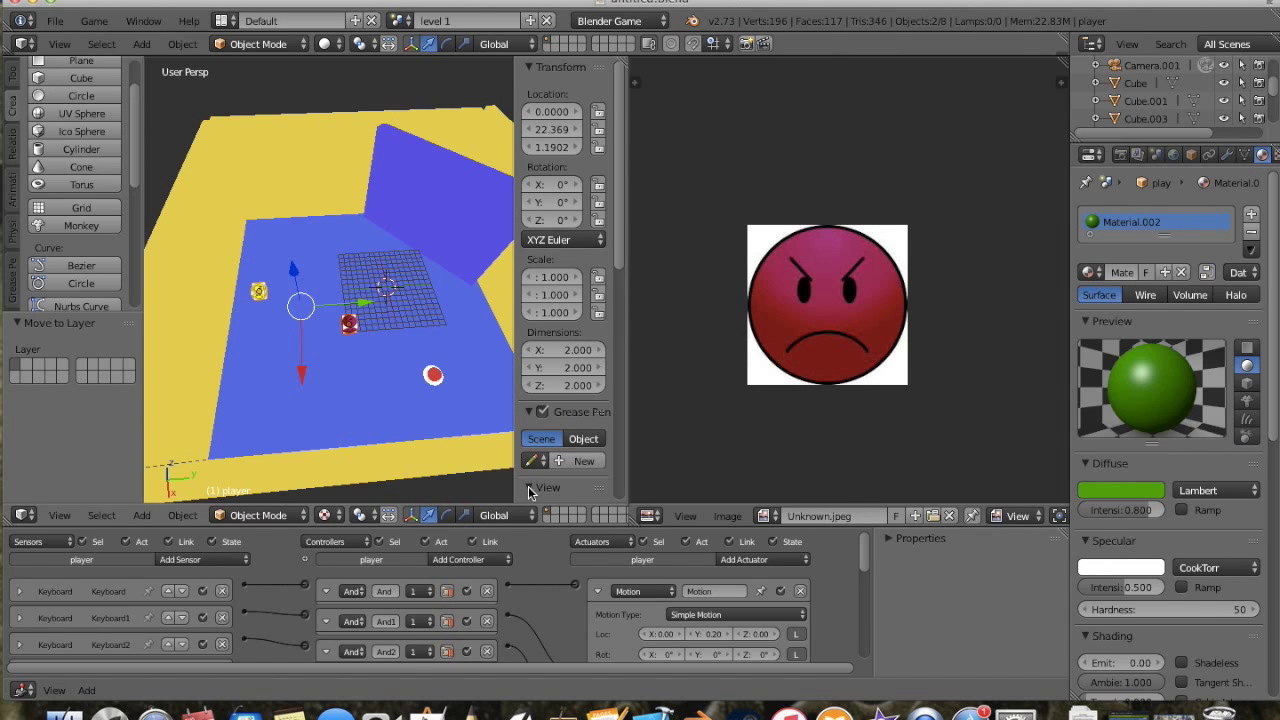
Step: Duplicate the npc.001 cube and move the copy about 13 units along the negative X axis
middle_click_drag(211, 341, 338, 346)
scroll(338, 348, "up", 3)
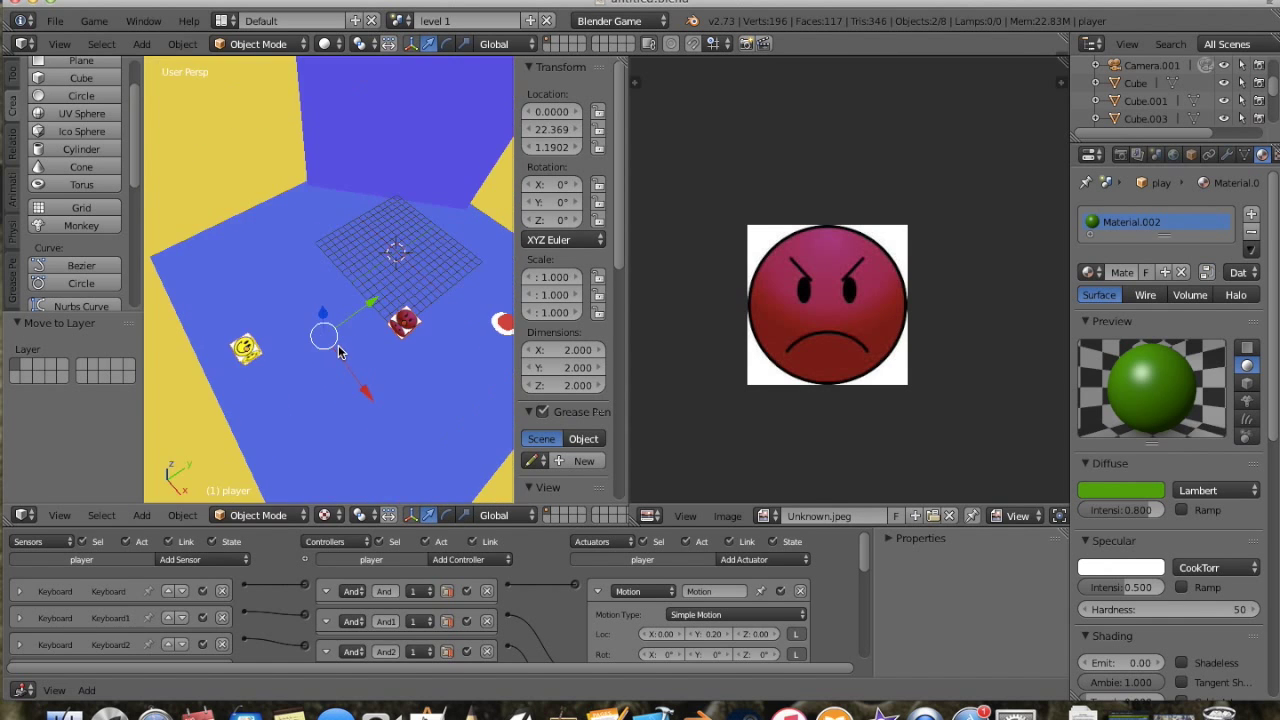
right_click(418, 320)
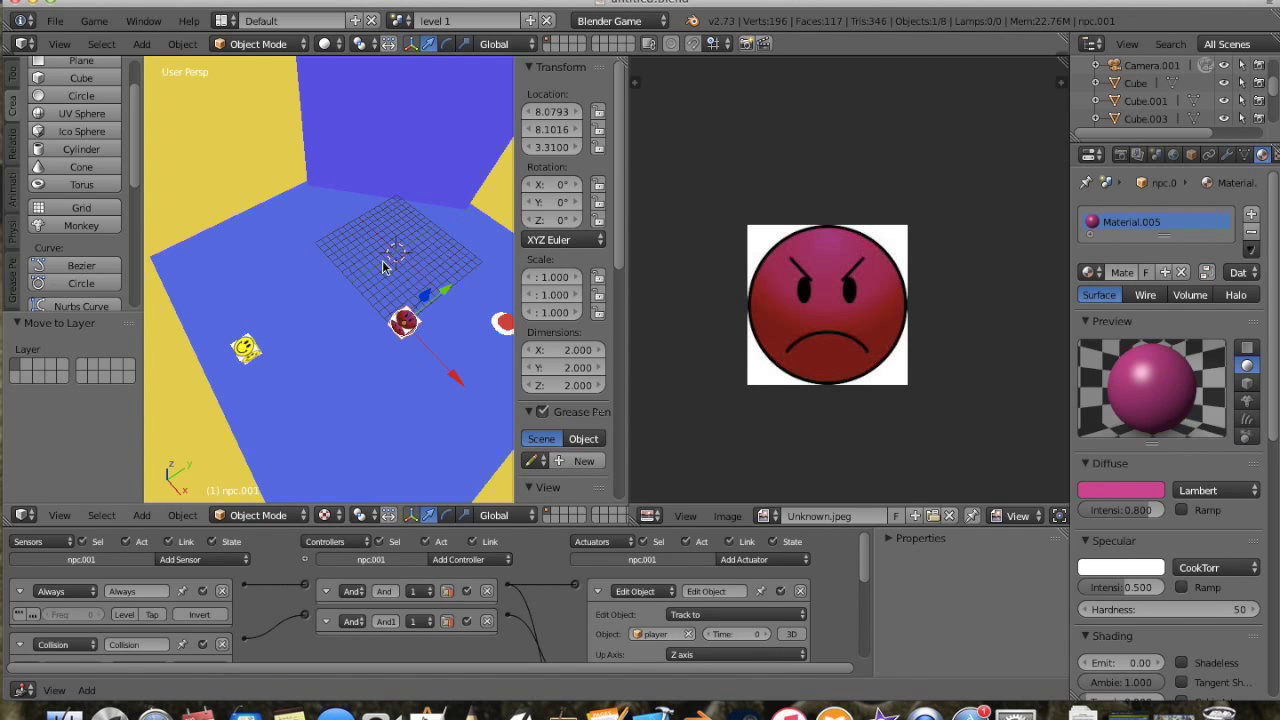
left_click(14, 80)
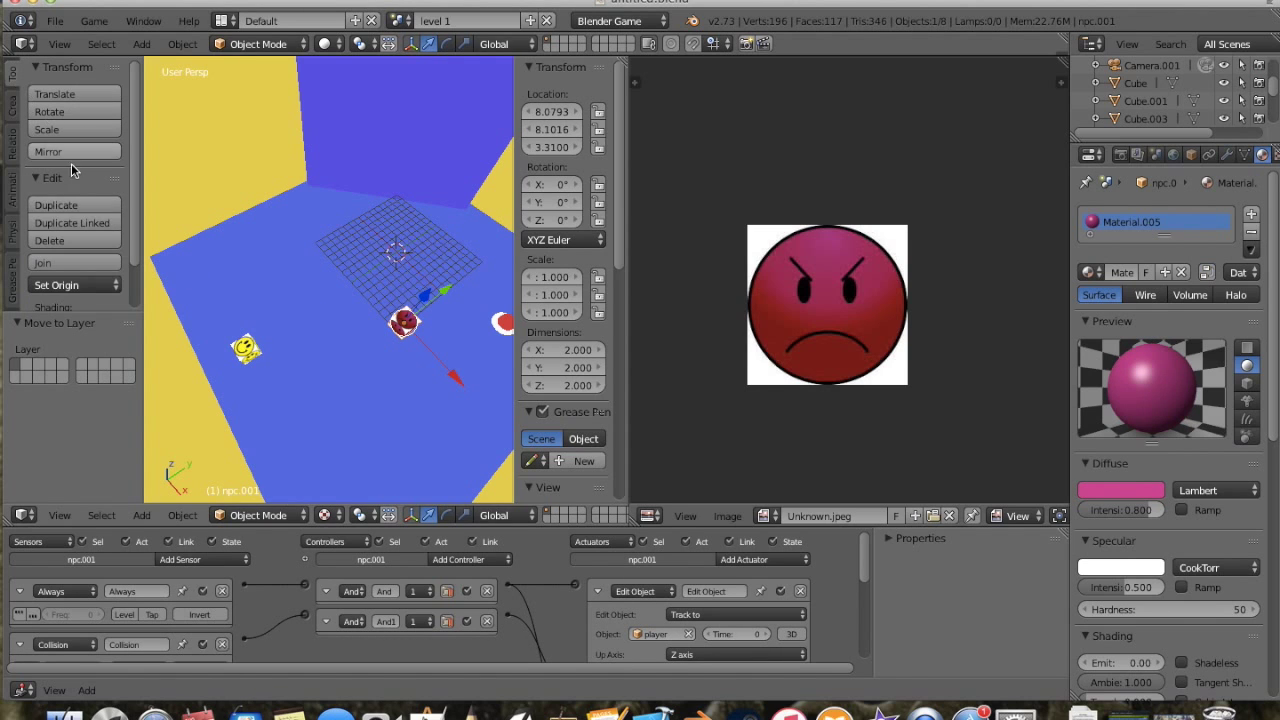
left_click(75, 205)
right_click(149, 229)
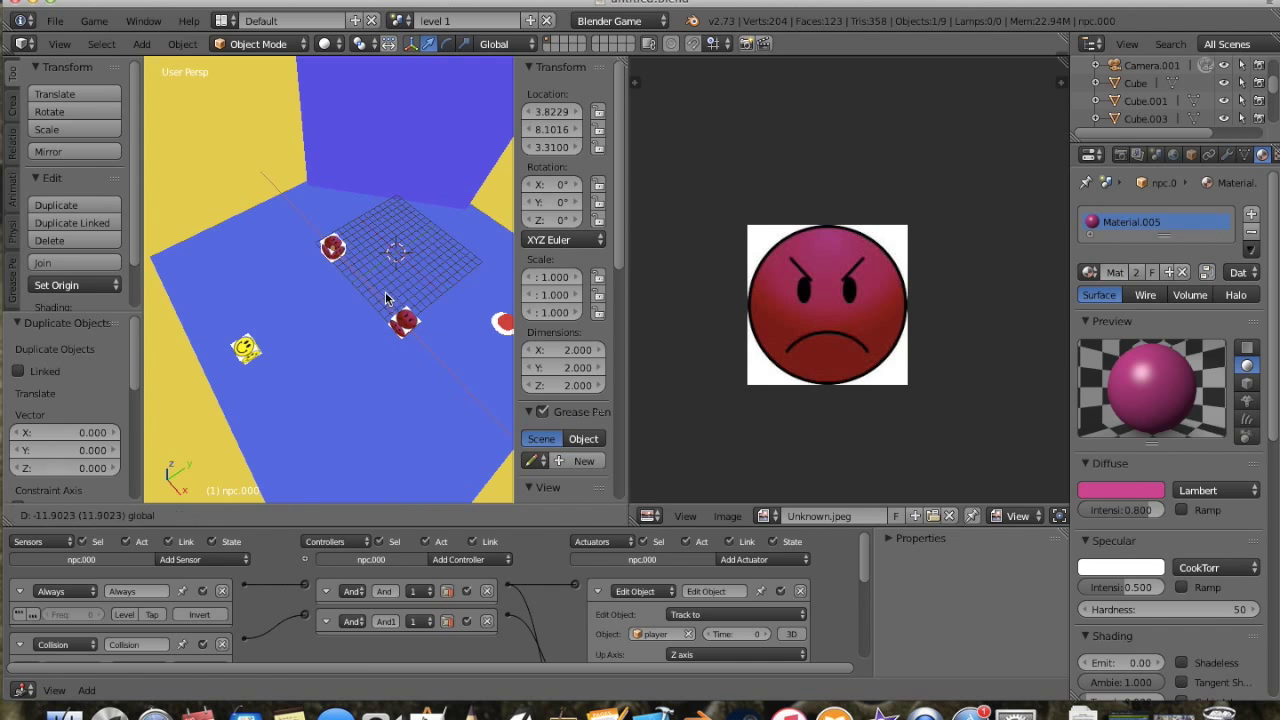
left_click(385, 291)
Step: Duplicate the new npc cube again and move that copy about 11.510 in Y and 8.658 in X
left_click(100, 209)
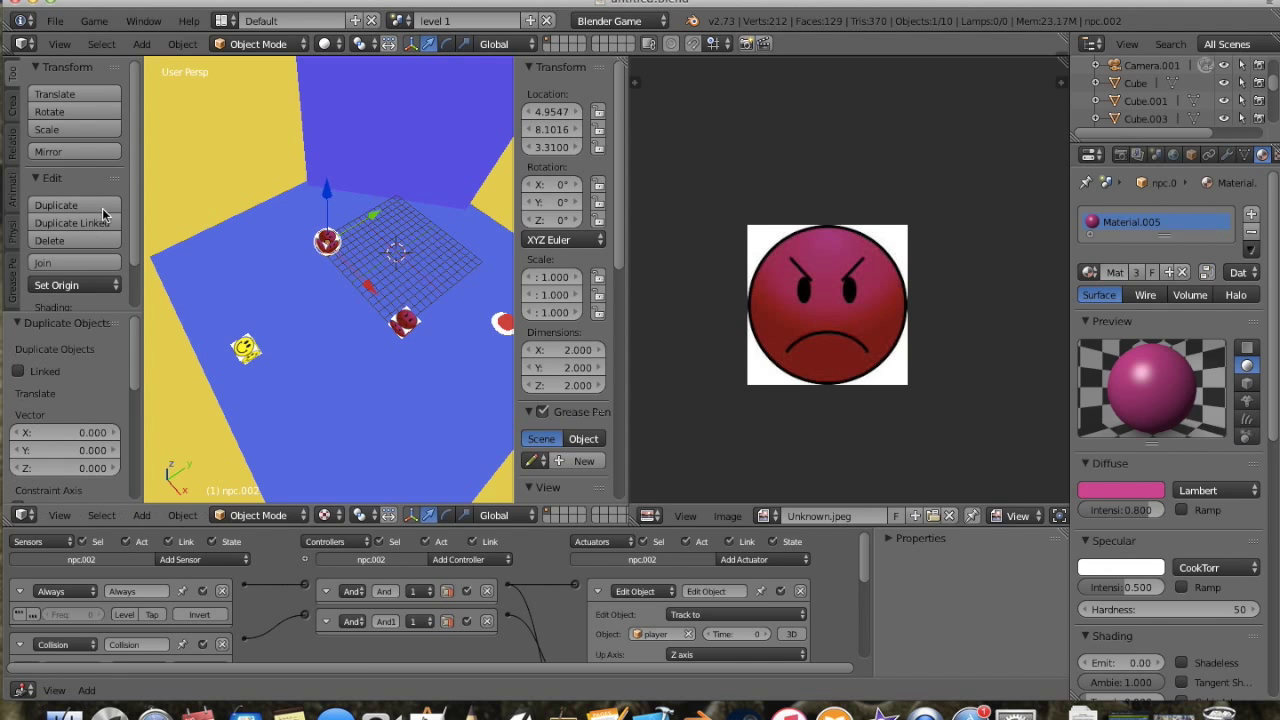
key("y")
left_click(441, 211)
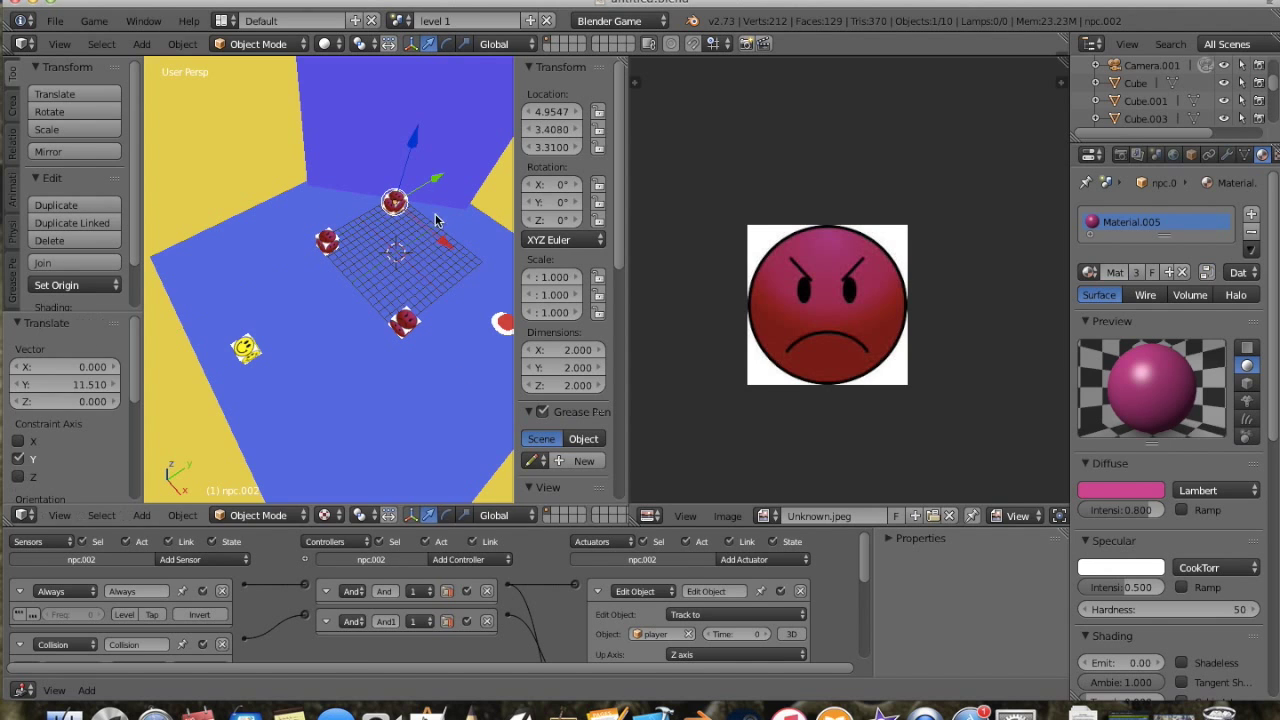
key("g")
key("x")
left_click(497, 282)
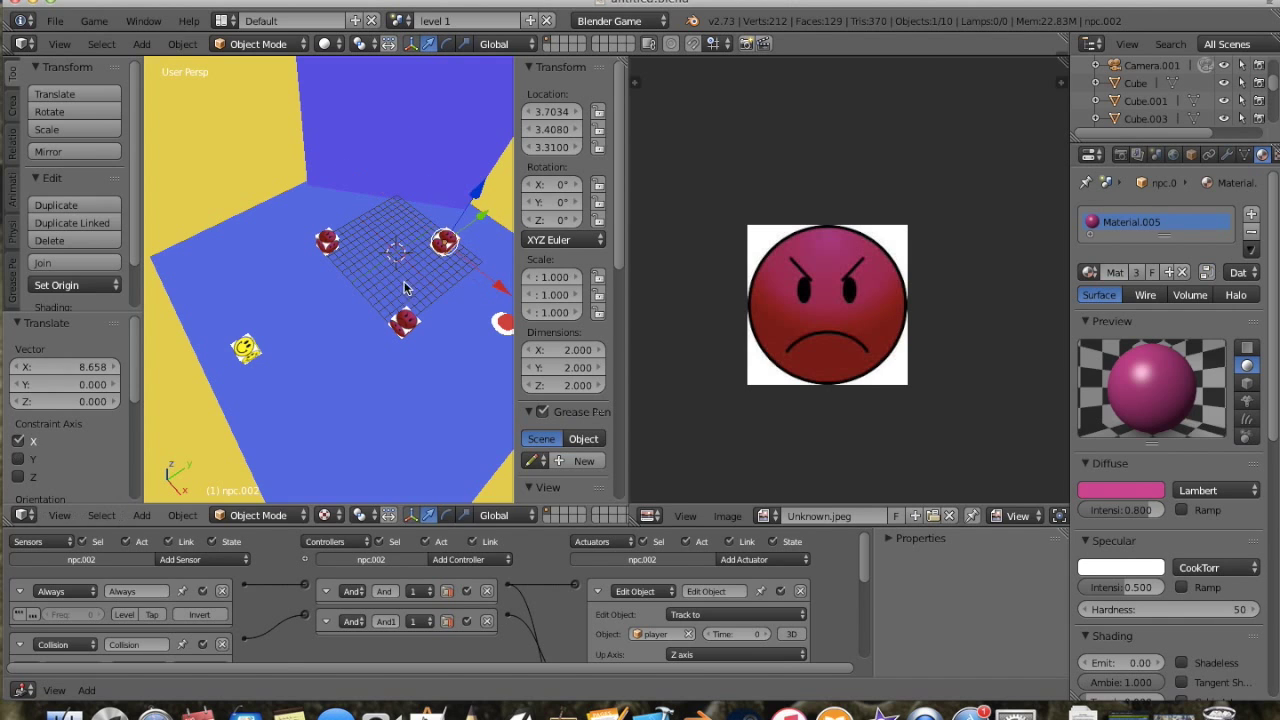
Step: Select the blue floor plane and move it to layer 2
middle_click_drag(348, 279, 449, 285)
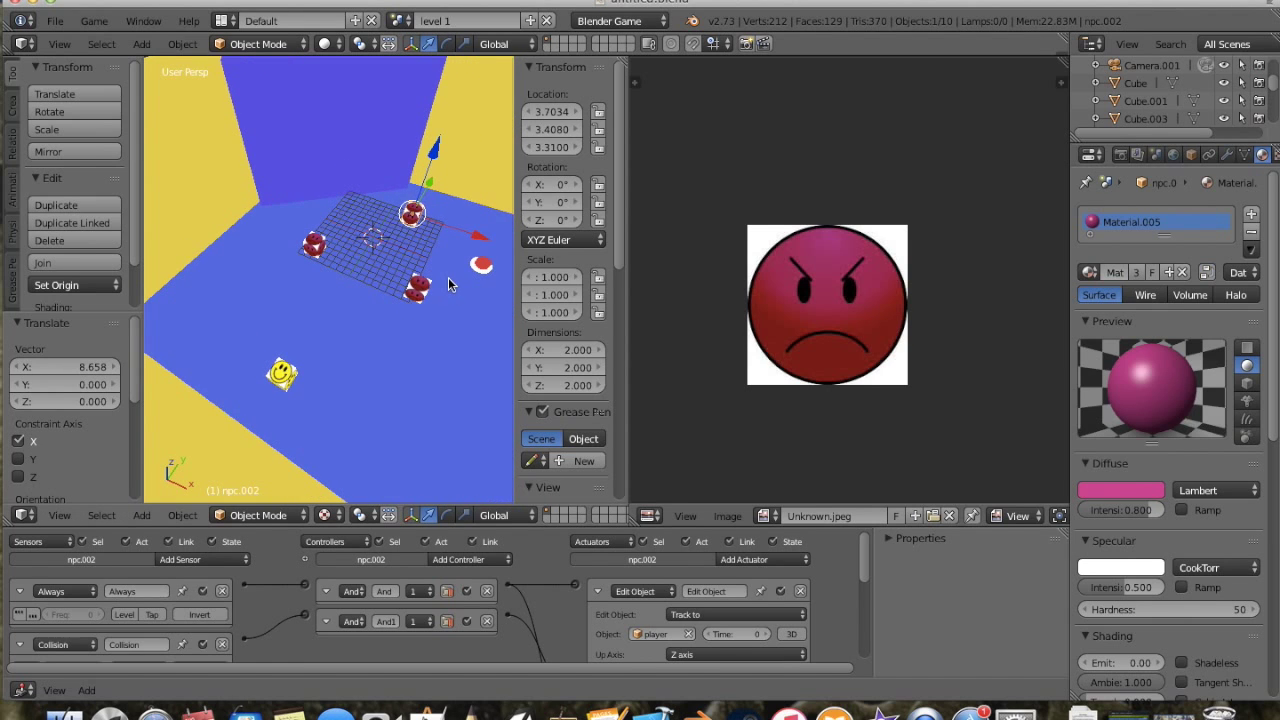
right_click(270, 383)
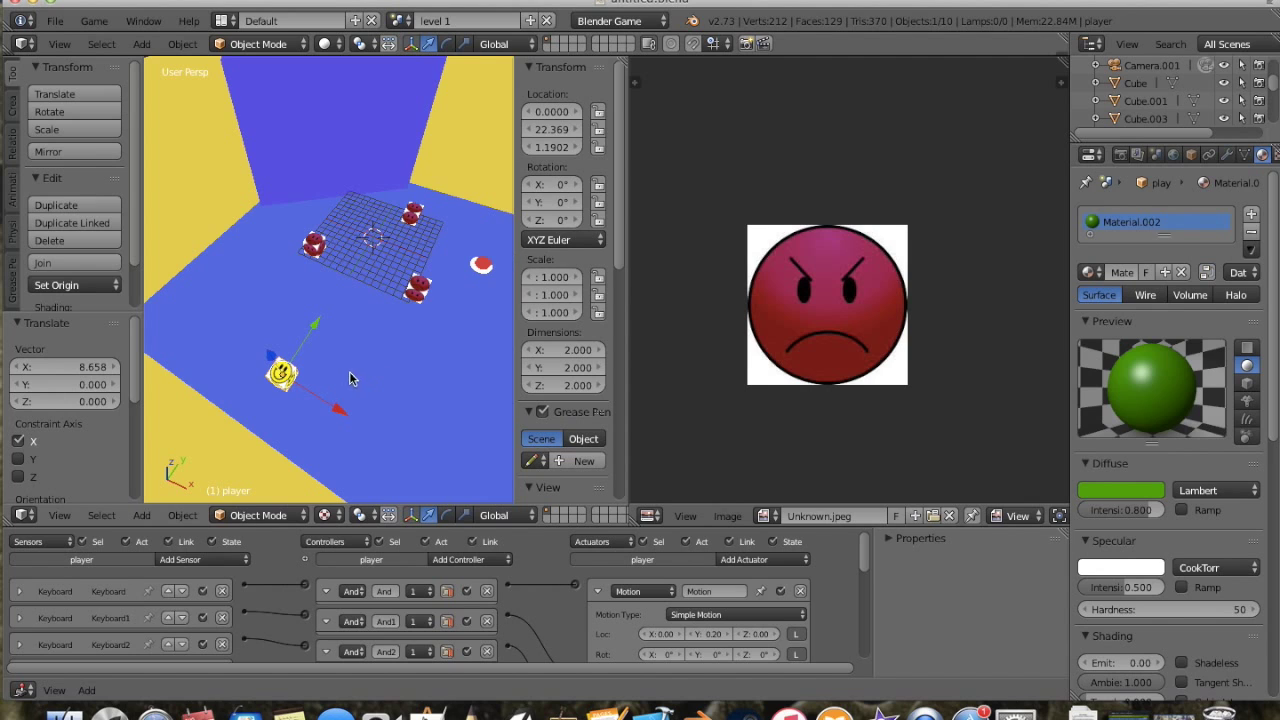
scroll(215, 330, "down", 3)
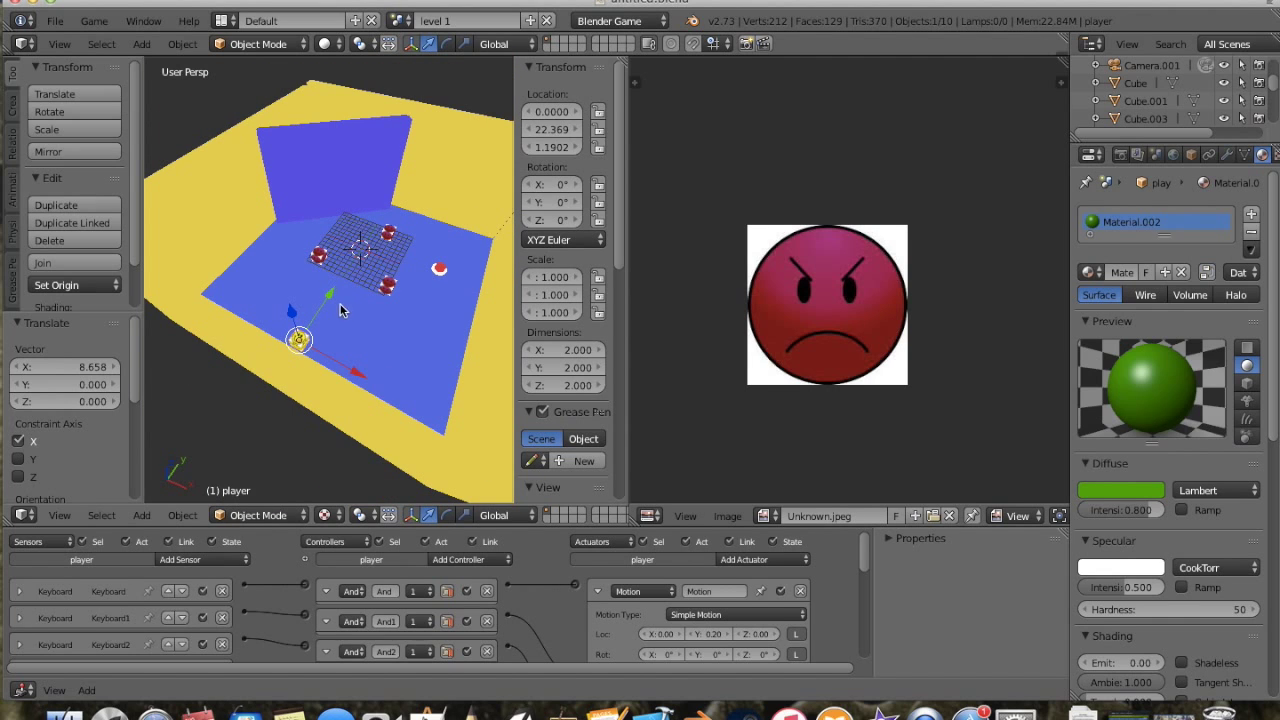
middle_click_drag(367, 351, 283, 358)
right_click(283, 358)
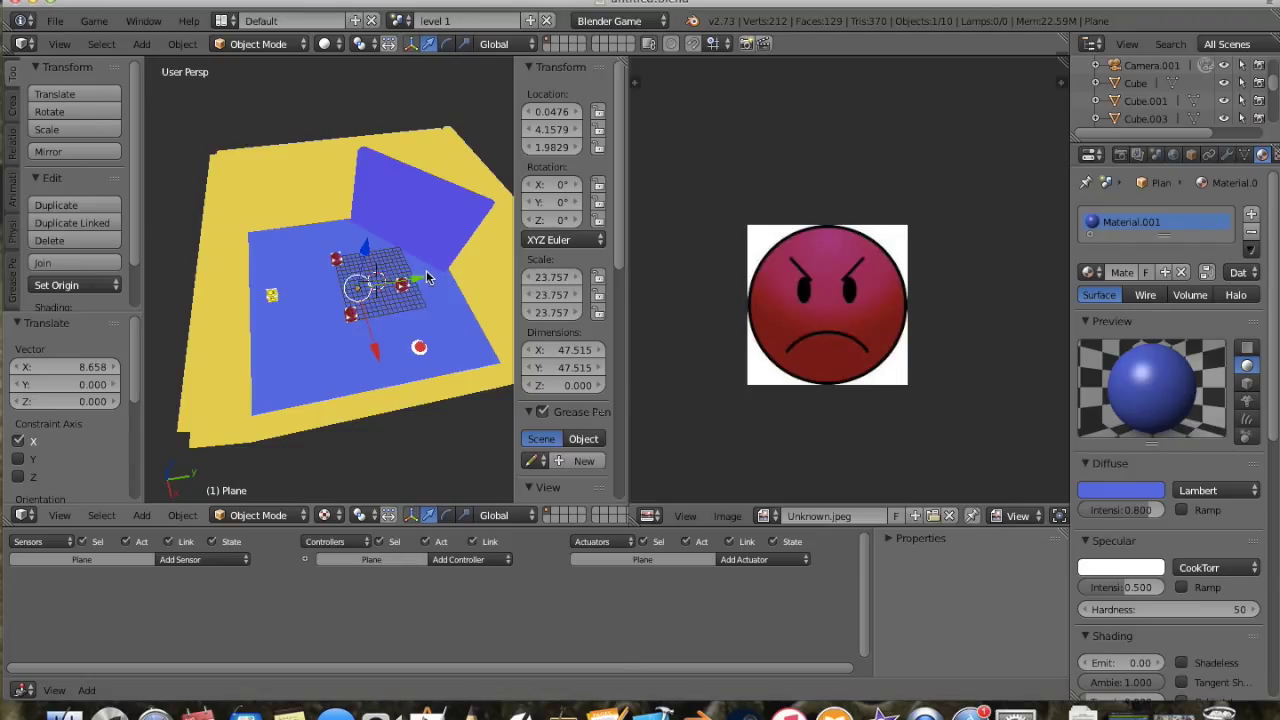
scroll(362, 337, "up", 3)
scroll(361, 337, "up", 2)
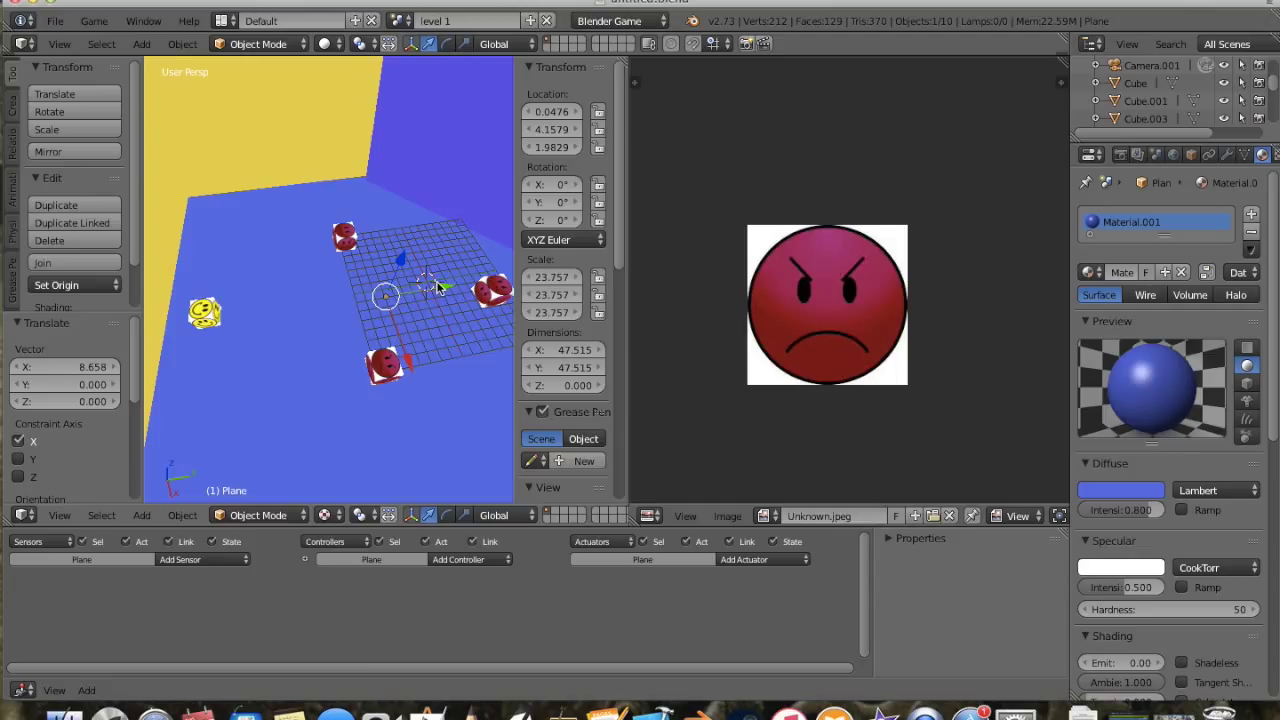
key("m")
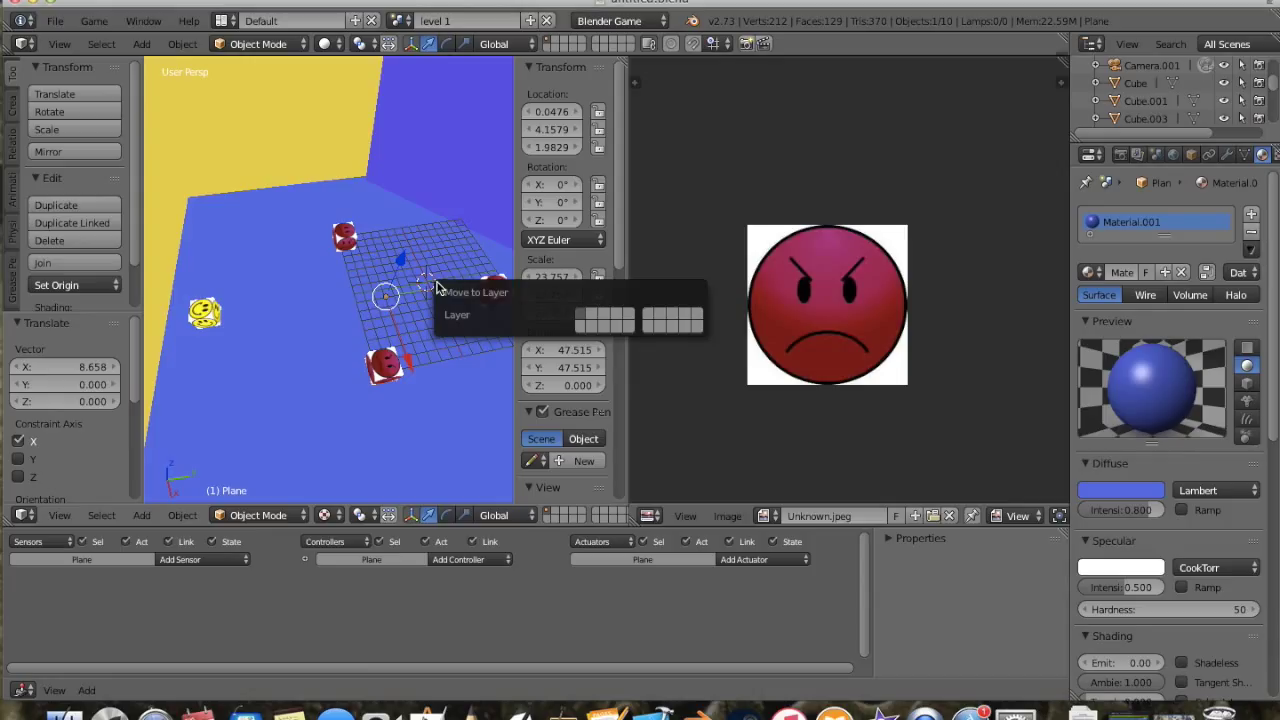
left_click(591, 315)
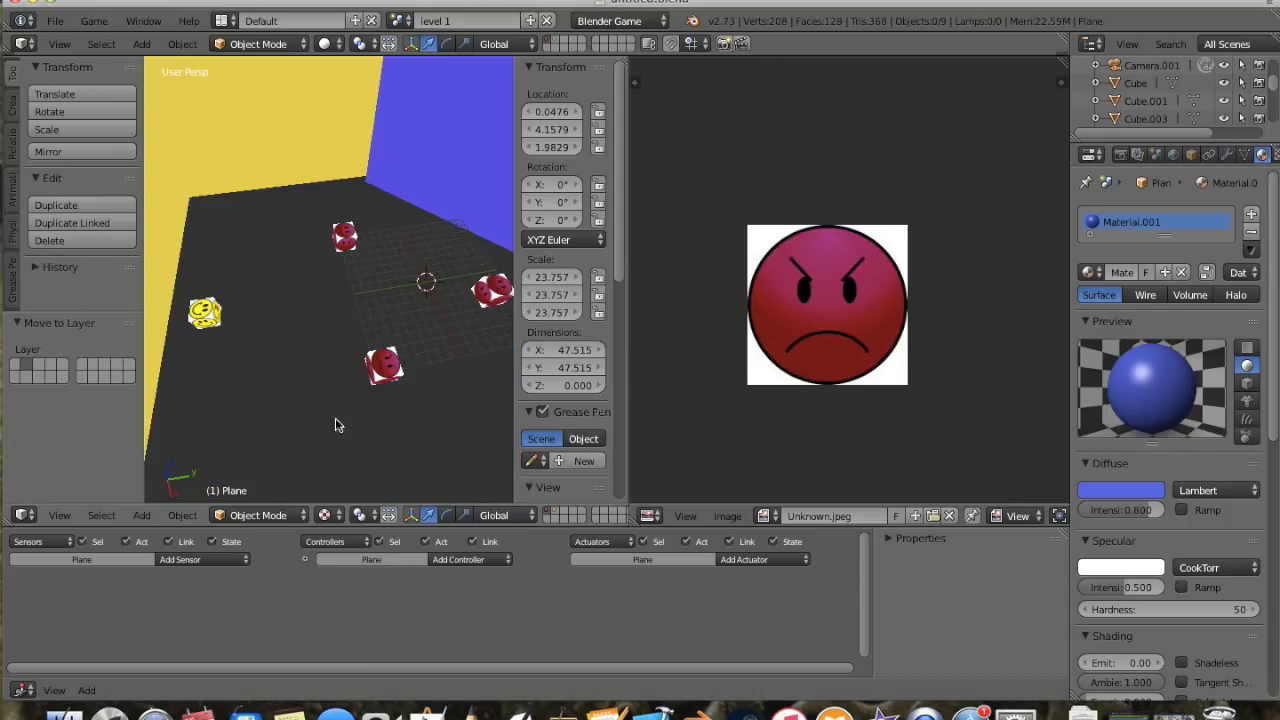
Step: Select the yellow wall object Cube.003 and move it to layer 2
right_click(279, 132)
key("m")
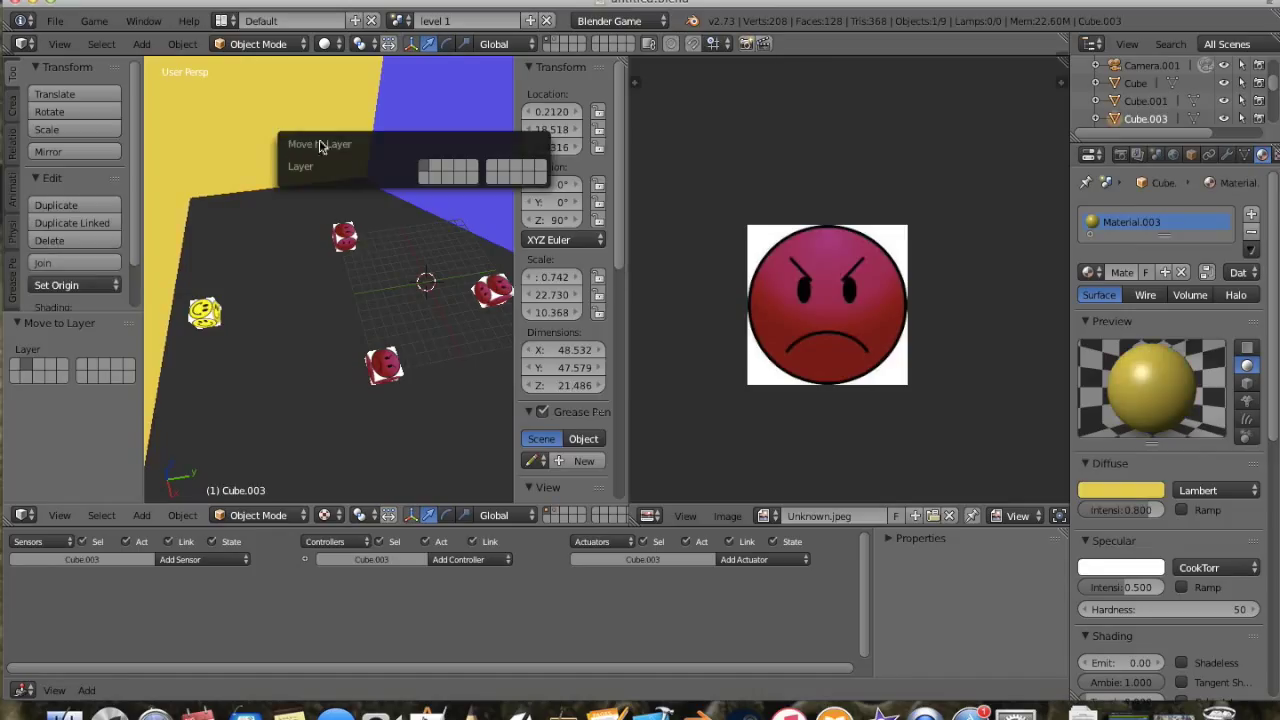
left_click(433, 168)
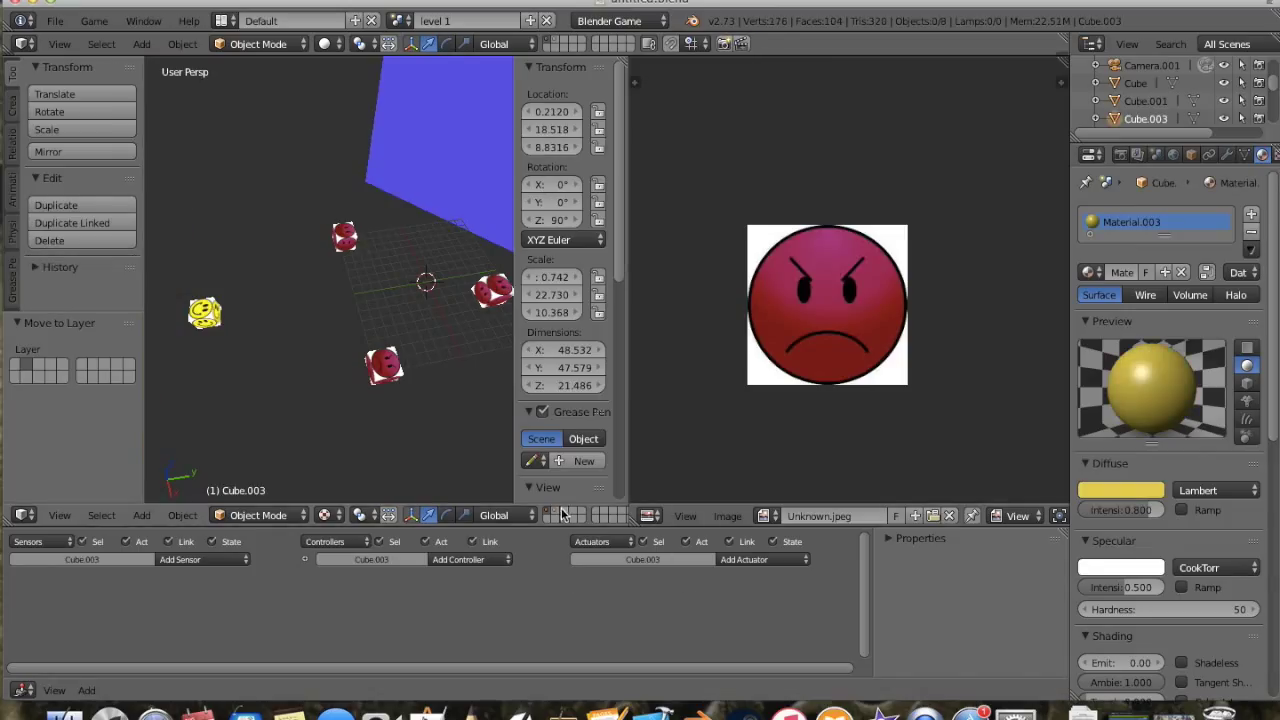
Step: Show layer 2 and move the yellow walls about -79.601 along Y, away from the floor plane
left_click(558, 515)
scroll(381, 310, "down", 5)
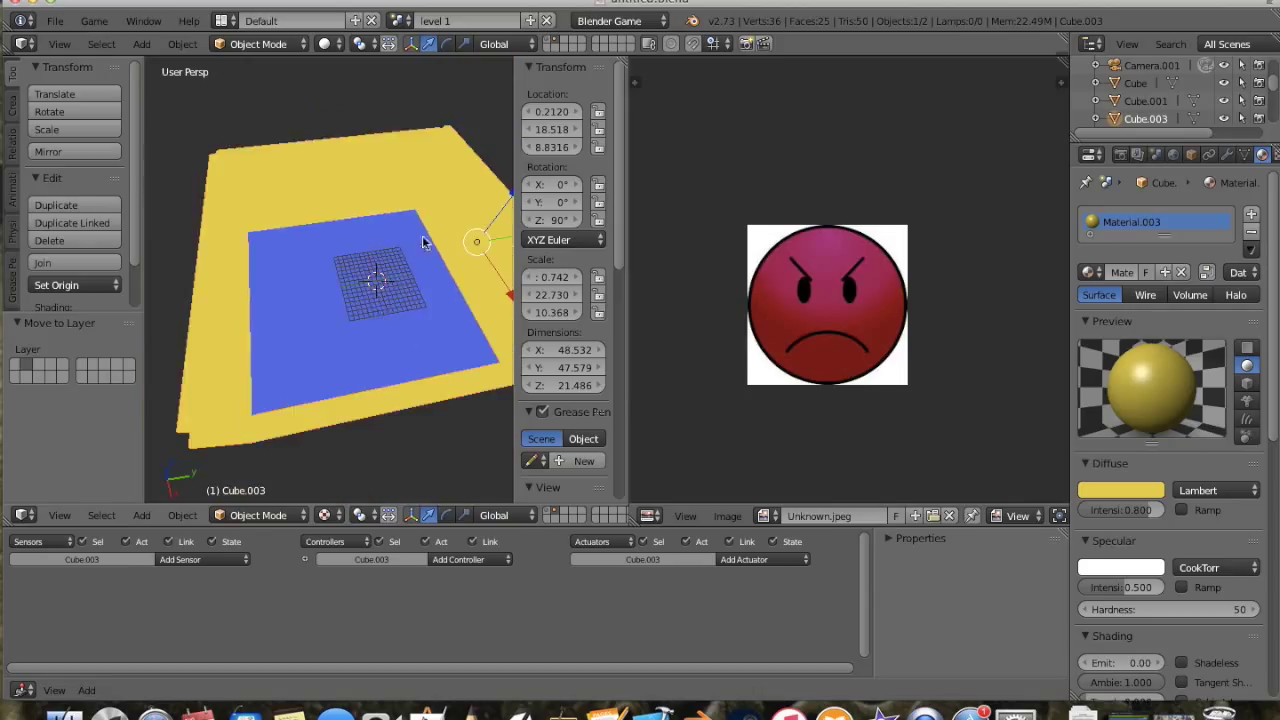
scroll(386, 302, "down", 2)
left_click_drag(456, 252, 214, 316)
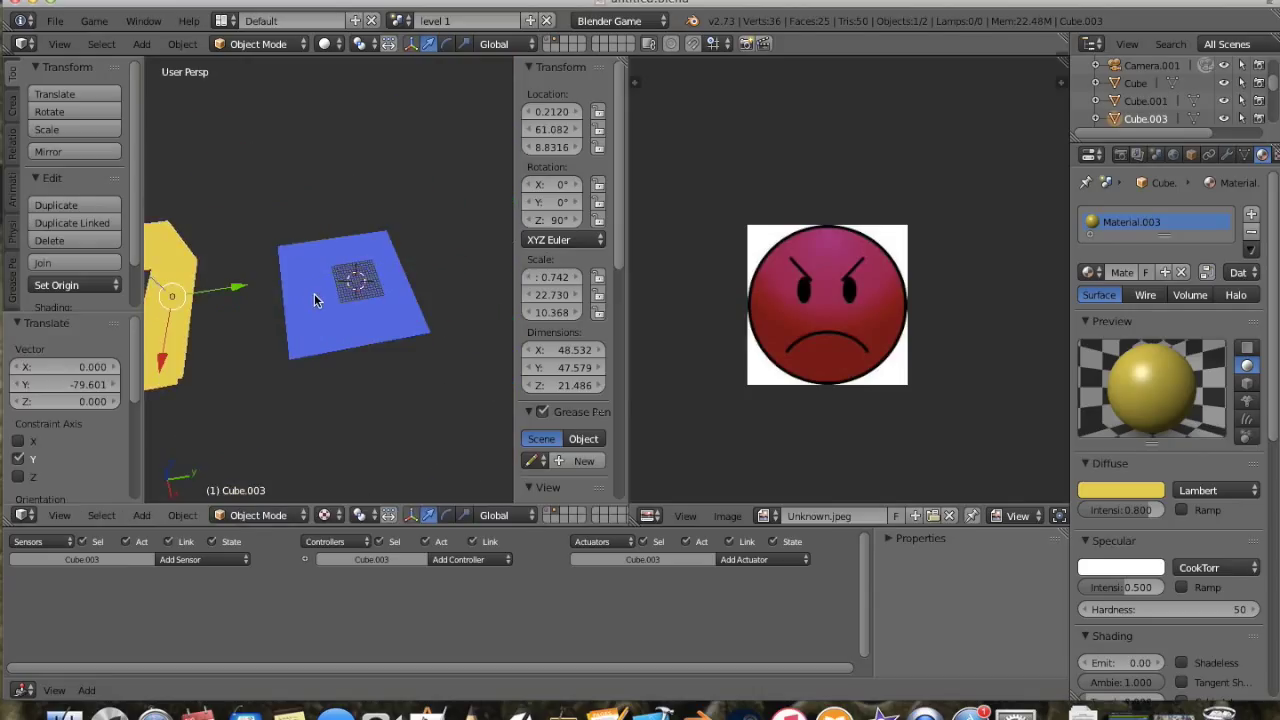
Step: Select the blue floor plane and unlink Unknown.jpeg from the image editor
right_click(314, 293)
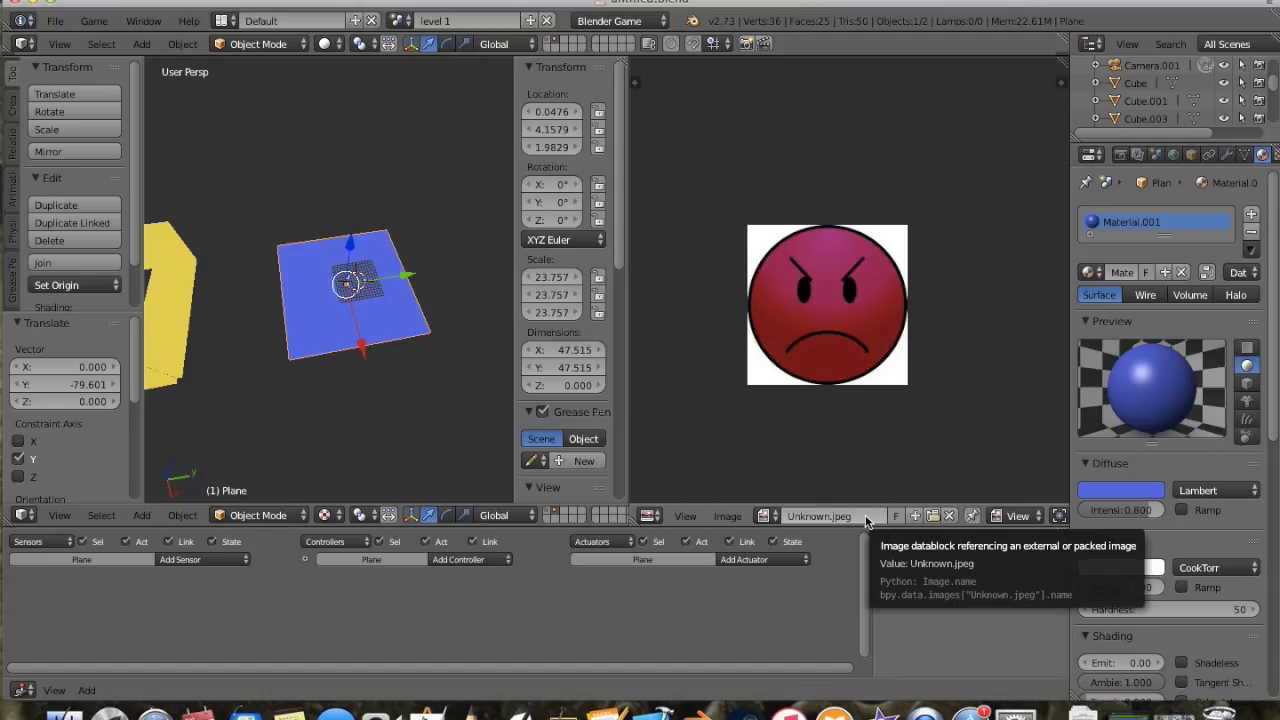
left_click(949, 516)
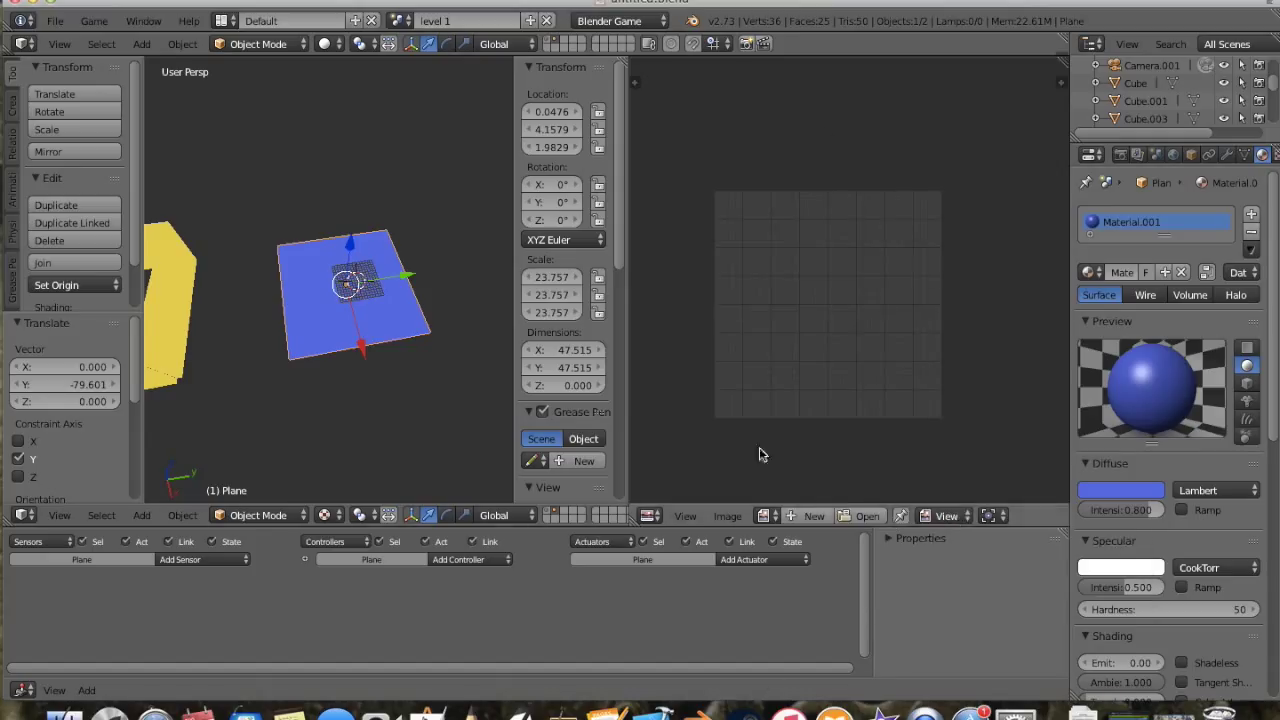
Step: Open the checkered tile image 21889.jpg from the Desktop folder in the image editor
left_click(868, 516)
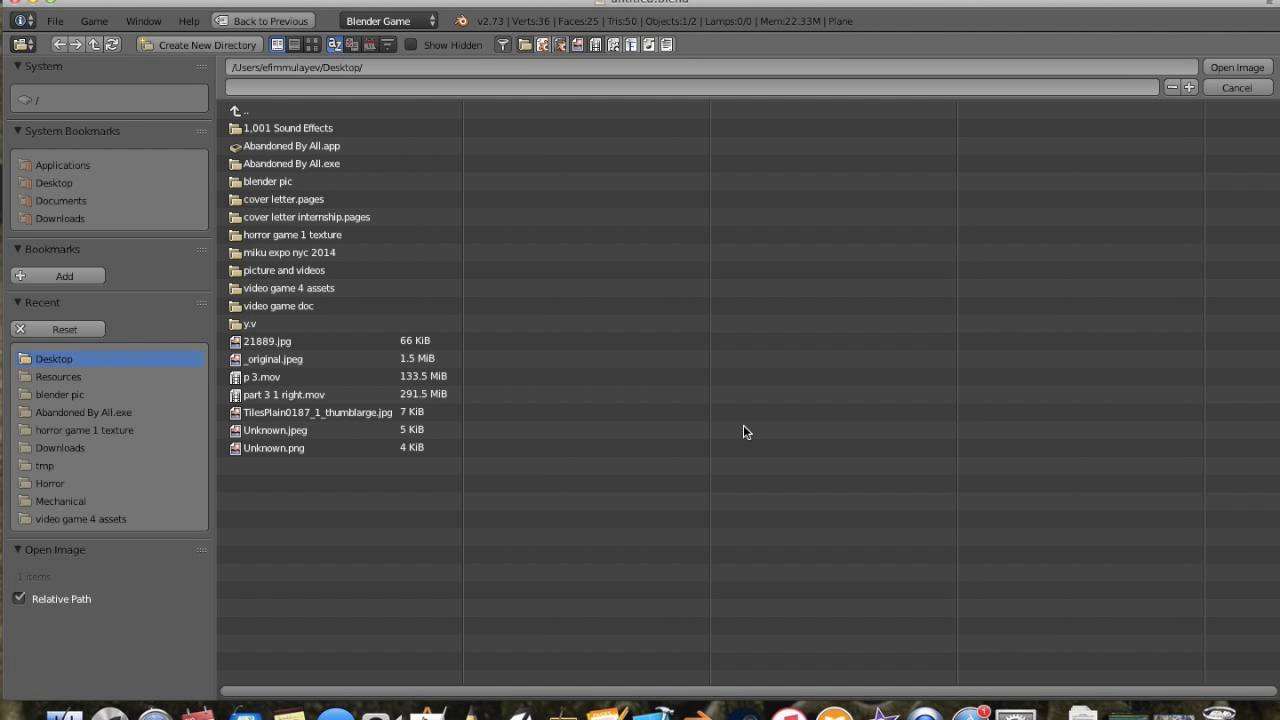
left_click_drag(233, 10, 668, 189)
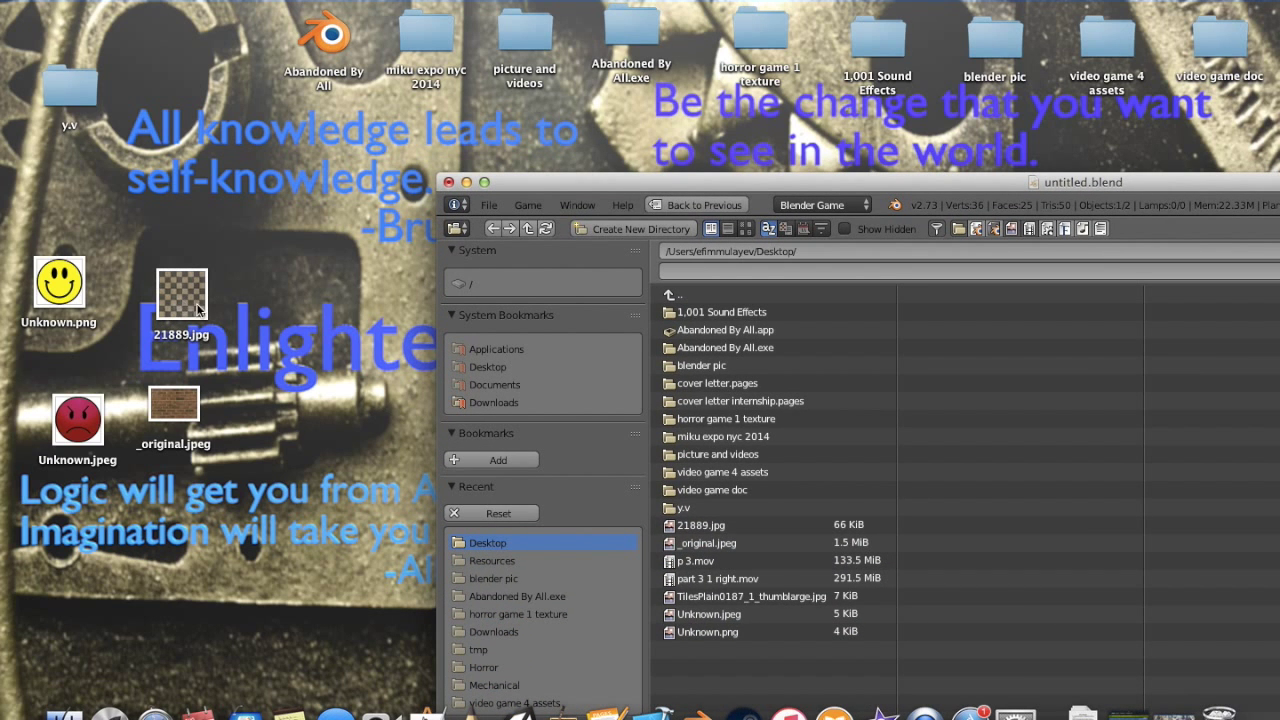
left_click(745, 523)
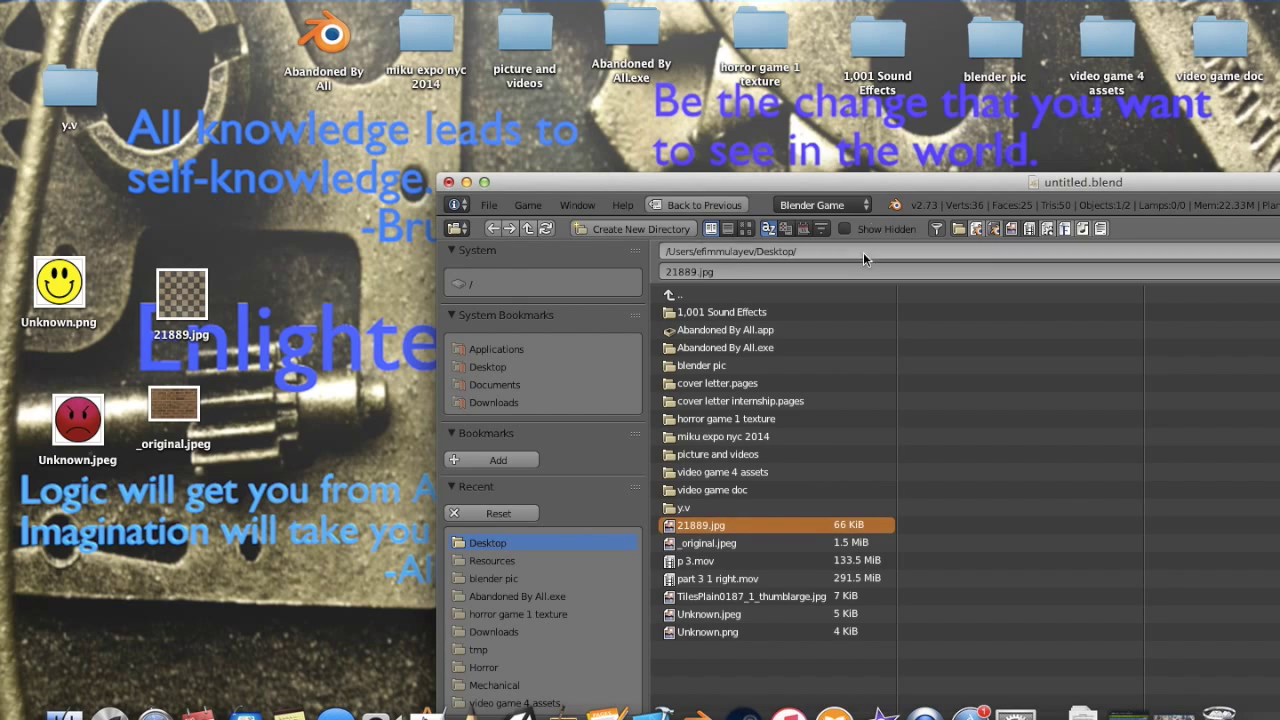
left_click_drag(876, 186, 420, 55)
double_click(420, 55)
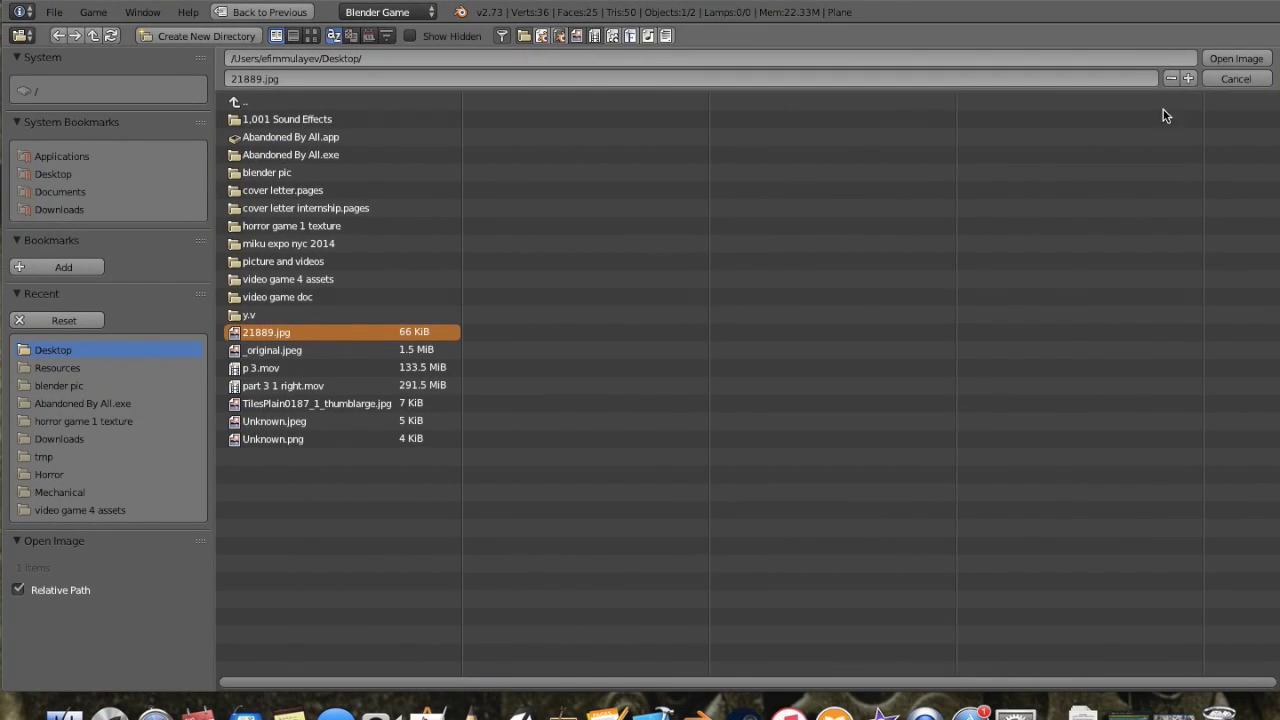
left_click(1213, 60)
Step: Unwrap the blue floor plane in Edit Mode so the 21889.jpg tile image maps onto its face
scroll(812, 385, "down", 3)
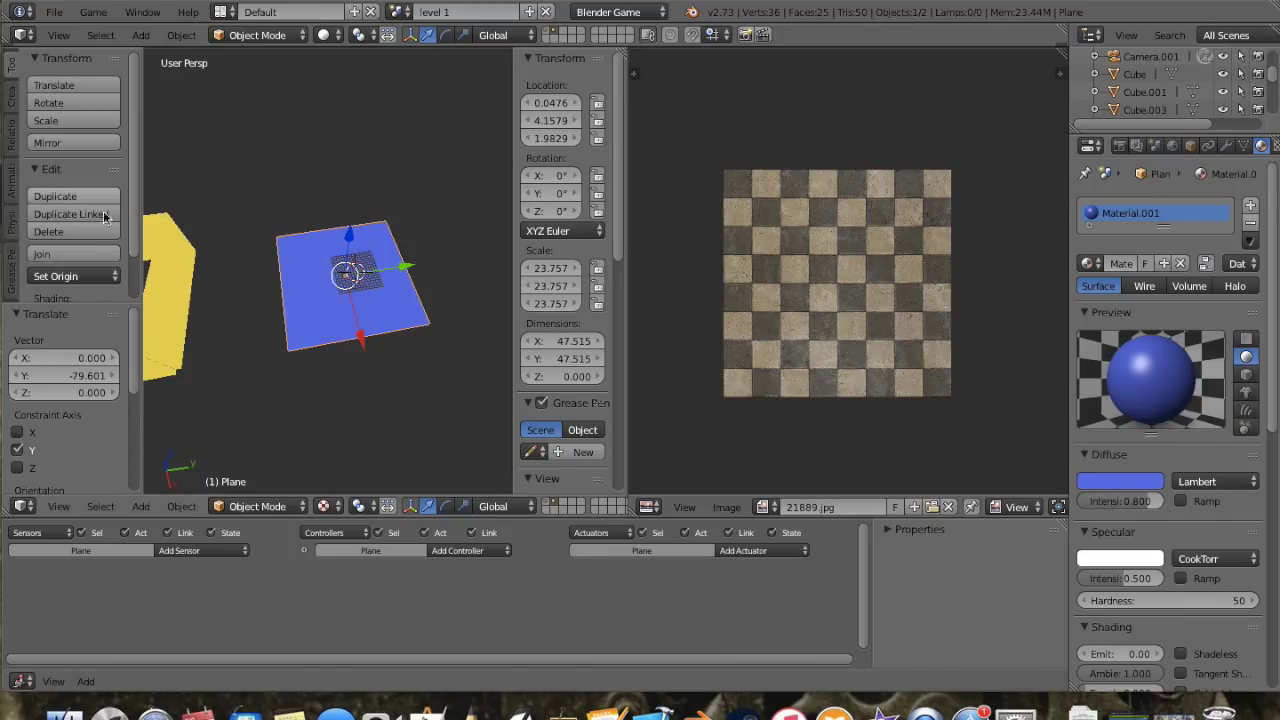
key("Tab")
scroll(45, 265, "down", 8)
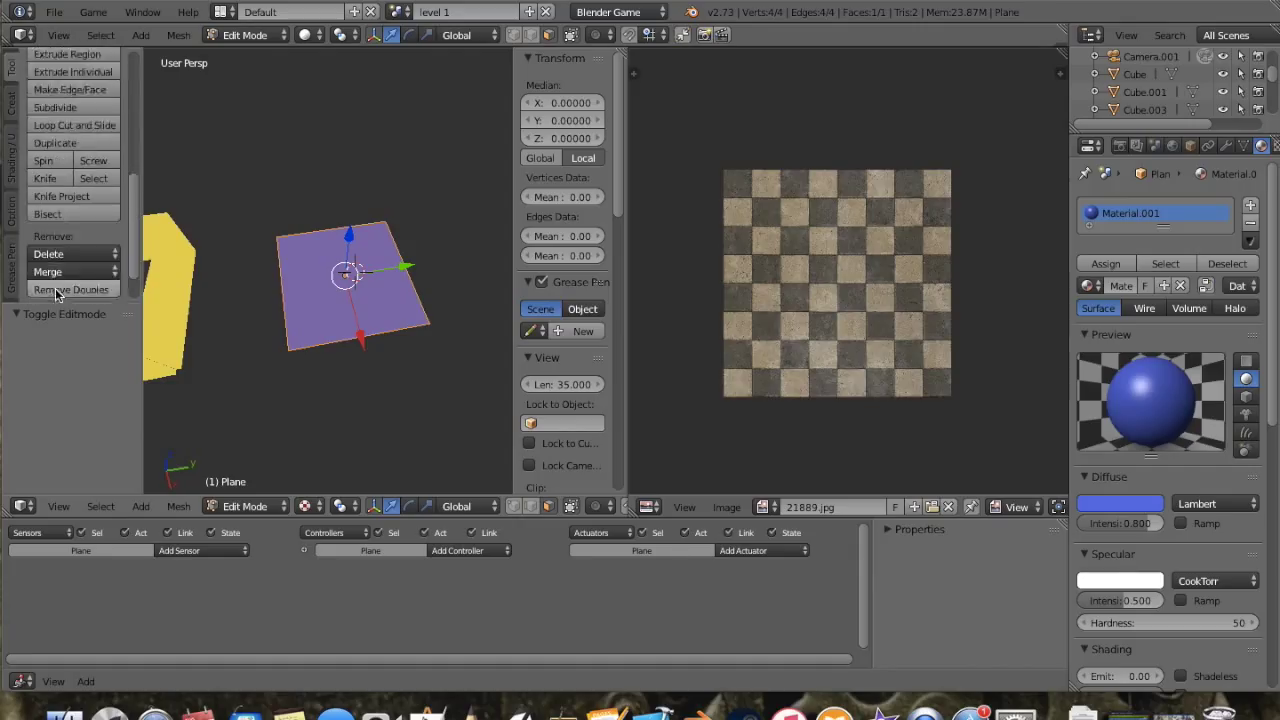
left_click(12, 135)
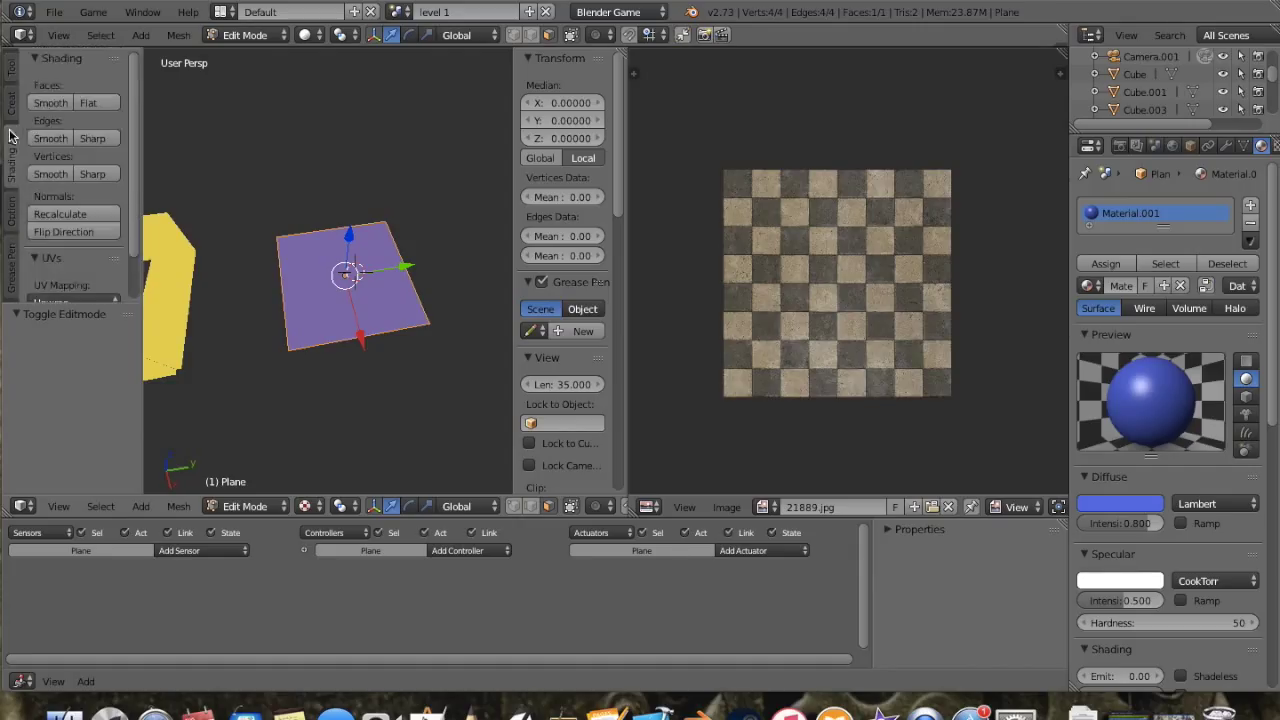
left_click(91, 252)
left_click(99, 271)
Step: Examine the checkered tile texture on the floor plane from several angles, including edge-on
middle_click_drag(343, 391, 218, 357)
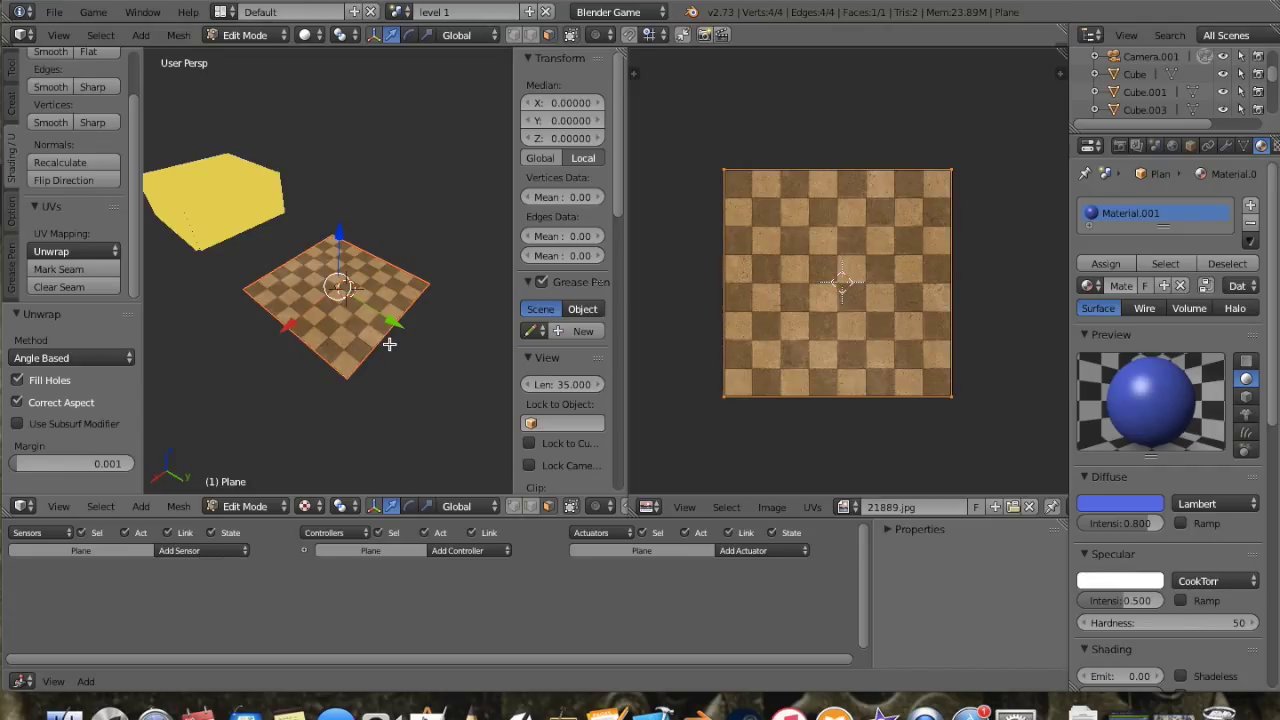
middle_click_drag(266, 340, 326, 315)
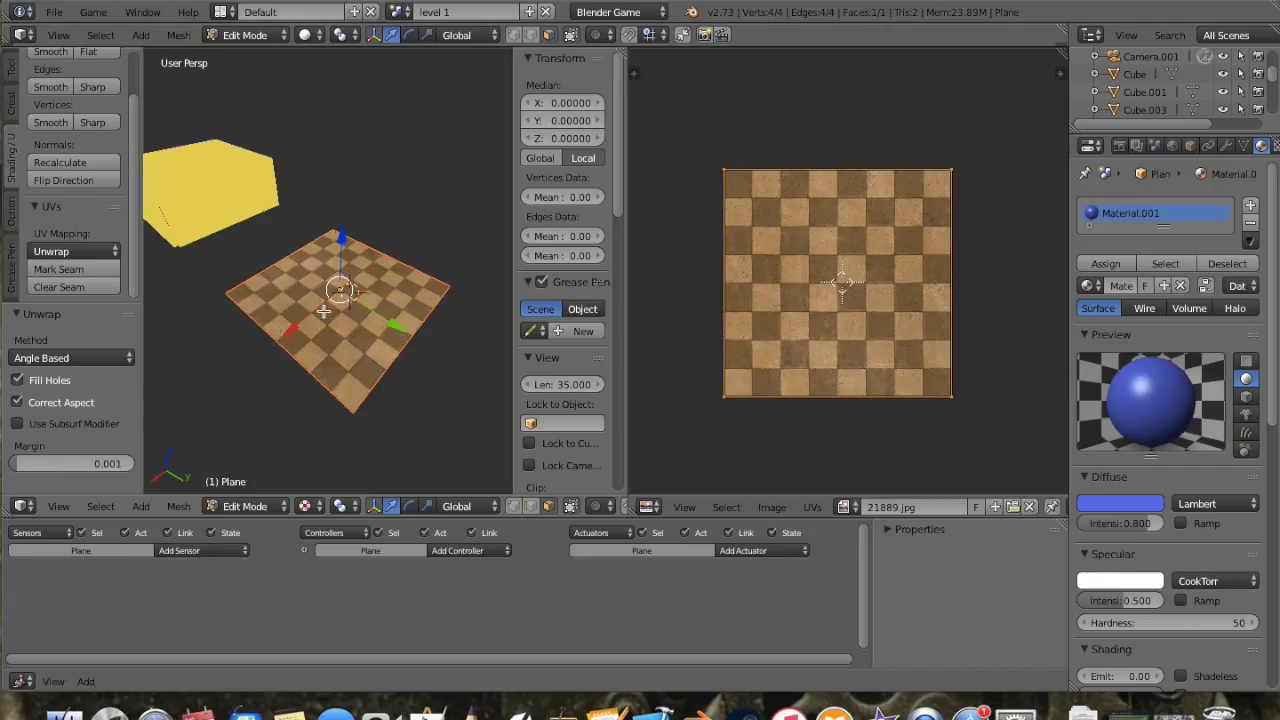
middle_click_drag(275, 348, 307, 399)
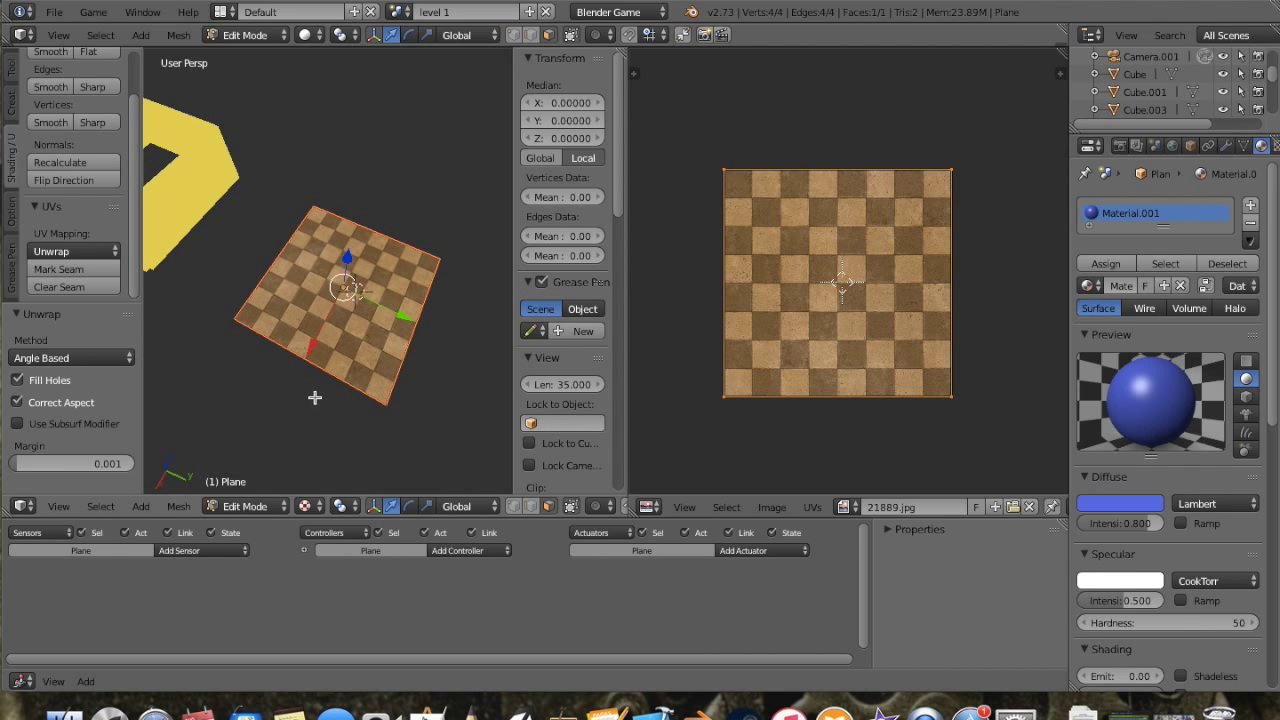
middle_click_drag(322, 396, 345, 359)
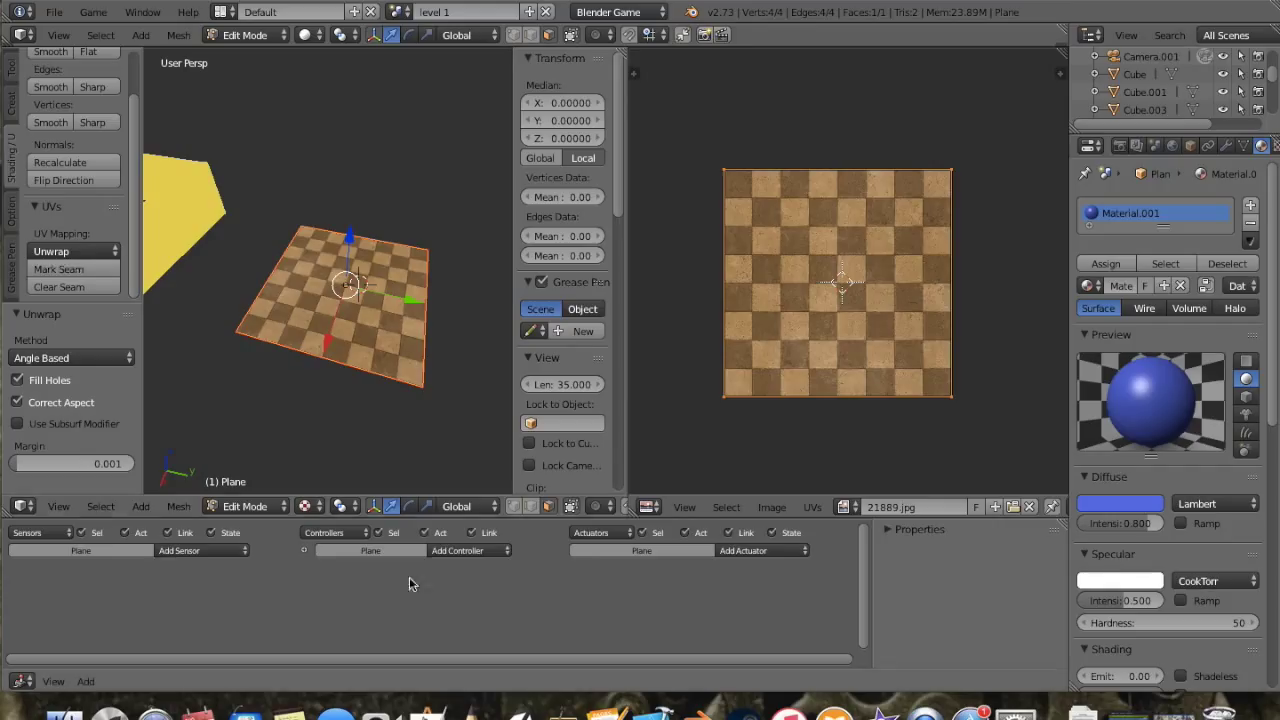
scroll(409, 580, "down", 1)
middle_click_drag(337, 402, 326, 288)
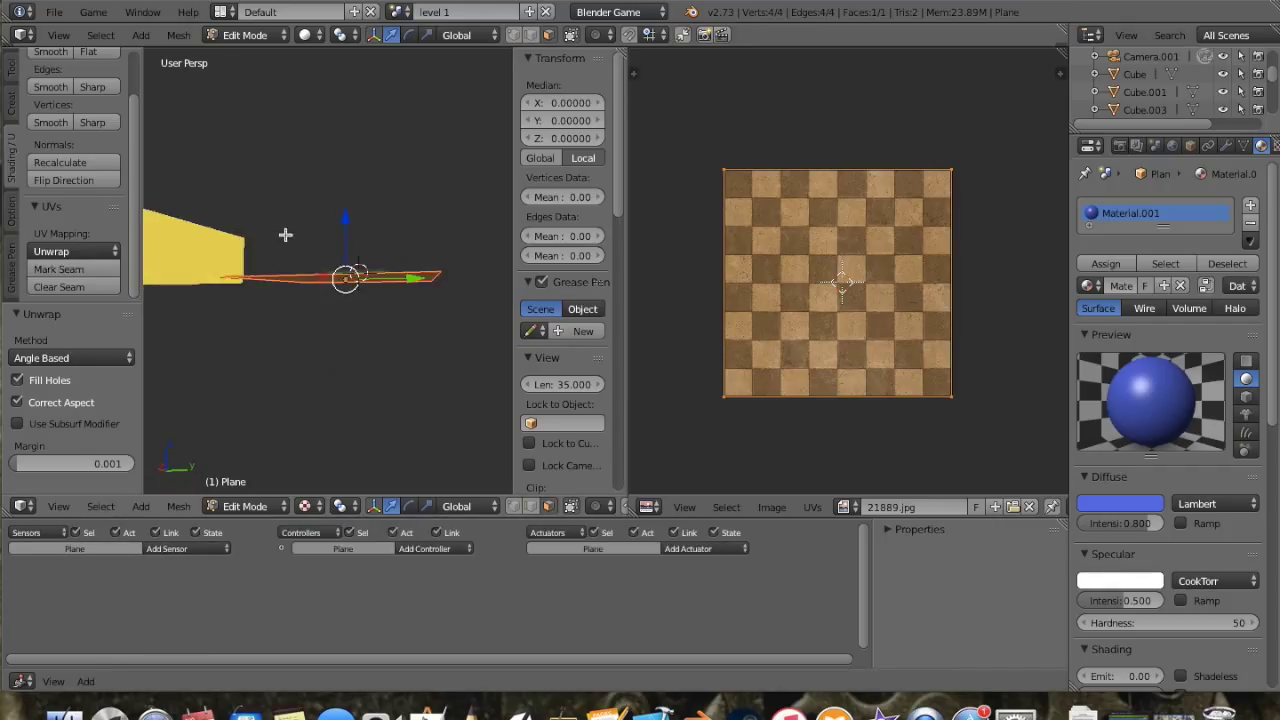
middle_click_drag(286, 234, 331, 375)
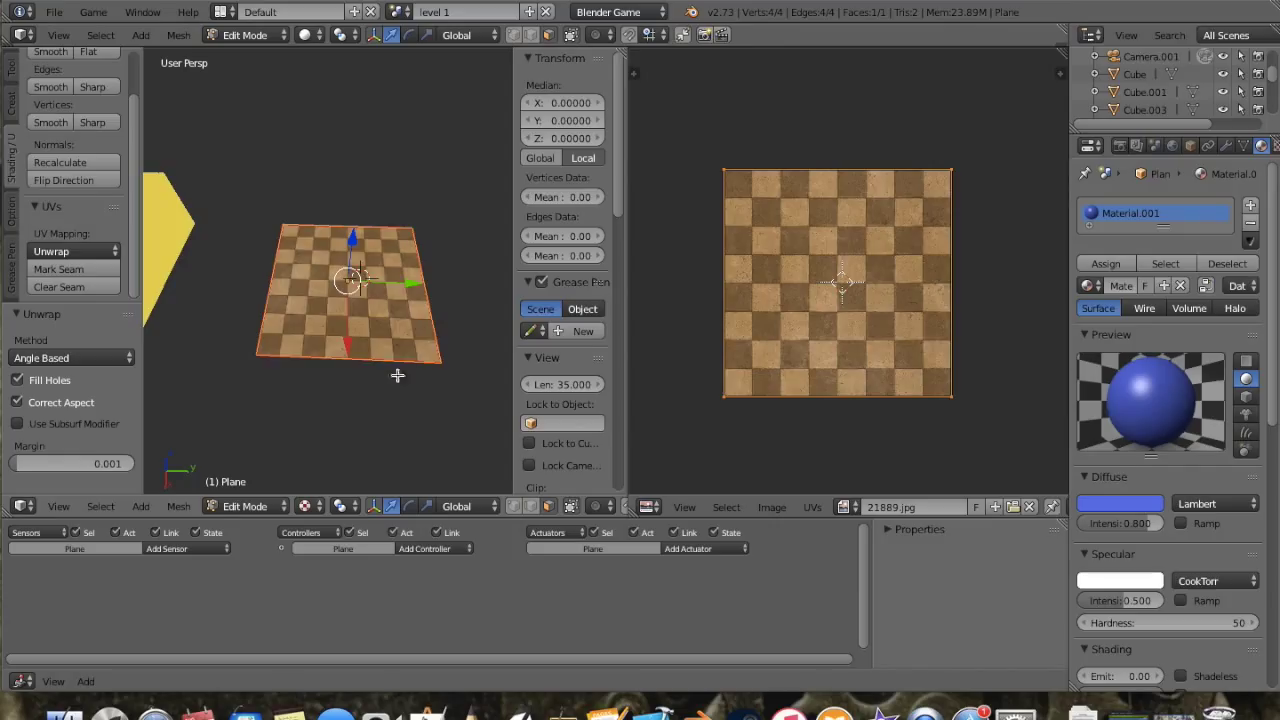
middle_click_drag(410, 357, 312, 341)
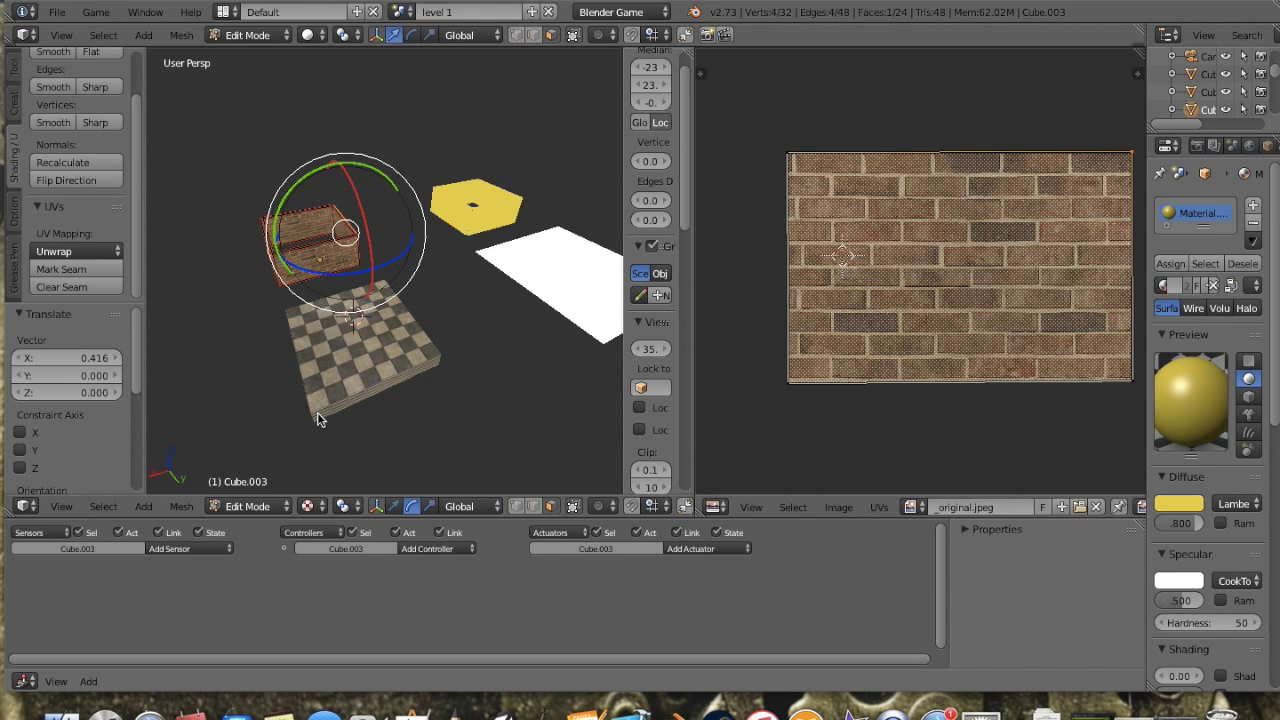
Step: Examine the brick-textured walls and tiled floor block alongside the untextured white plane and yellow walls
middle_click_drag(486, 323, 443, 372)
scroll(400, 350, "up", 4)
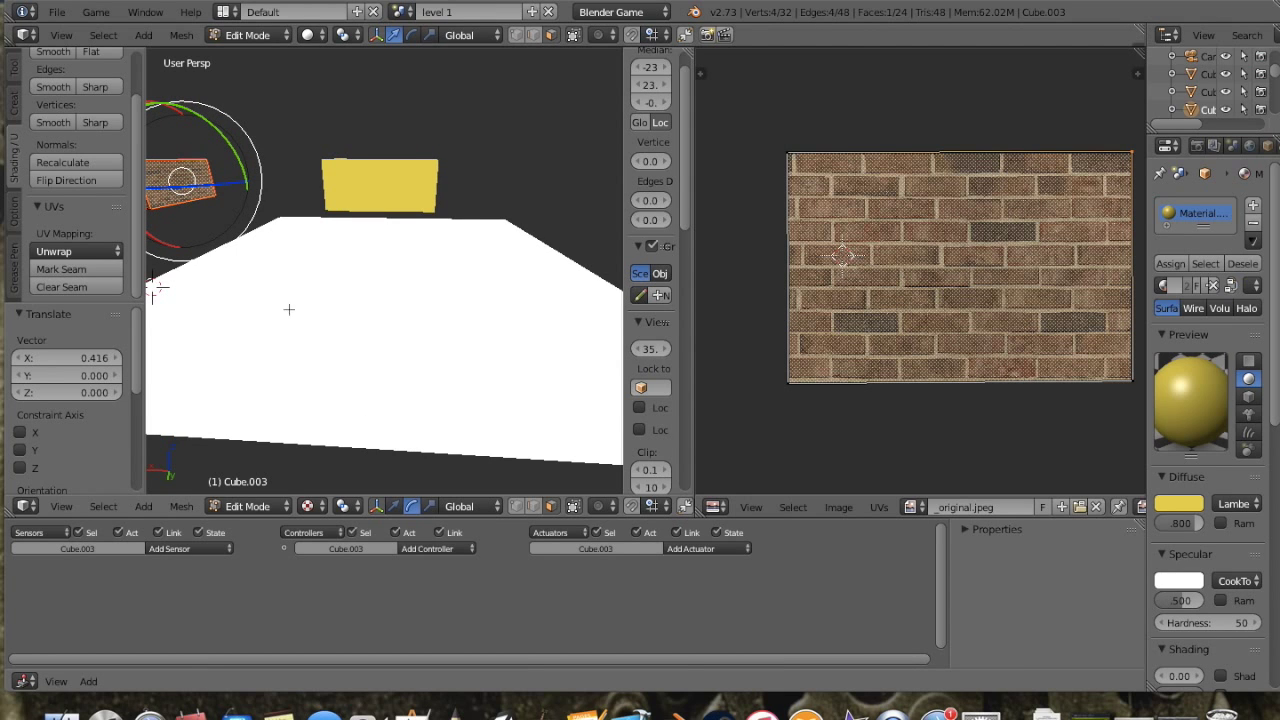
middle_click_drag(301, 312, 429, 326)
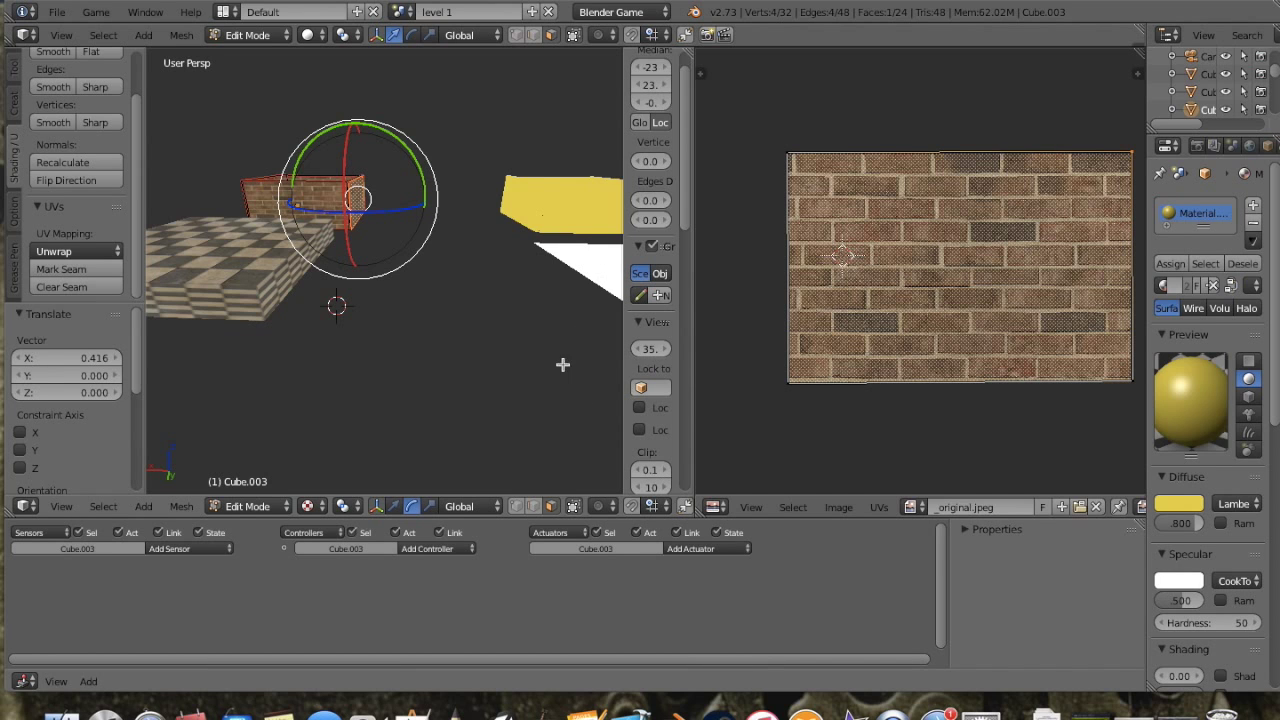
middle_click_drag(557, 351, 283, 271)
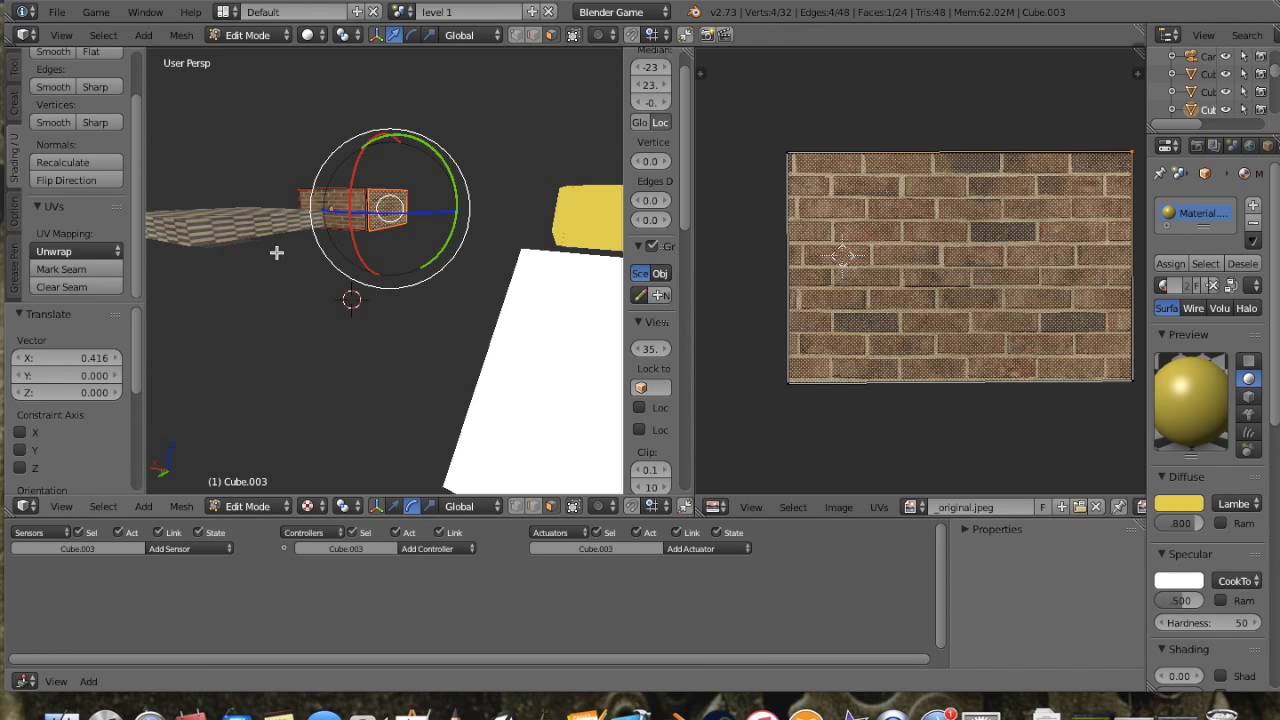
middle_click_drag(546, 342, 526, 360)
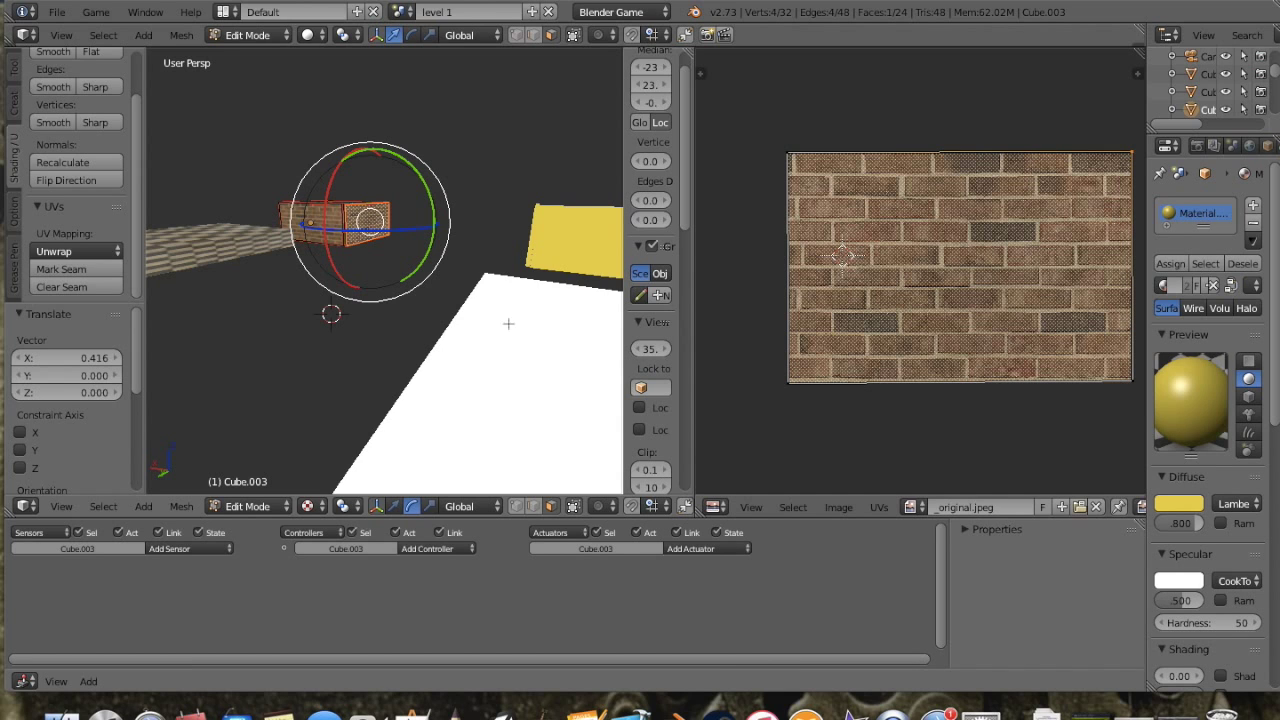
middle_click_drag(530, 358, 501, 353)
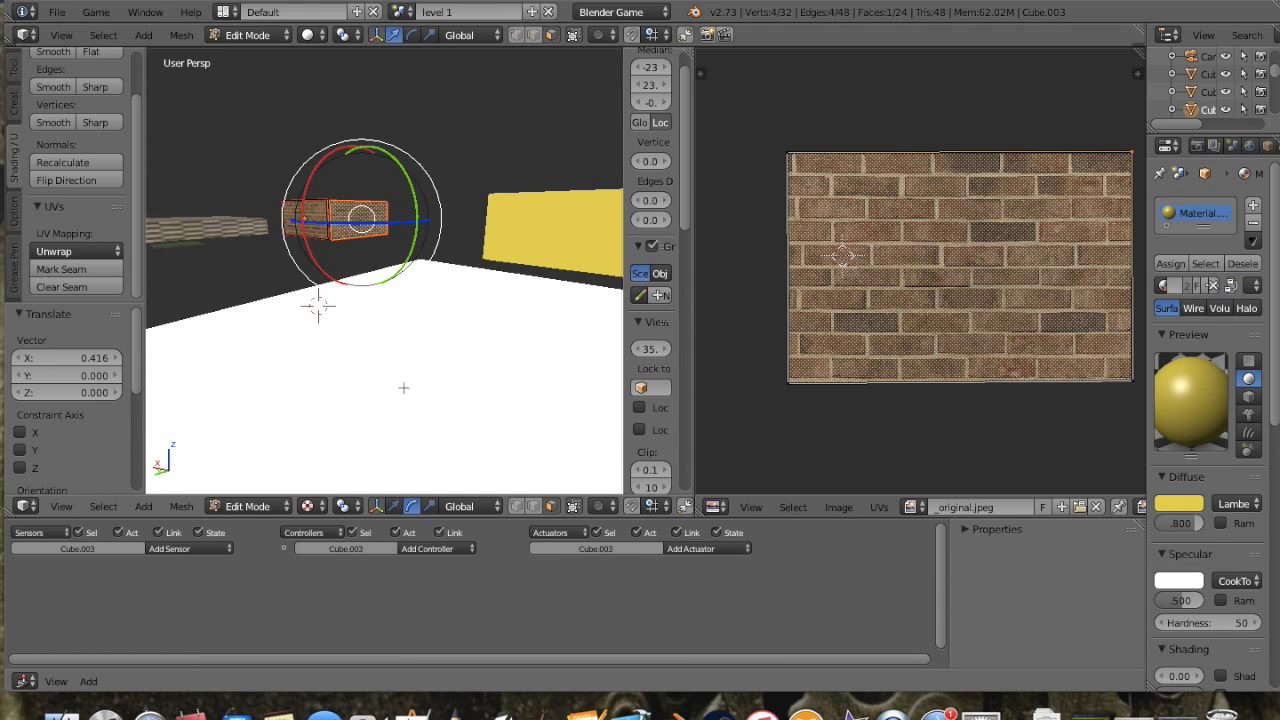
mouse_move(407, 392)
middle_mouse_down()
mouse_move(400, 371)
mouse_move(431, 400)
mouse_move(443, 400)
mouse_move(407, 388)
mouse_move(477, 400)
mouse_move(419, 400)
middle_mouse_up()
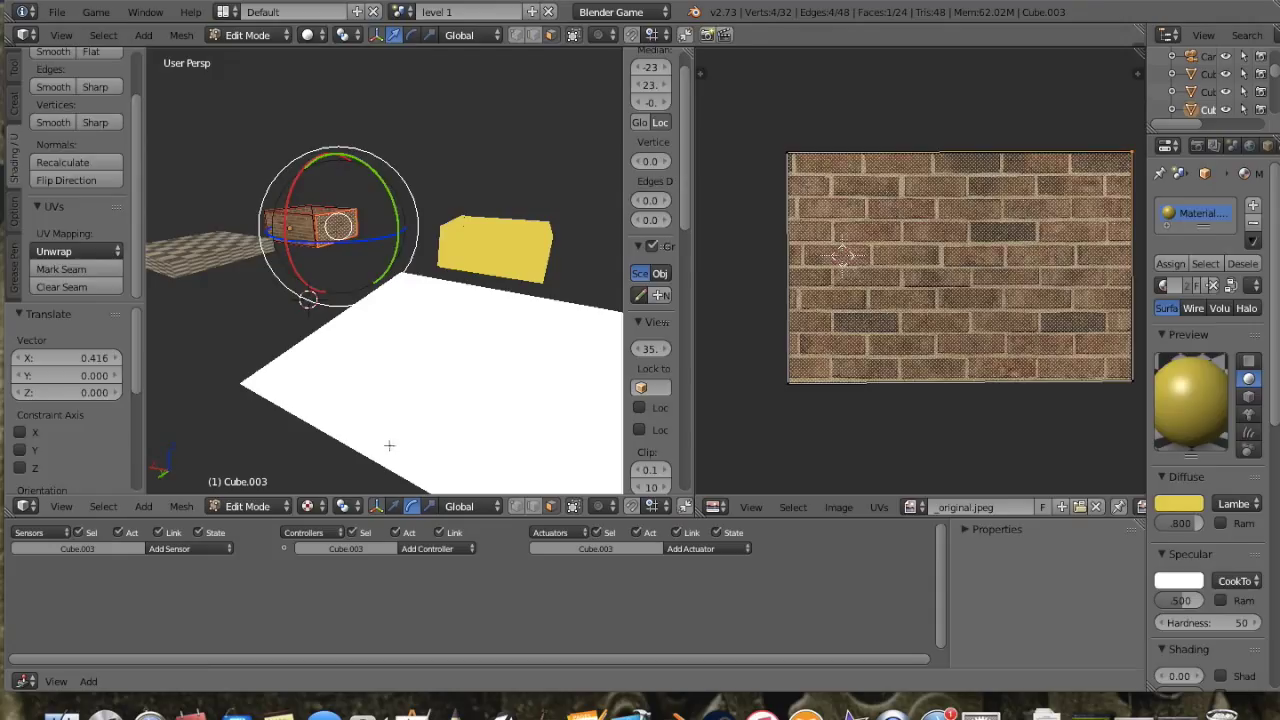
Step: Select the white plane Plane.004 and extrude its face as a region by 6.750 along Z in Edit Mode
key("Tab")
right_click(413, 352)
left_click(14, 140)
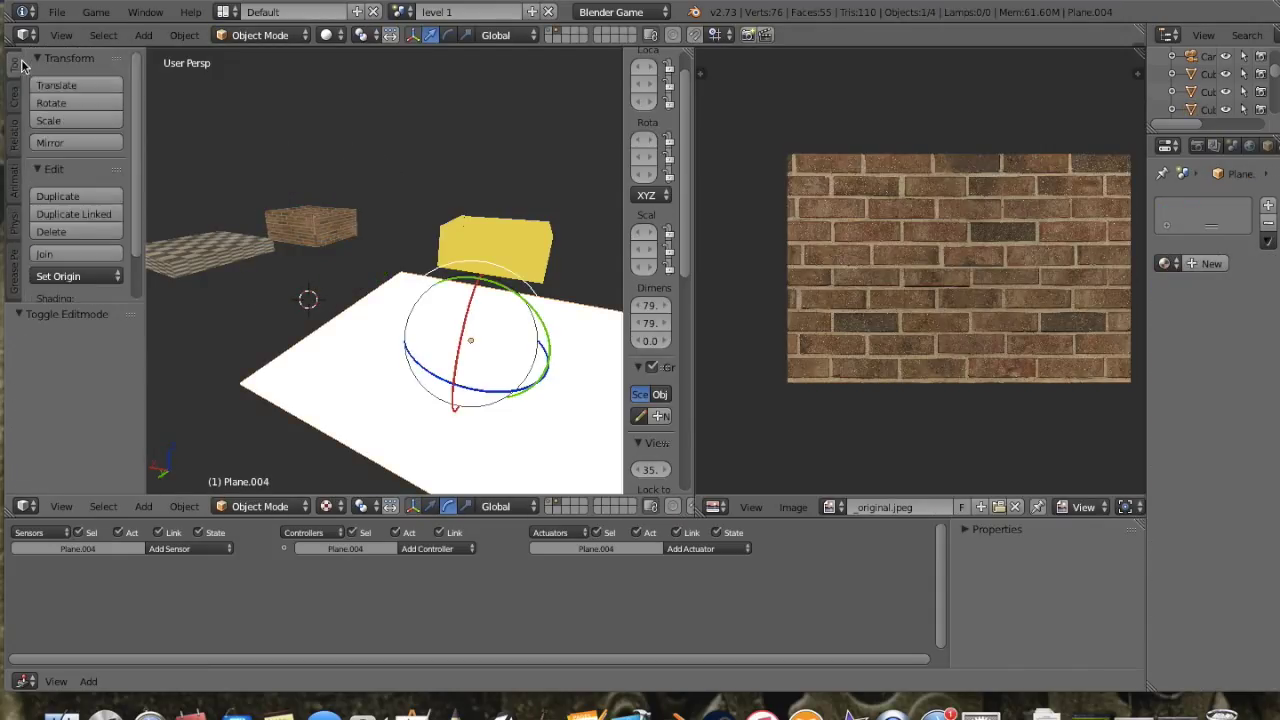
left_click(14, 66)
scroll(8, 80, "down", 2)
left_click(14, 136)
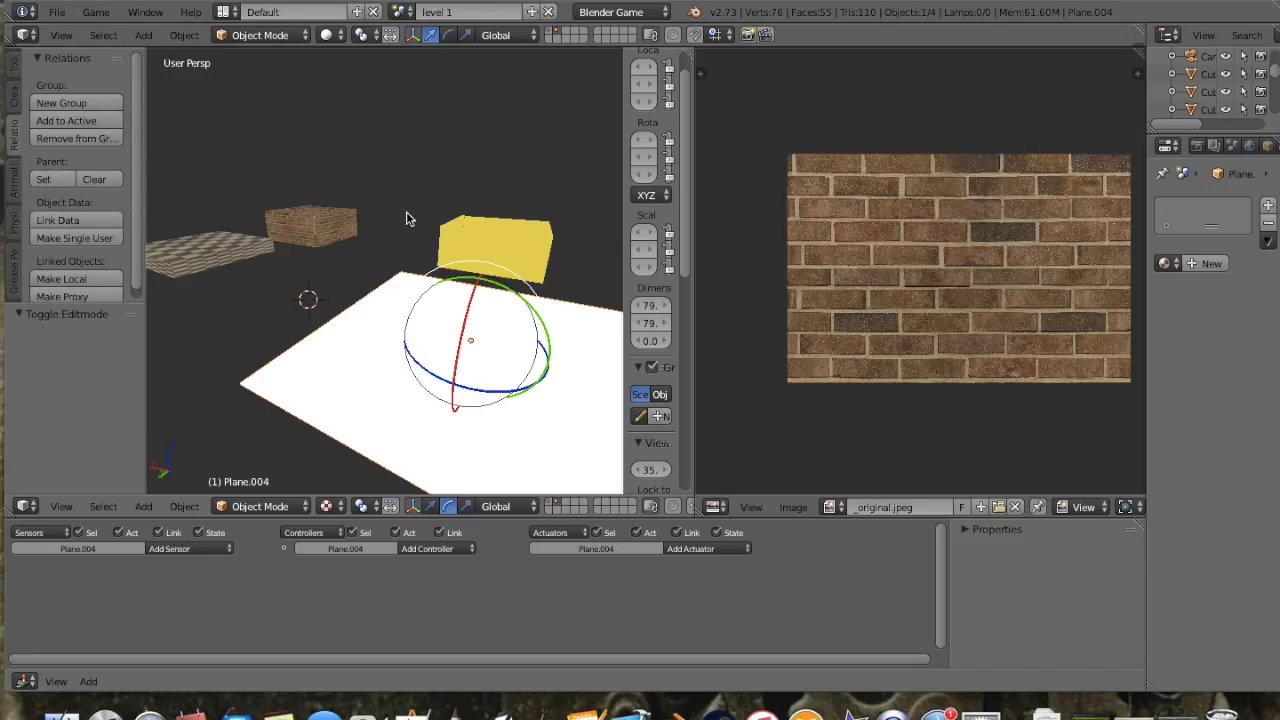
key("Tab")
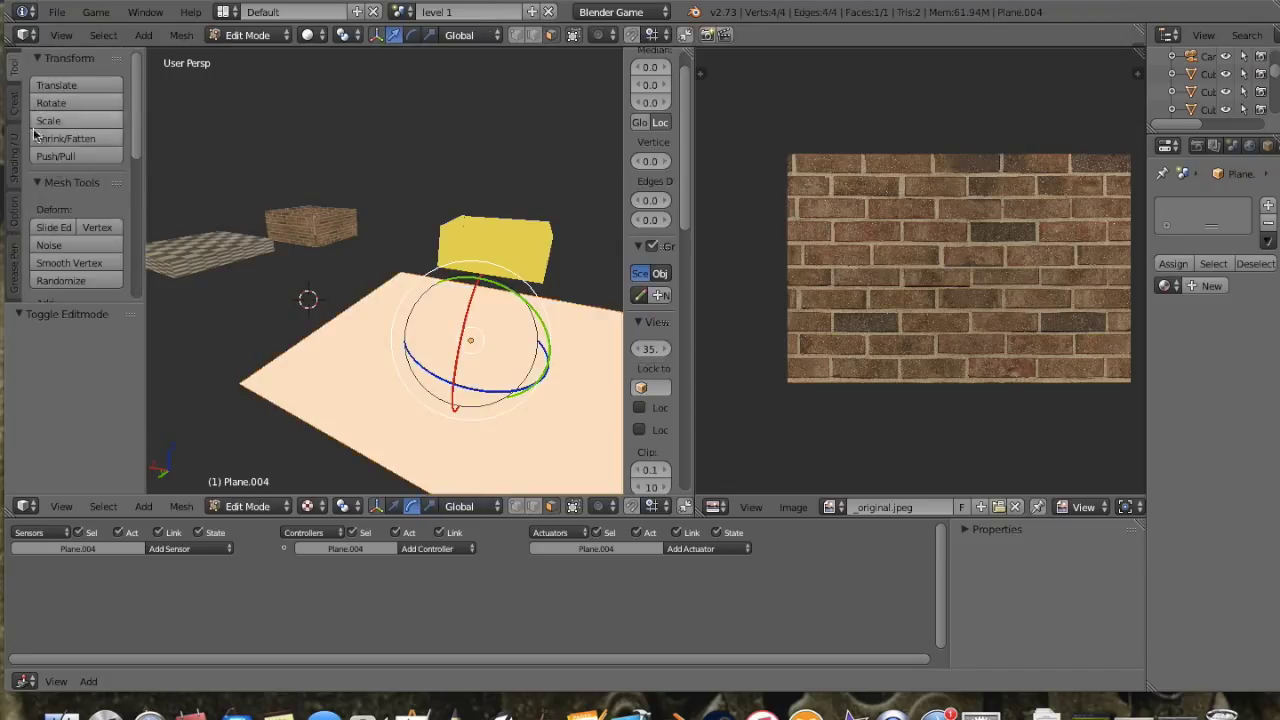
scroll(65, 166, "down", 3)
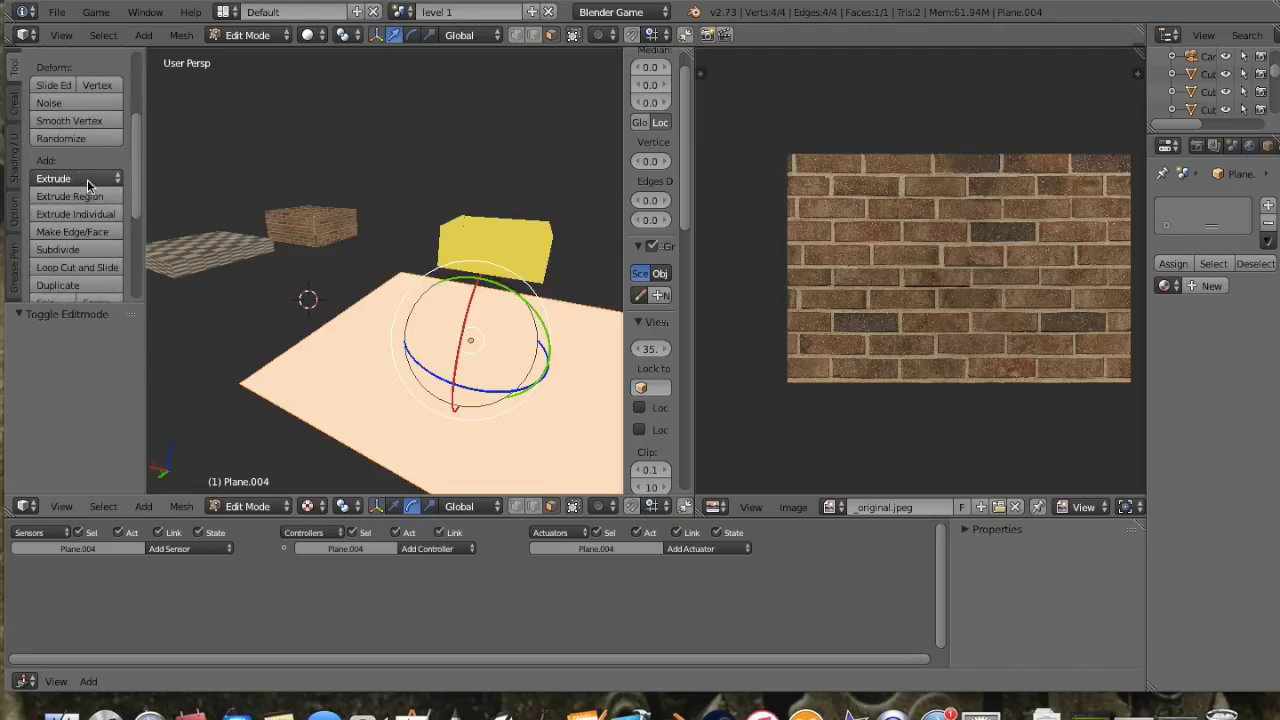
left_click(87, 179)
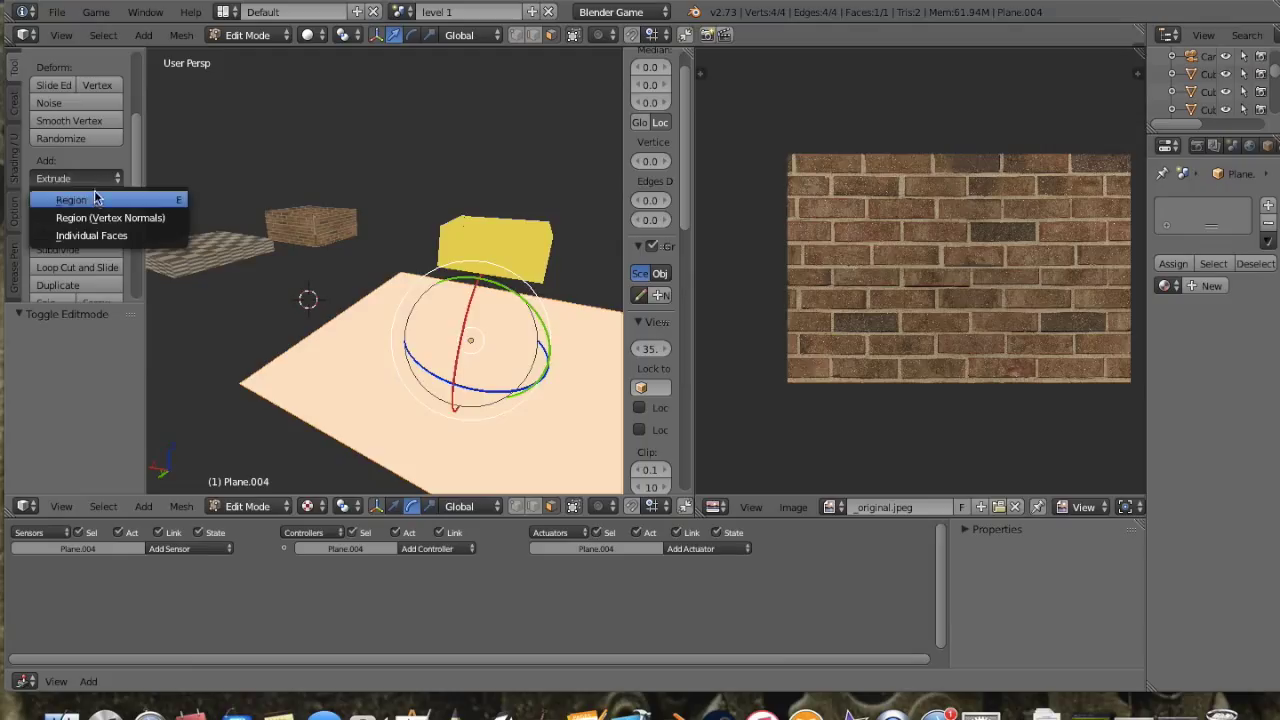
left_click(95, 200)
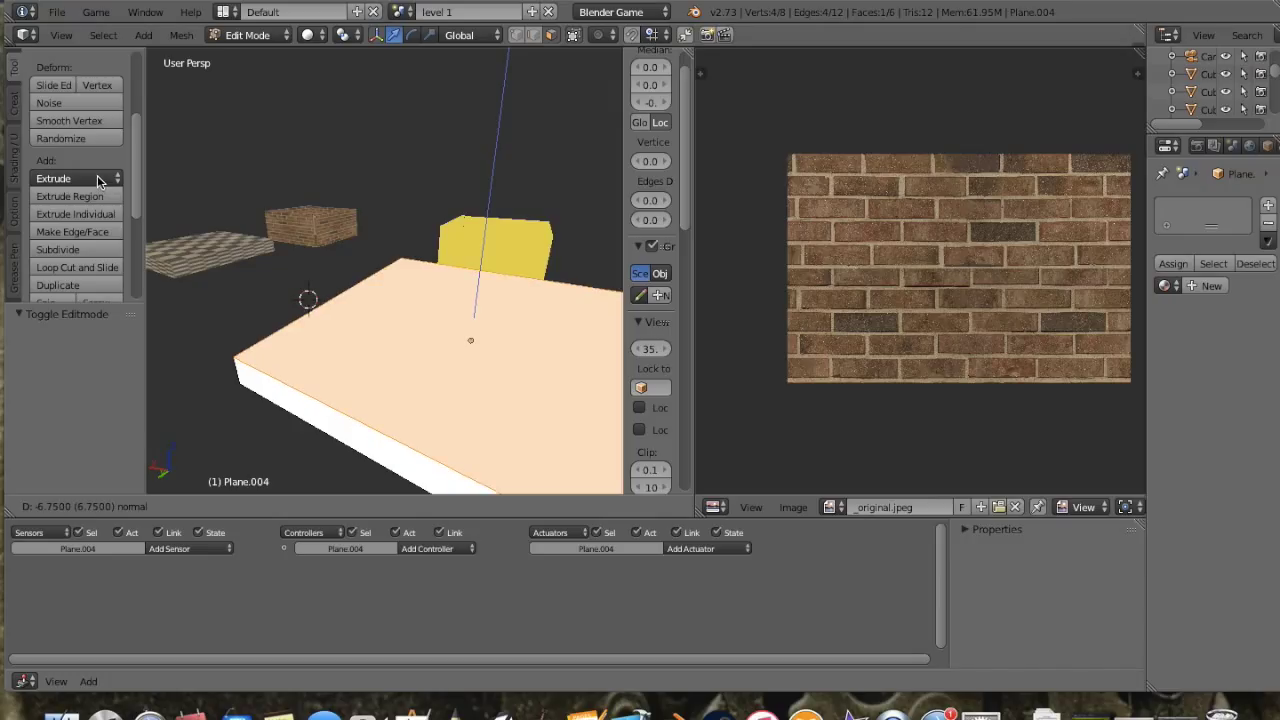
left_click(97, 175)
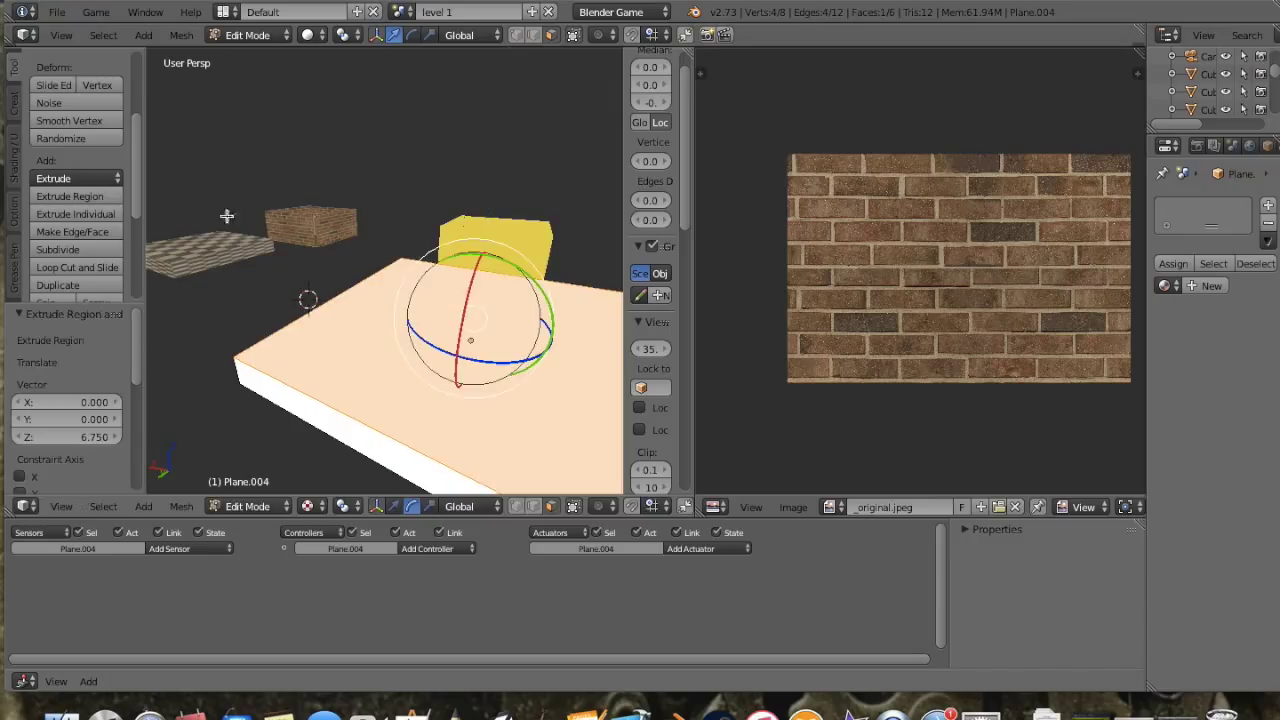
Step: Unwrap the extruded top face of Plane.004 onto the brick image _original.jpeg
middle_click_drag(369, 373, 298, 290)
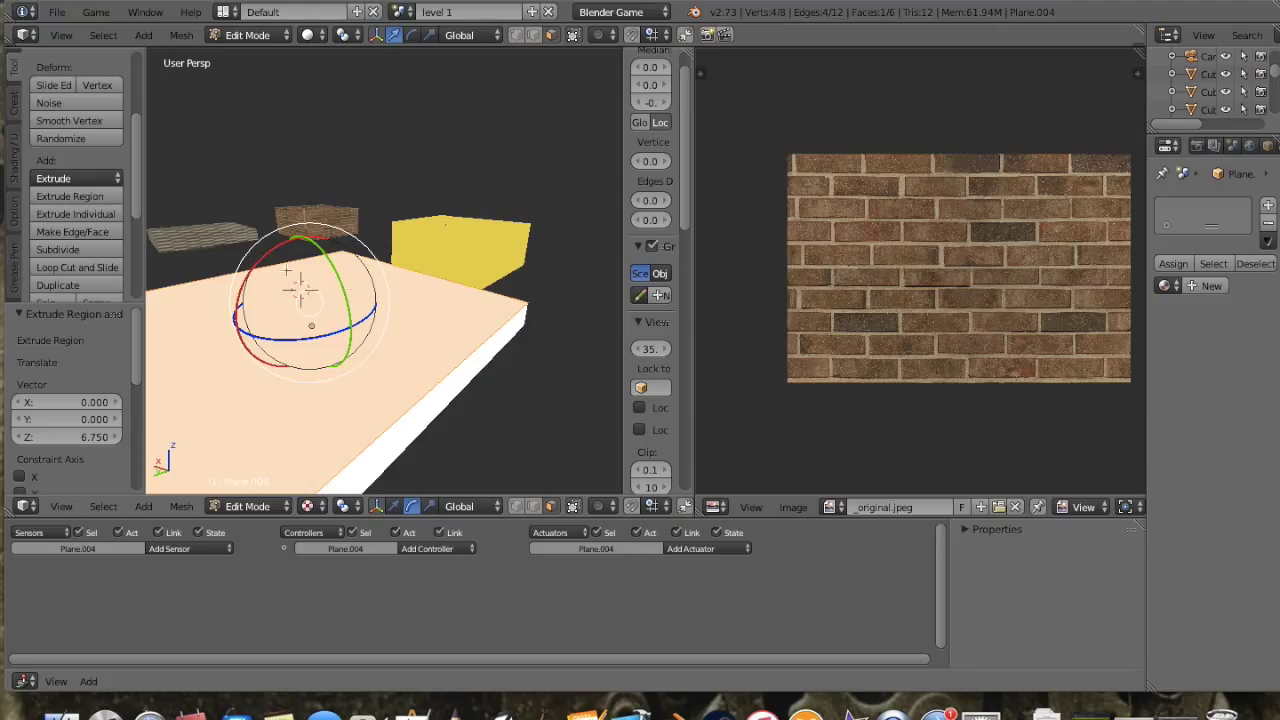
left_click(14, 165)
scroll(95, 268, "down", 2)
left_click(90, 251)
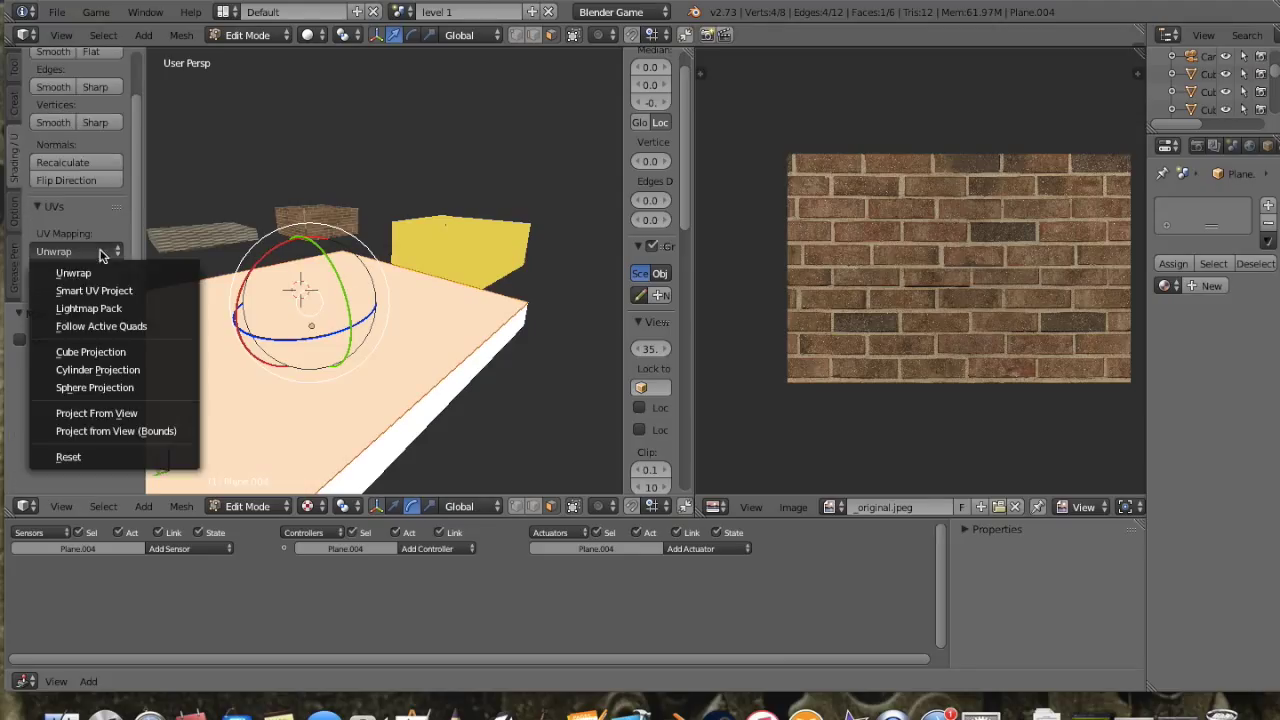
left_click(136, 272)
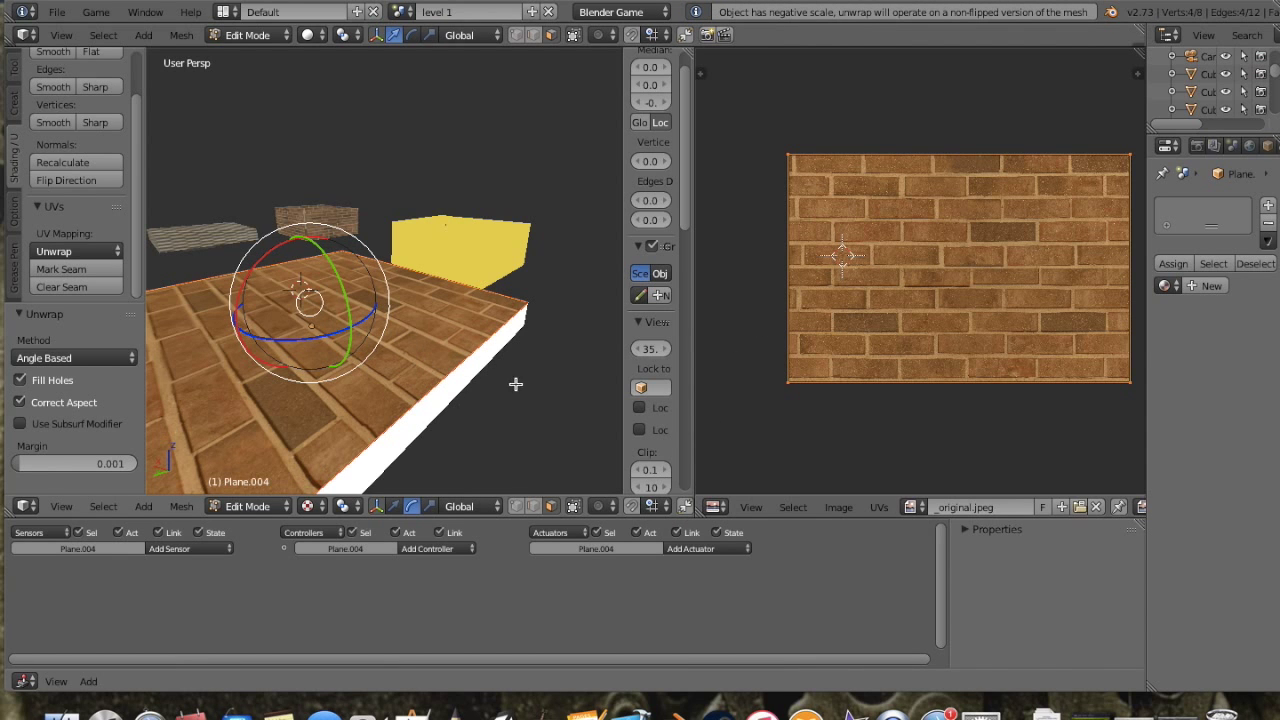
Step: Select the yellow walls Cube.015, mark all their edges as seams and unwrap them onto the brick image _original.jpeg
middle_click_drag(445, 405, 284, 298)
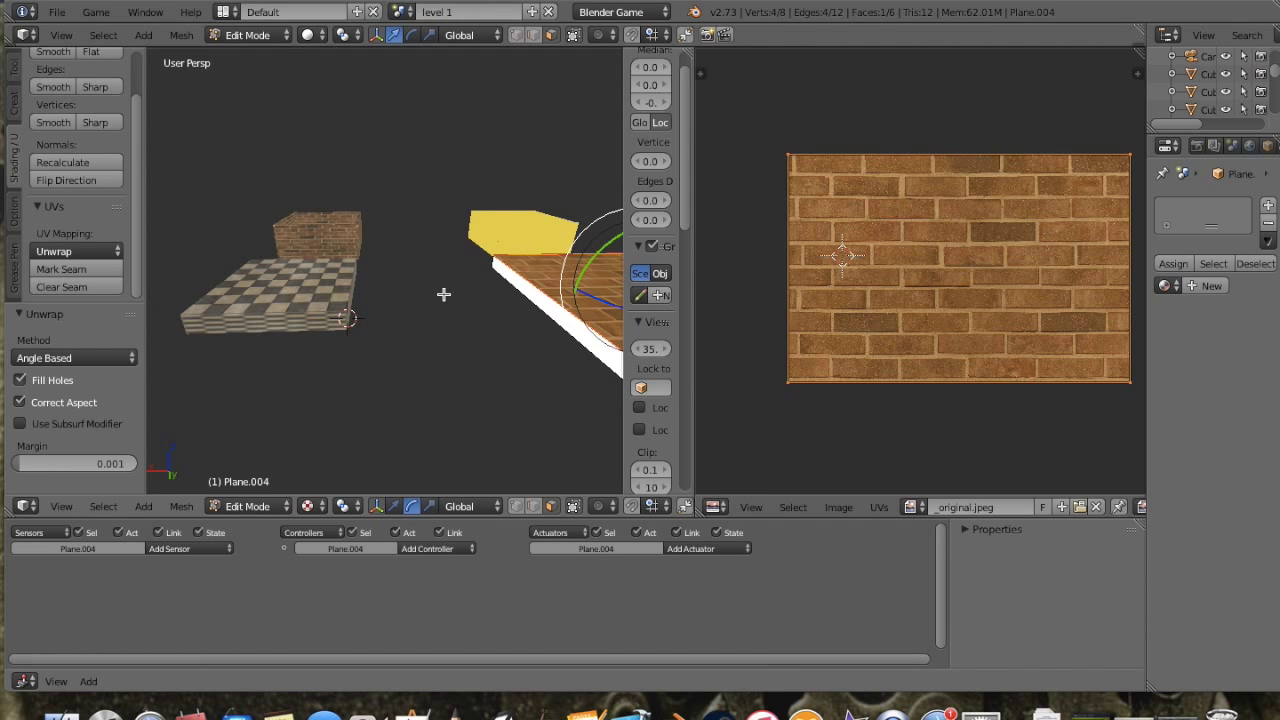
middle_click_drag(456, 317, 477, 371)
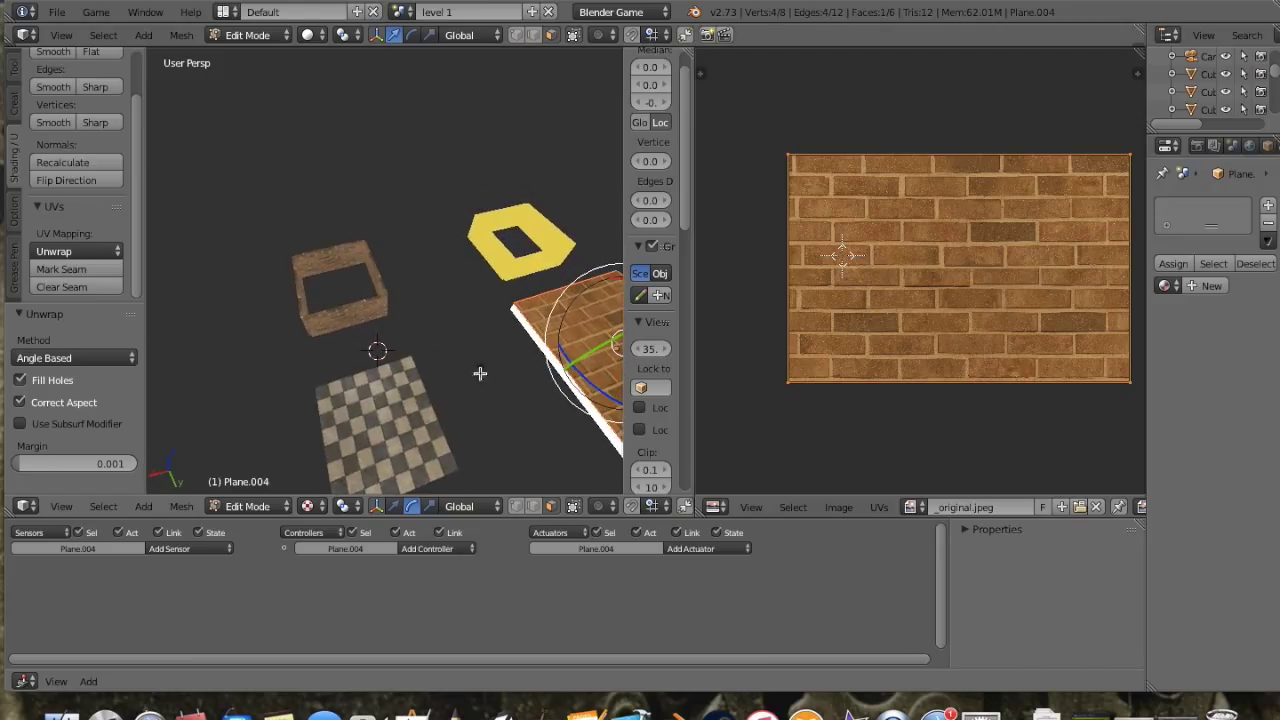
key("Tab")
right_click(575, 247)
scroll(482, 258, "up", 5)
middle_click_drag(464, 260, 388, 256)
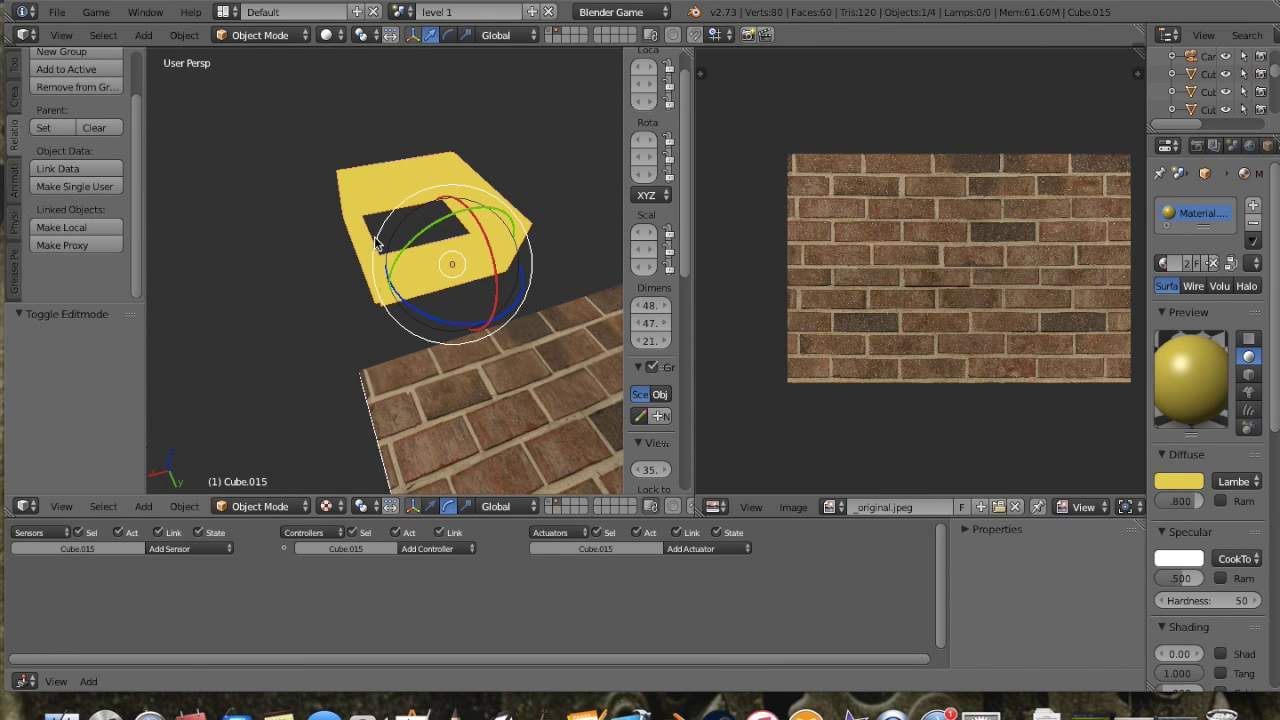
key("Tab")
left_click(40, 270)
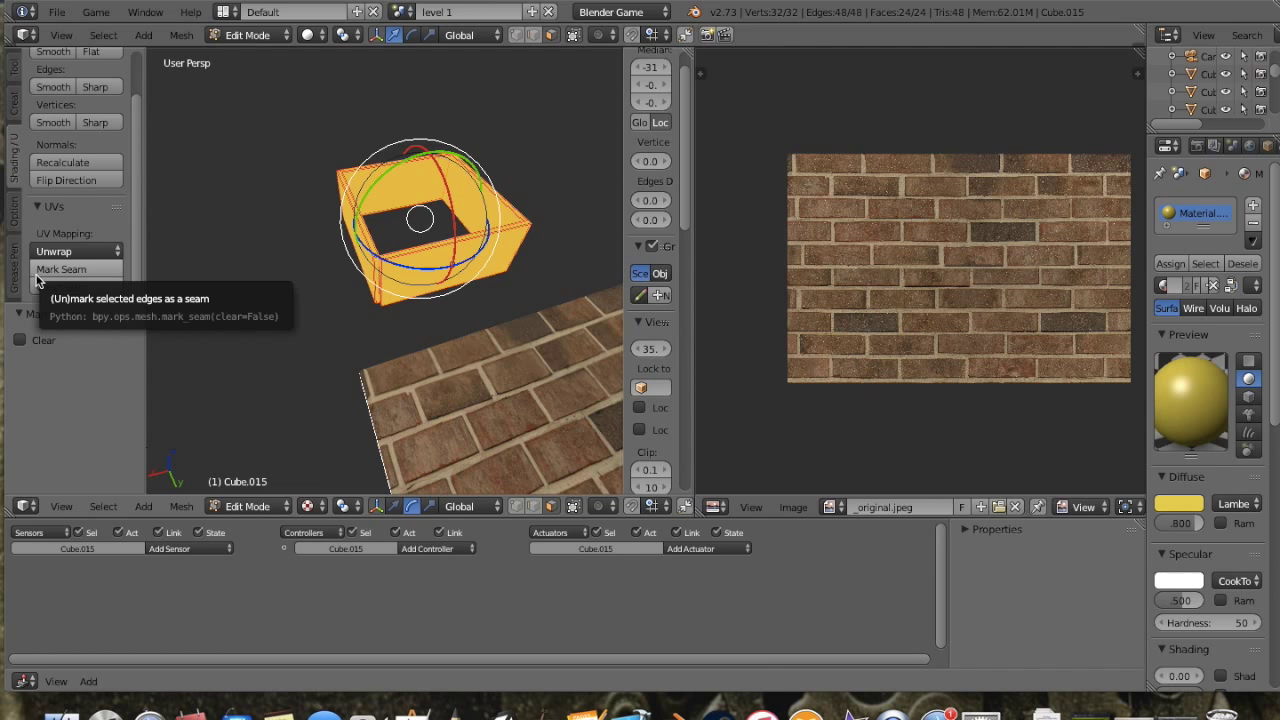
left_click(70, 251)
left_click(72, 269)
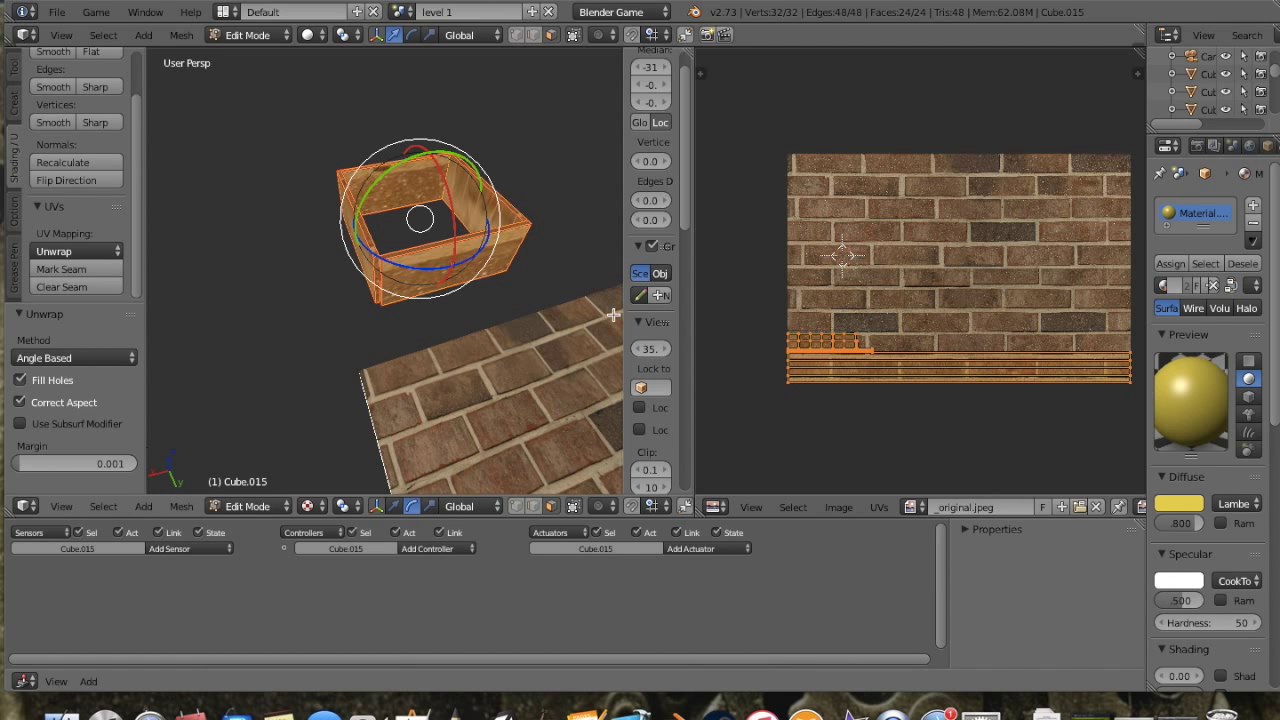
Step: Try to stretch the UV layout of Cube.015 by moving UV vertices from its small islands upward across the brick image
scroll(462, 336, "up", 5)
middle_click_drag(462, 336, 374, 364)
scroll(374, 364, "down", 4)
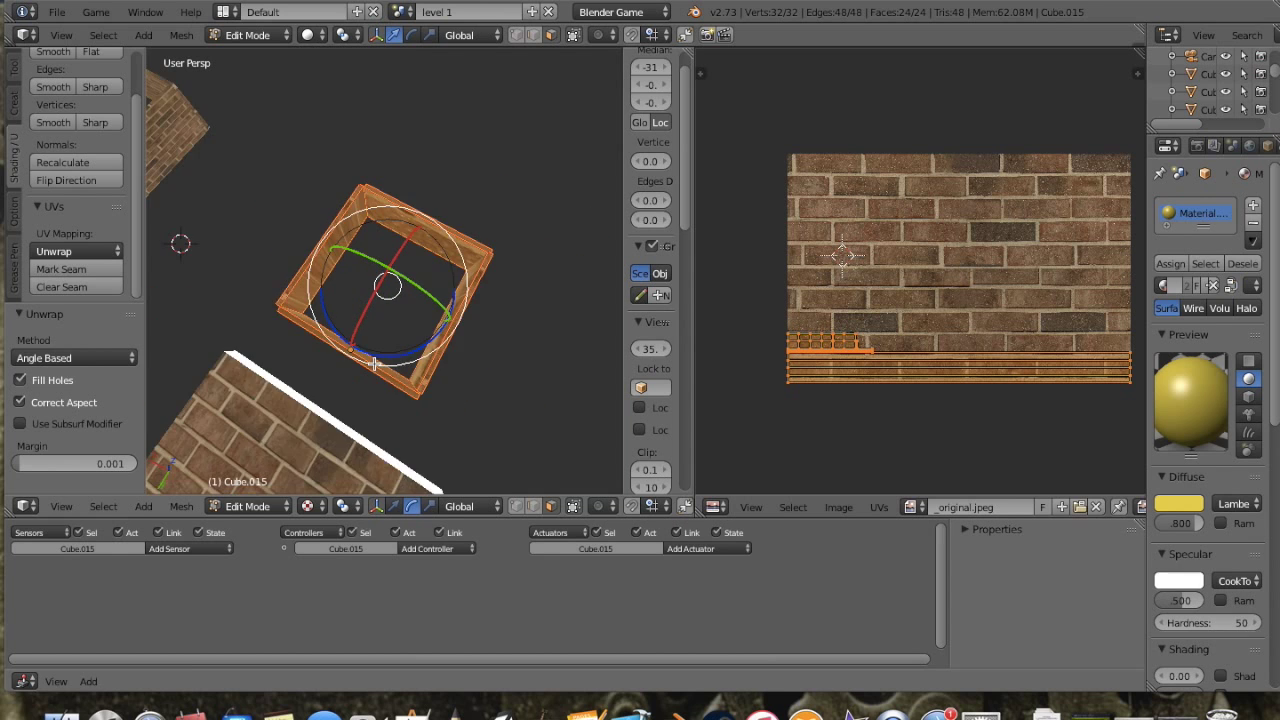
scroll(393, 366, "up", 4)
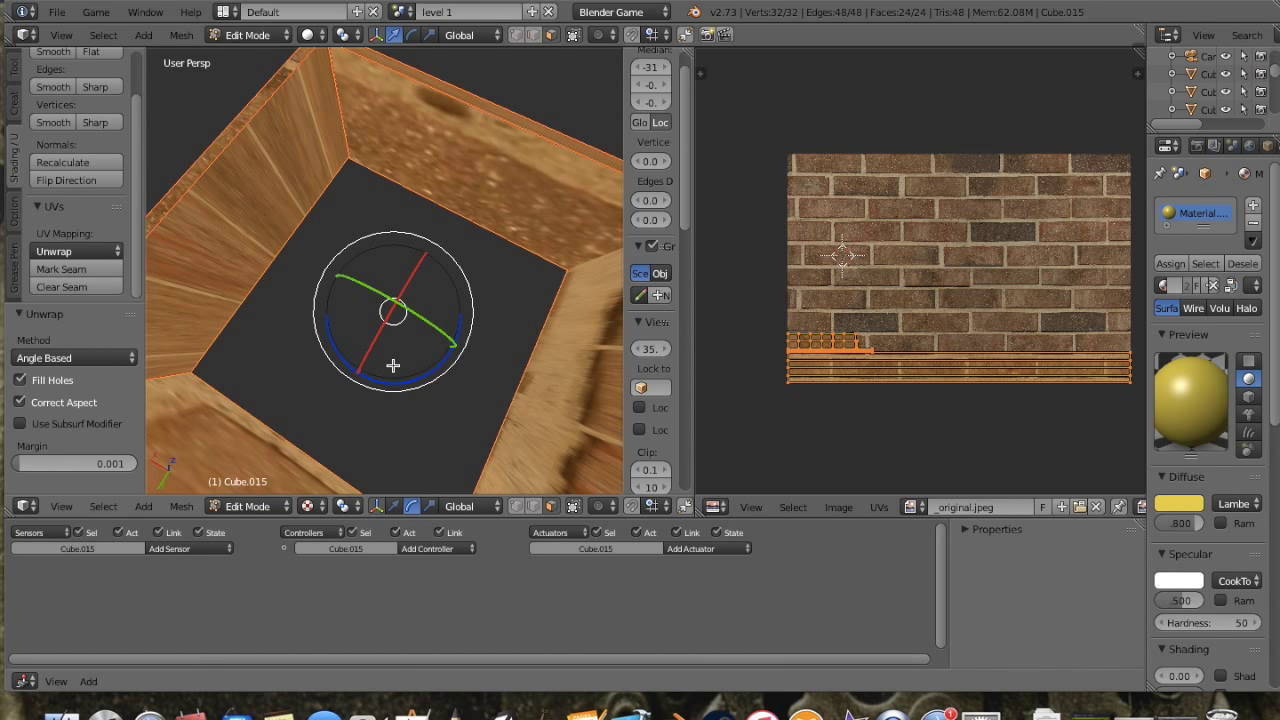
middle_click_drag(393, 366, 285, 322)
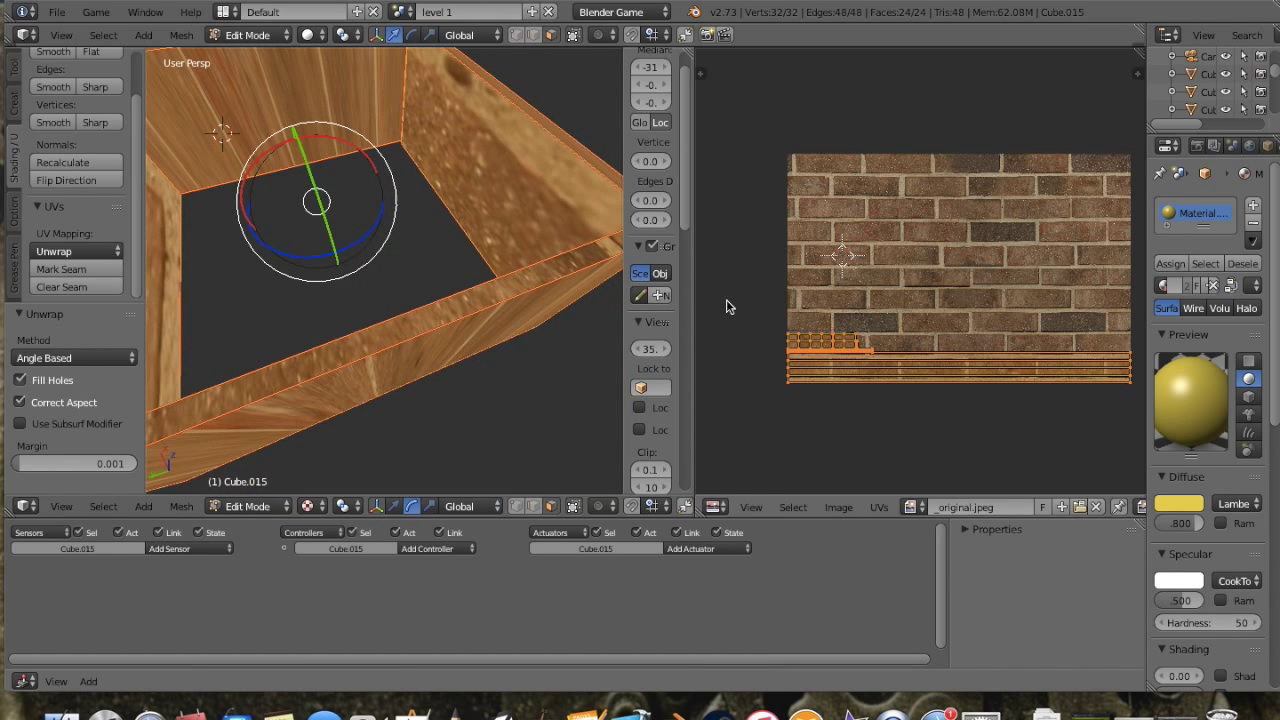
left_click(848, 339)
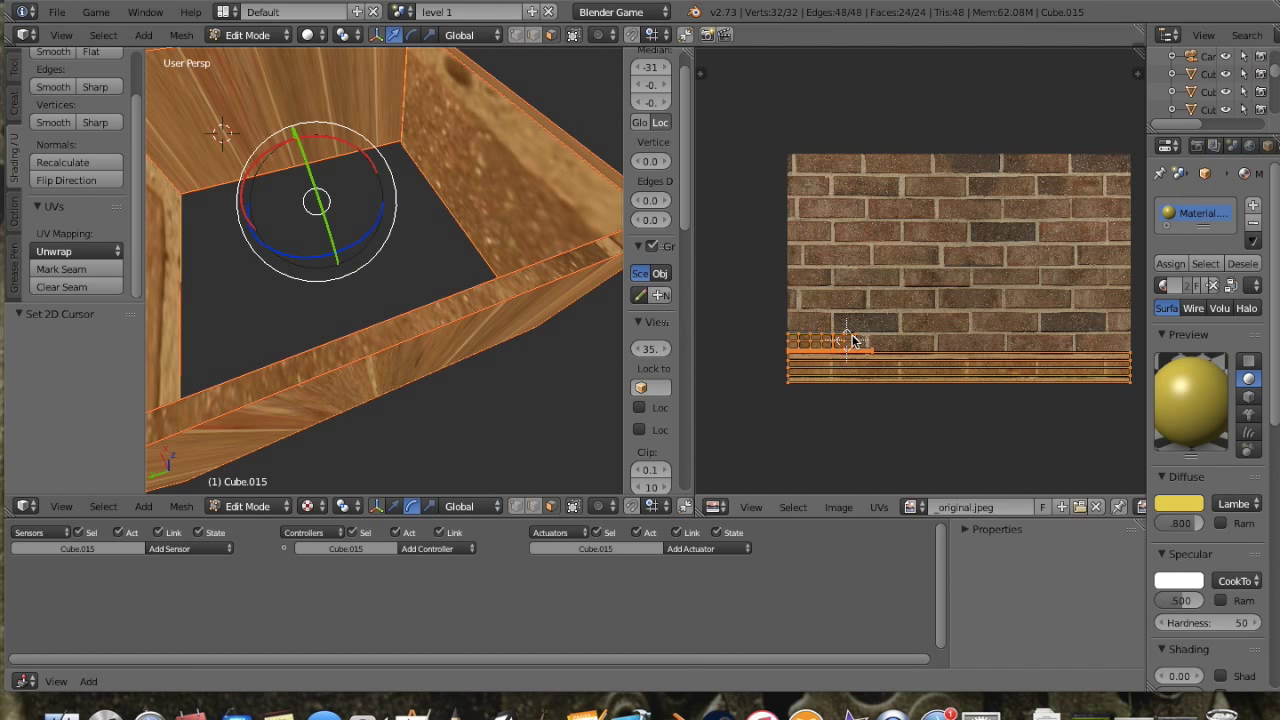
key("g")
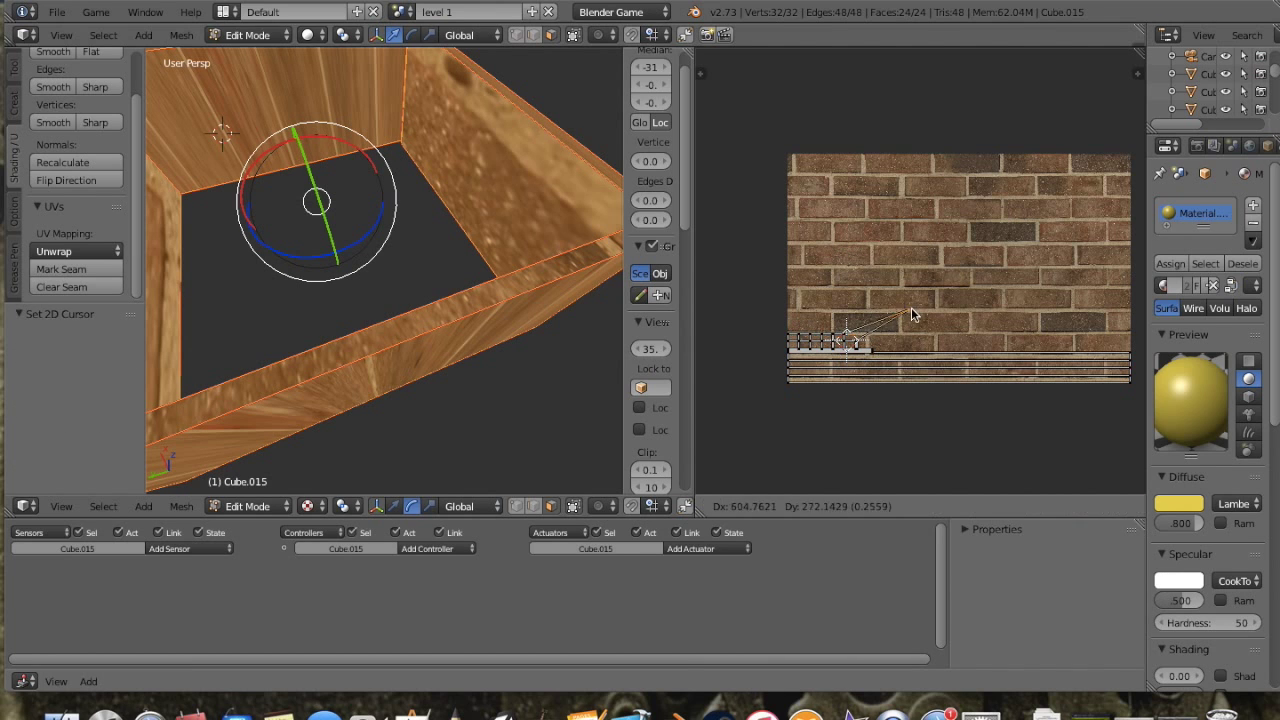
left_click(1118, 187)
key("g")
left_click(790, 195)
Step: Return to Object Mode and apply the scale of the walls Cube.015 to its object data
middle_click_drag(600, 290, 229, 381)
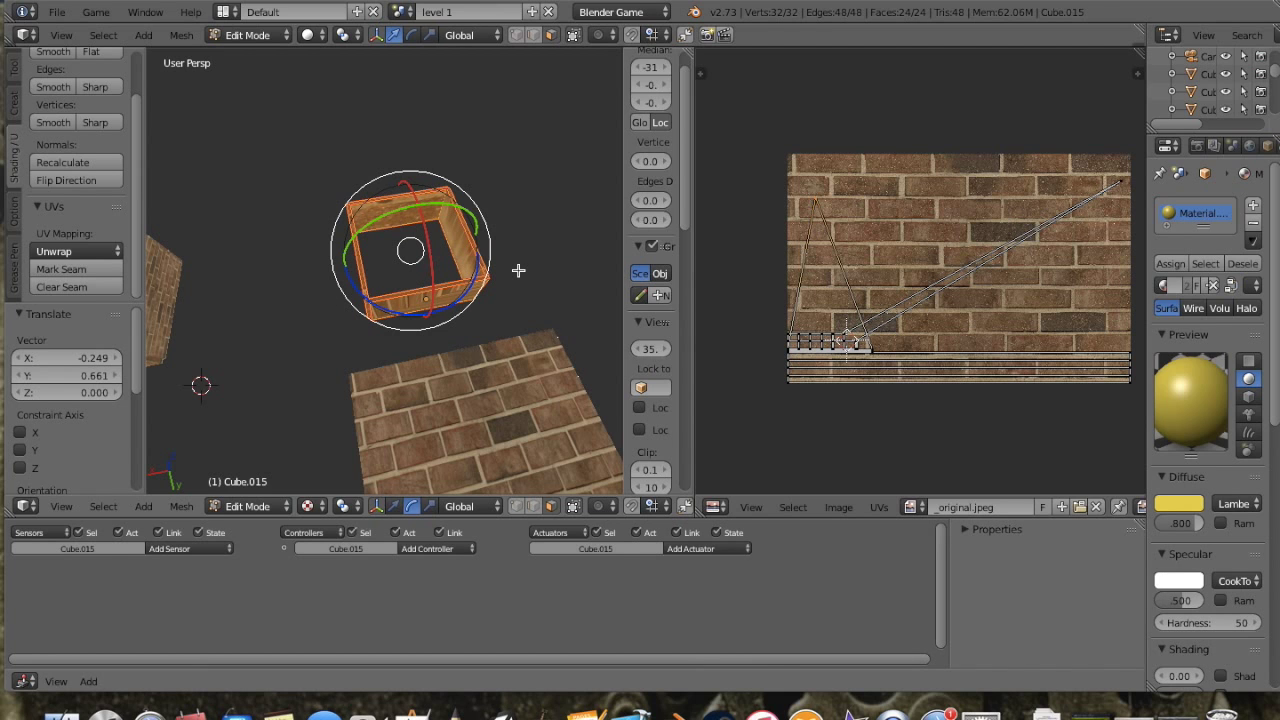
key("Tab")
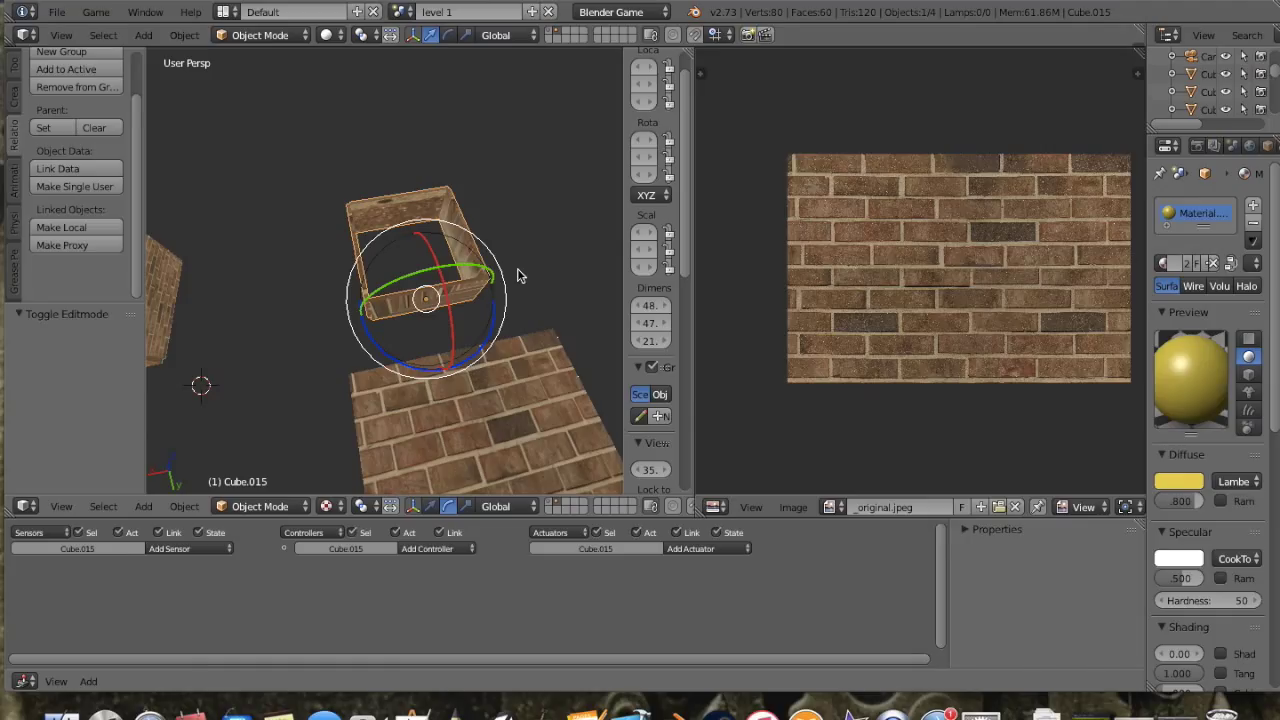
key("shift+a")
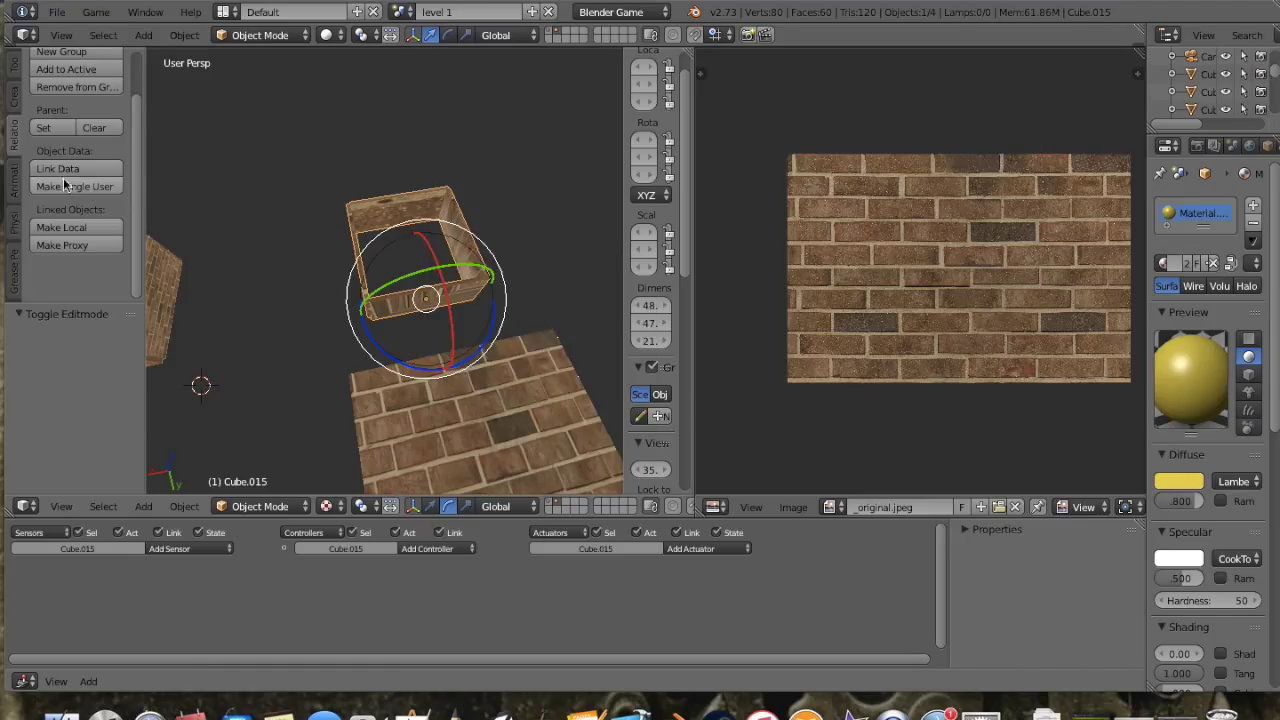
key("ctrl+a")
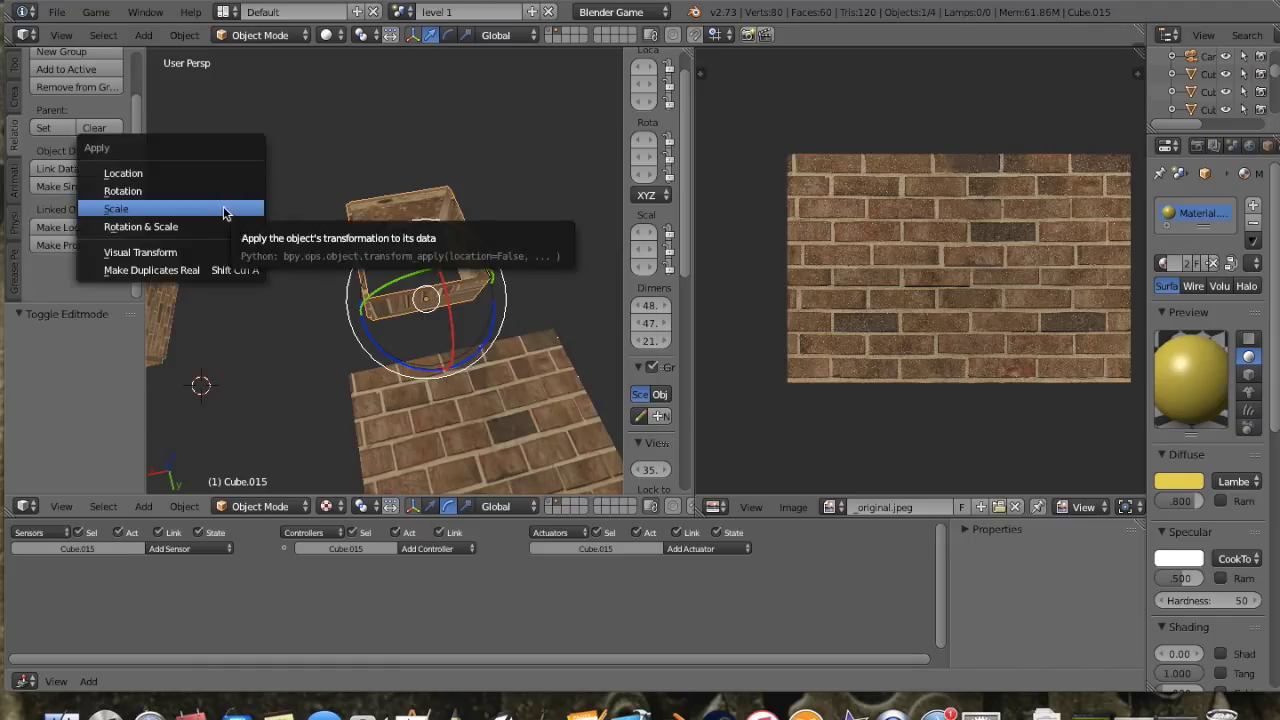
left_click(236, 211)
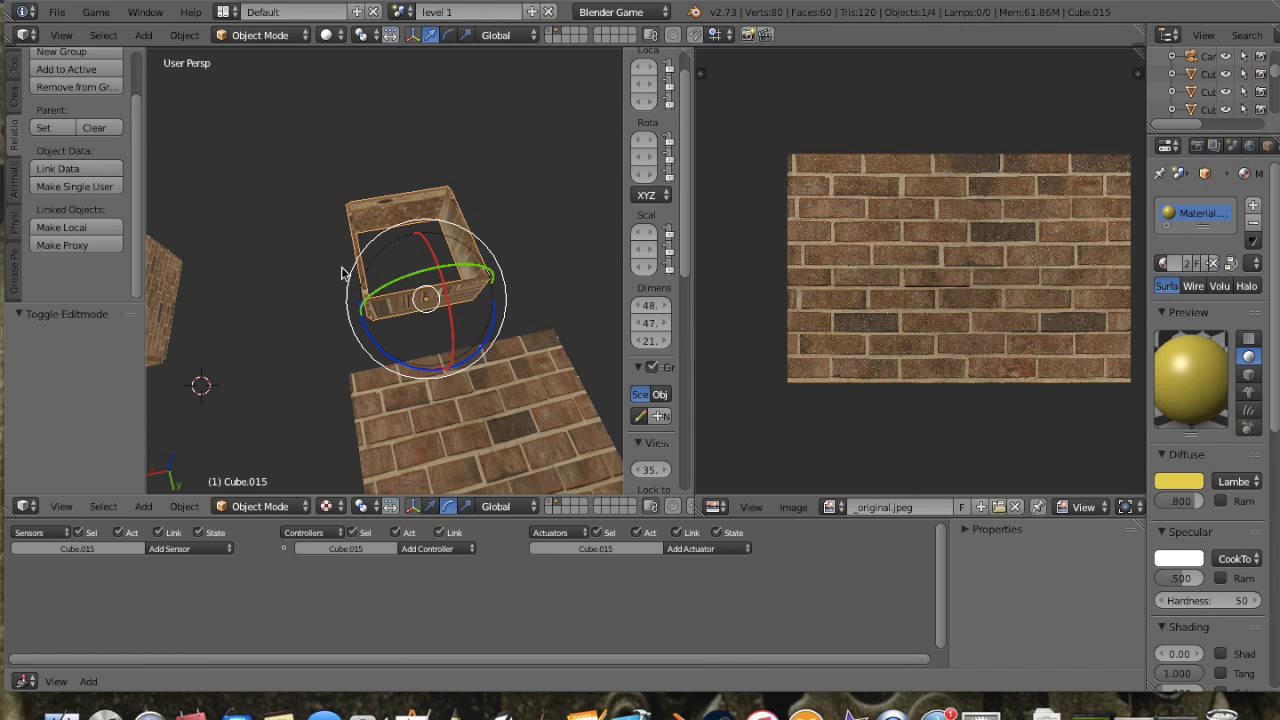
key("ctrl+a")
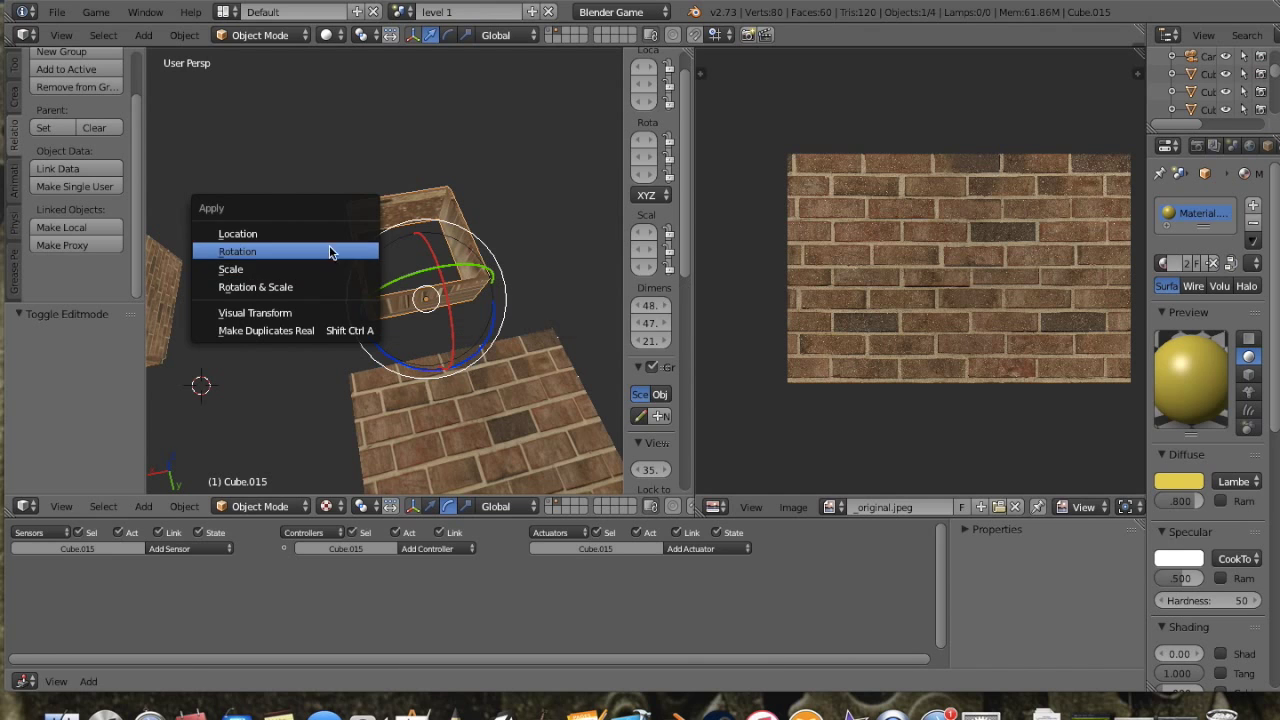
left_click(284, 279)
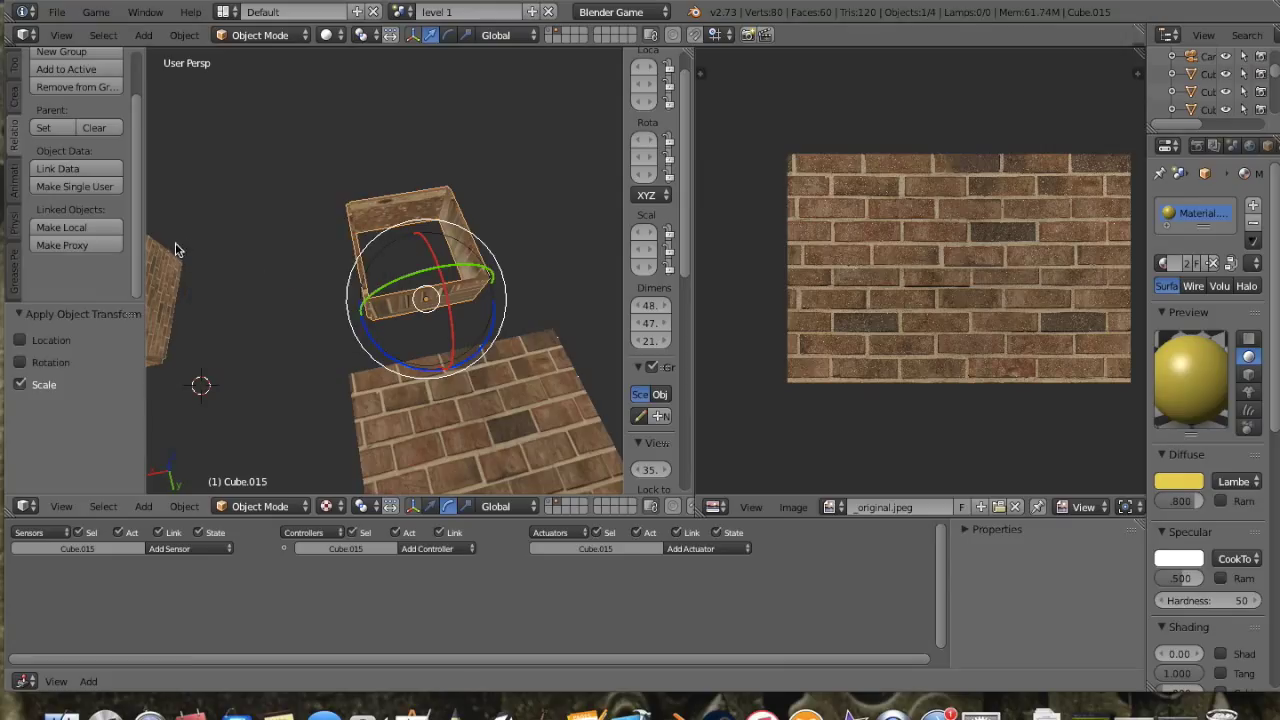
Step: Unwrap the walls Cube.015 again onto the brick image _original.jpeg in Edit Mode
key("Tab")
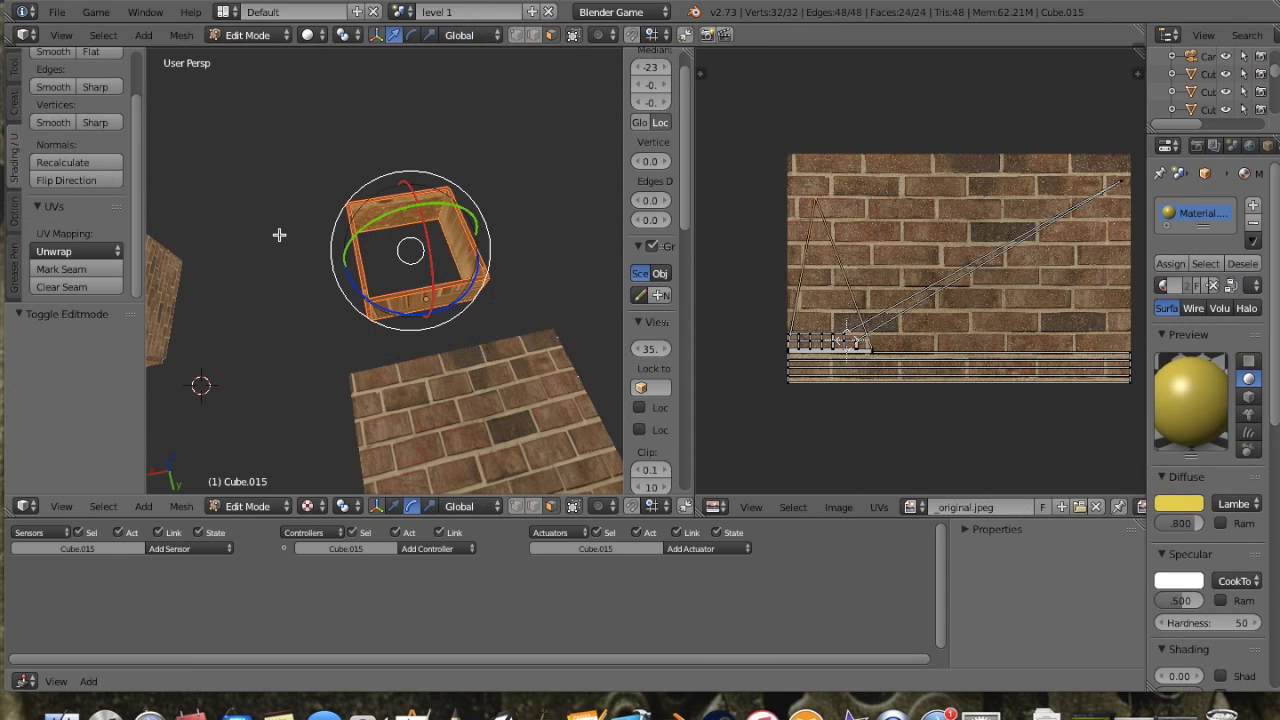
left_click(98, 252)
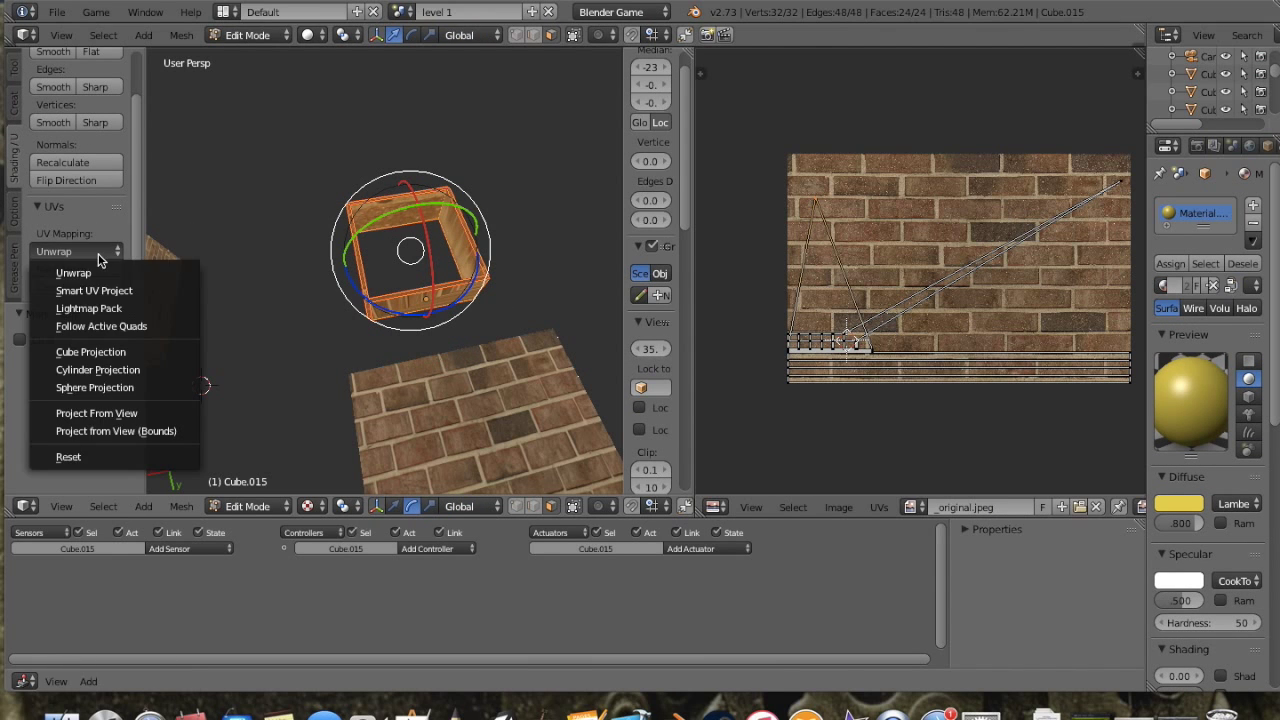
left_click(110, 275)
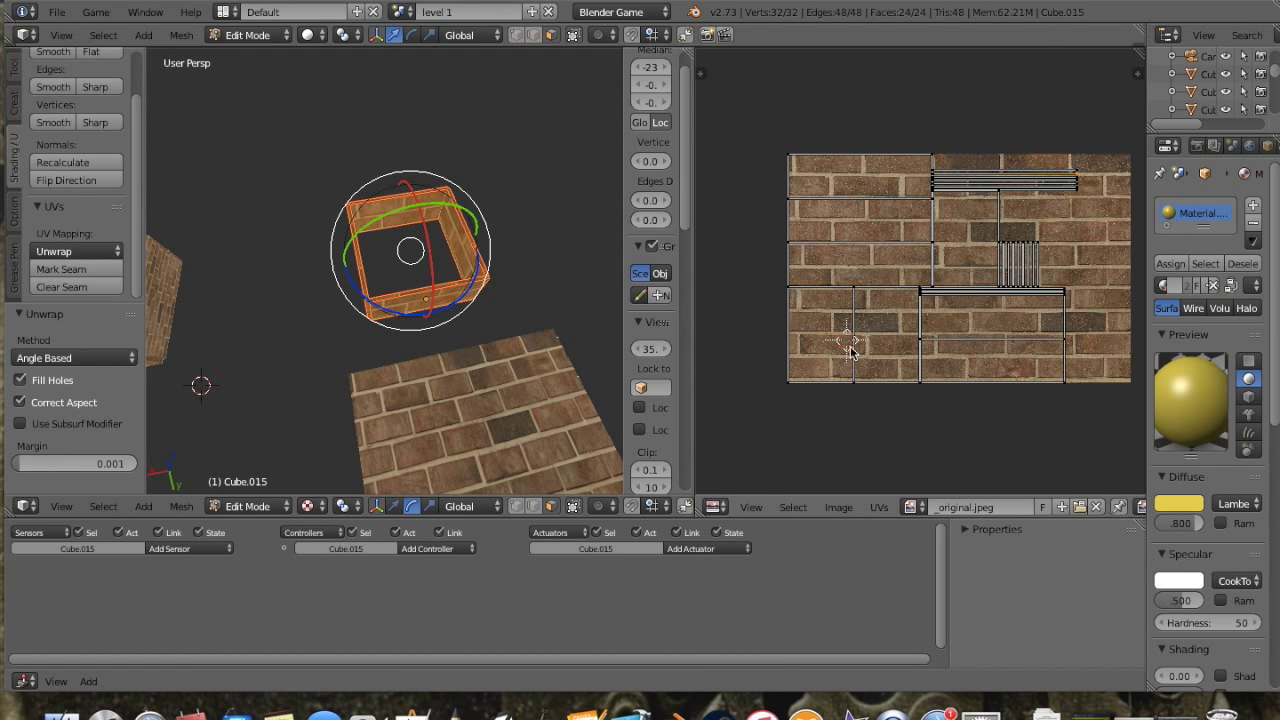
Step: Examine the brick size and direction on the walls of Cube.015 and compare them with the other brick-textured walls
scroll(471, 371, "up", 5)
middle_click_drag(421, 365, 320, 366)
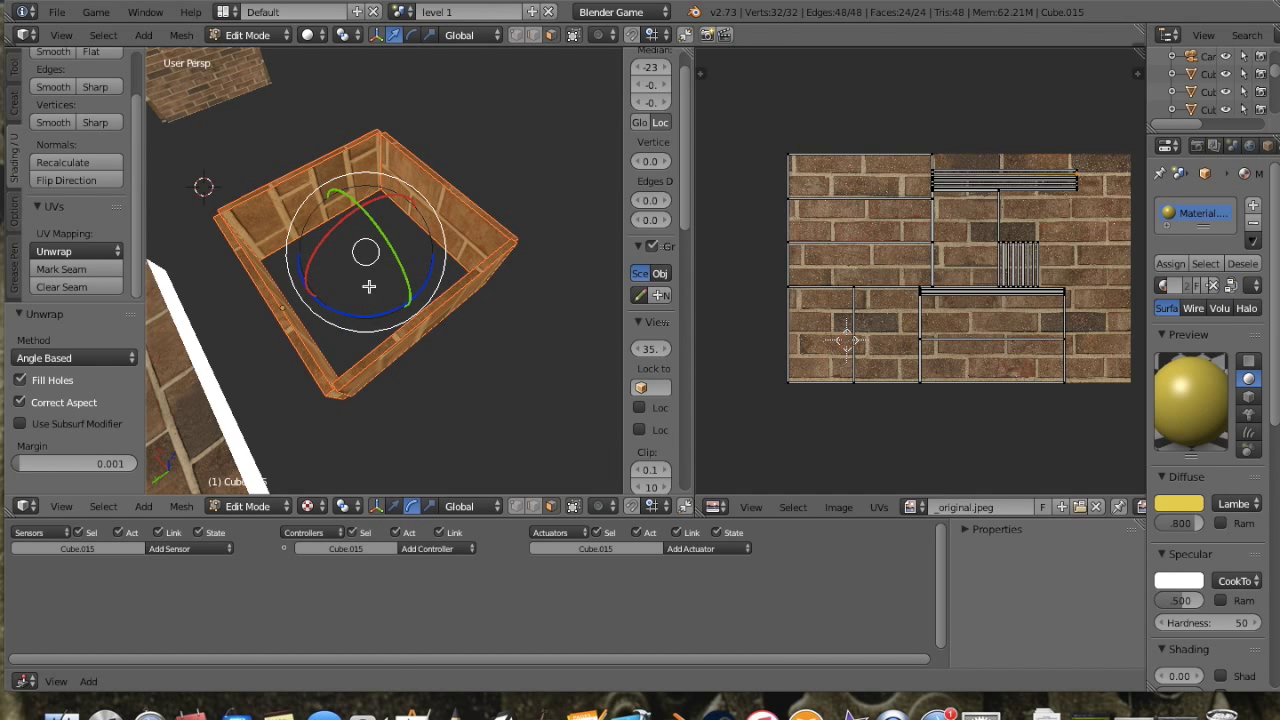
scroll(413, 316, "up", 5)
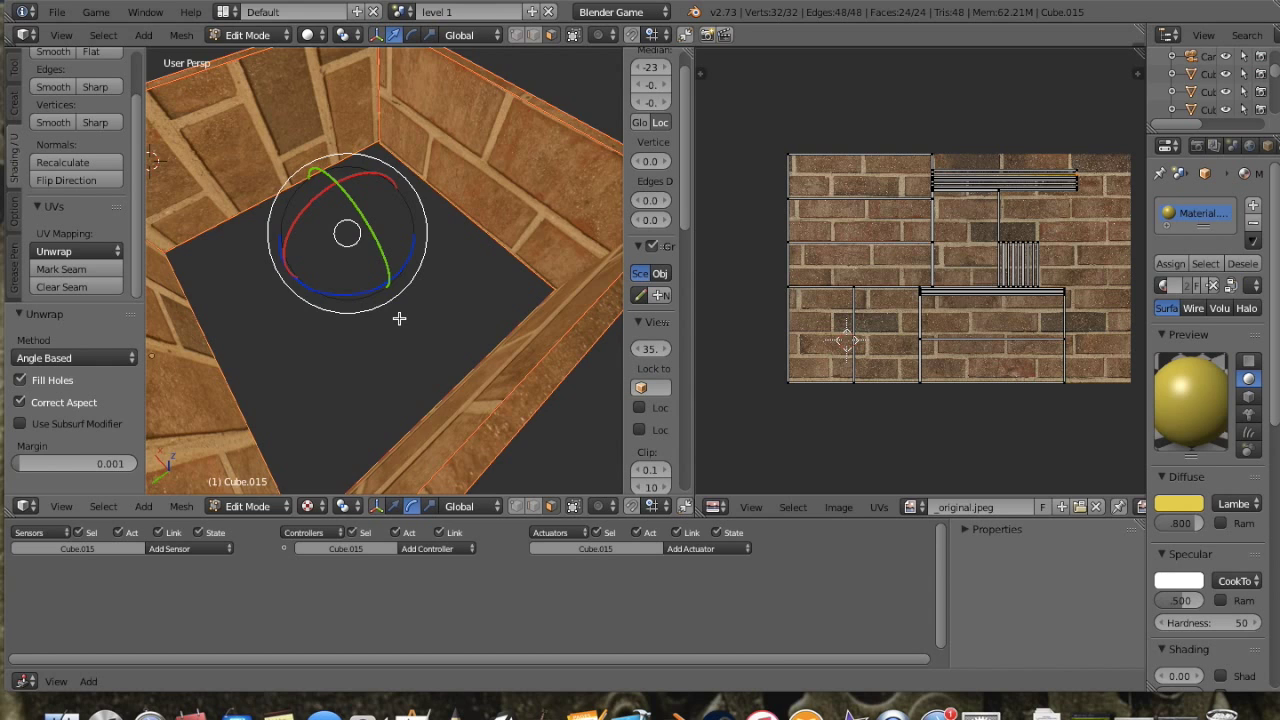
scroll(399, 318, "down", 3)
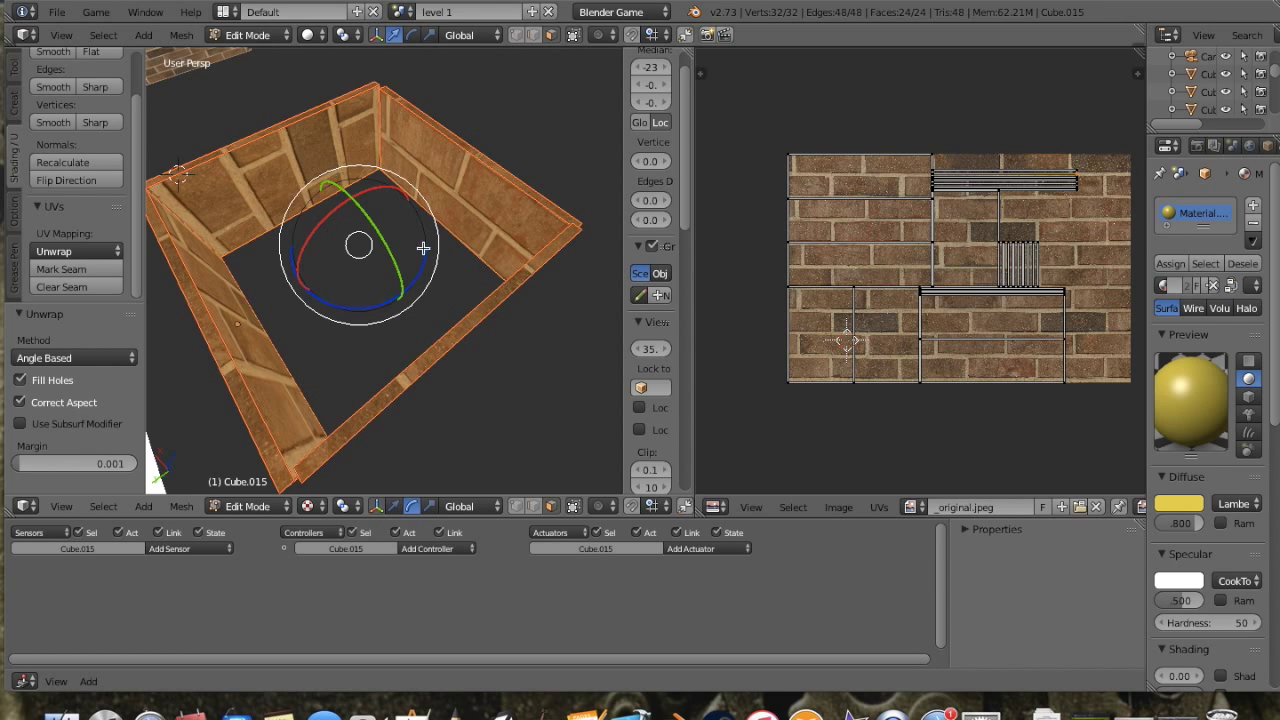
middle_click_drag(454, 203, 416, 329)
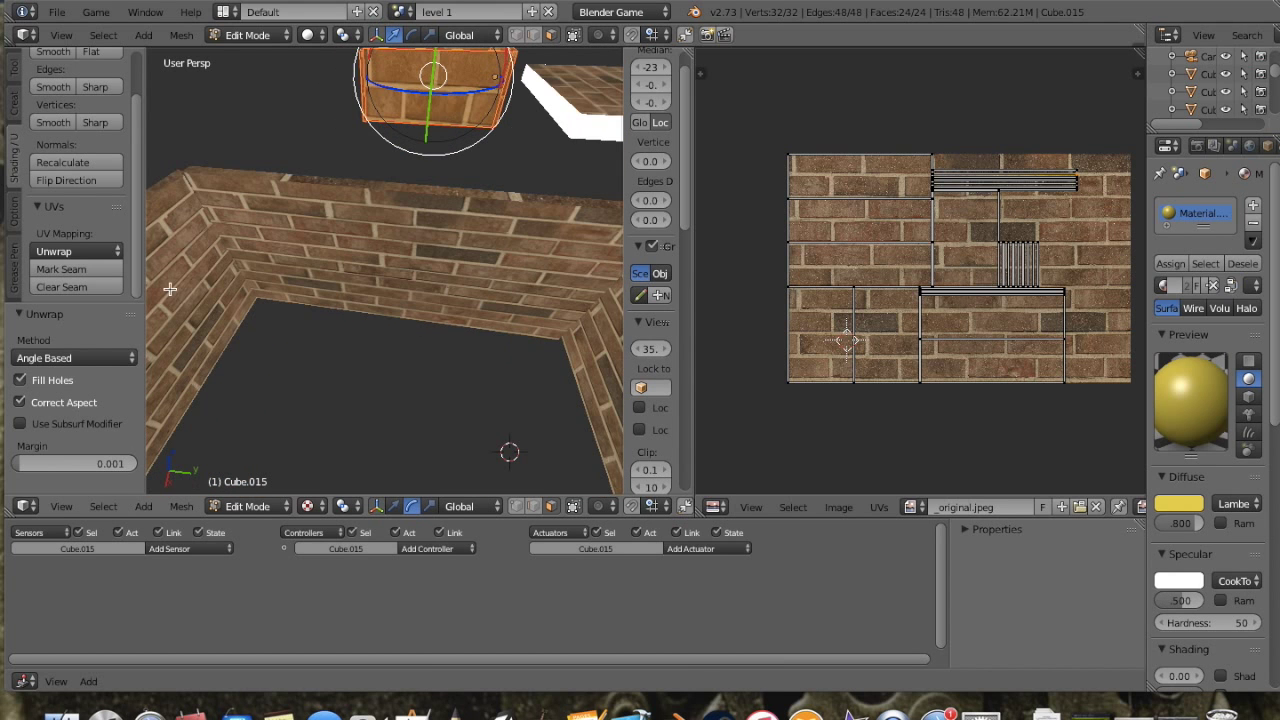
middle_click_drag(240, 282, 340, 312)
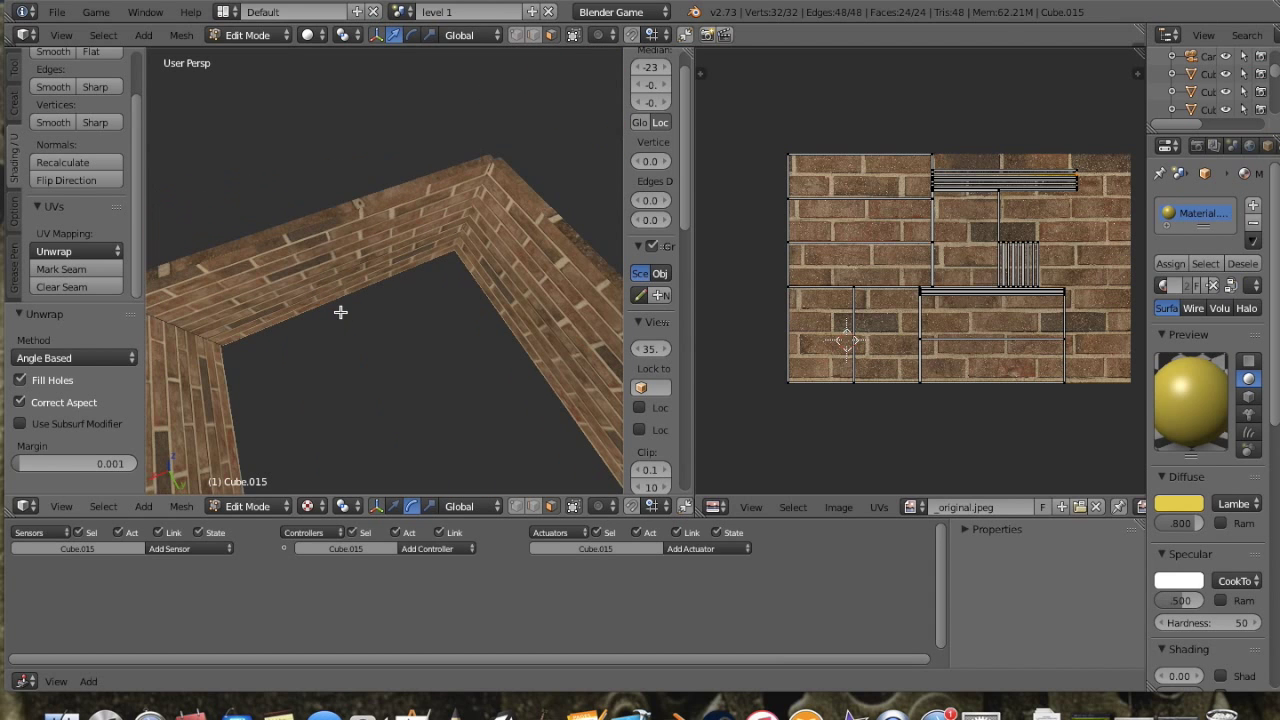
key("a")
key("KP_Decimal")
middle_click_drag(194, 326, 416, 286)
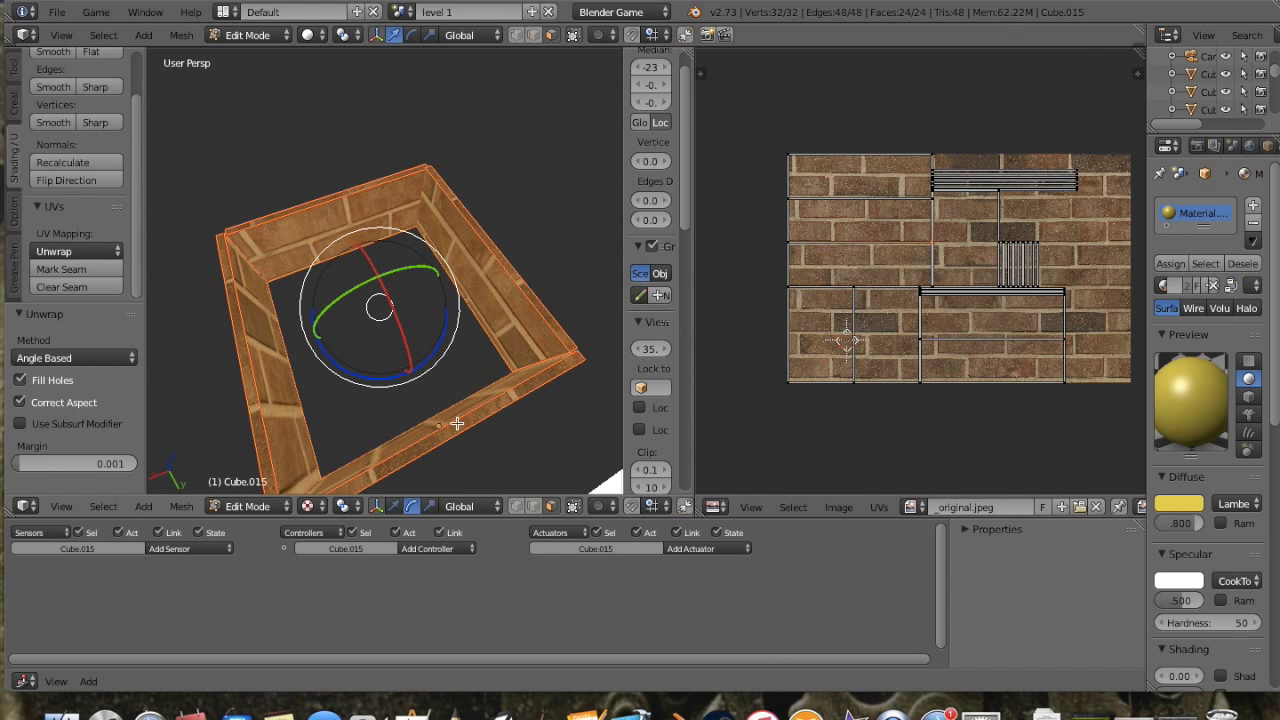
Step: Select one inner wall face of Cube.015 and rotate all of its UVs by 103.643° on the brick image
middle_click_drag(306, 343, 191, 337)
right_click(190, 338)
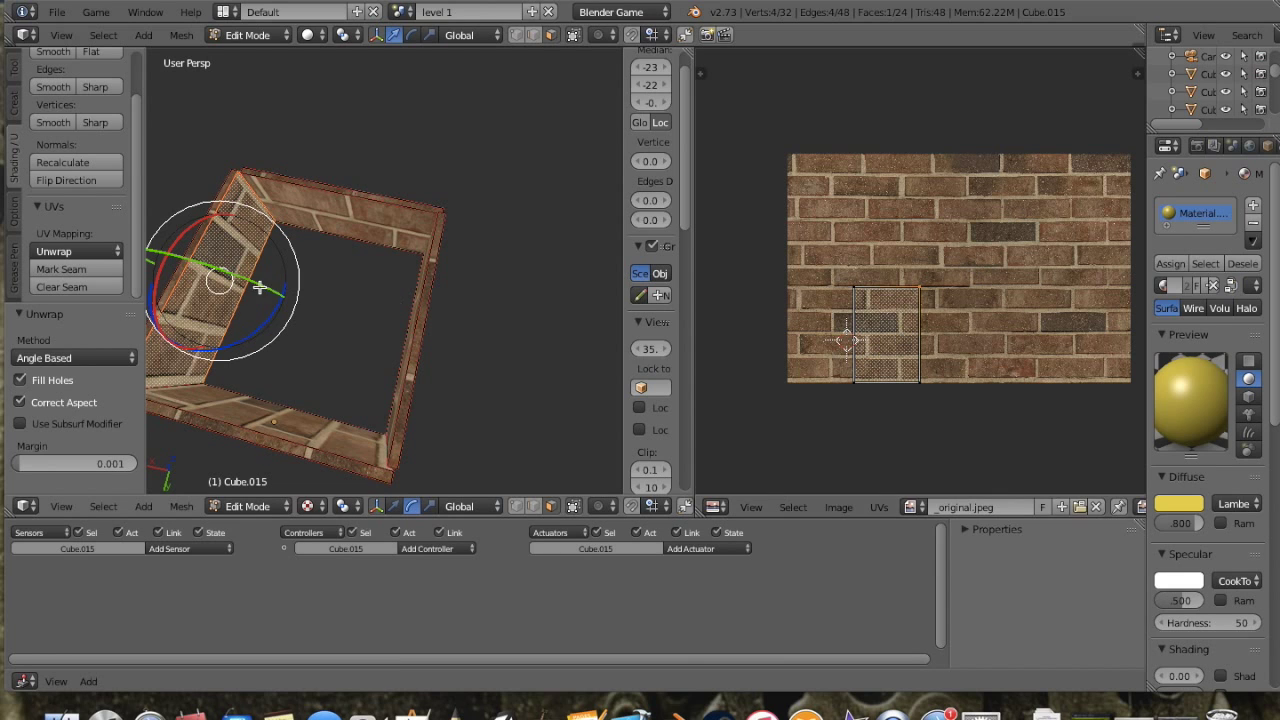
key("r")
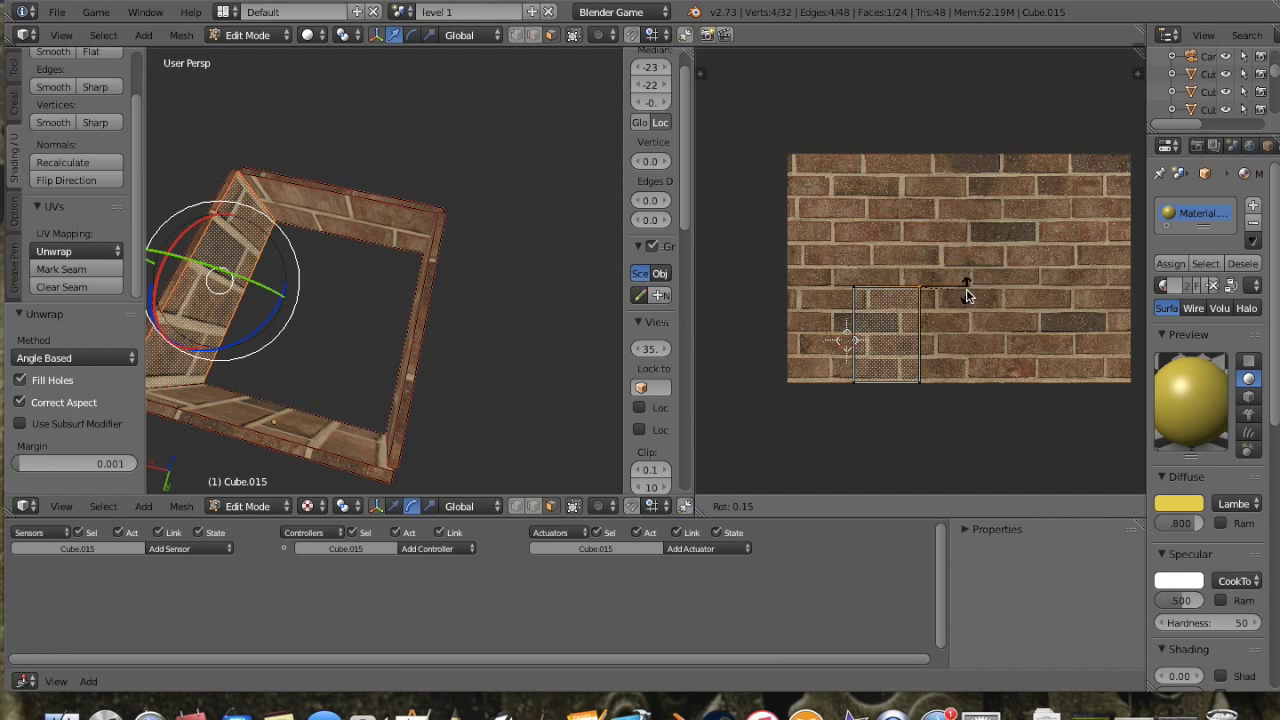
left_click(915, 348)
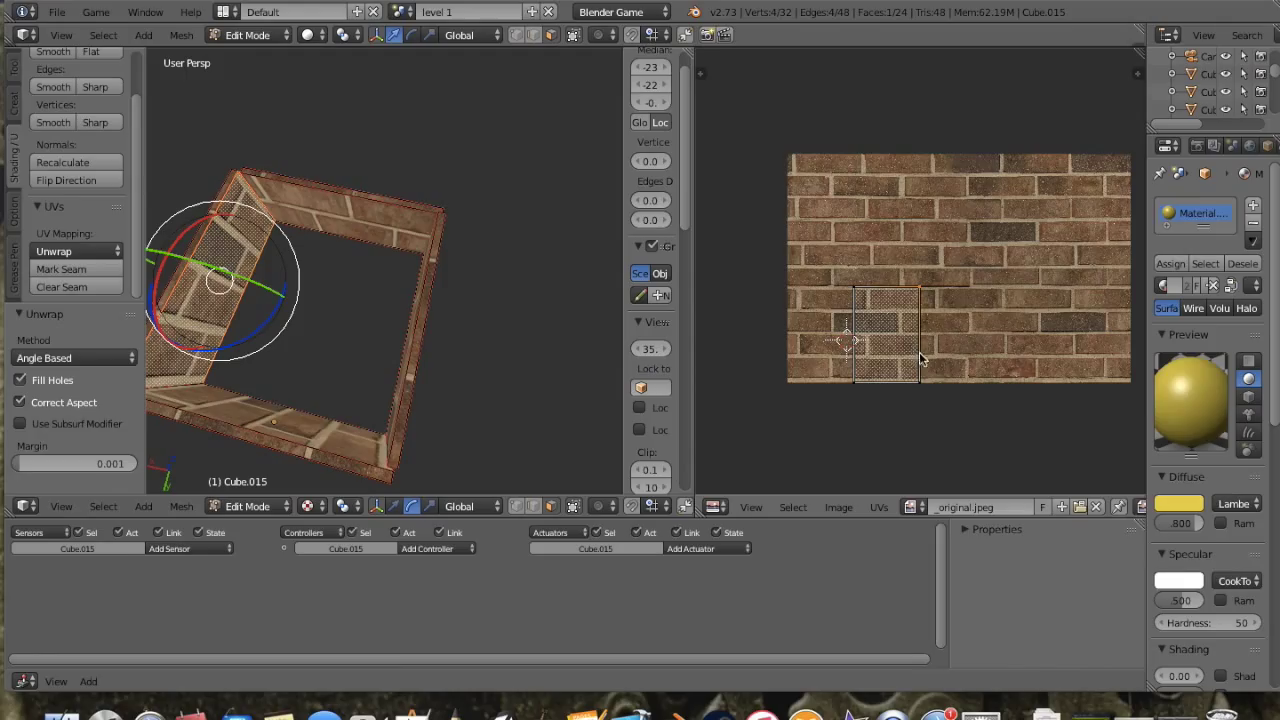
key("a")
key("a")
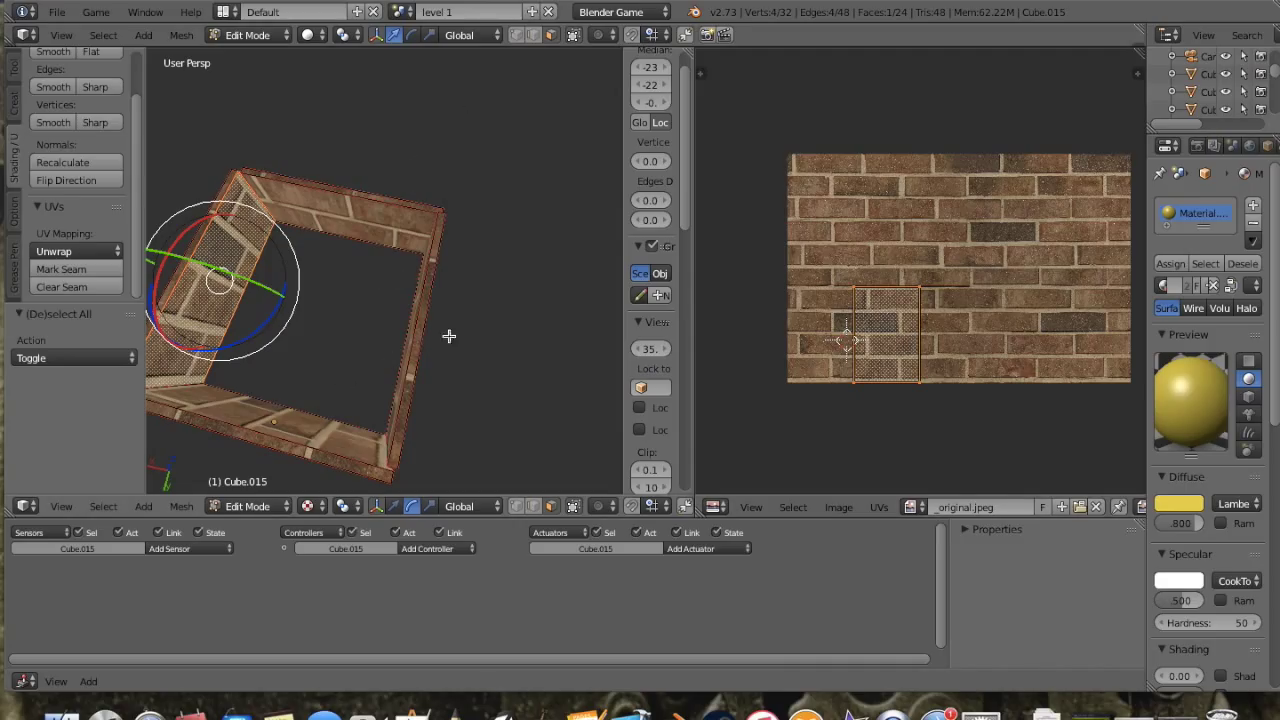
scroll(438, 391, "down", 3)
scroll(916, 325, "up", 1)
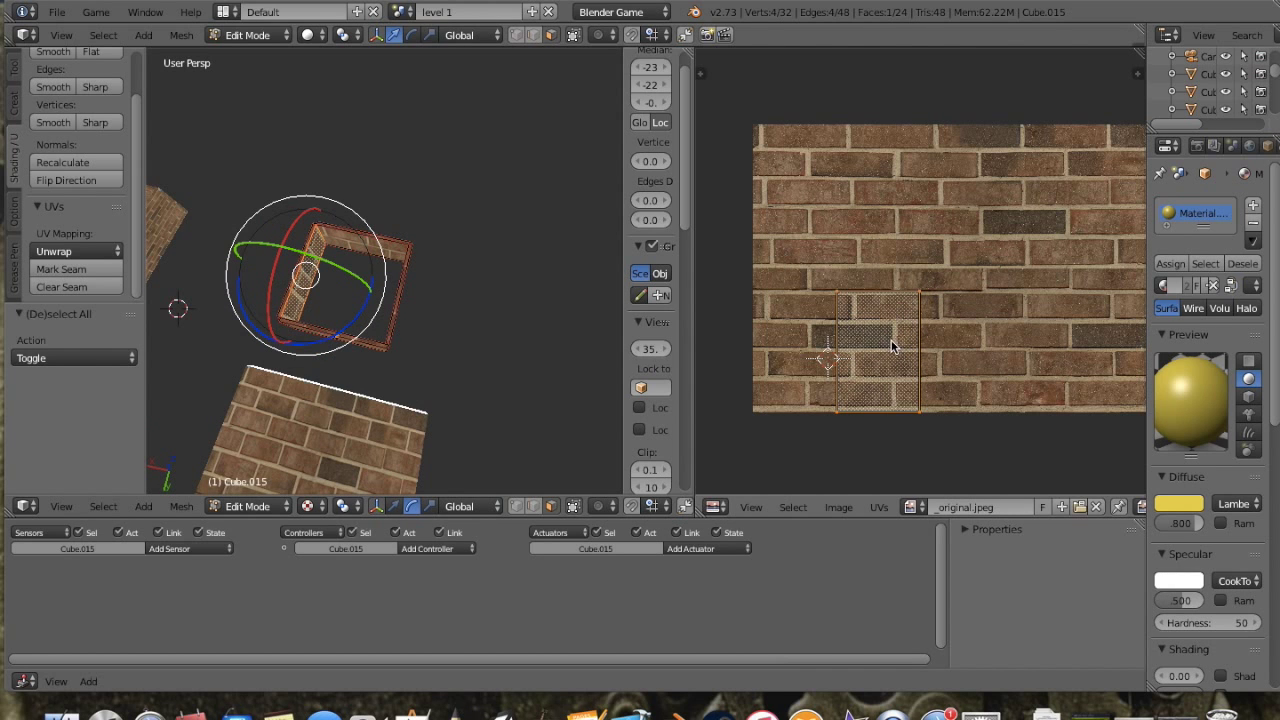
key("r")
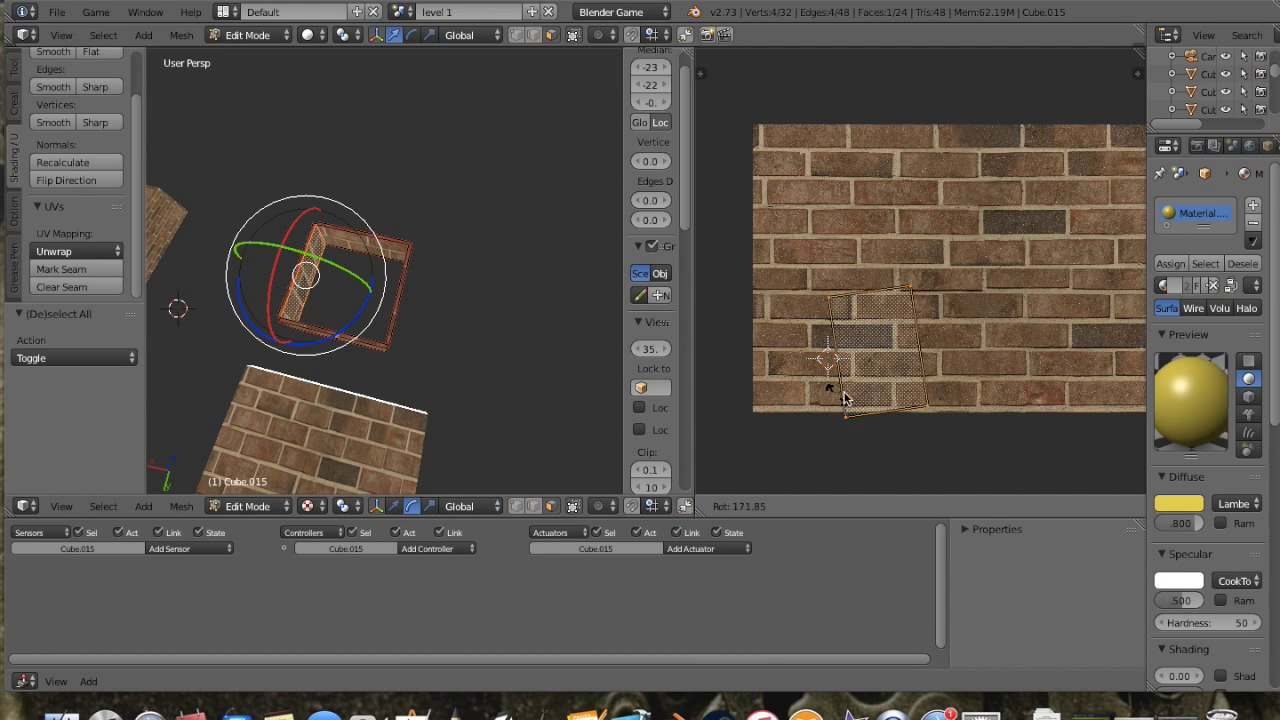
left_click(895, 372)
scroll(520, 320, "up", 5)
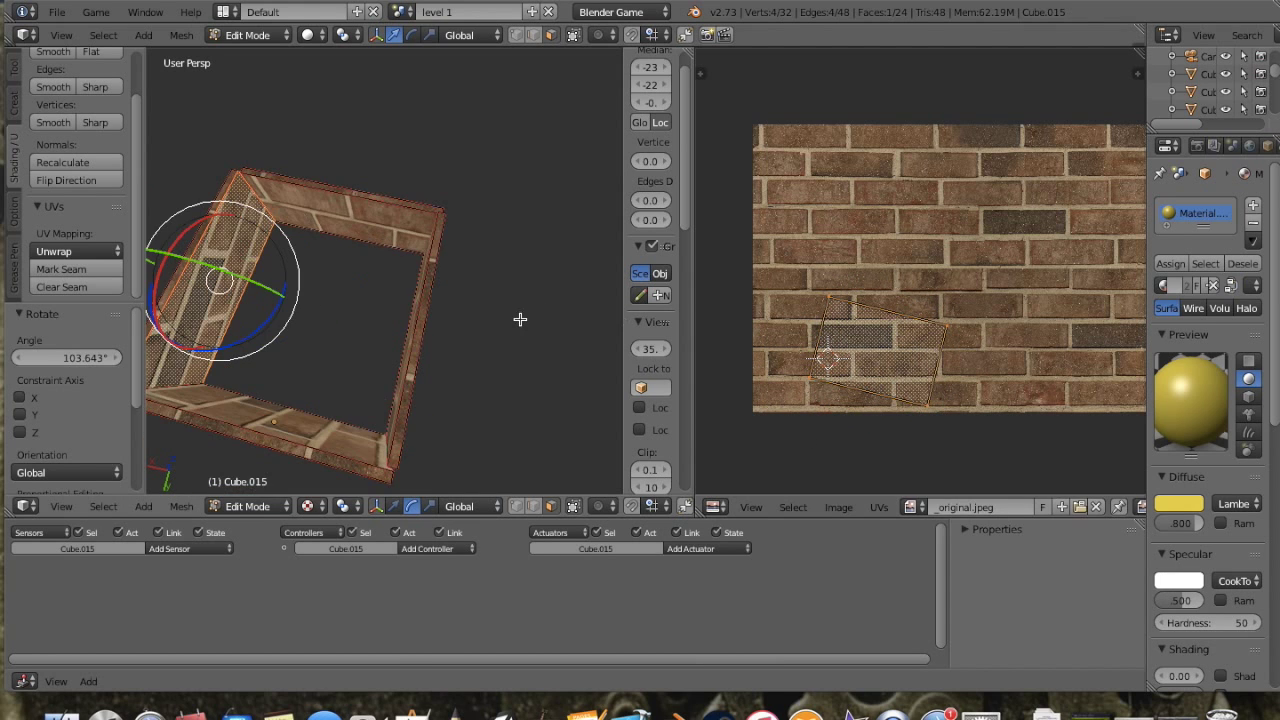
Step: Rotate the selected wall face's UVs by -13.883° to align them with the brick rows, and try scaling them
middle_click_drag(396, 320, 430, 322)
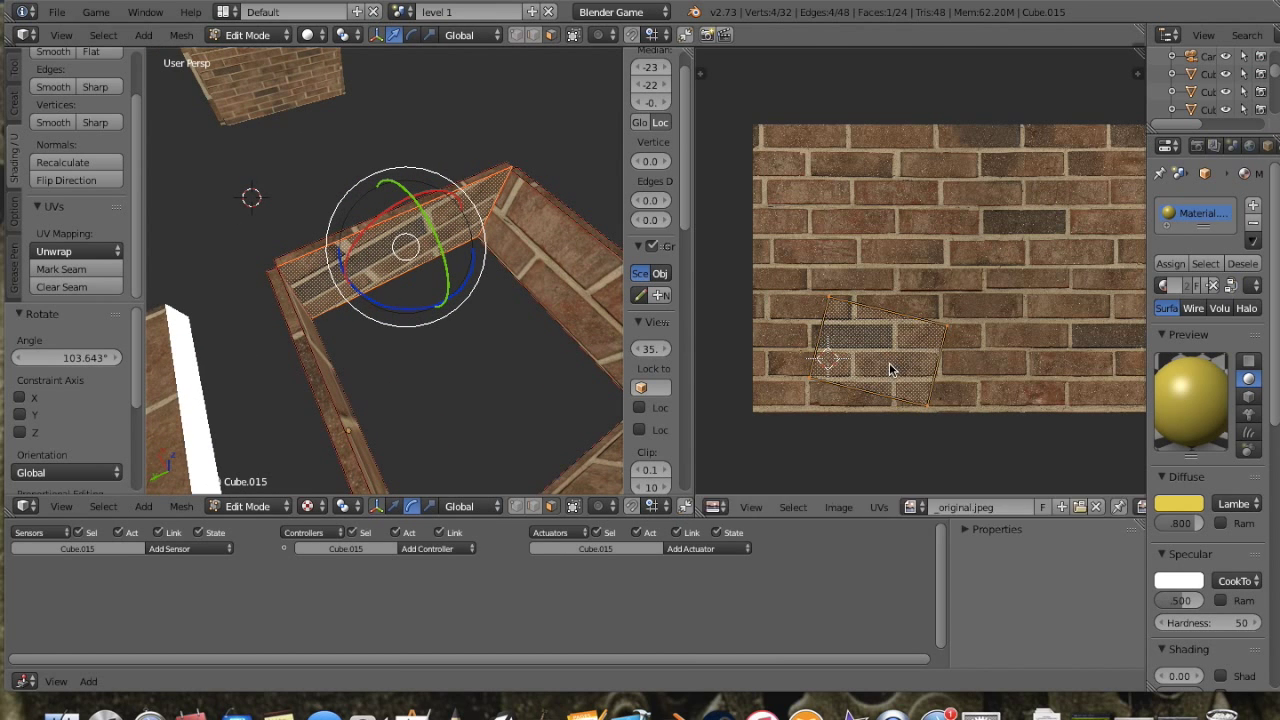
key("r")
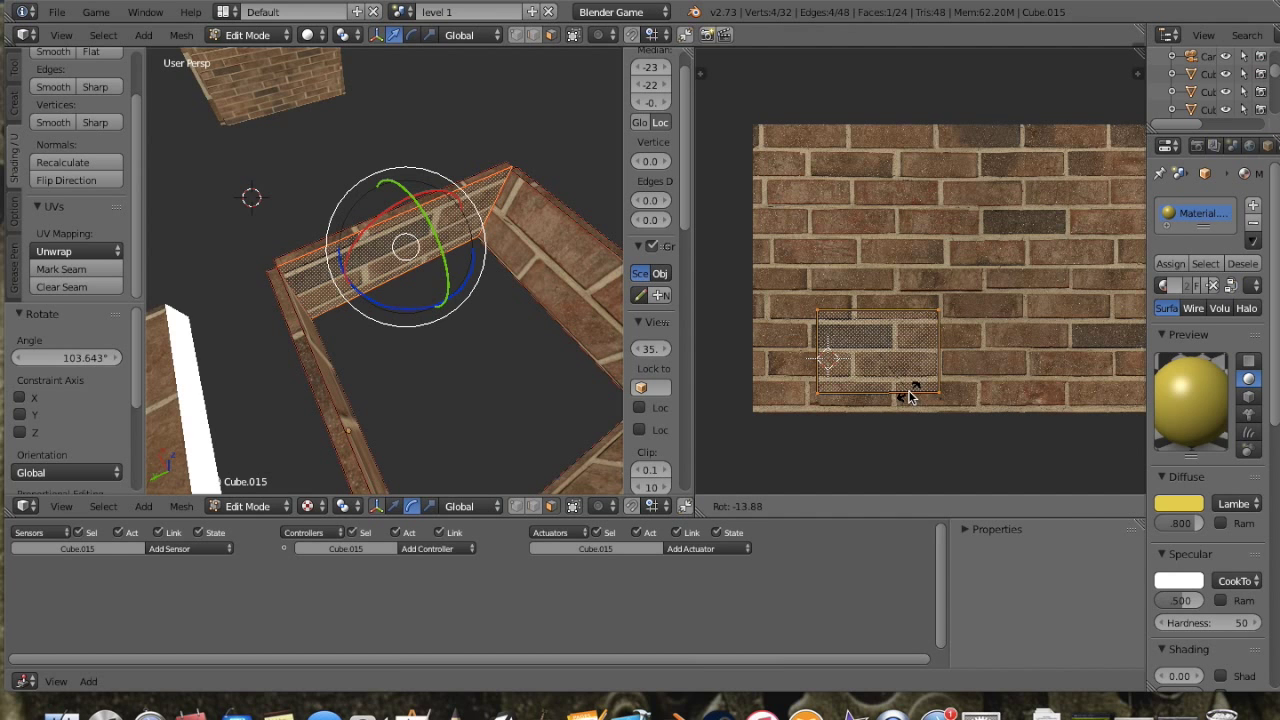
left_click(909, 392)
middle_click_drag(457, 360, 564, 332)
scroll(479, 303, "up", 3)
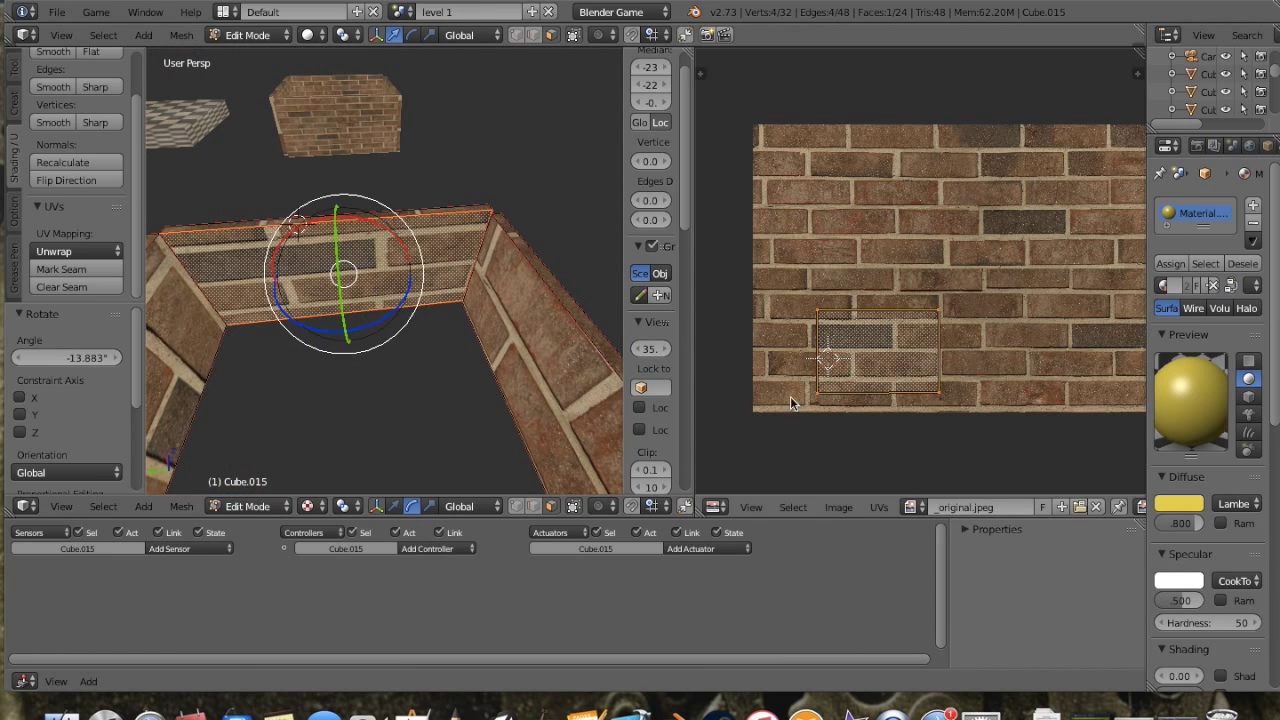
key("s")
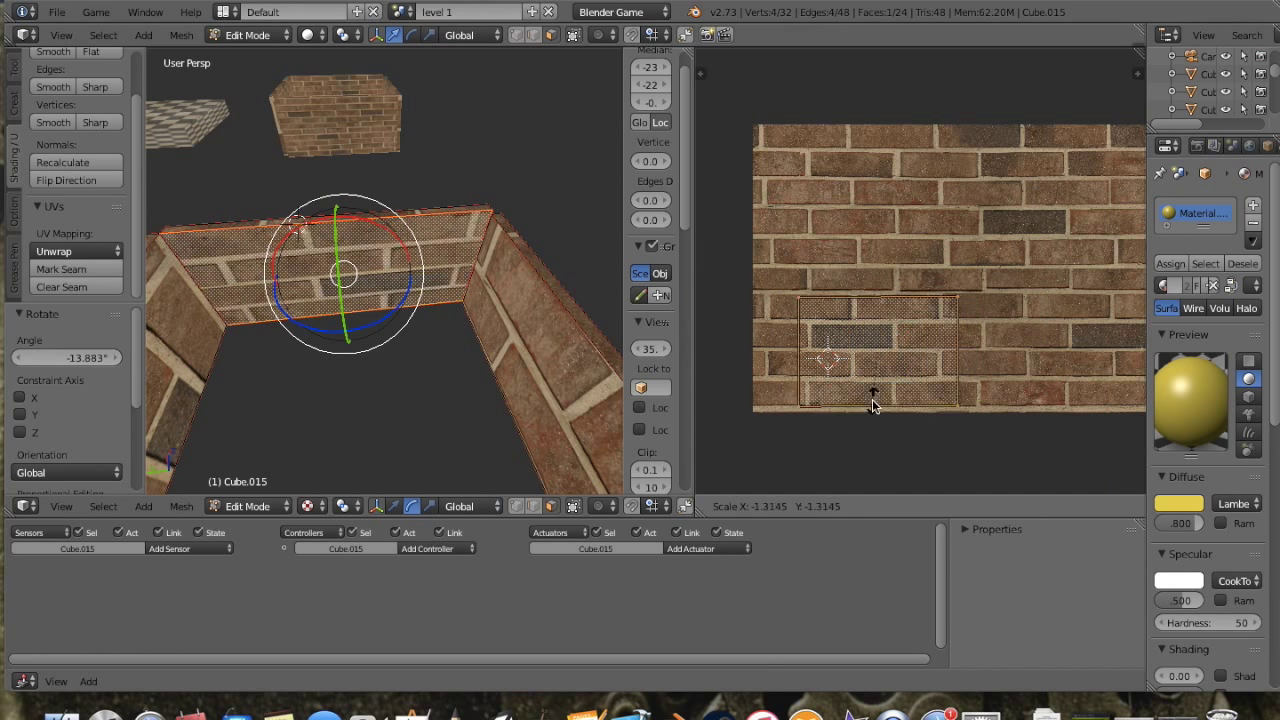
key("Escape")
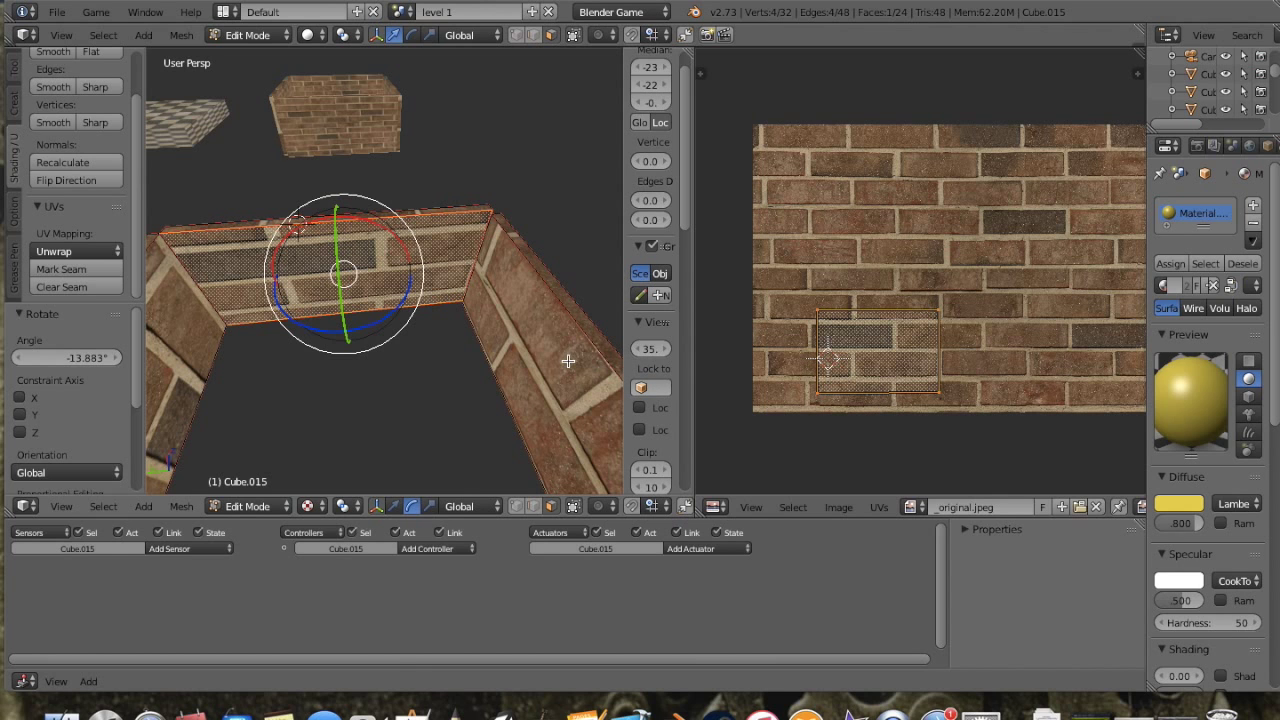
Step: Leave Edit Mode on Cube.015 and select the tiled floor block Plane
middle_click_drag(331, 293, 486, 349)
scroll(486, 370, "down", 4)
middle_click_drag(206, 309, 417, 284, "shift")
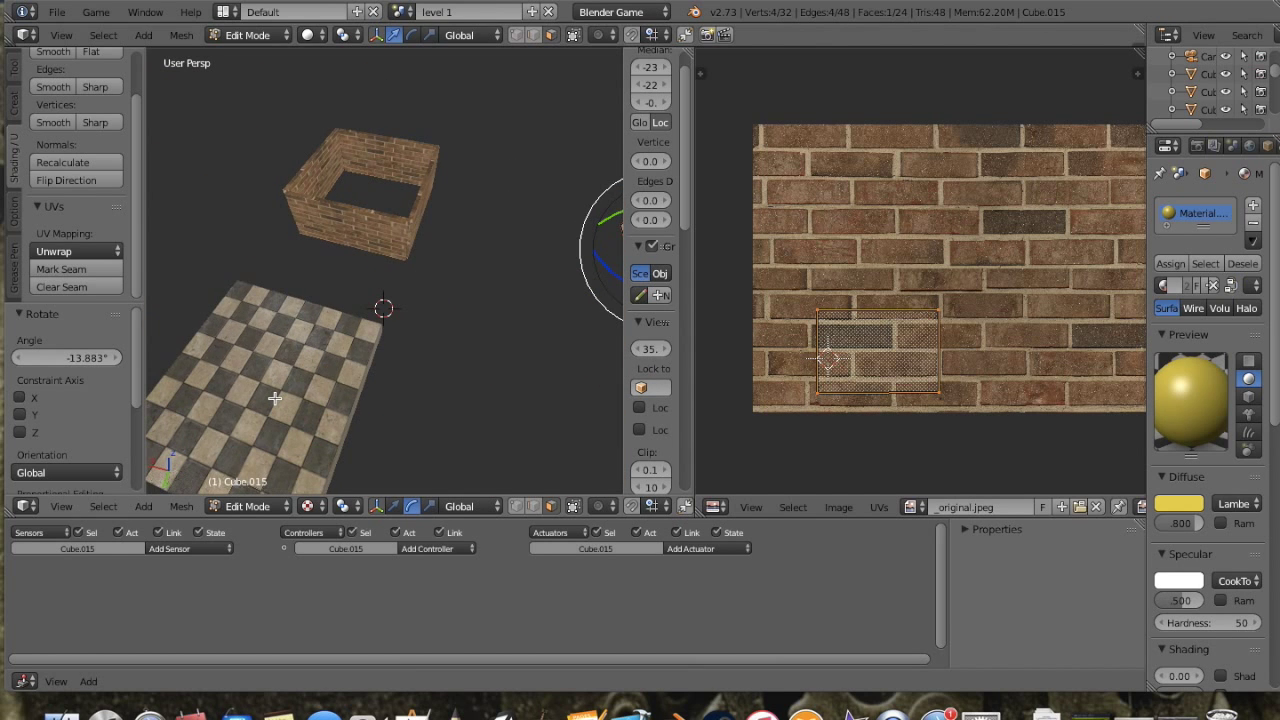
key("Tab")
right_click(378, 341)
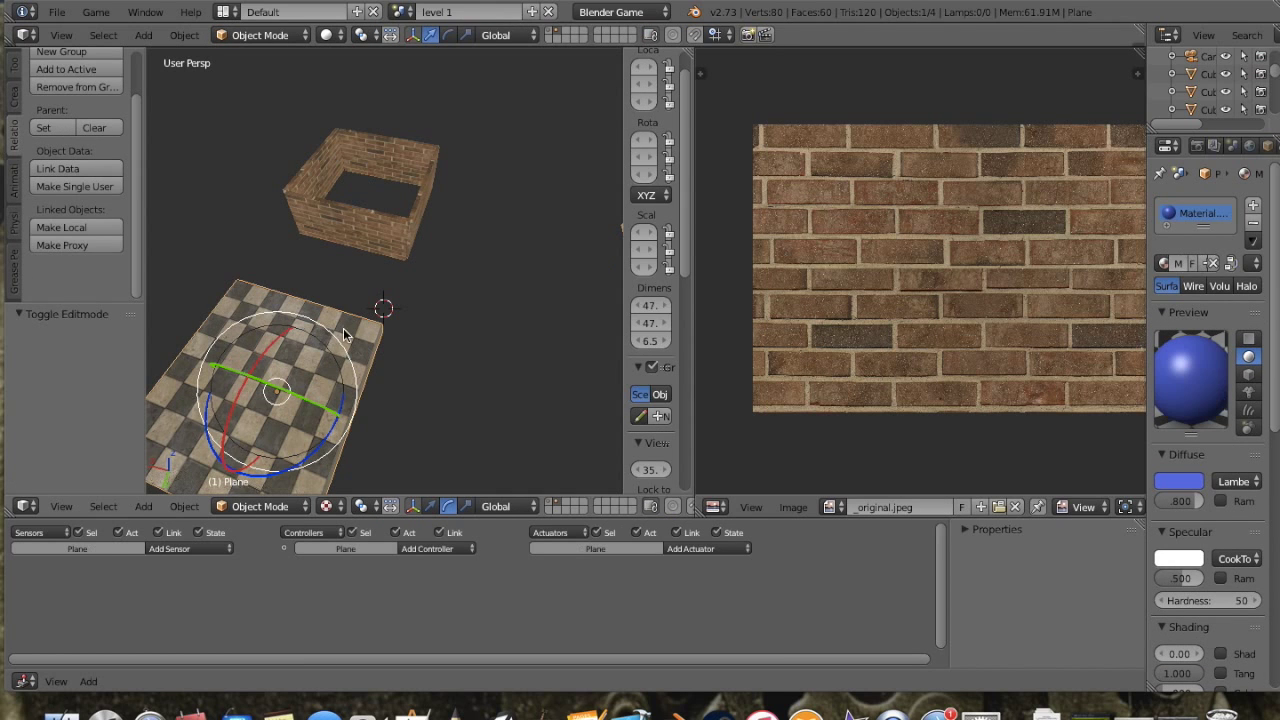
Step: Move the tiled floor Plane and the brick walls Cube.003 to the first layer and display that layer
right_click(370, 238)
right_click(315, 362)
right_click(362, 210, "shift")
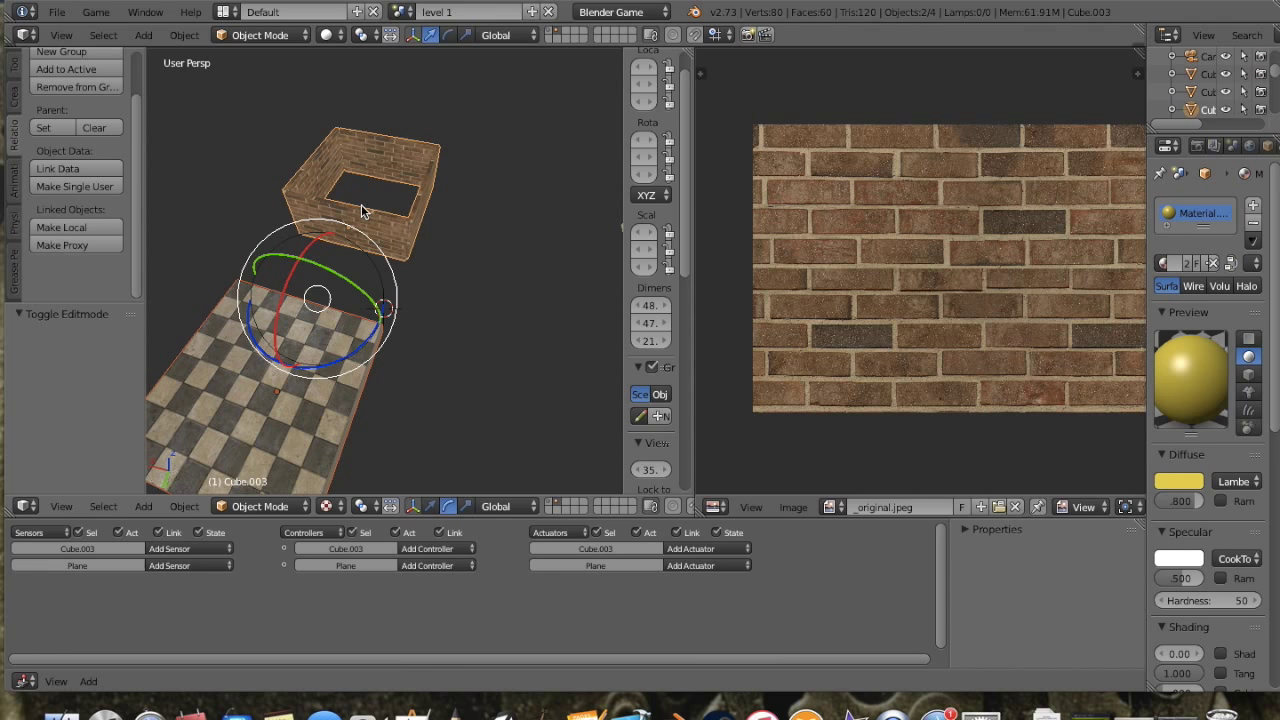
key("m")
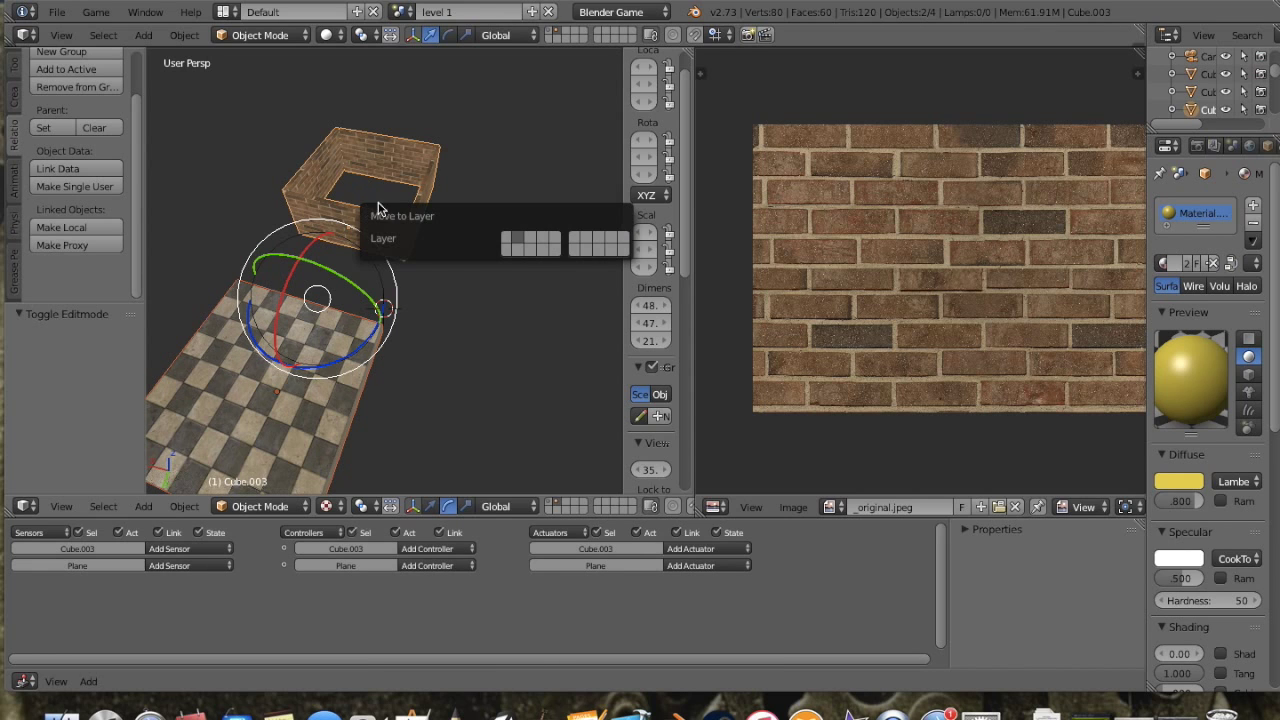
left_click(508, 240)
left_click(550, 506)
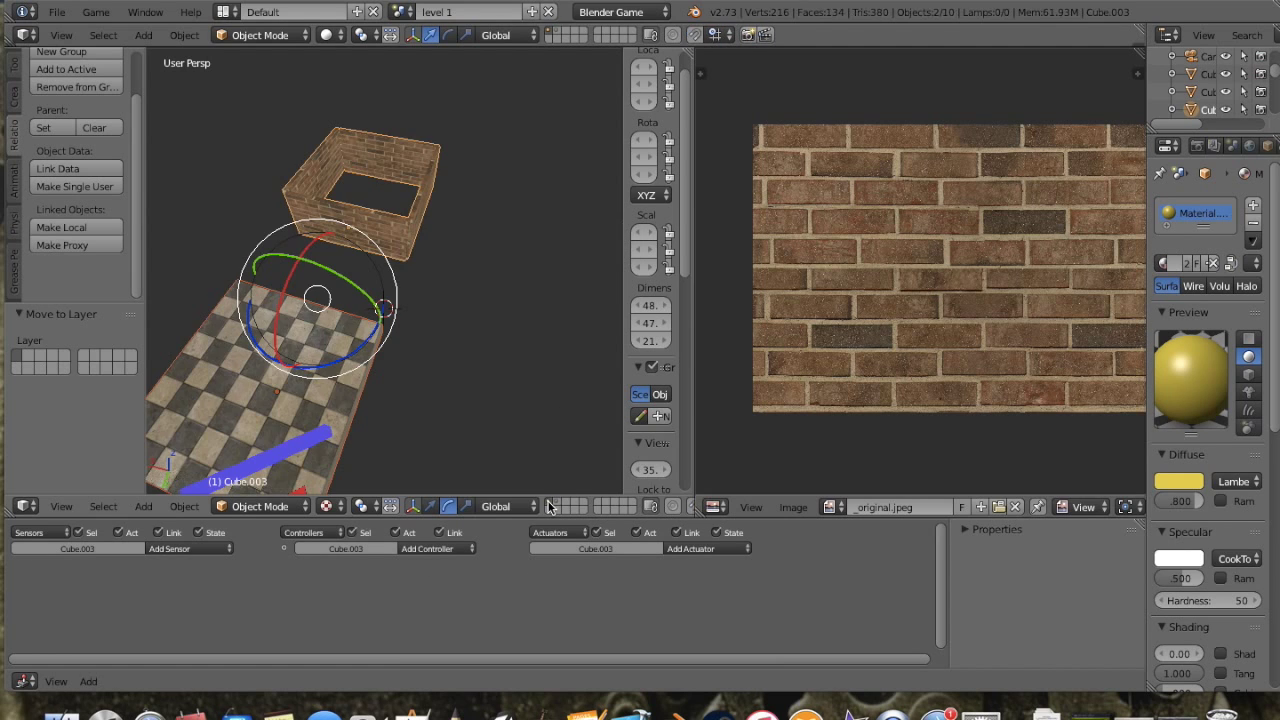
Step: Select the tiled floor Plane and move it -12.802 along the Z axis beneath the level's objects
middle_click_drag(367, 400, 388, 362)
right_click(499, 362)
left_click(431, 507)
left_click_drag(408, 323, 406, 361)
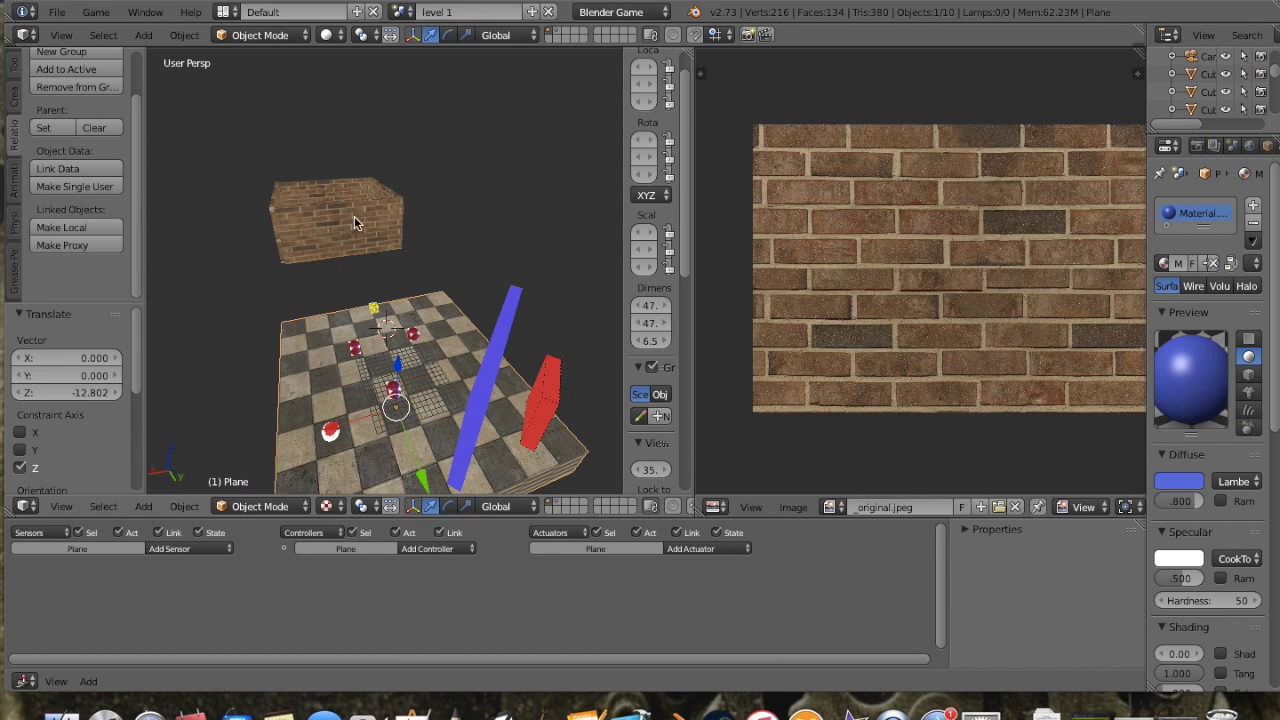
Step: Move the brick walls Cube.003 onto the tiled floor so they enclose it, finishing with a -0.595 shift along Y
right_click(358, 222)
middle_click_drag(358, 222, 420, 302)
left_click_drag(398, 299, 198, 68)
middle_click_drag(562, 410, 518, 428)
left_click_drag(530, 440, 526, 436)
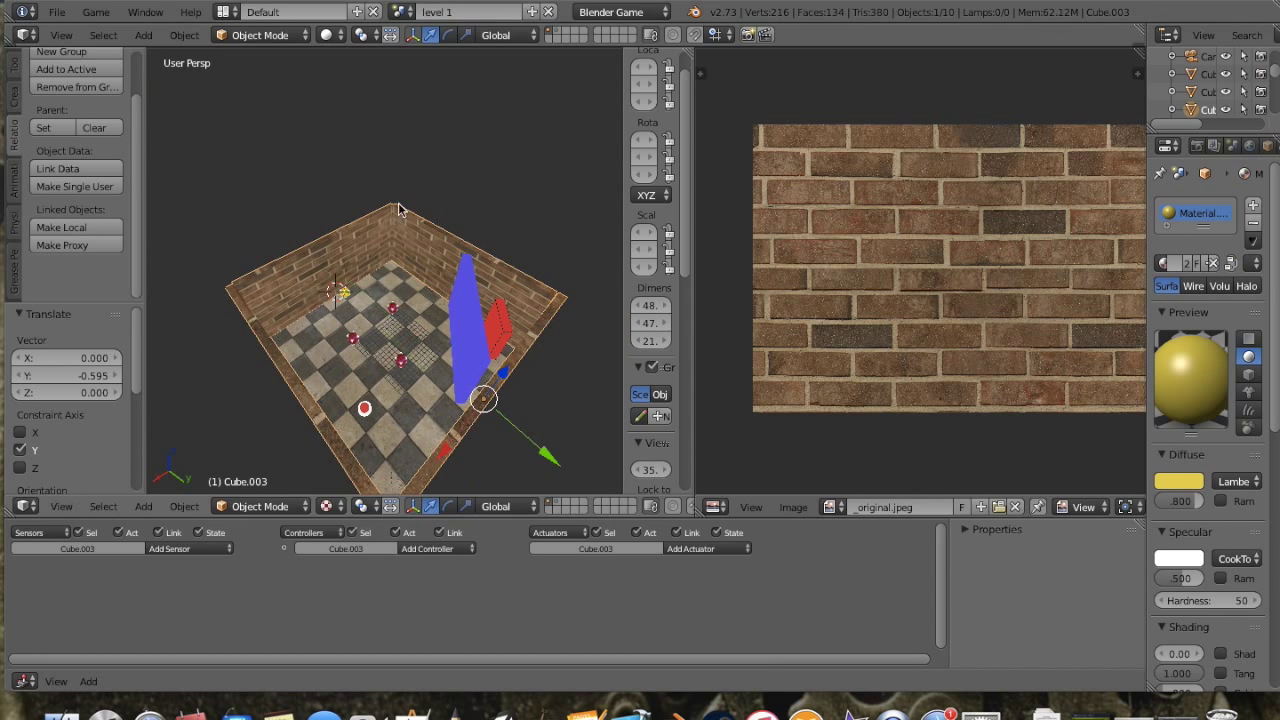
Step: Examine the untextured floor and walls of the level 2 scene, and return to level 1 to inspect its textured room
left_click(398, 11)
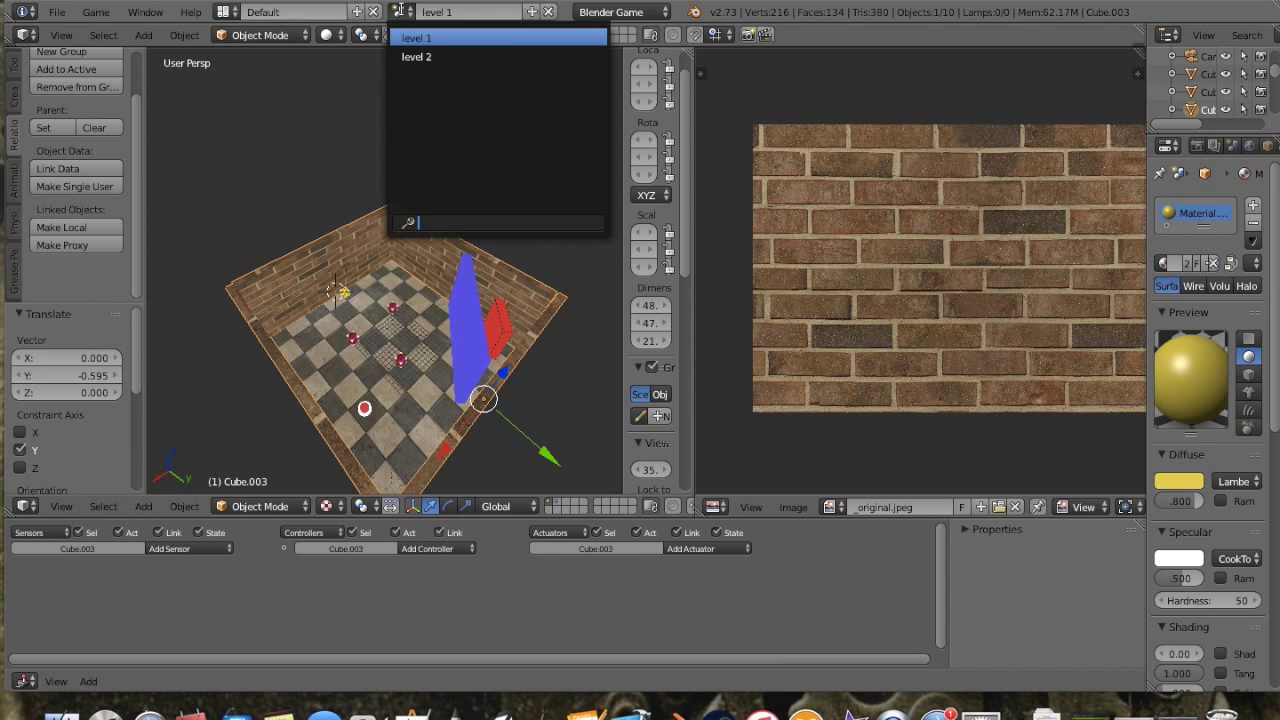
left_click(416, 57)
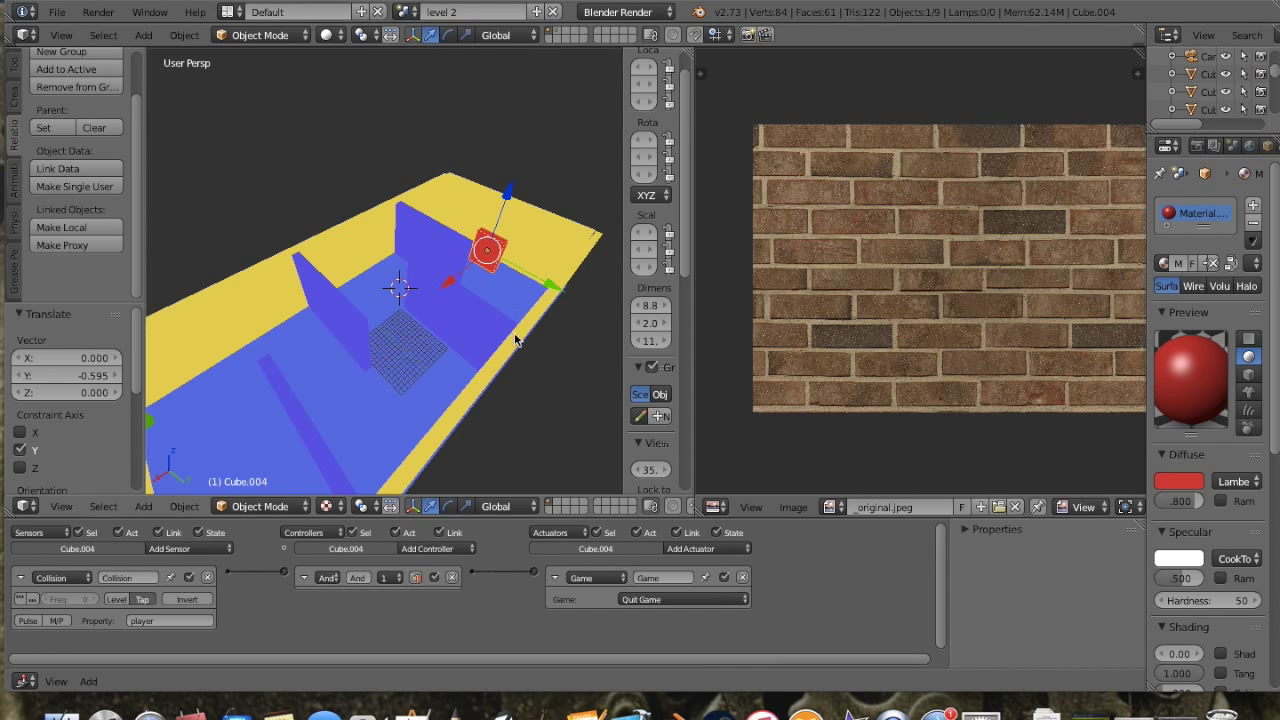
middle_click_drag(437, 403, 358, 440)
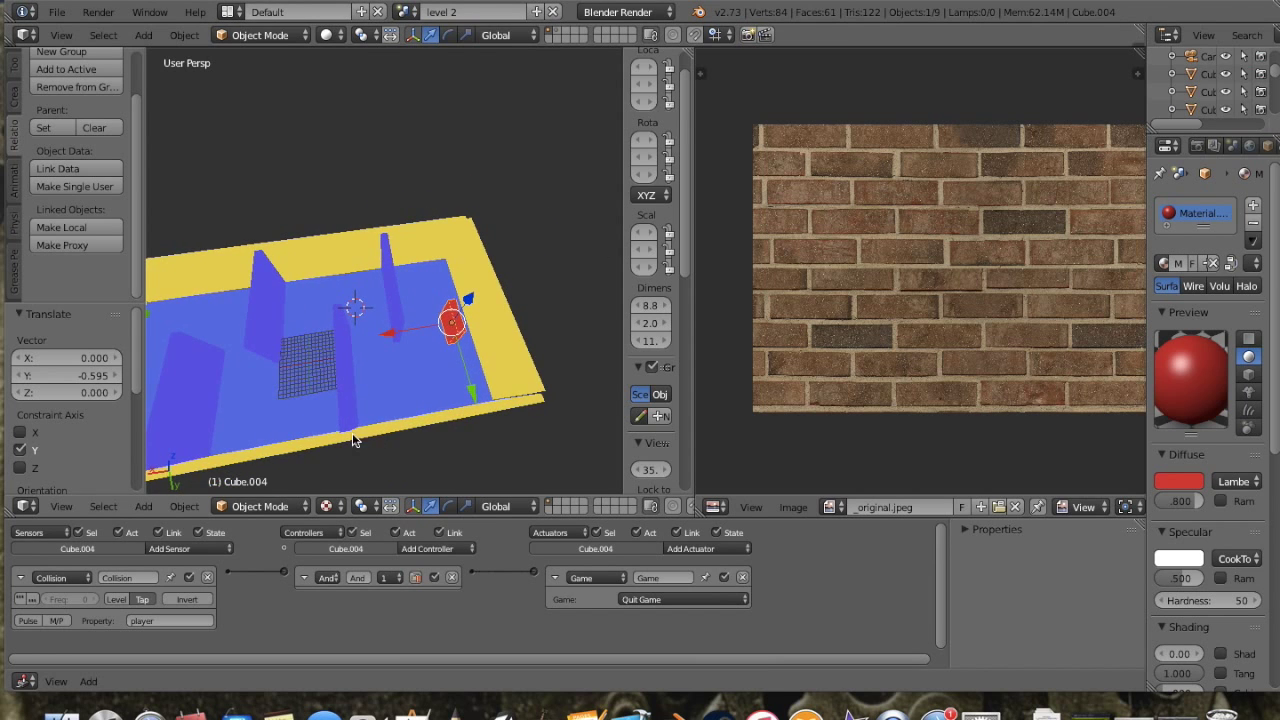
left_click(407, 18)
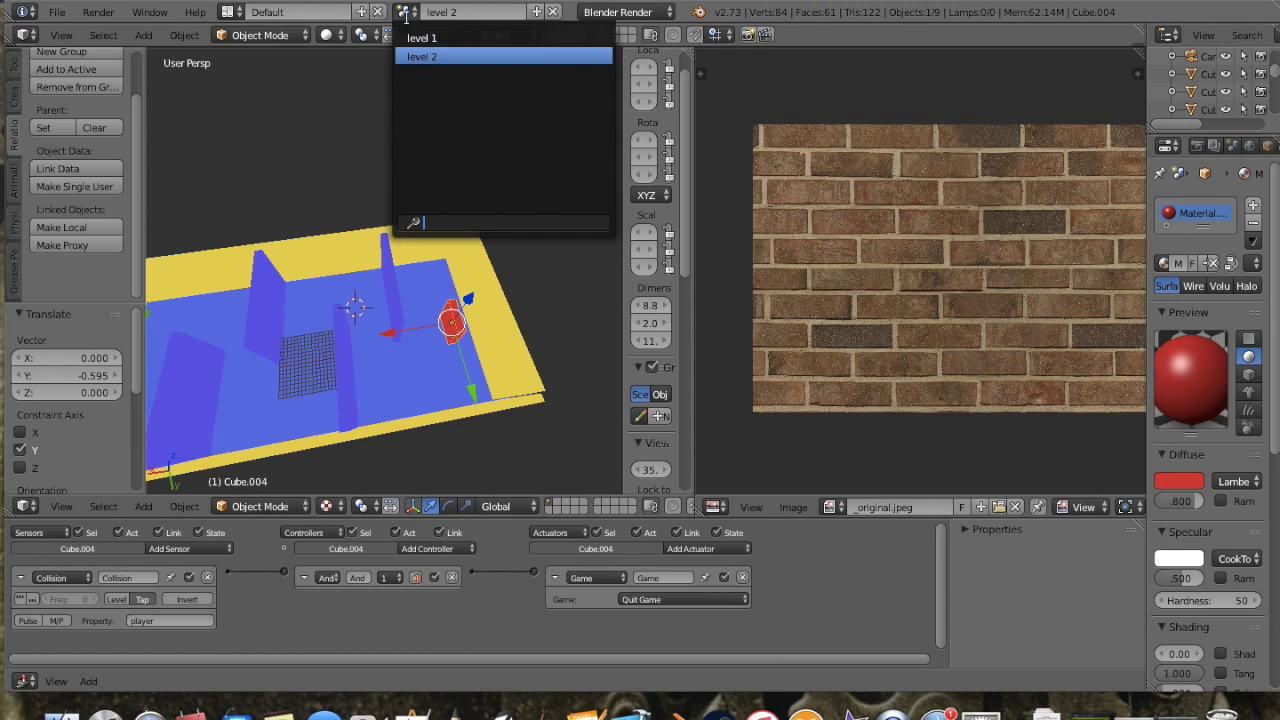
left_click(421, 38)
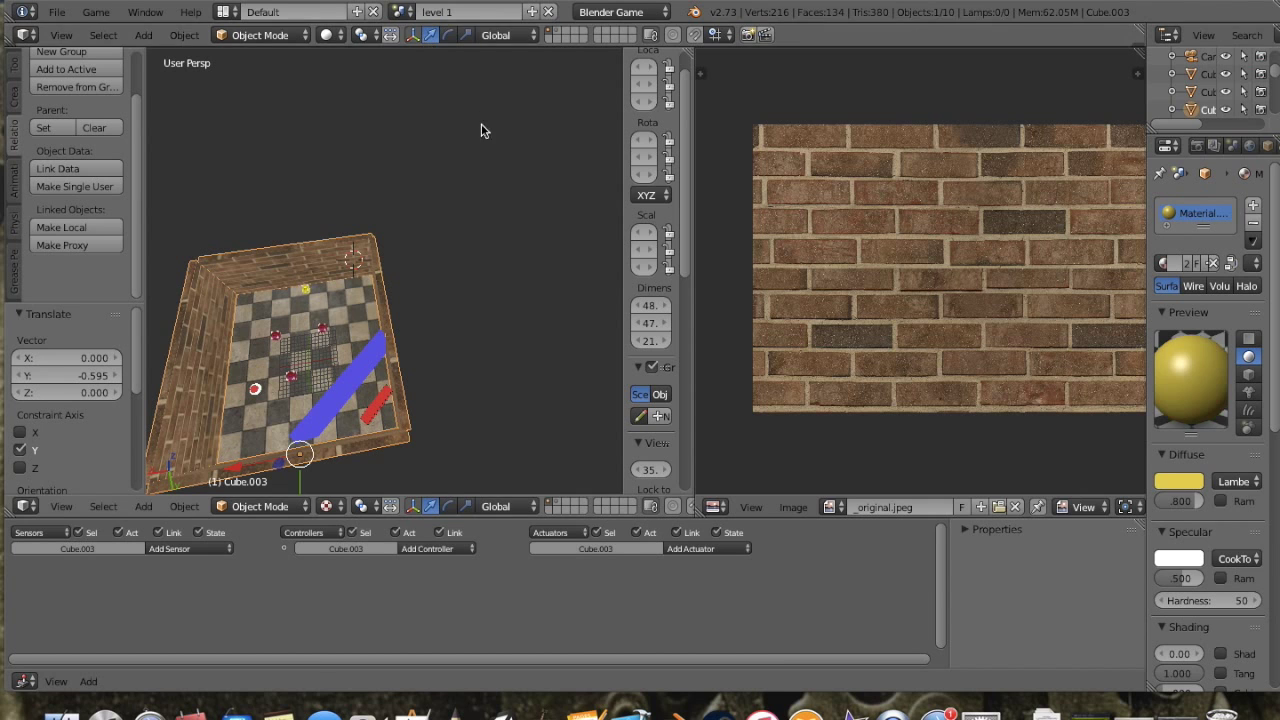
middle_click_drag(223, 345, 313, 318)
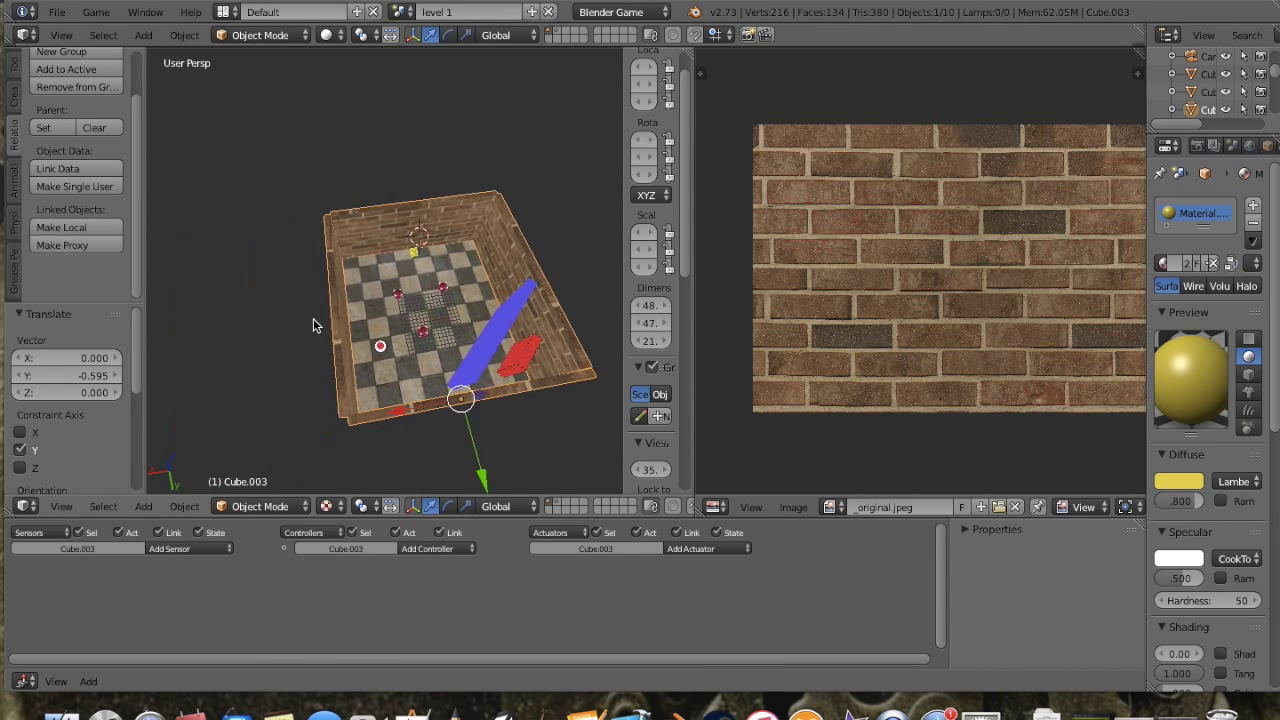
scroll(313, 318, "up", 5)
middle_click_drag(493, 299, 456, 309)
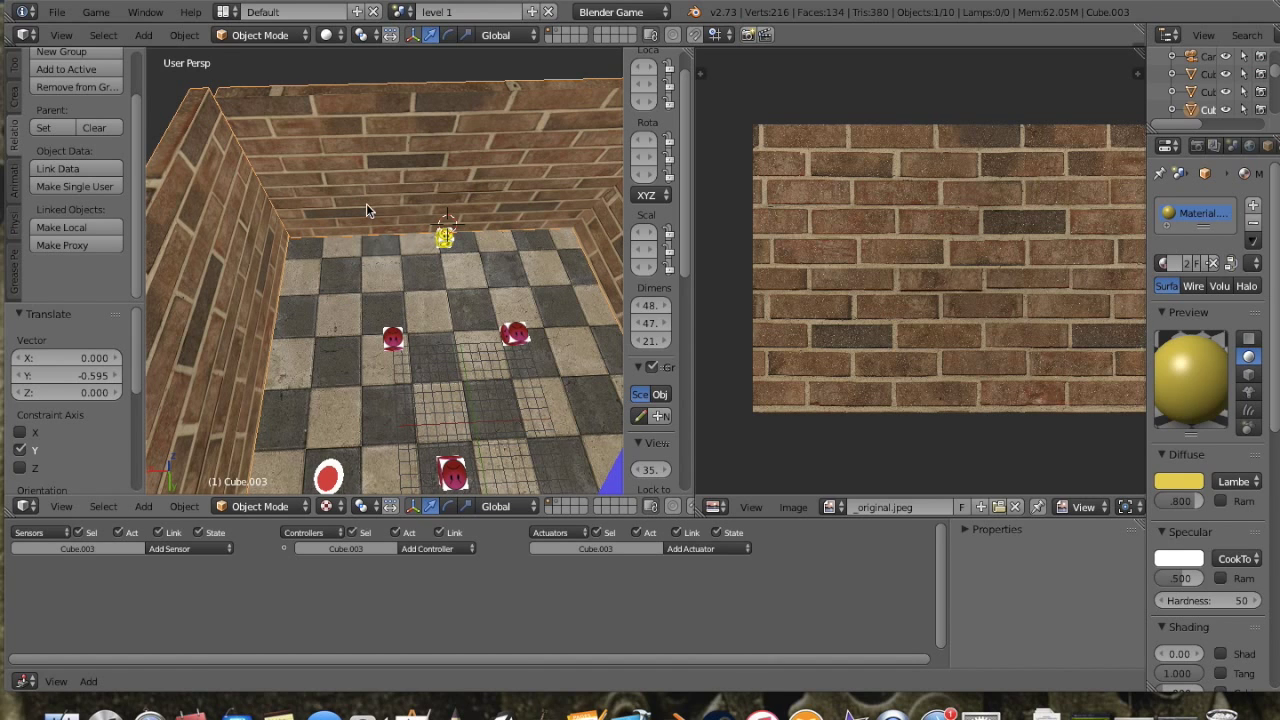
Step: Select all objects in the level 1 scene and copy them to the buffer
right_click(368, 248)
key("a")
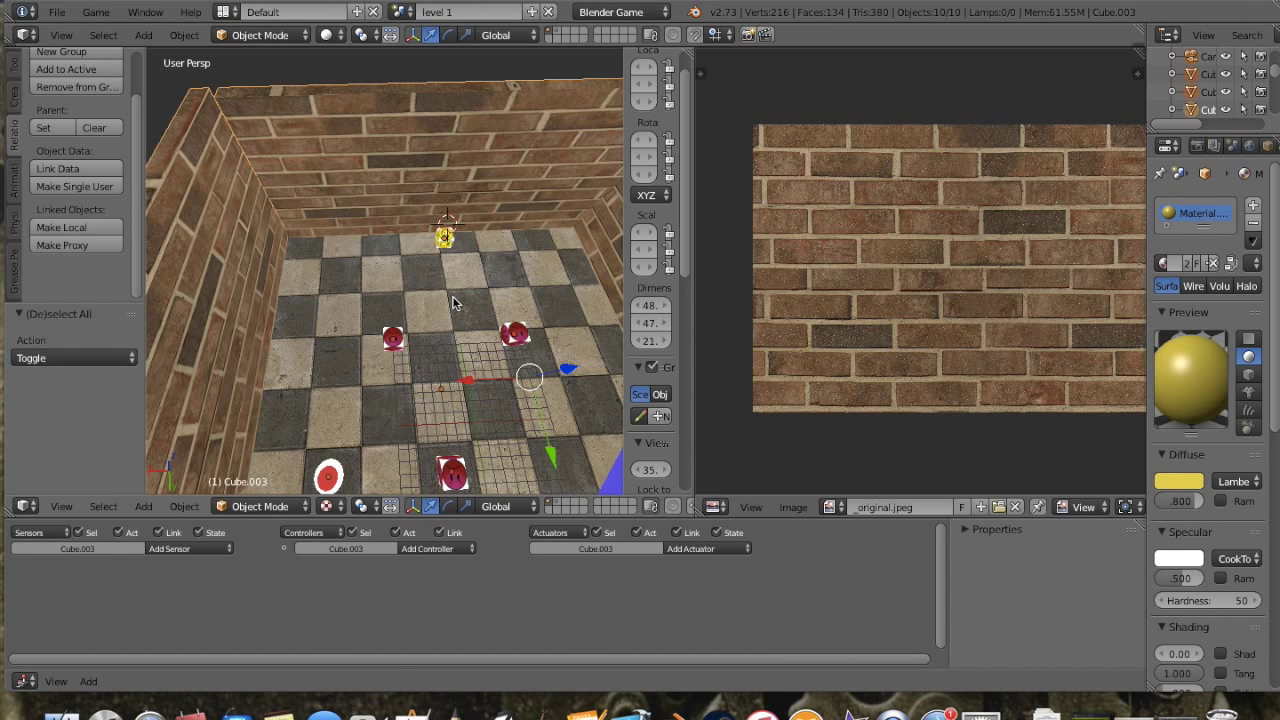
key("Home")
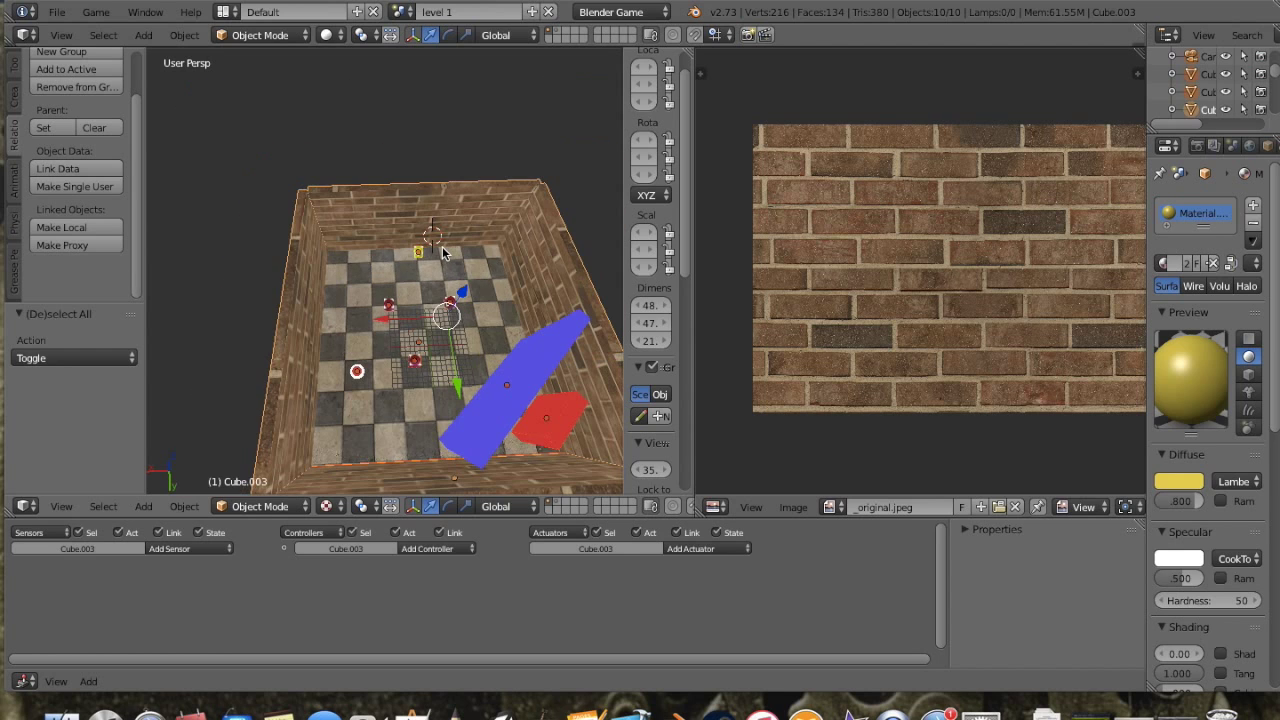
key("ctrl+c")
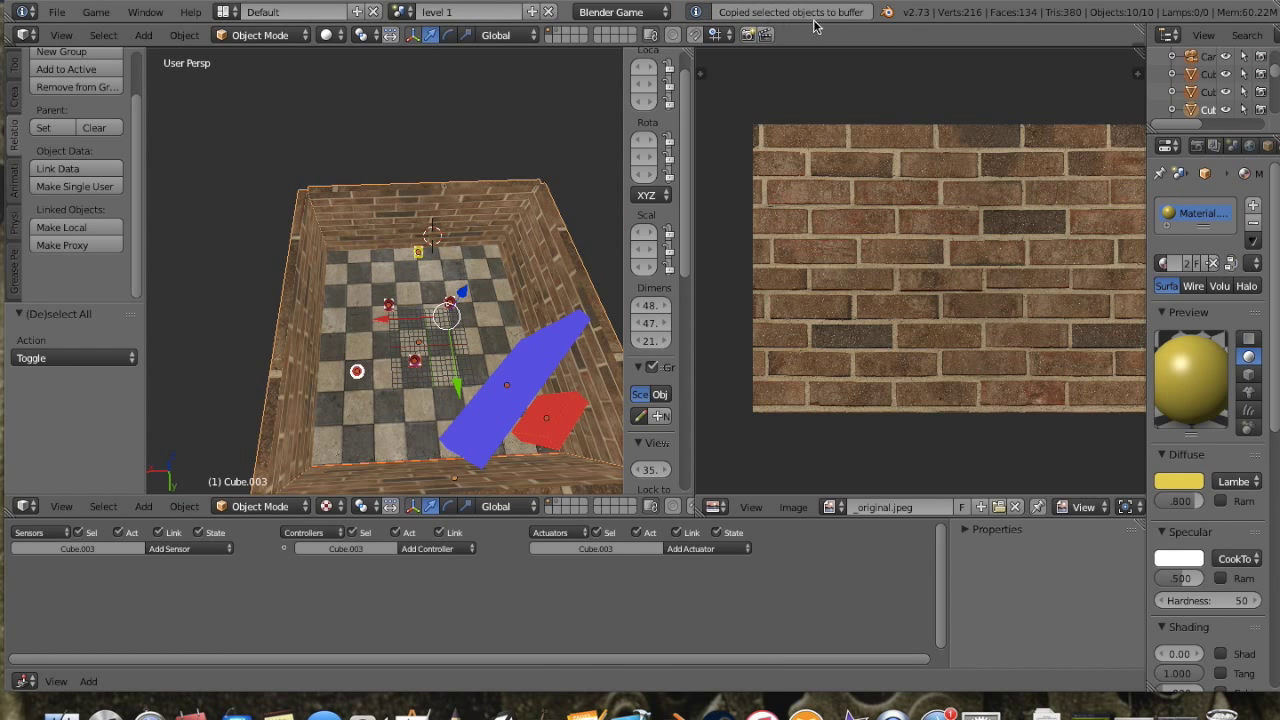
Step: Switch to the level 2 scene and paste the copied level 1 objects twice
left_click(405, 13)
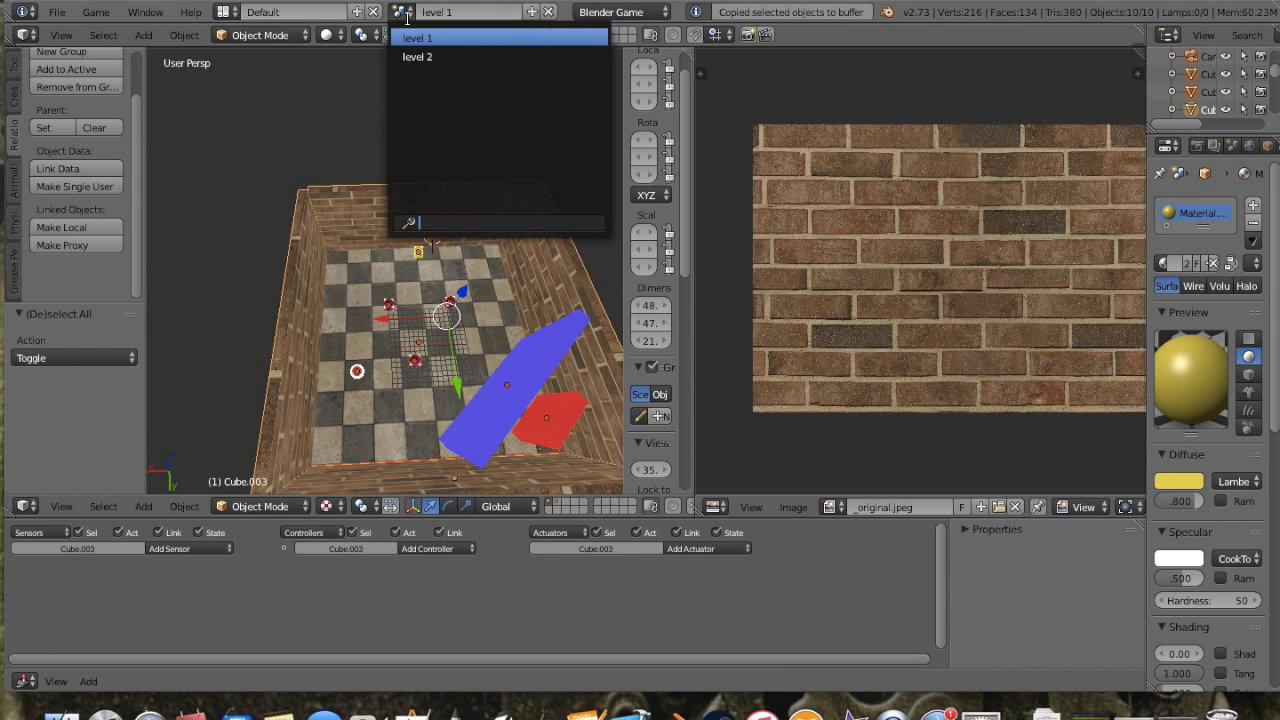
left_click(417, 56)
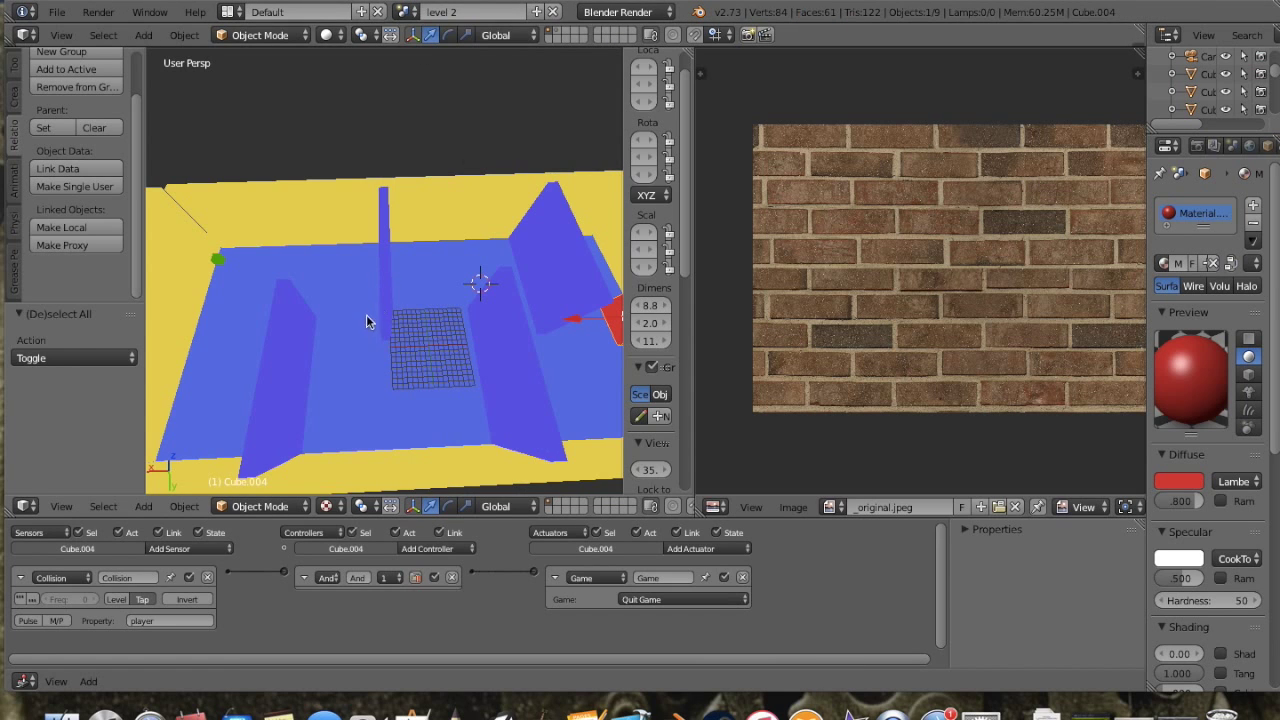
scroll(366, 314, "down", 6)
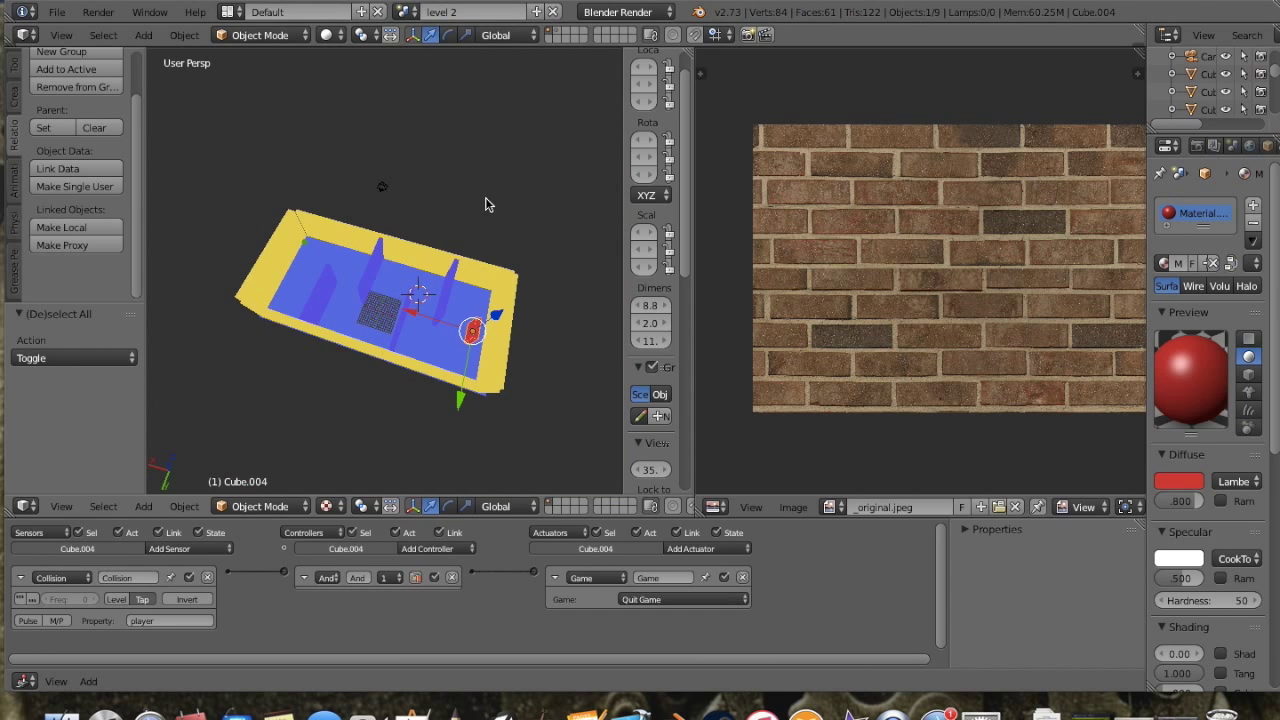
key("ctrl+v")
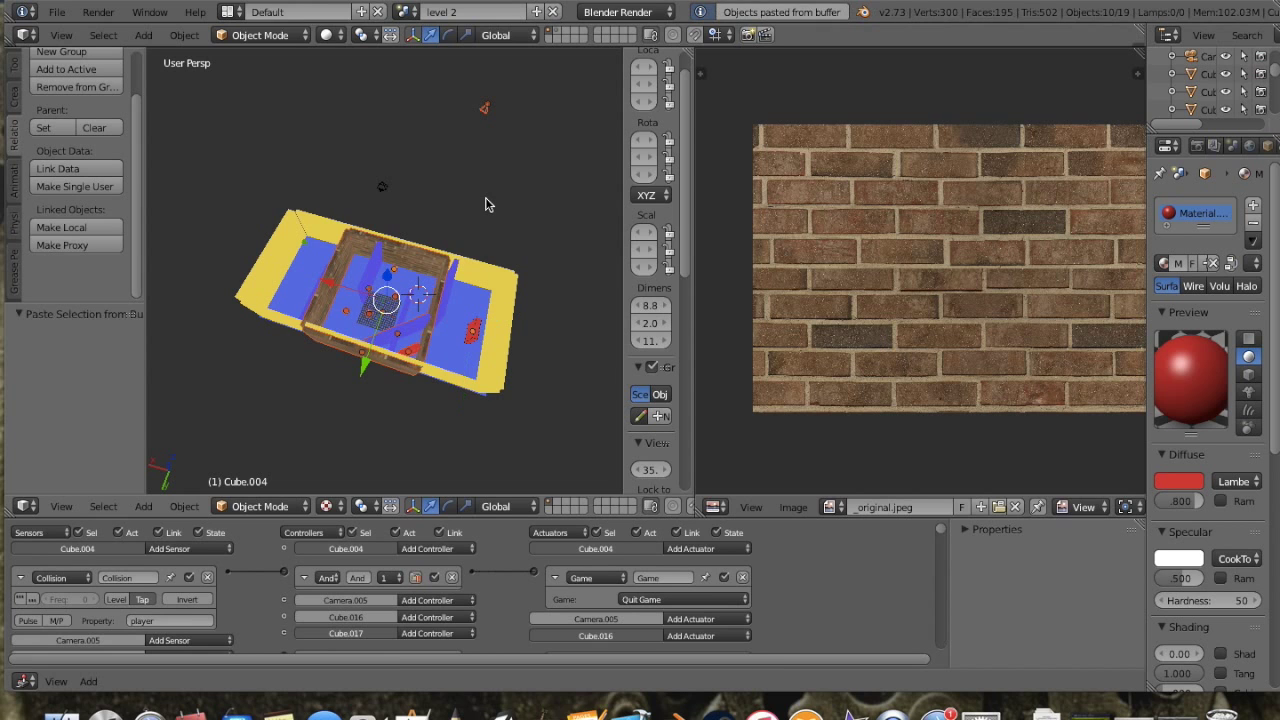
key("ctrl+v")
Step: Move the selected pasted level 1 objects -69.506 along the Y axis, away from the level 2 room
middle_click_drag(485, 204, 474, 294)
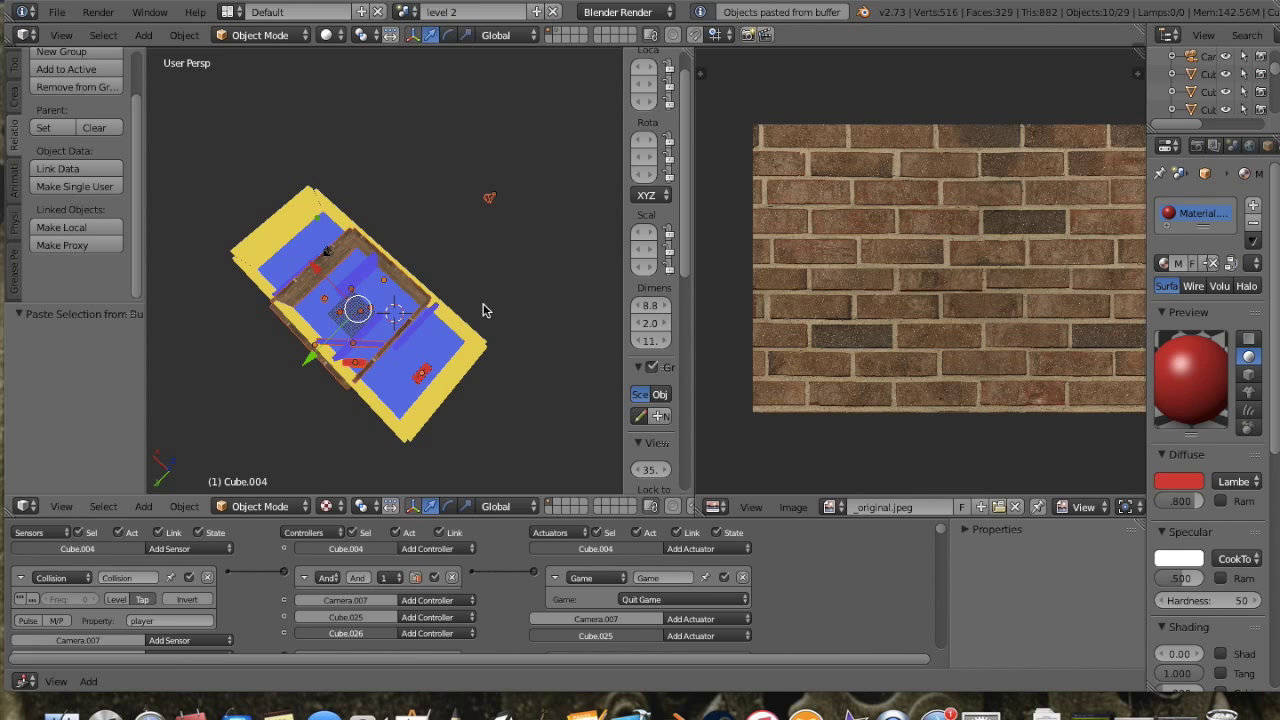
middle_click_drag(382, 378, 460, 348)
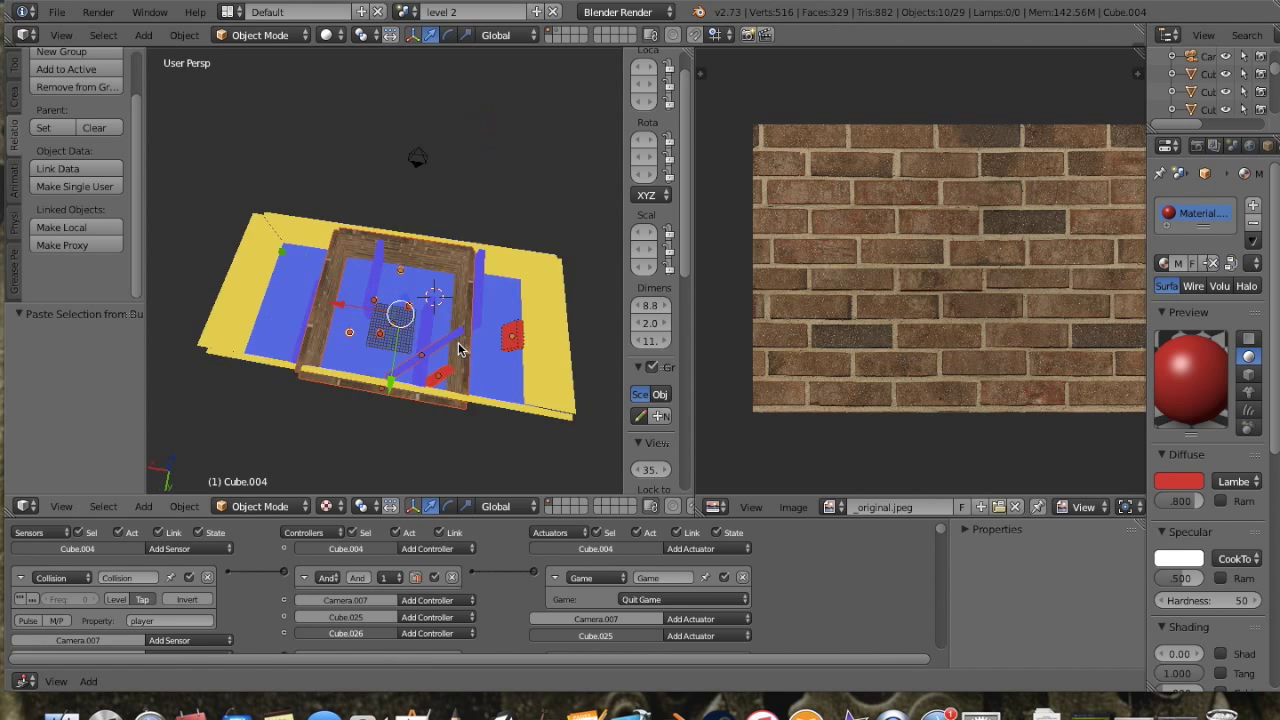
scroll(460, 348, "up", 3)
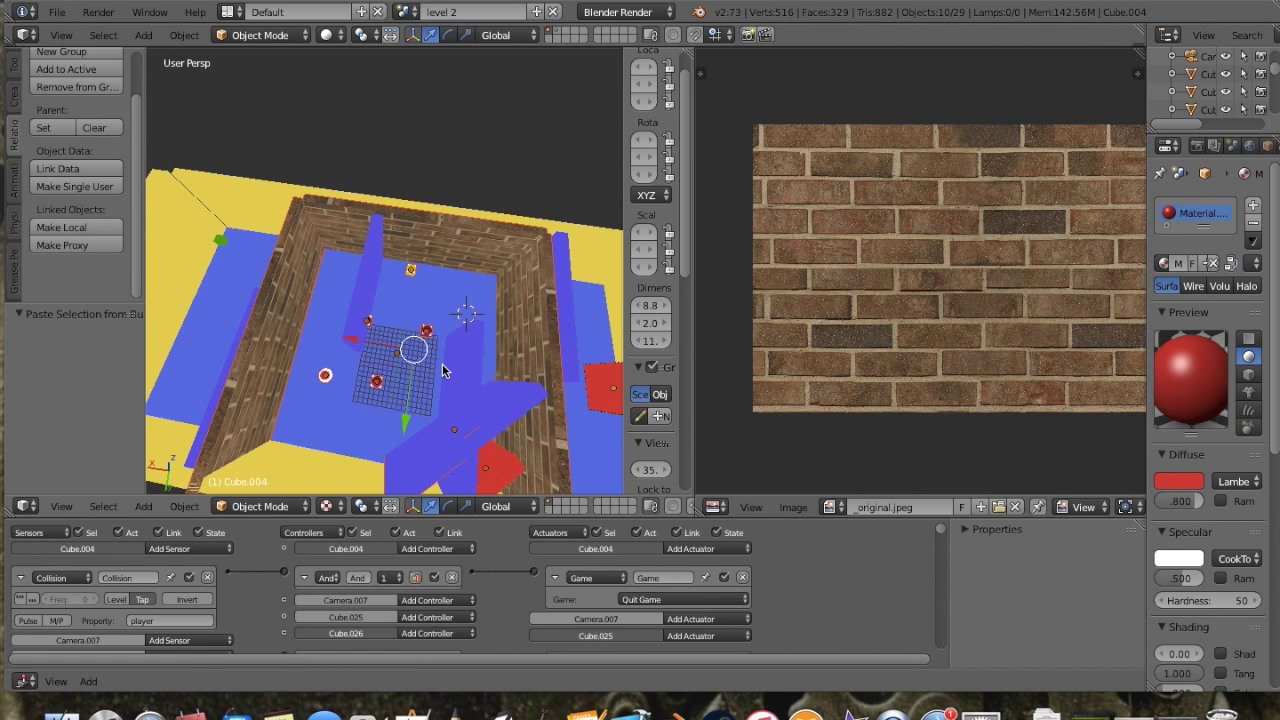
scroll(444, 371, "down", 3)
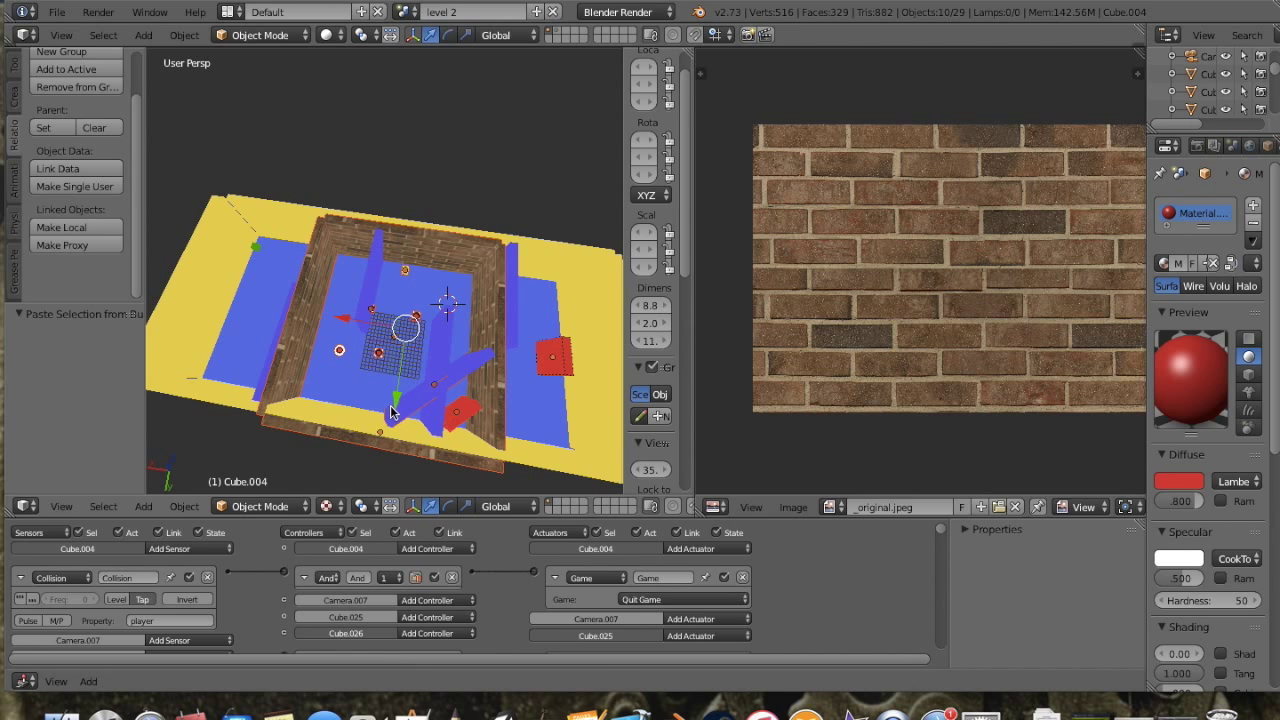
key("g")
left_click_drag(443, 260, 457, 222)
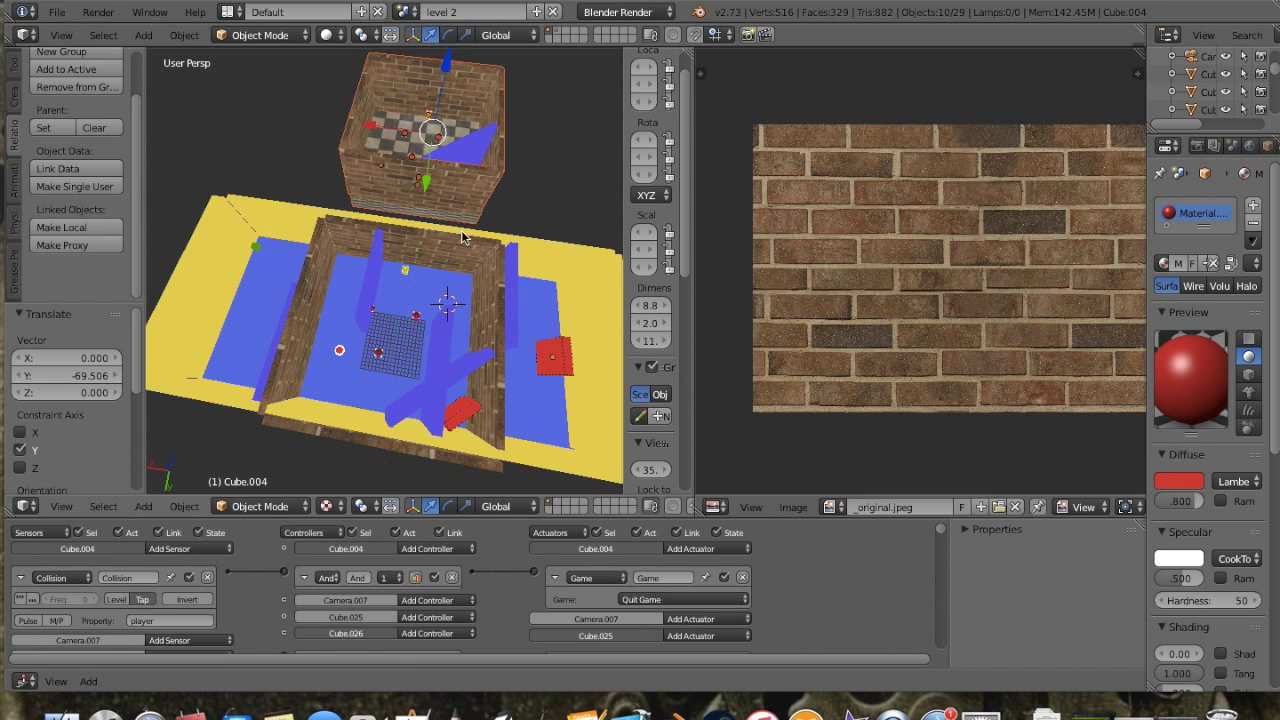
Step: Move the duplicate brick walls Cube.019 out of the level 2 room, 53.266 along X, and delete them
right_click(469, 256)
middle_click_drag(468, 368, 368, 390)
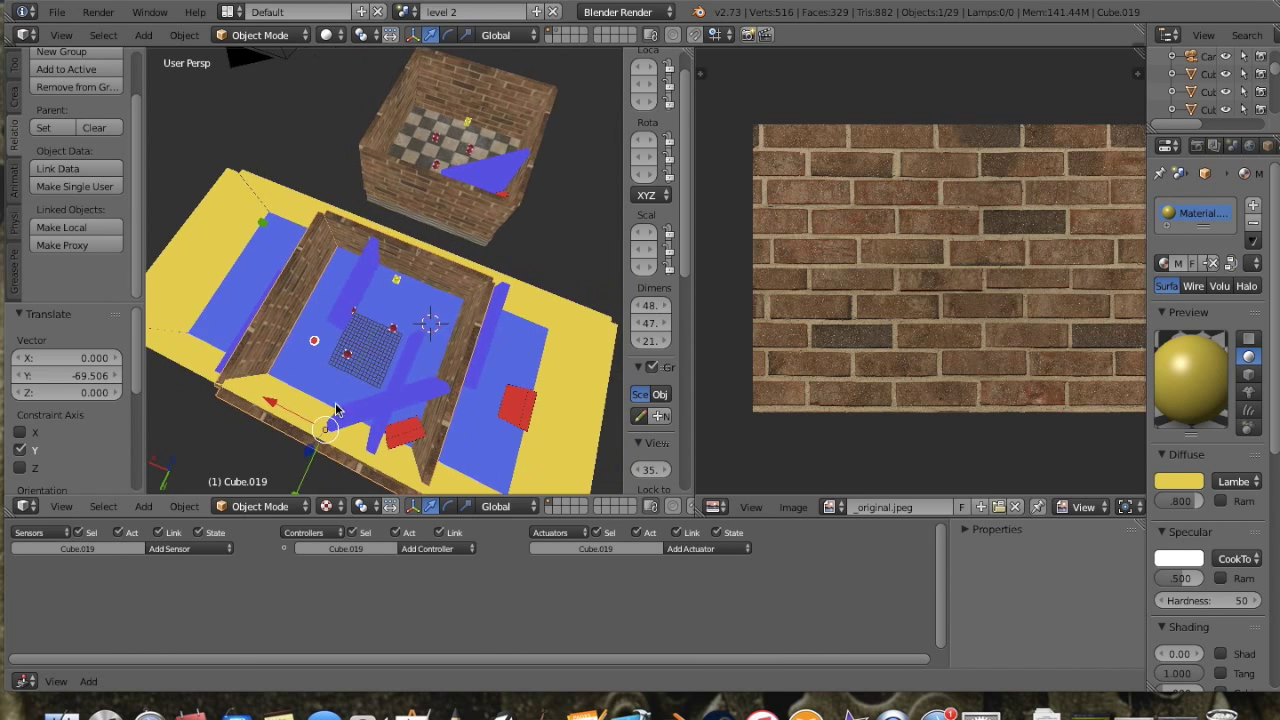
left_click_drag(337, 460, 250, 135)
middle_click_drag(250, 135, 400, 357)
scroll(400, 357, "up", 5)
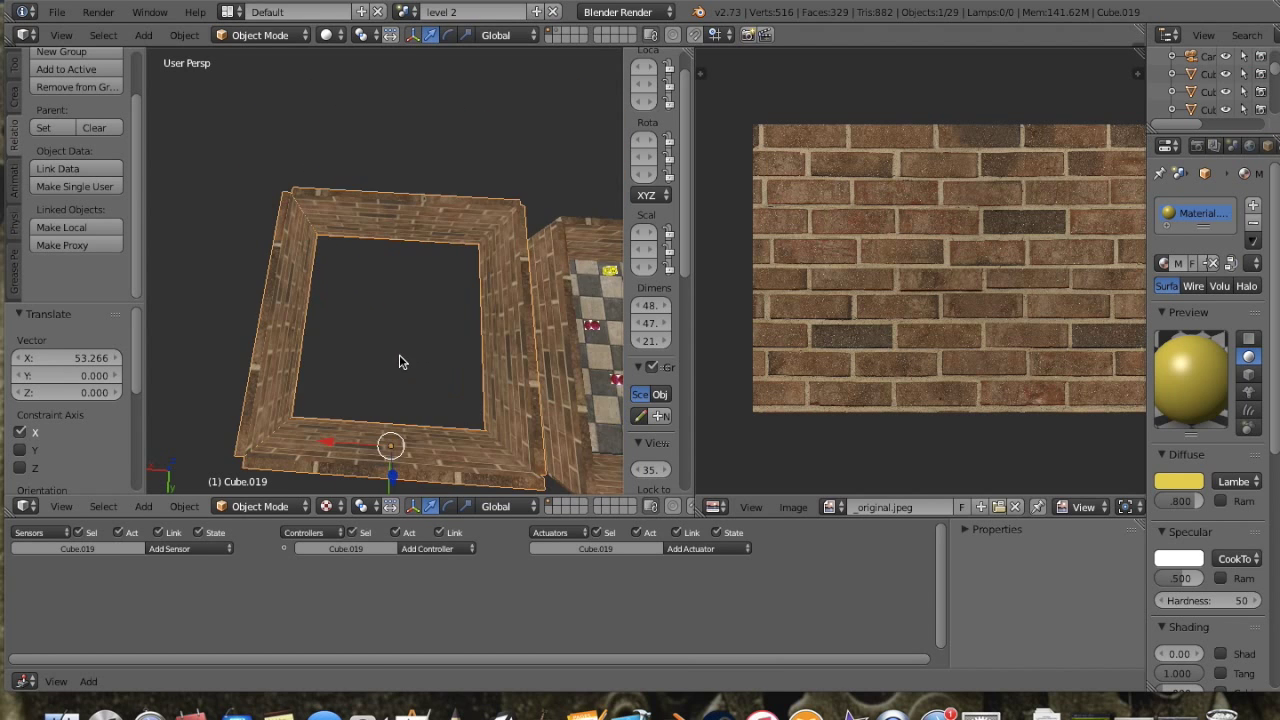
key("x")
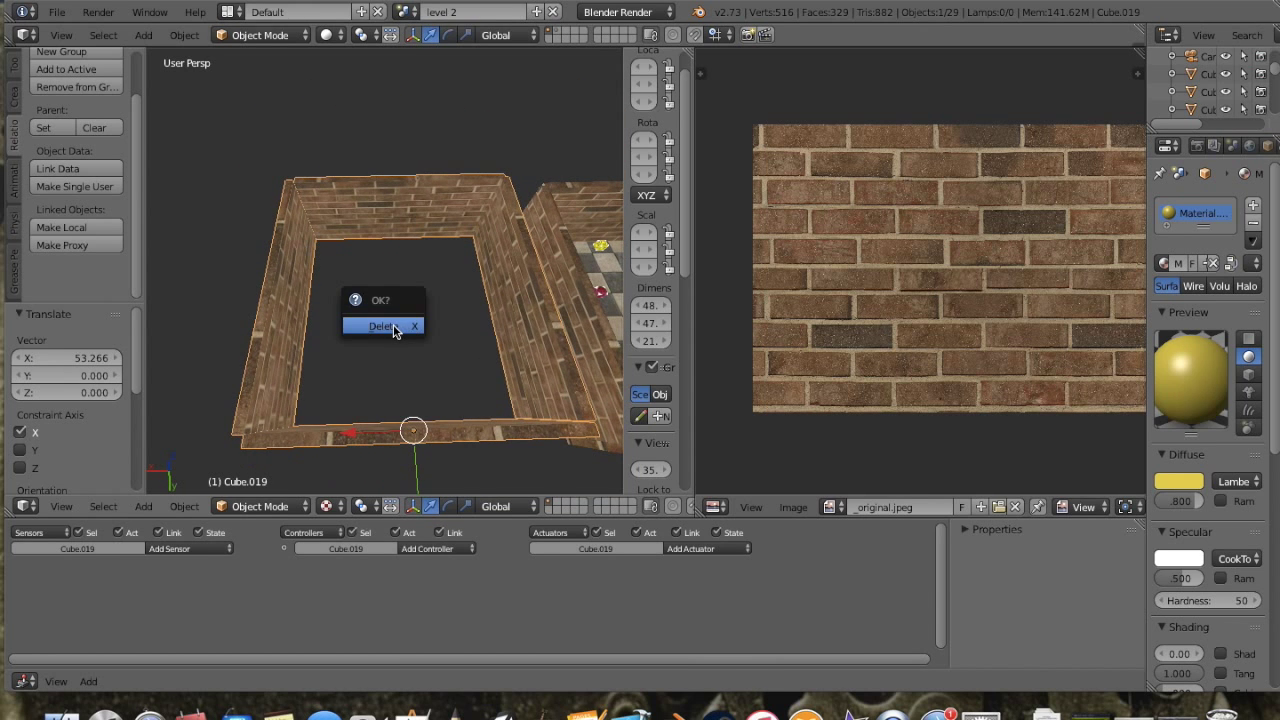
left_click(390, 326)
scroll(414, 337, "down", 5)
middle_click_drag(414, 337, 396, 397)
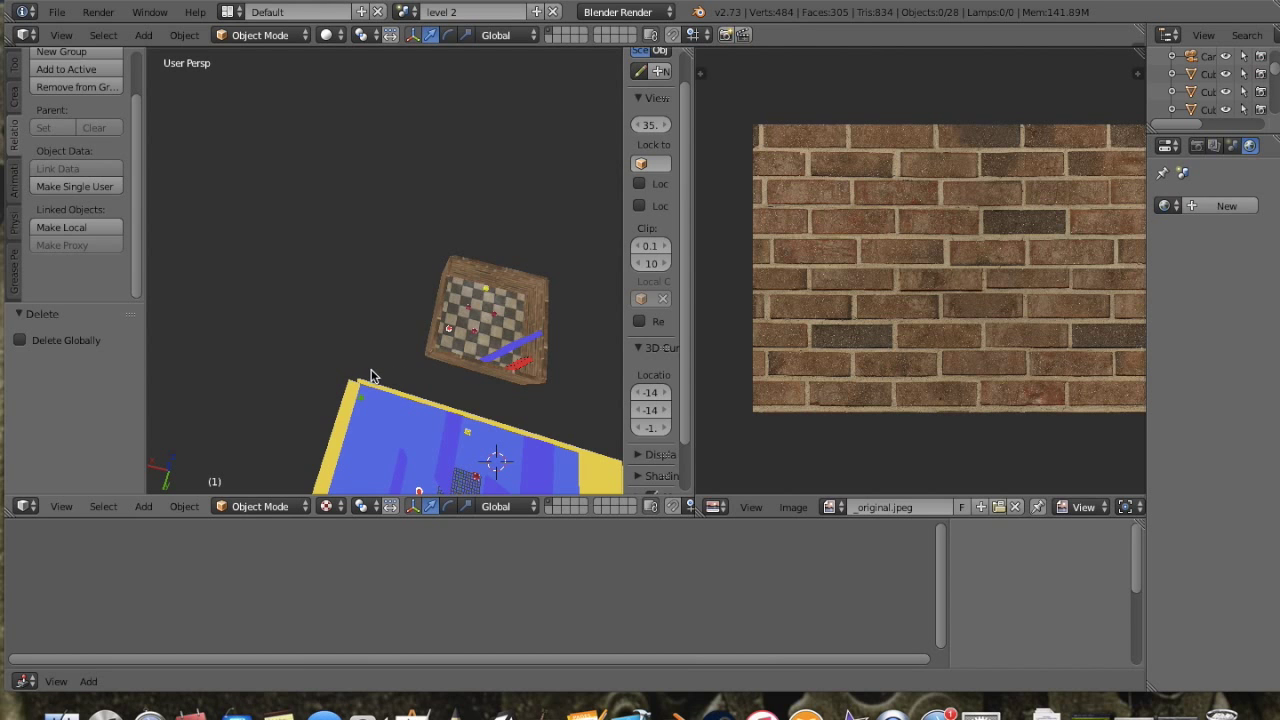
middle_click_drag(371, 374, 606, 280)
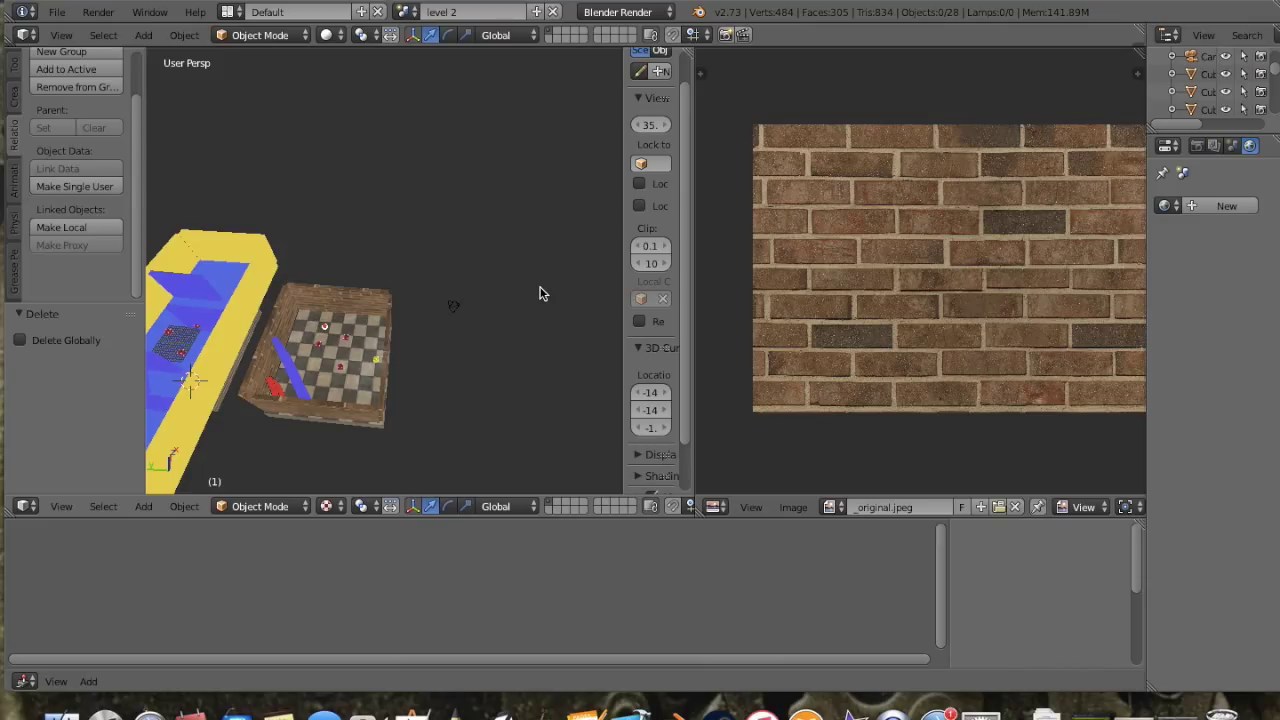
middle_click_drag(346, 434, 384, 438)
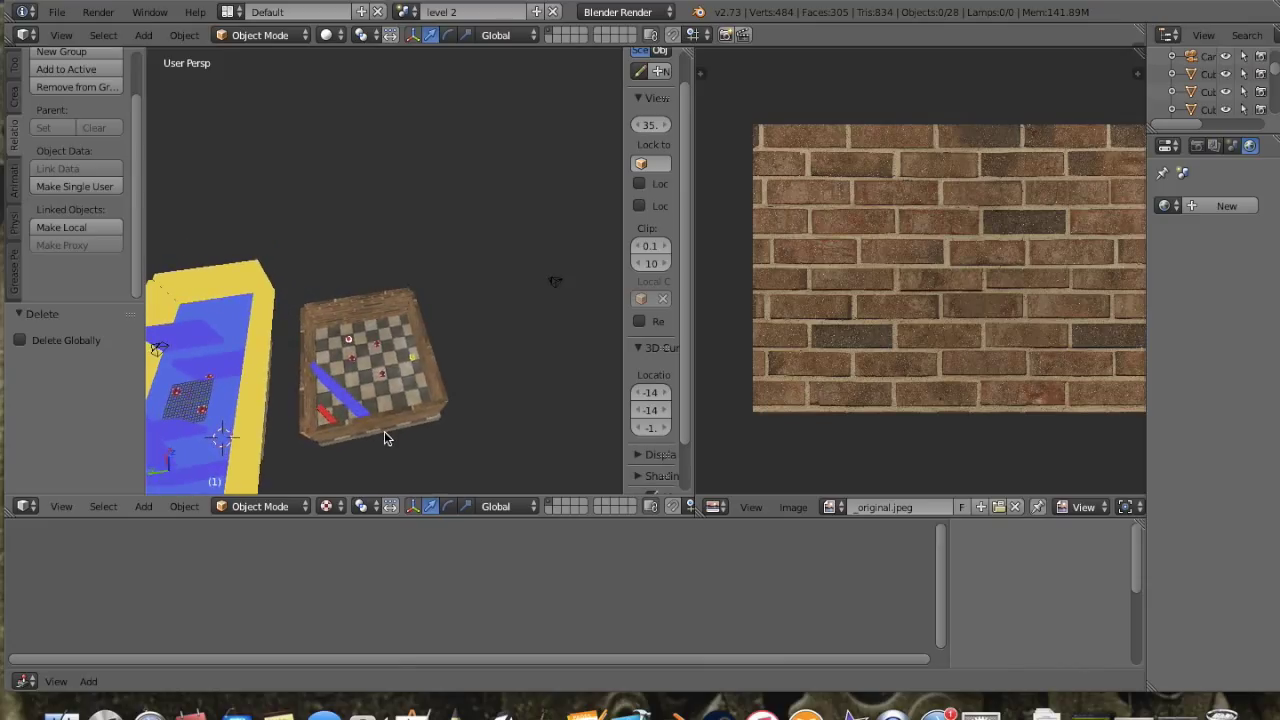